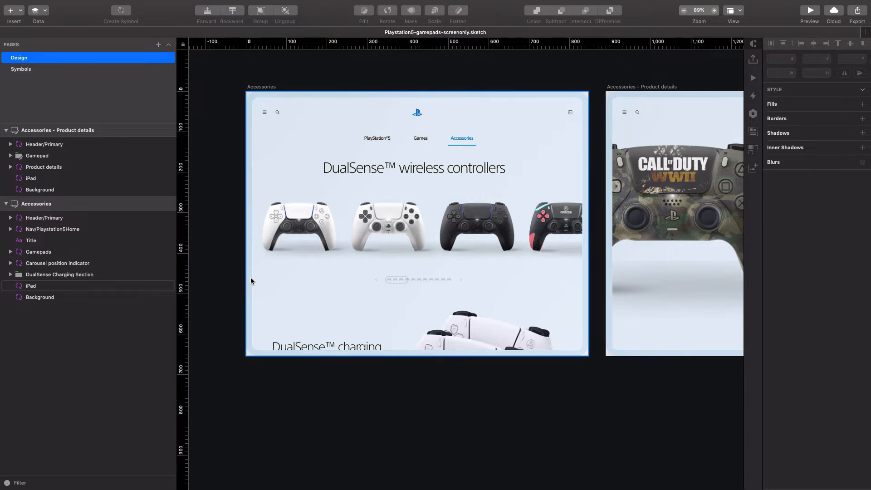
Step: Switch to After Effects and show the AEUX extension with its import options
key("ctrl+Right")
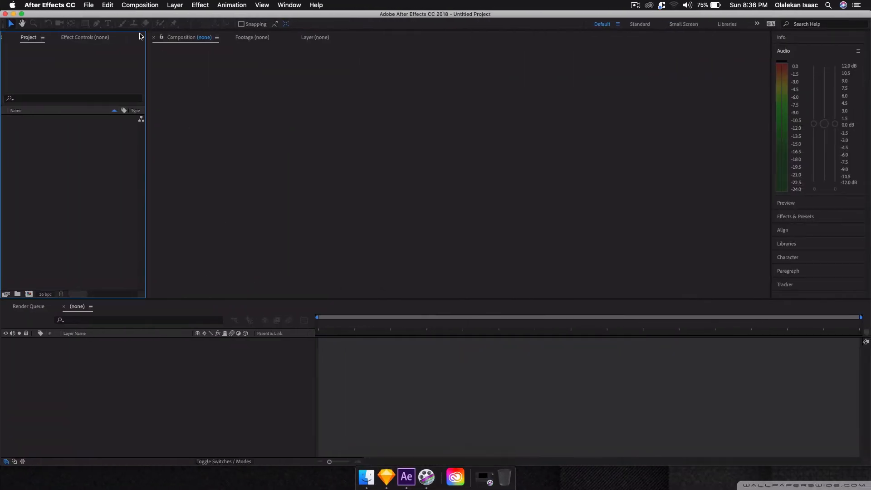
left_click(140, 36)
left_click(154, 59)
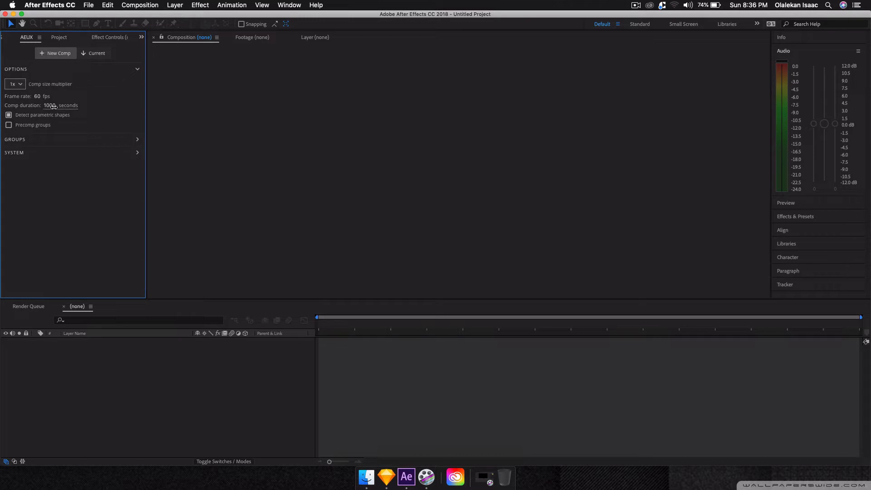
Step: Switch to Sketch, open the Background symbol's master and send it to After Effects with AEUX
left_click(386, 476)
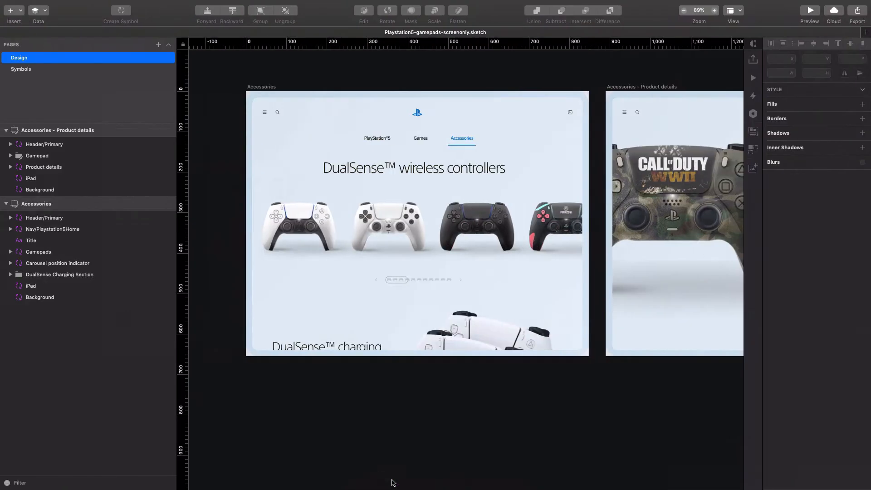
double_click(87, 297)
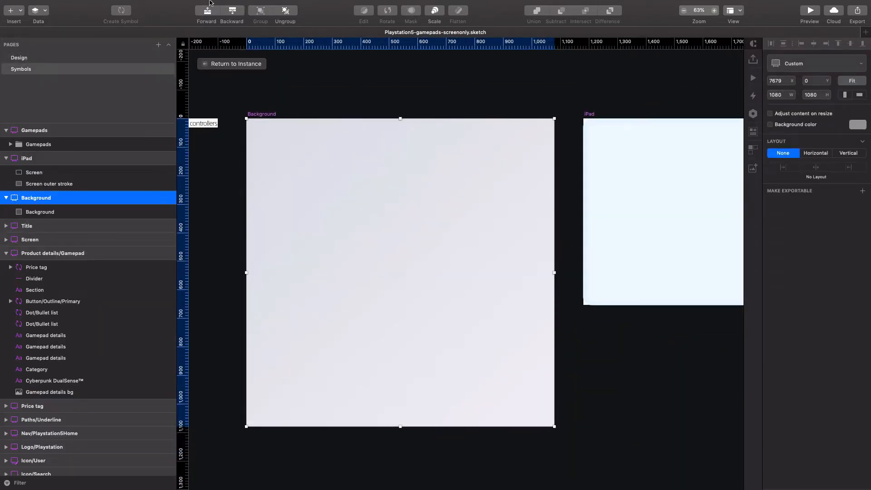
left_click(218, 4)
mouse_move(248, 4)
mouse_move(272, 15)
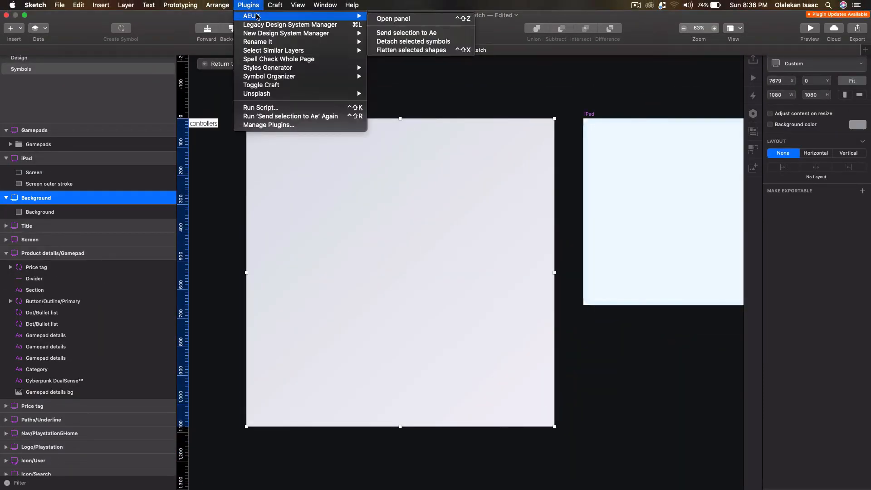
left_click(396, 36)
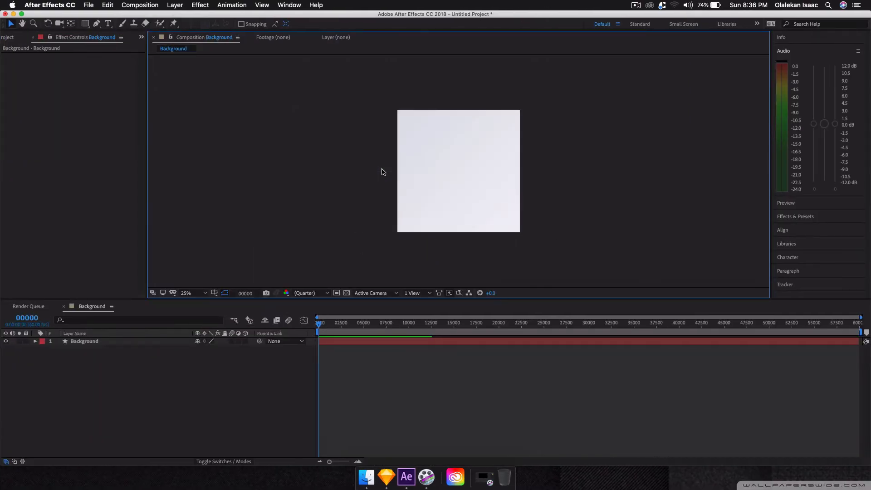
left_click(407, 177)
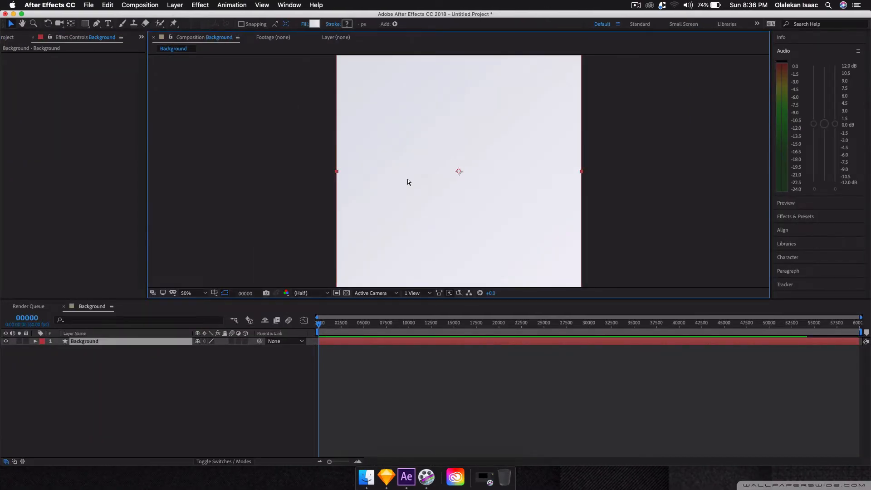
Step: Create a composition named "### MAIN COMP ###" sized 848 × 655 px and re-enable preview refreshing
key("super+n")
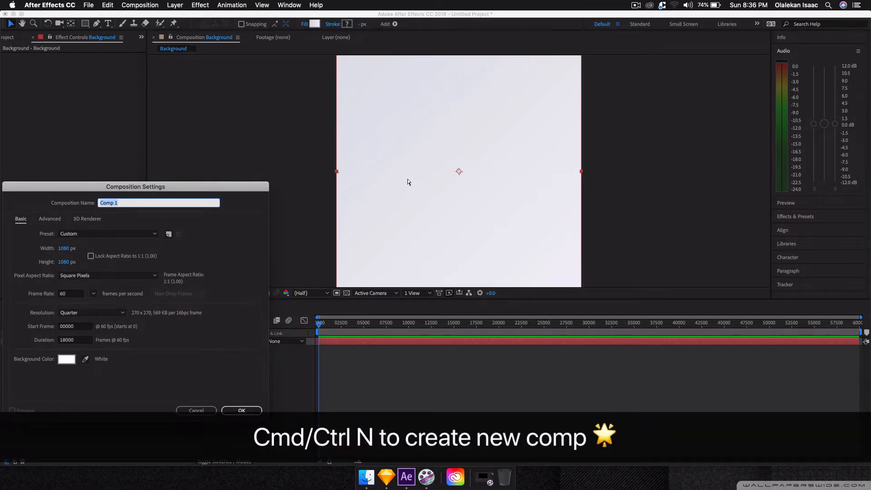
type("### MAIN COMP ###")
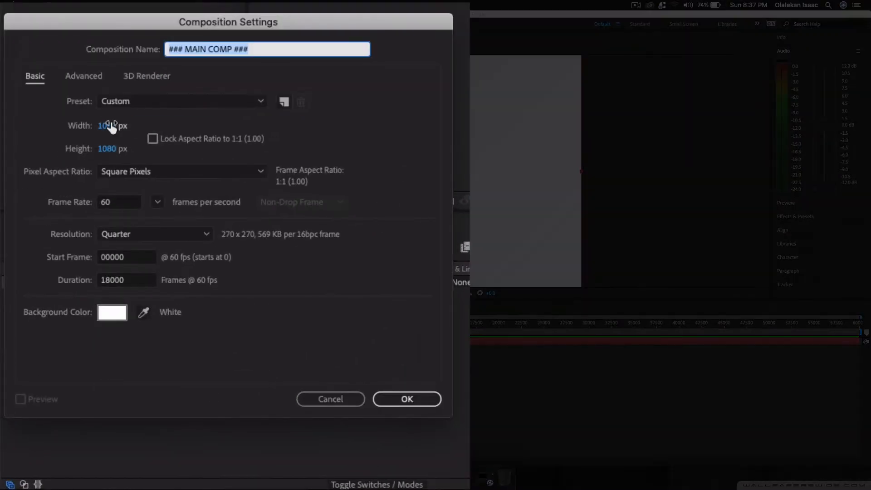
left_click(65, 248)
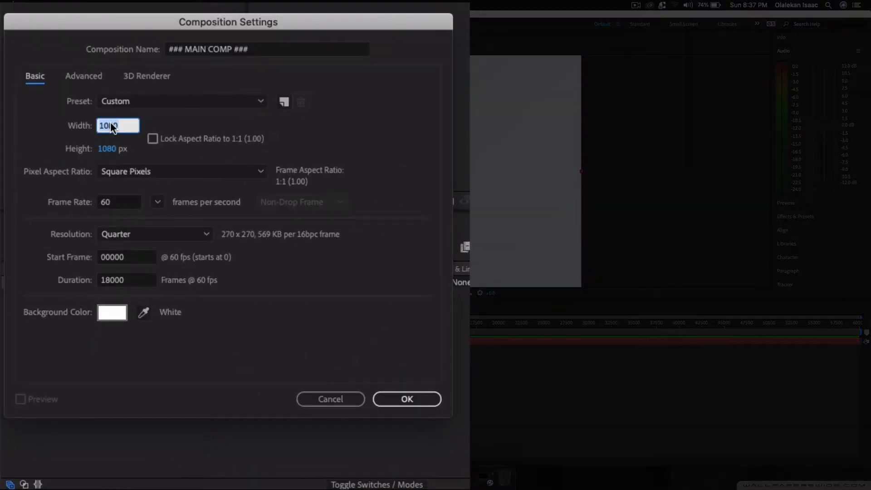
type("848")
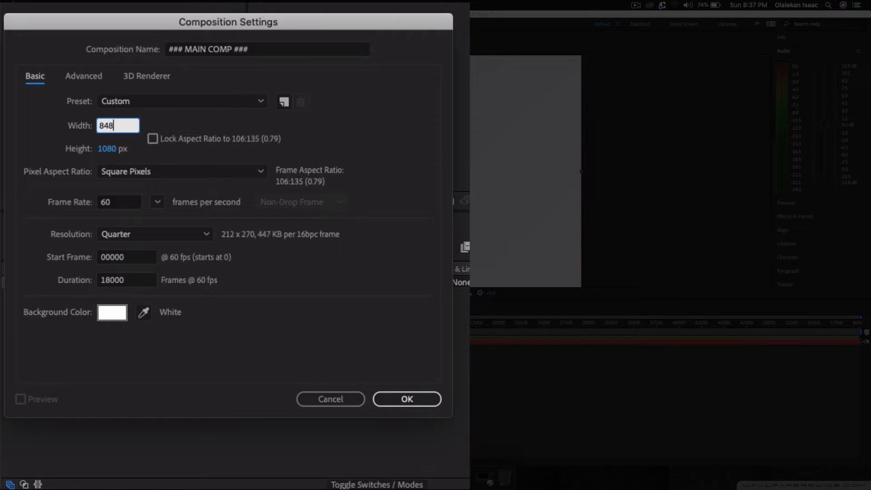
left_click(114, 151)
type("480")
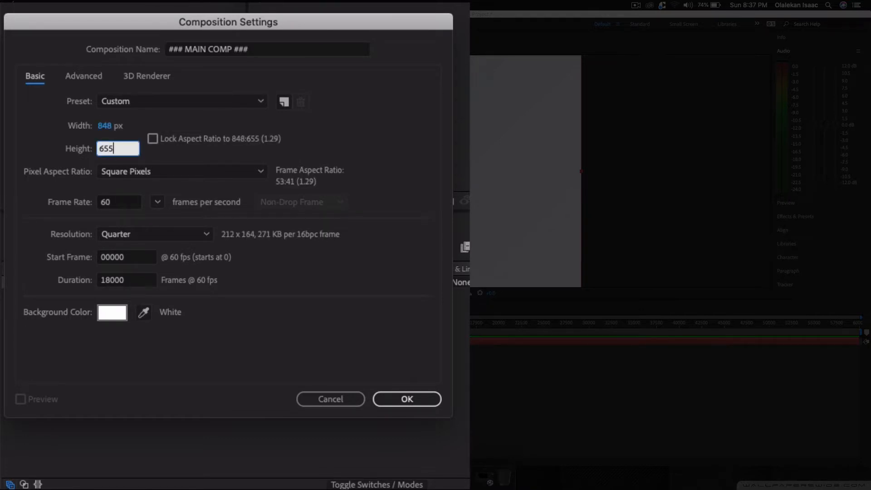
key("Return")
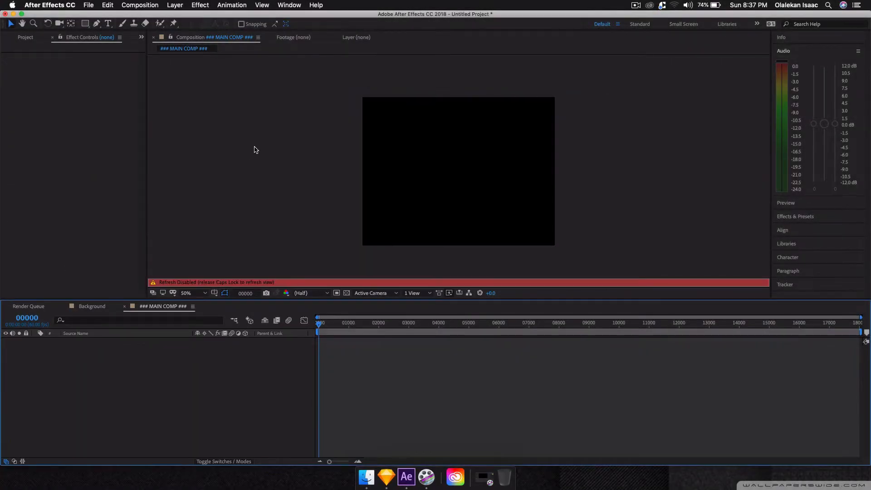
key("Caps_Lock")
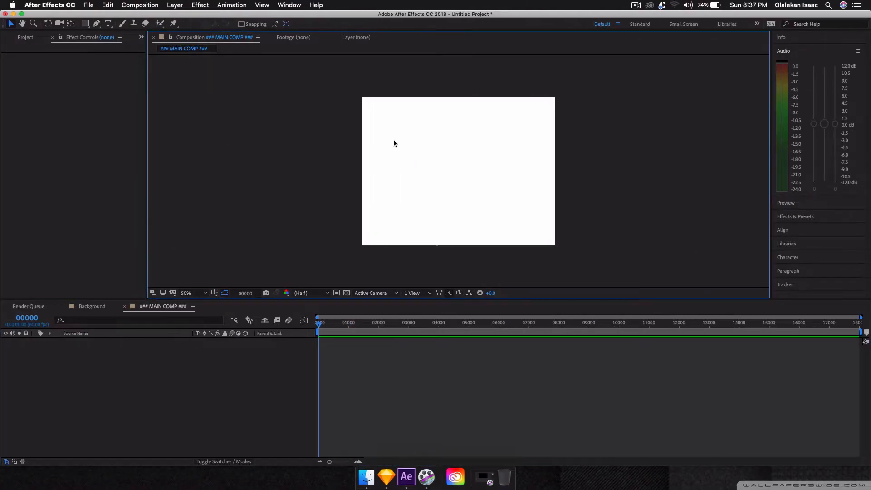
Step: Copy the Background layer into ### MAIN COMP ### and centre it horizontally and vertically in the composition
left_click(92, 306)
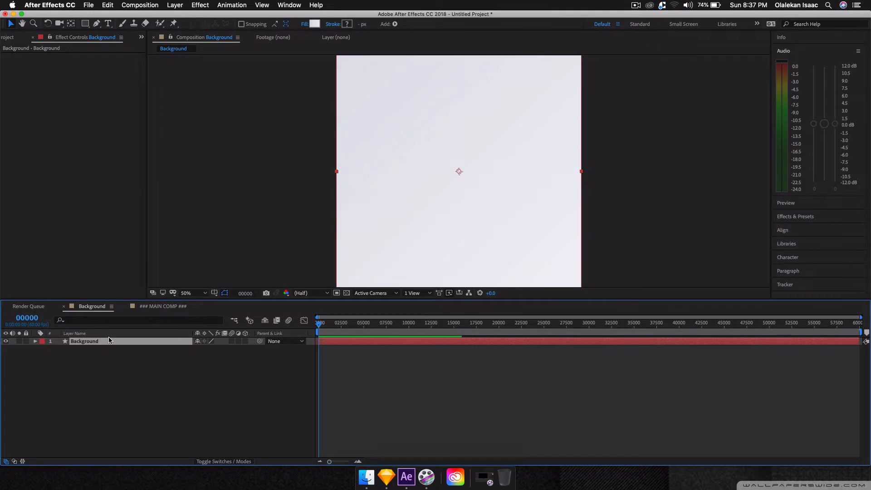
left_click(163, 306)
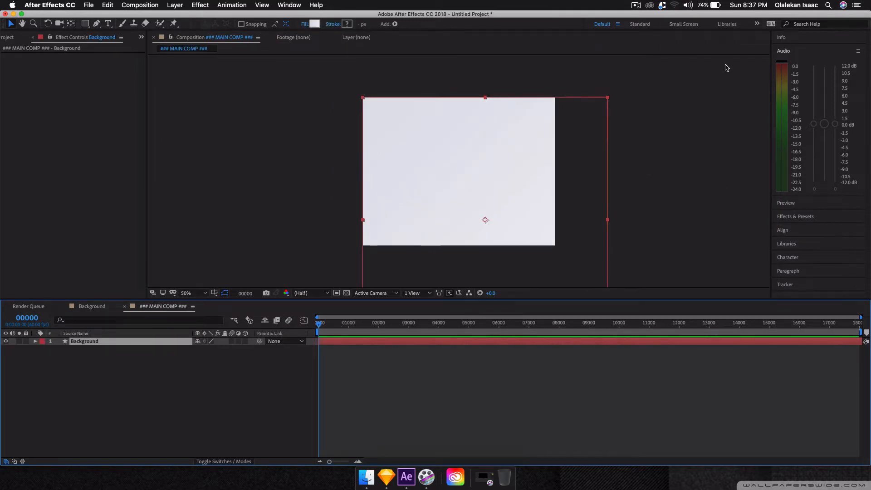
left_click(791, 230)
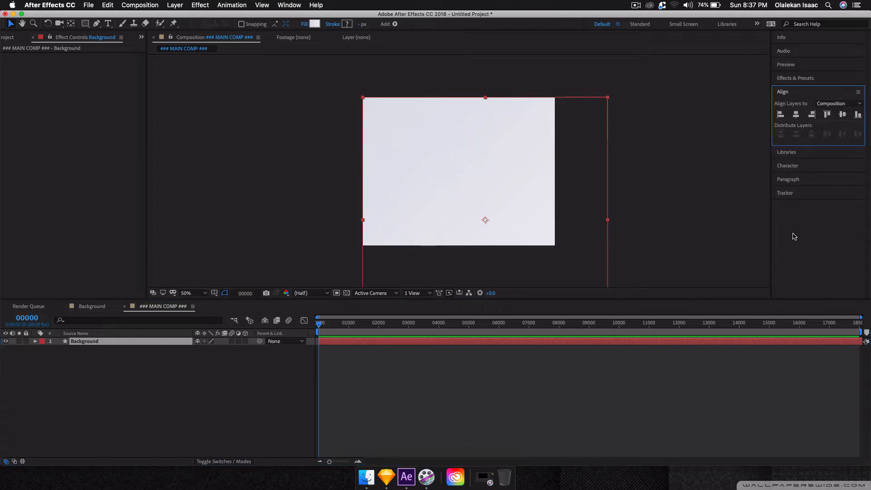
left_click(797, 116)
left_click(842, 115)
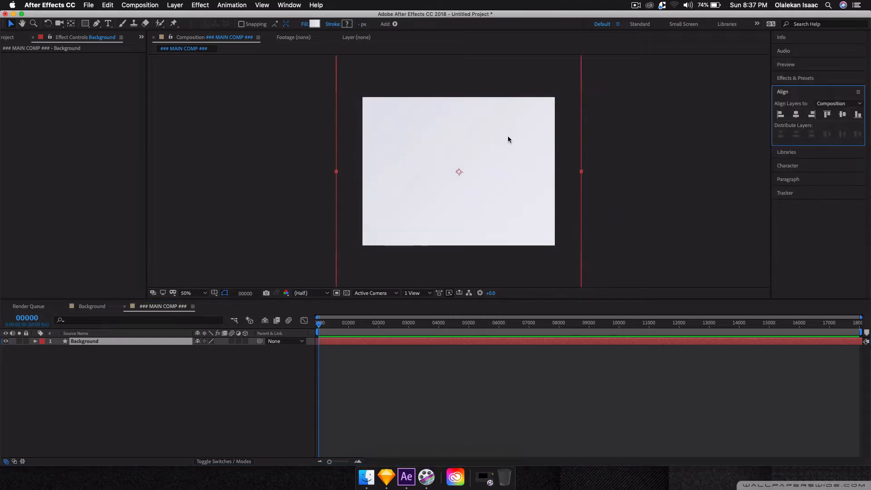
Step: Unlink the Background layer's scale proportions, set the scale to 81%, 62%, and lock the layer
key("s")
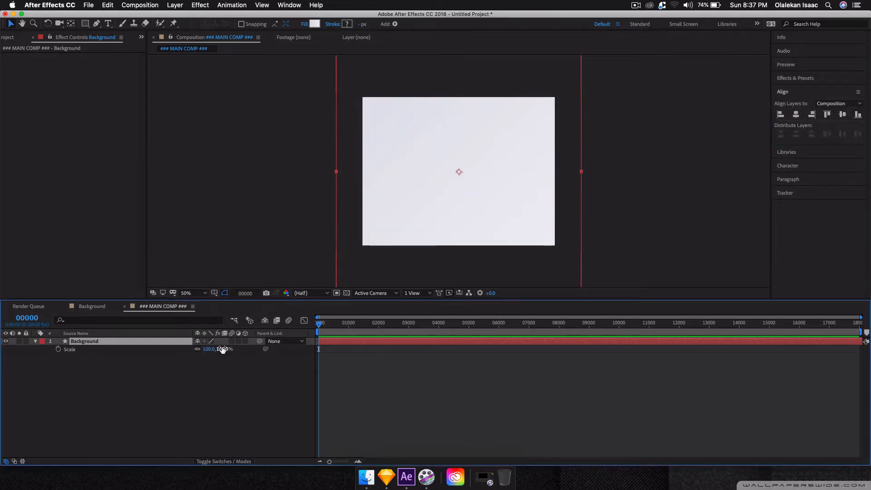
left_click_drag(224, 348, 195, 341)
left_click(197, 349)
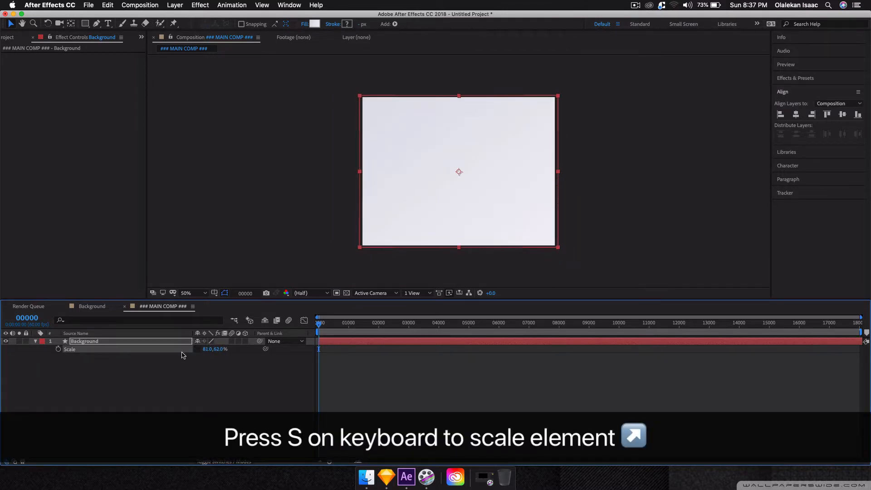
left_click(26, 341)
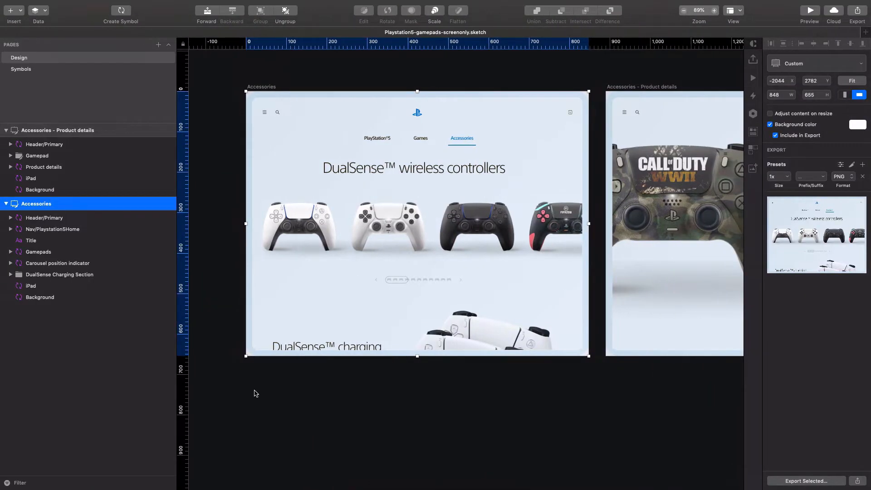
Step: In Sketch, open the iPad symbol's master from the Accessories artboard and send it to After Effects with AEUX
left_click(254, 393)
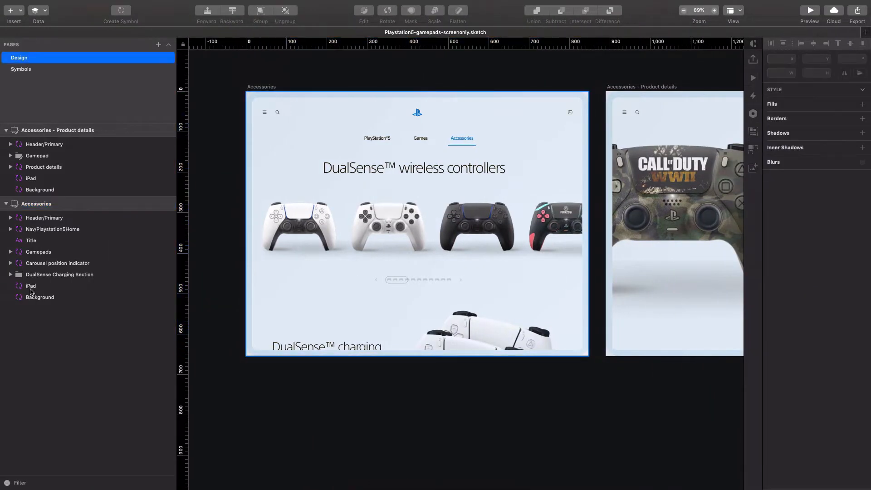
left_click(30, 286)
key("Return")
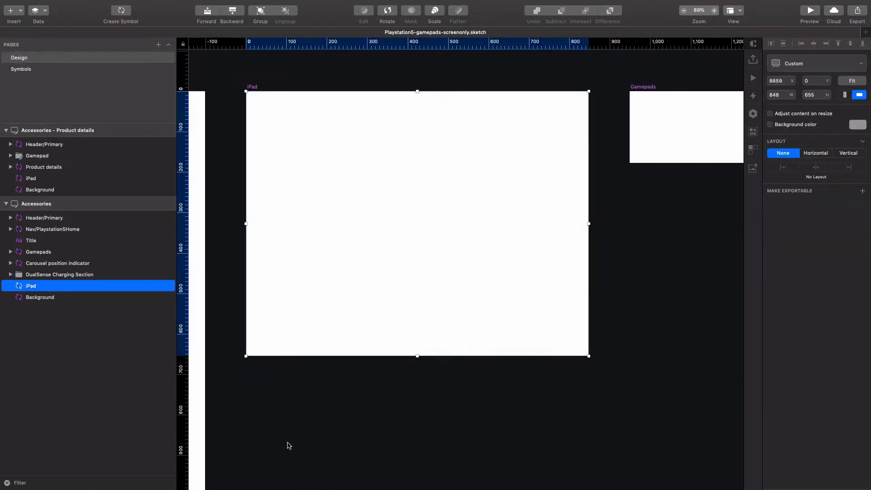
left_click(248, 5)
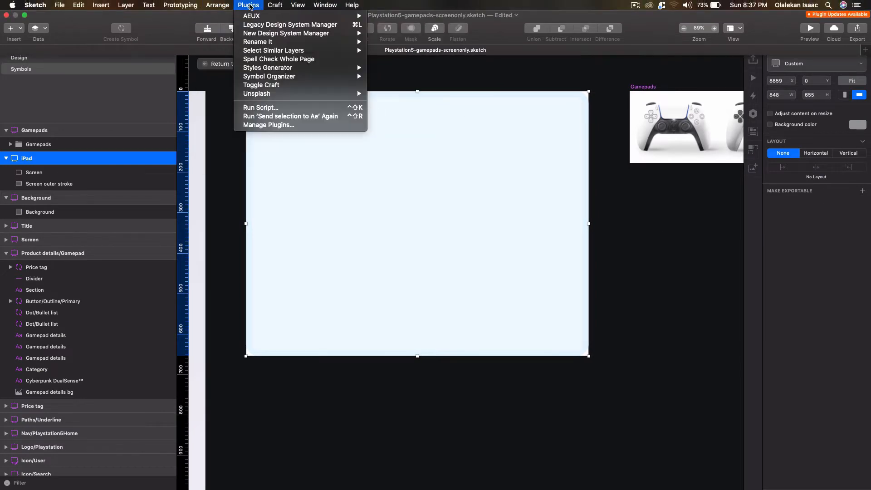
mouse_move(272, 15)
left_click(416, 33)
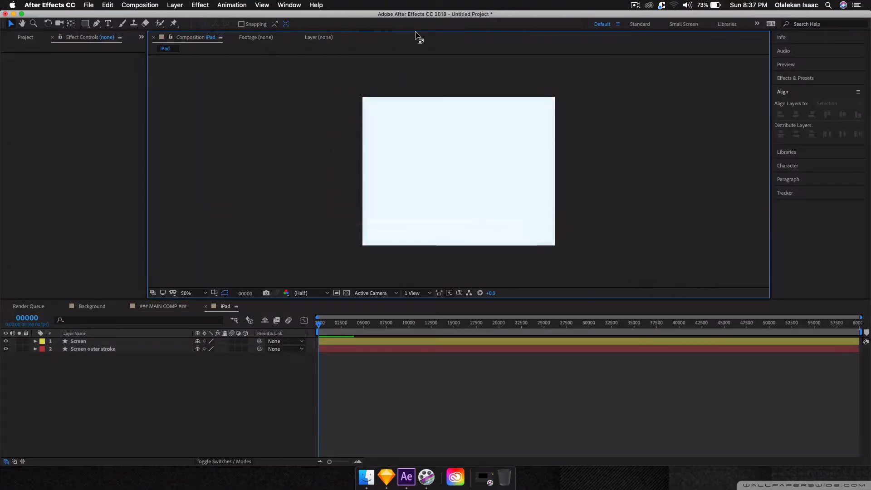
Step: Add the iPad composition to ### MAIN COMP ###, placed centrally above the Background layer
left_click(168, 308)
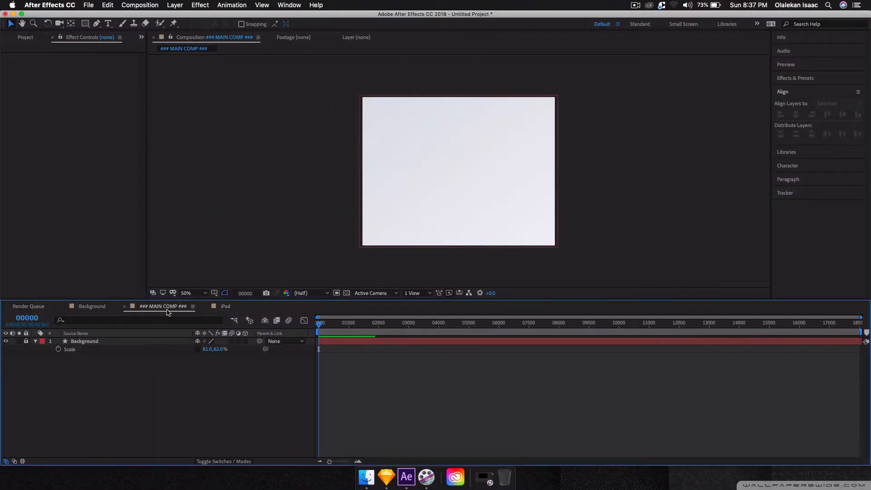
left_click(26, 37)
left_click_drag(26, 137, 459, 172)
left_click(303, 189)
Step: Switch to Sketch, return to the Accessories artboard and convert the DualSense Charging Section group into a symbol
key("ctrl+Left")
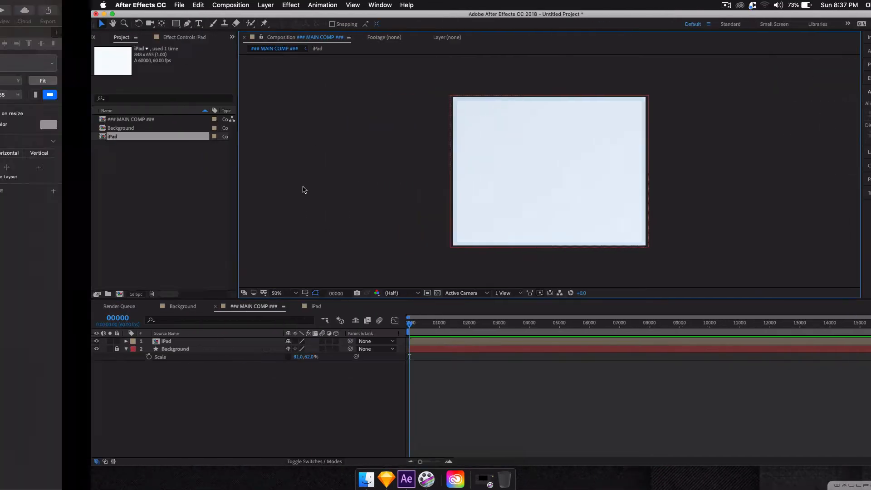
left_click(226, 64)
left_click(320, 366)
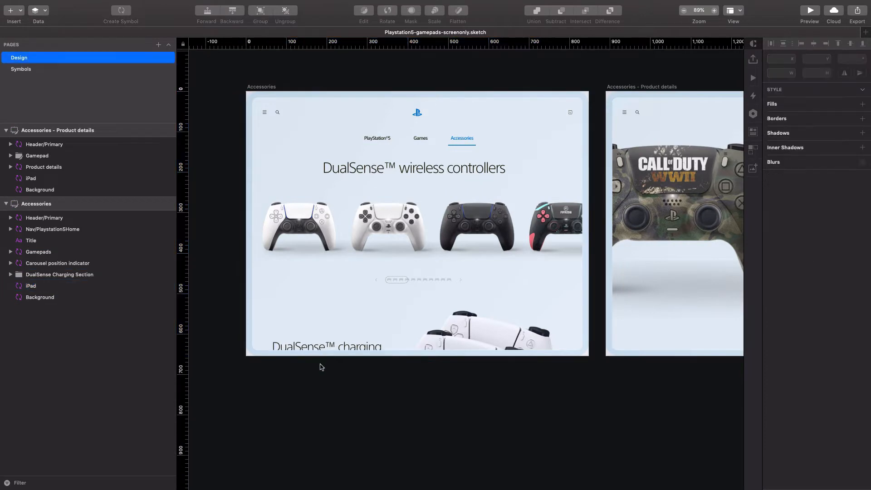
left_click(336, 338)
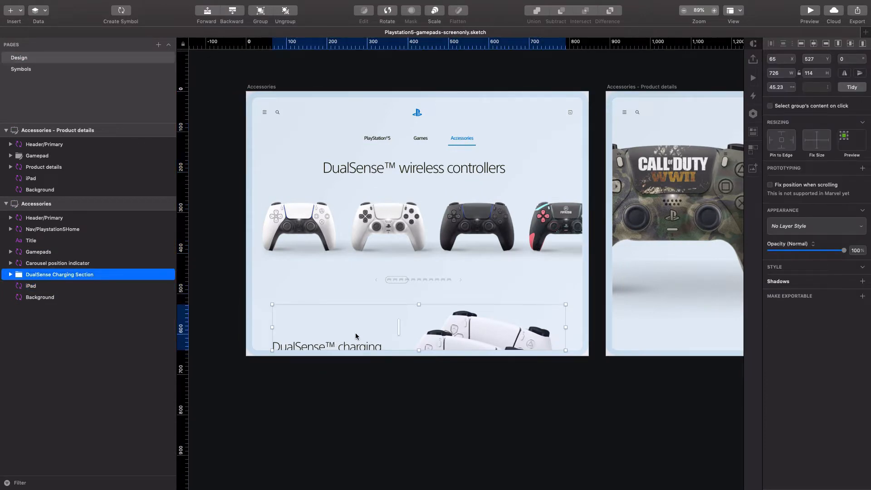
left_click(120, 10)
key("Return")
Step: Open the DualSense Charging Section symbol's master and send it to After Effects with AEUX
key("Return")
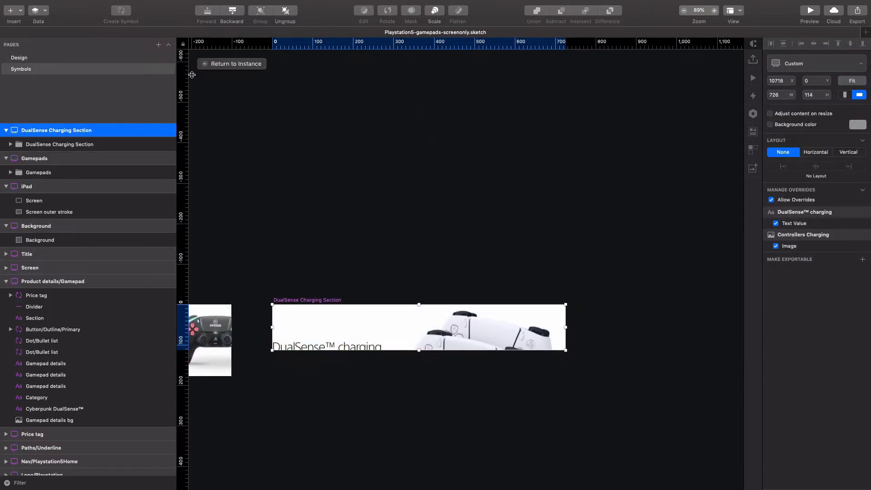
left_click(248, 5)
mouse_move(273, 16)
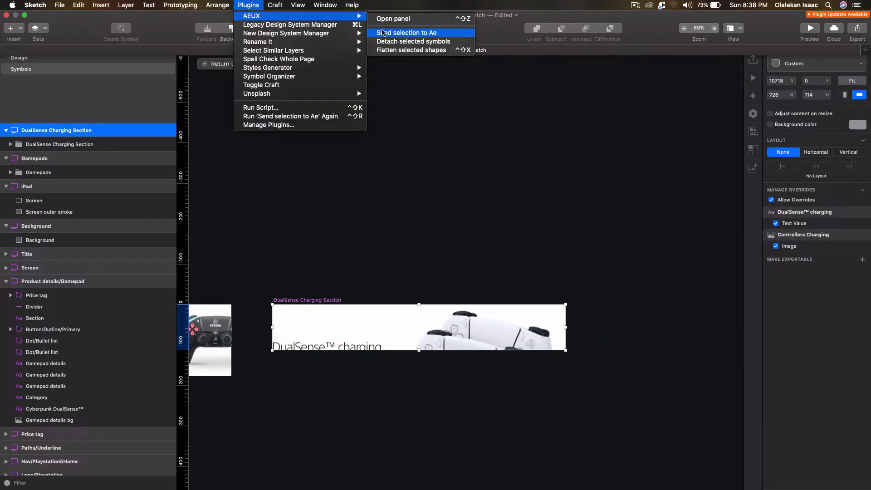
left_click(382, 33)
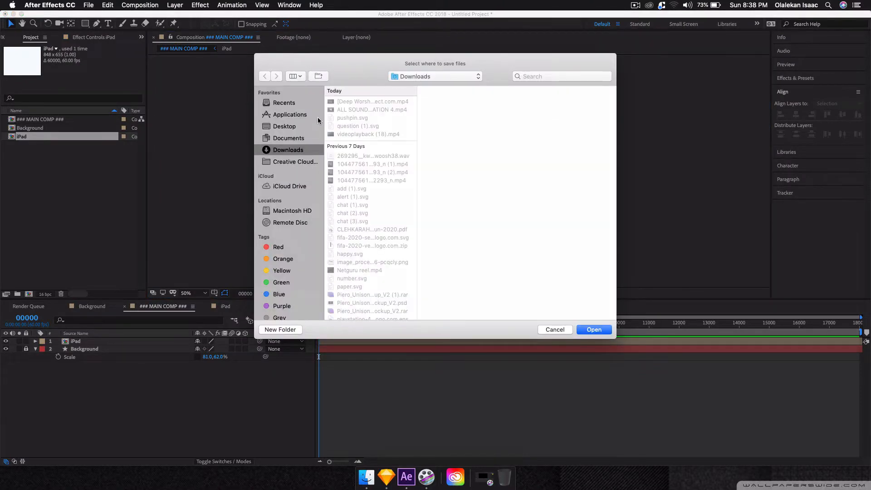
Step: Save the imported image files in the AEUX folder under Documents, PP, Current, PlayStation5
left_click(302, 136)
scroll(356, 219, "down", 2)
left_click(349, 215)
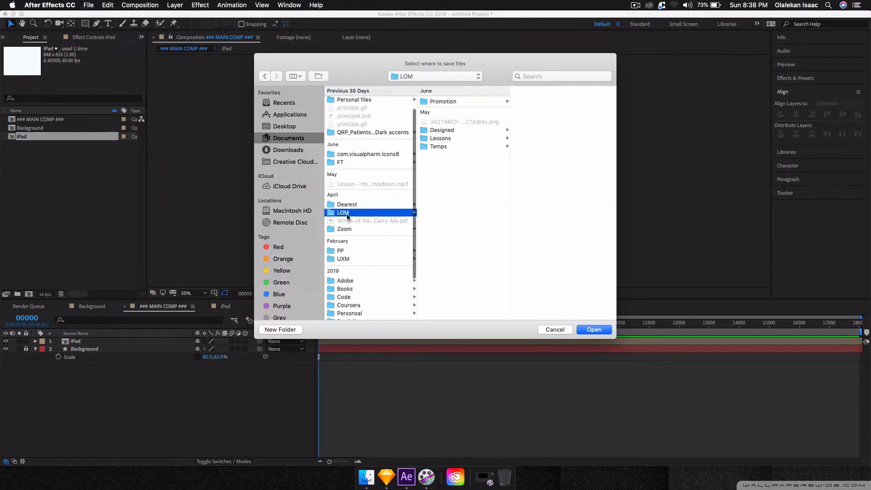
scroll(367, 239, "down", 3)
left_click(341, 204)
left_click(480, 101)
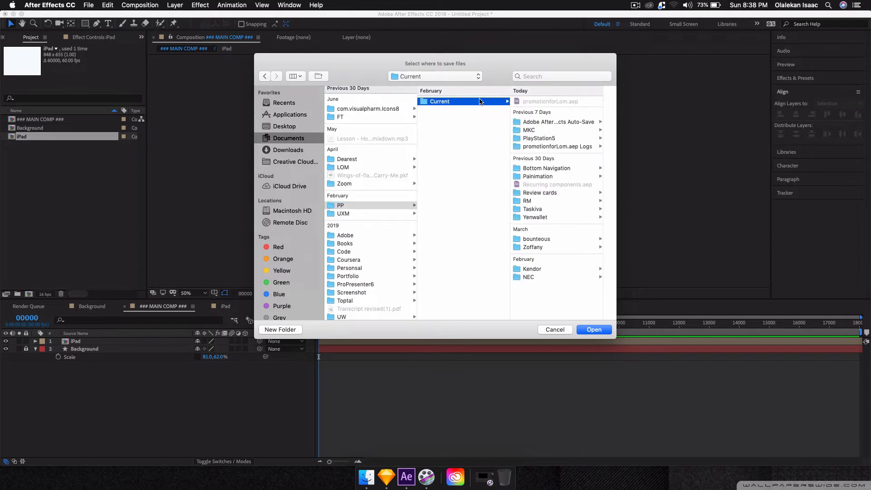
left_click(538, 138)
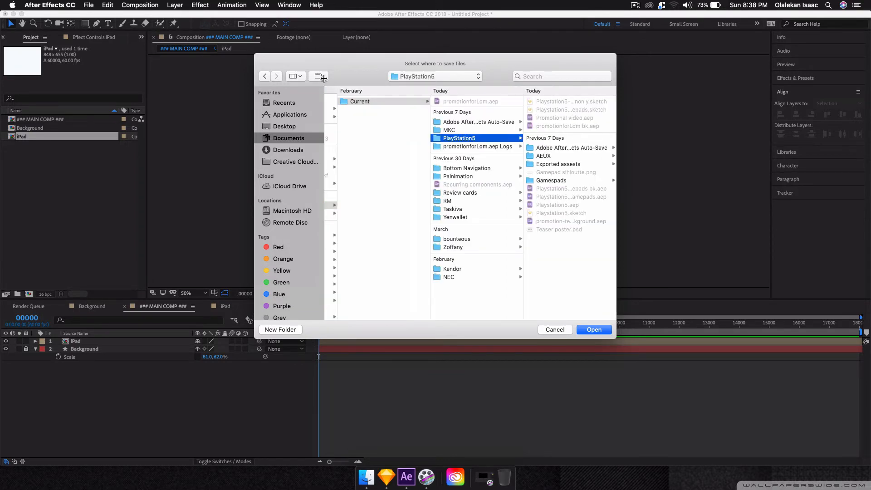
left_click(592, 155)
left_click(593, 329)
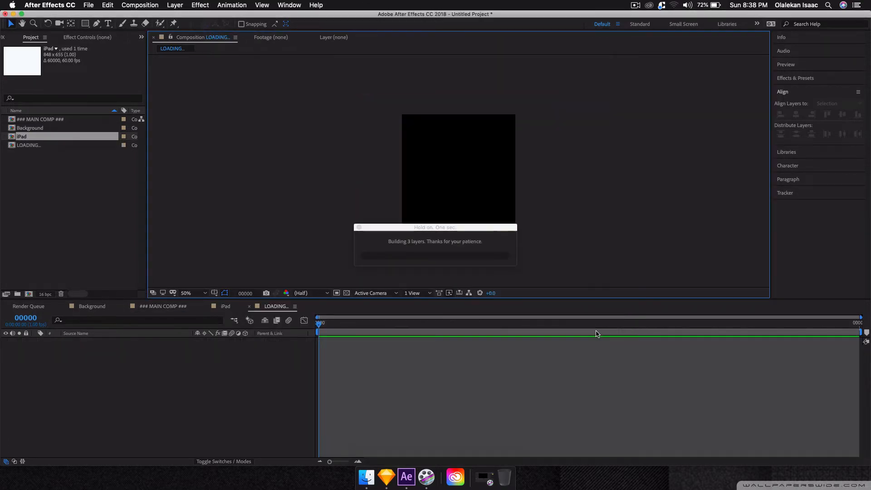
Step: Move the DualSense™ charging text and the Controllers Charging image slightly upward in the DualSense Charging Section composition
left_click_drag(466, 201, 535, 185)
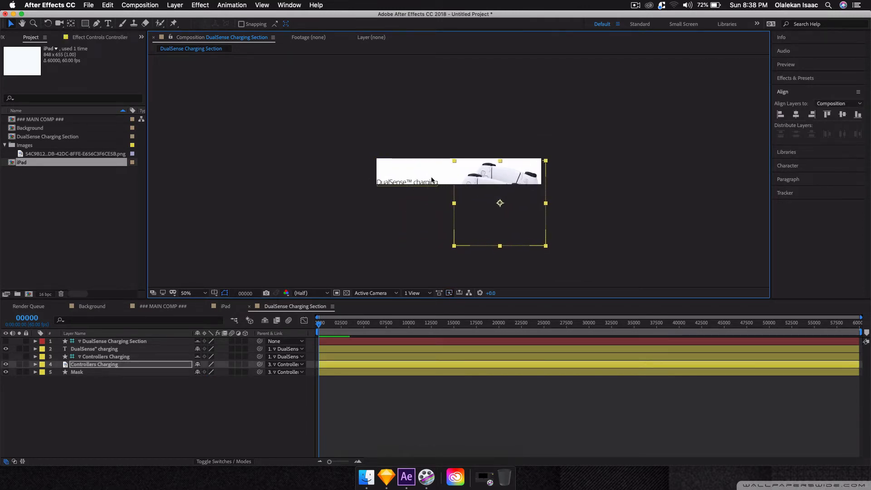
key("period")
left_click(387, 190)
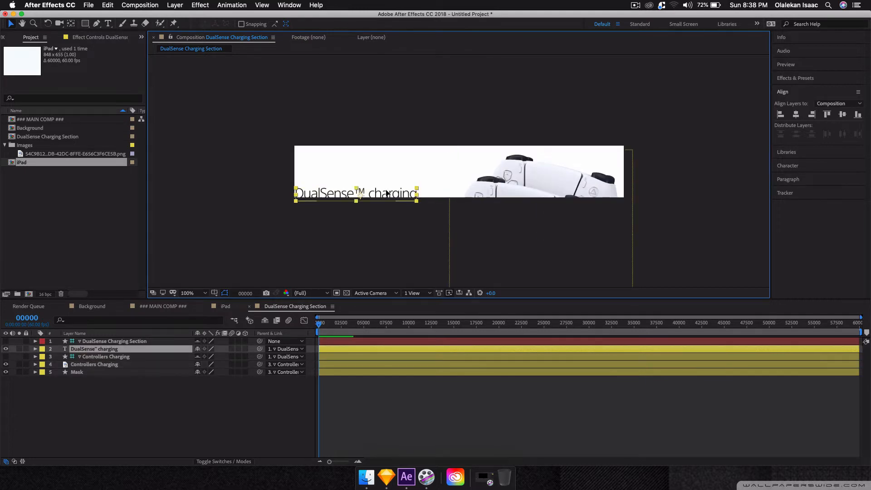
left_click_drag(386, 187, 386, 187)
left_click(331, 221)
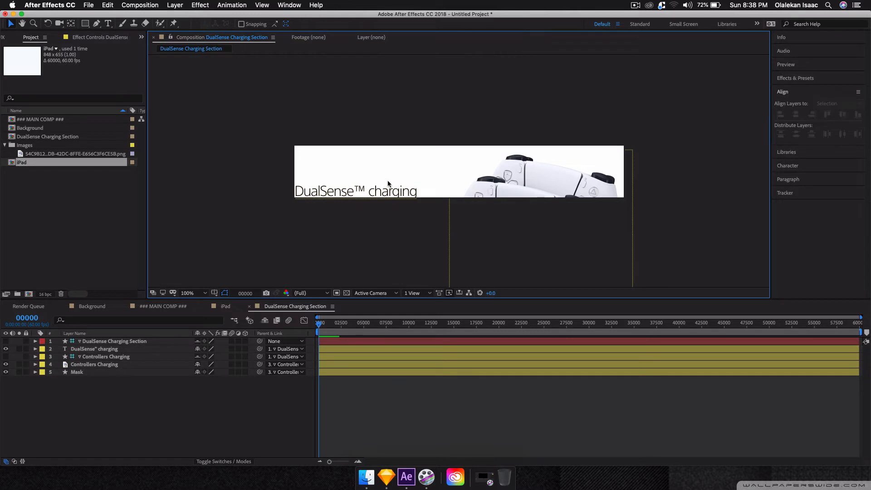
left_click(379, 189)
left_click(421, 246)
left_click(514, 195)
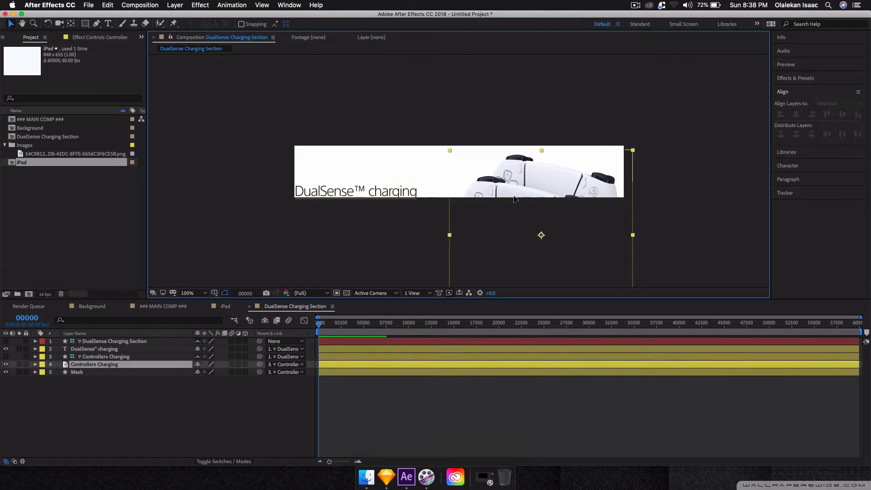
left_click(369, 213)
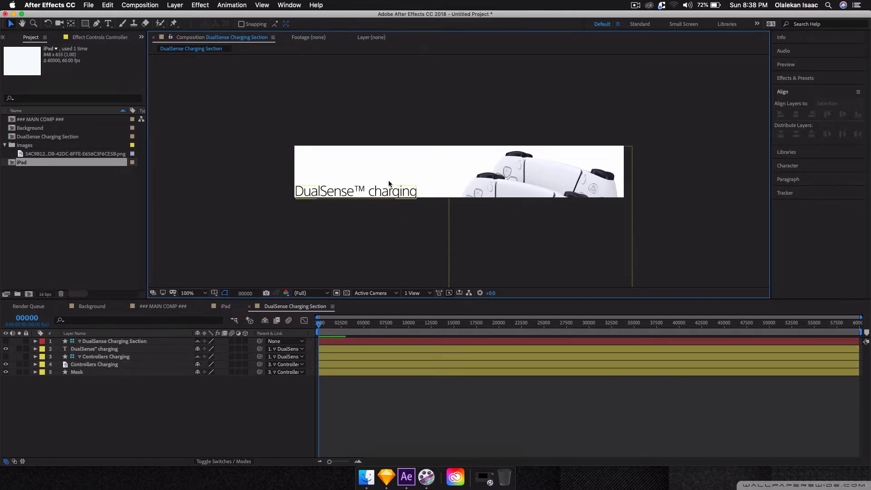
Step: Return to ### MAIN COMP ### and add the DualSense Charging Section composition near the iPad's bottom edge, centred horizontally
left_click(240, 308)
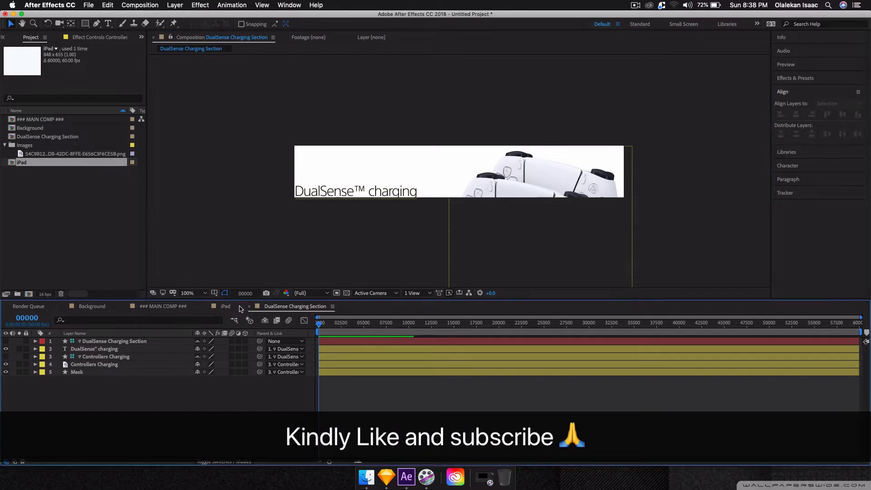
left_click(206, 306)
left_click(205, 306)
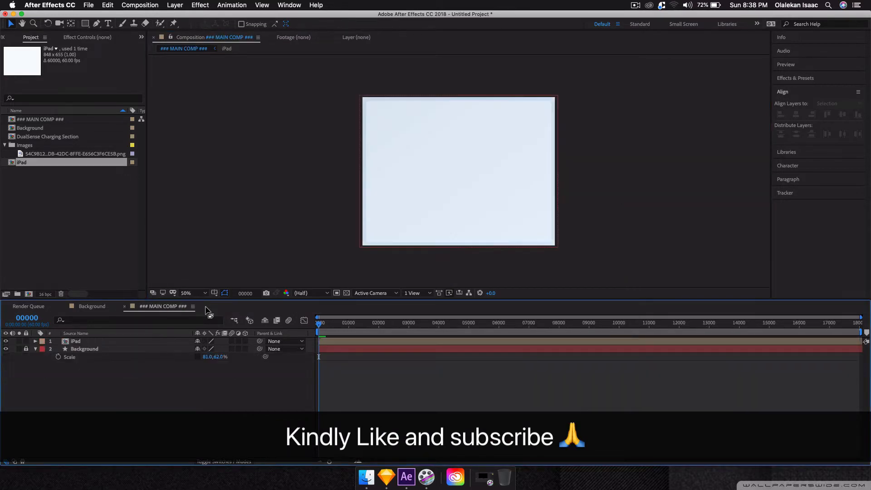
left_click(41, 137)
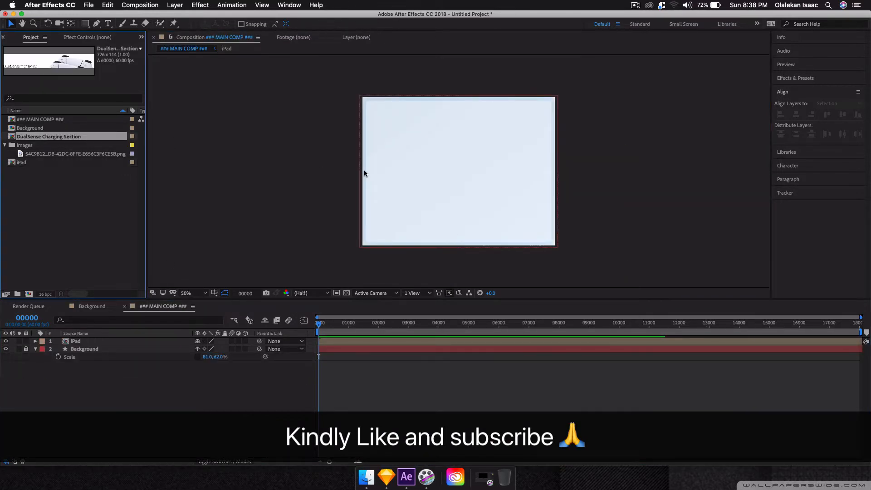
left_click_drag(75, 137, 453, 233)
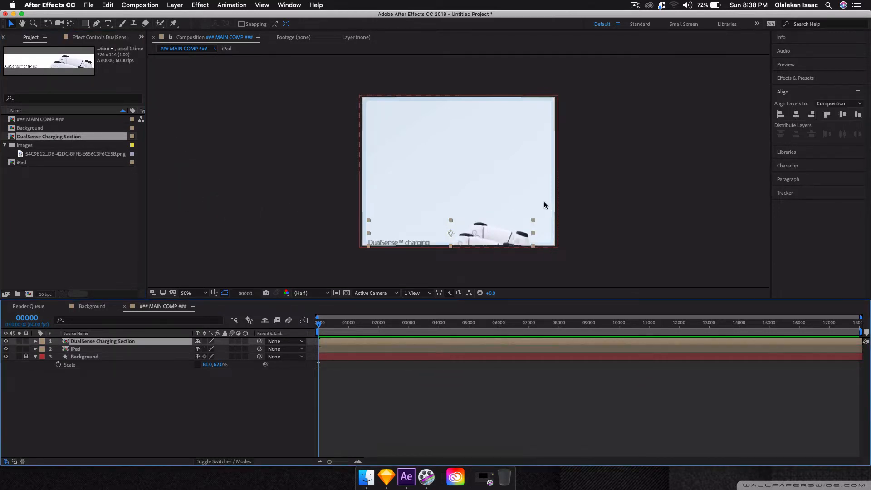
left_click(796, 114)
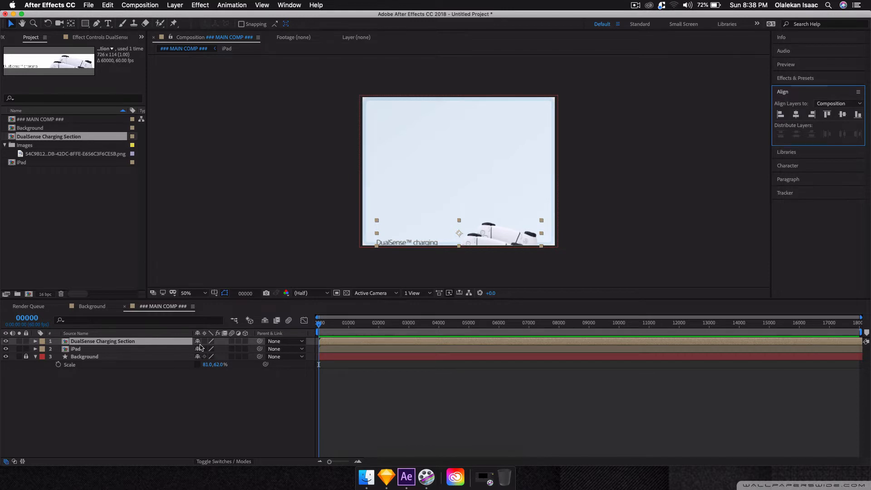
Step: Collapse transformations on the DualSense Charging Section layer and move the layer slightly upward in the main composition
left_click(205, 342)
left_click(264, 247)
key("period")
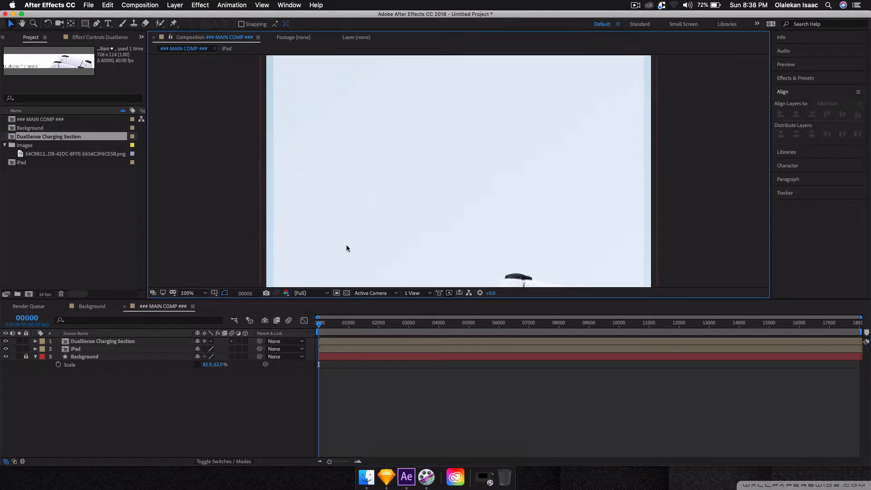
key("Tab")
left_click(347, 247)
key("grave")
left_click(338, 369)
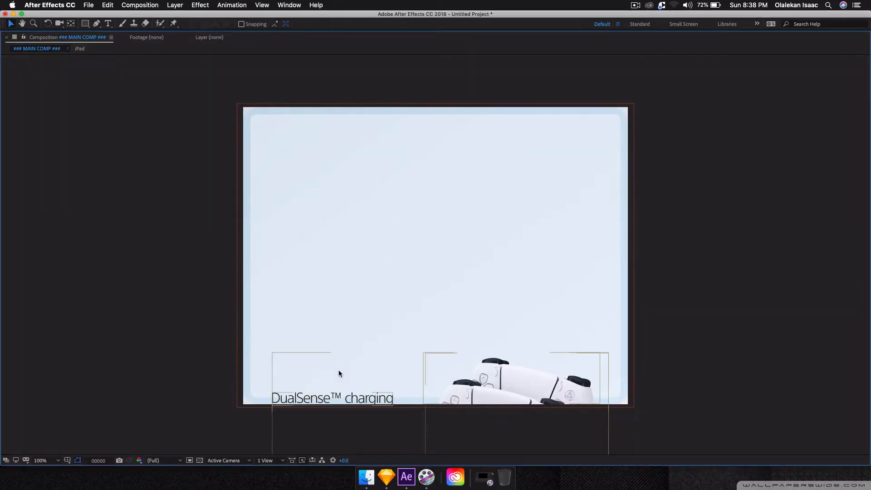
mouse_move(341, 388)
left_mouse_down()
mouse_move(336, 368)
mouse_move(340, 379)
left_mouse_up()
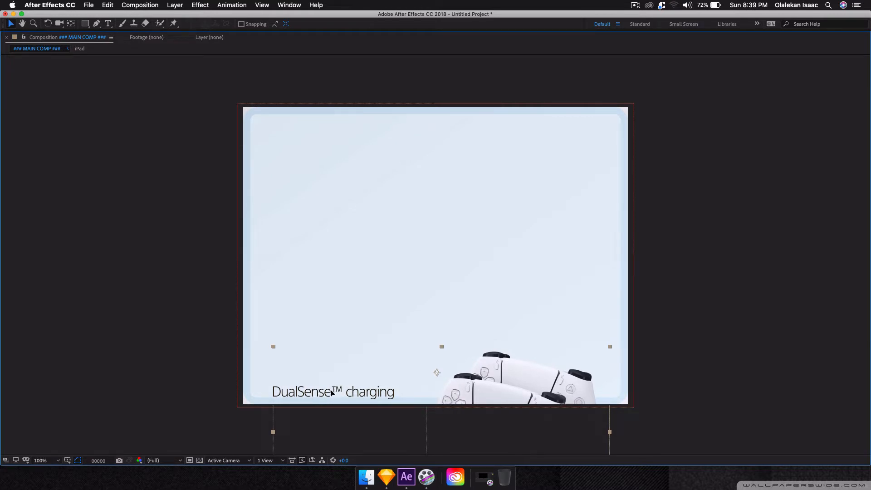
key("grave")
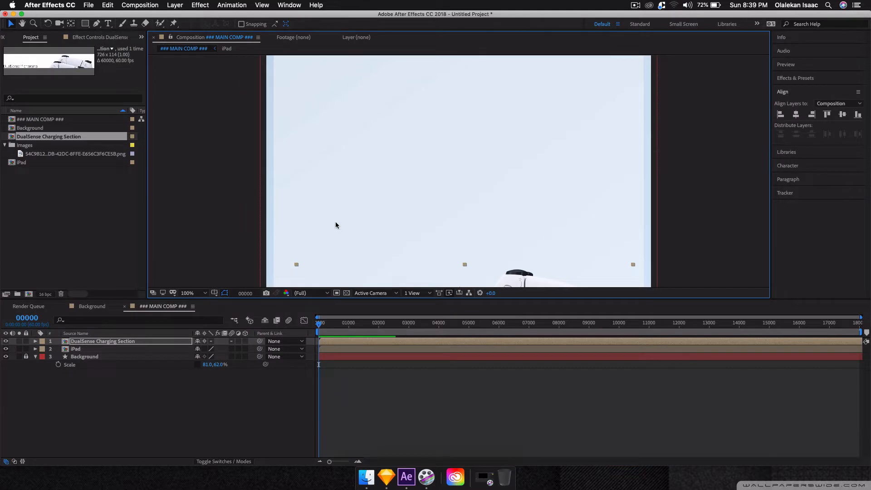
Step: Draw a rectangular mask on the DualSense Charging Section layer, with its bottom edge along the iPad screen's inner border
key("space")
left_click_drag(335, 222, 349, 111)
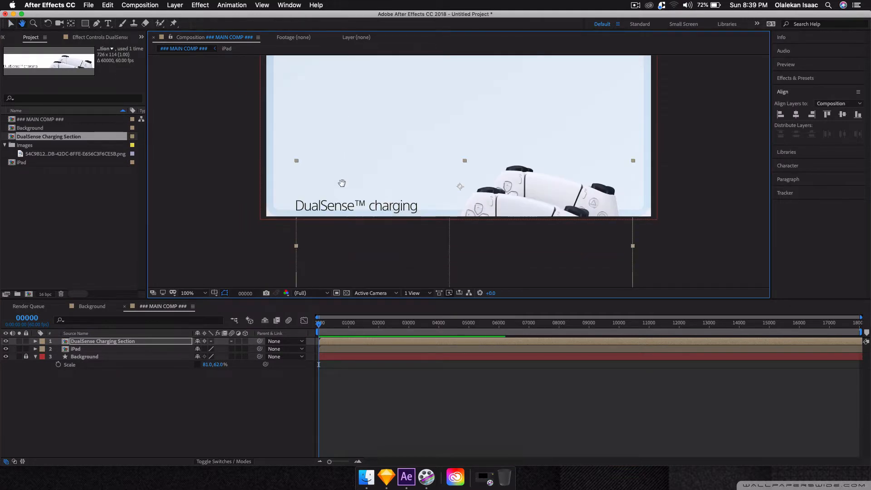
left_click(88, 23)
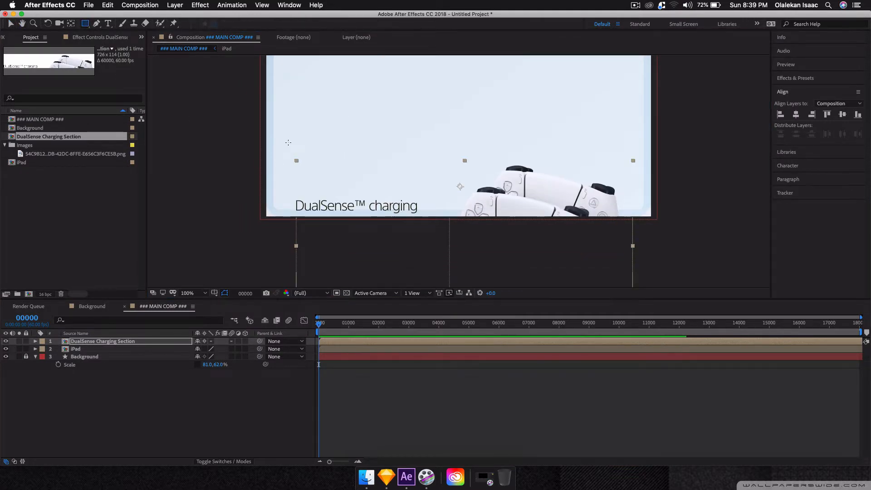
left_click_drag(288, 142, 629, 209)
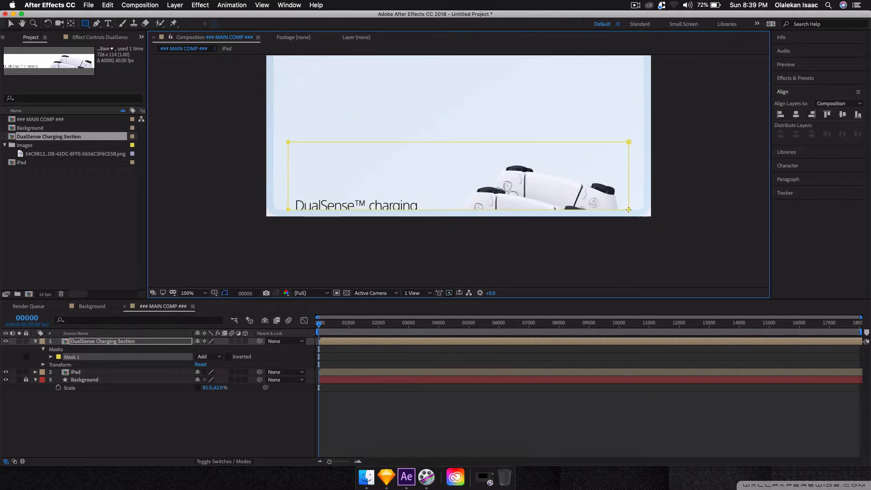
left_click(291, 412)
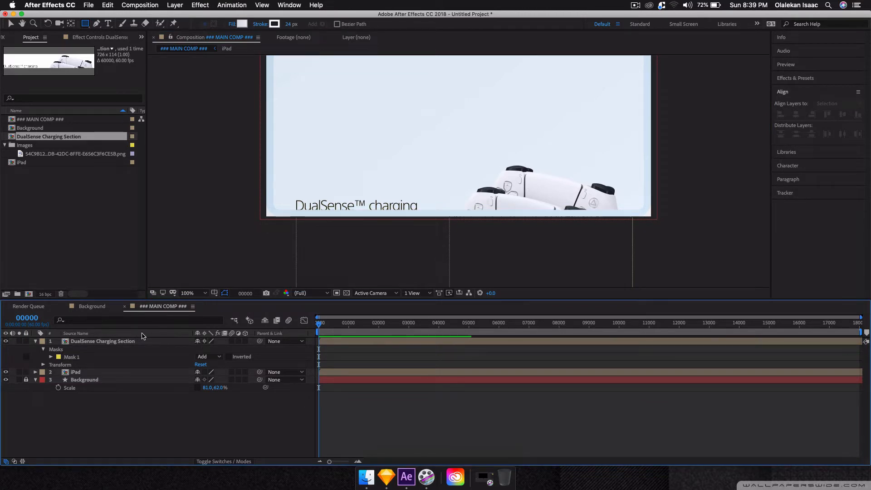
Step: Nudge the bottom corner points of Mask 1's path slightly upward on the DualSense Charging Section layer
left_click(51, 357)
left_click(83, 365)
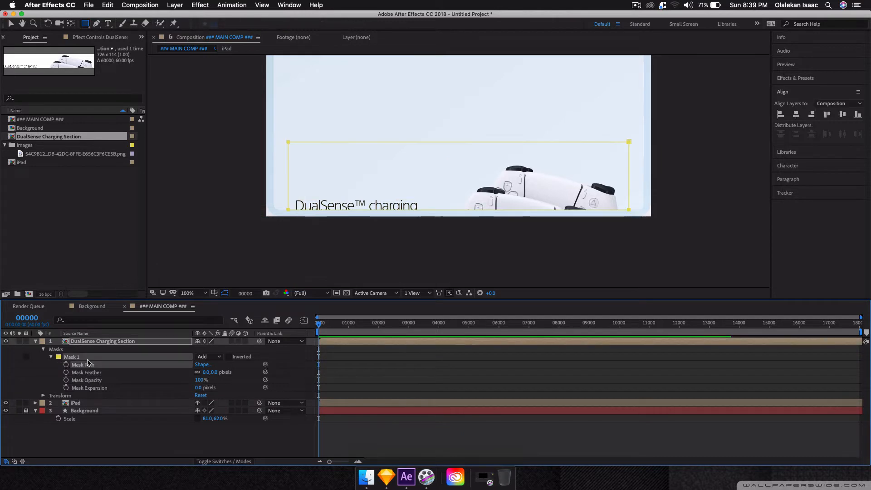
key("v")
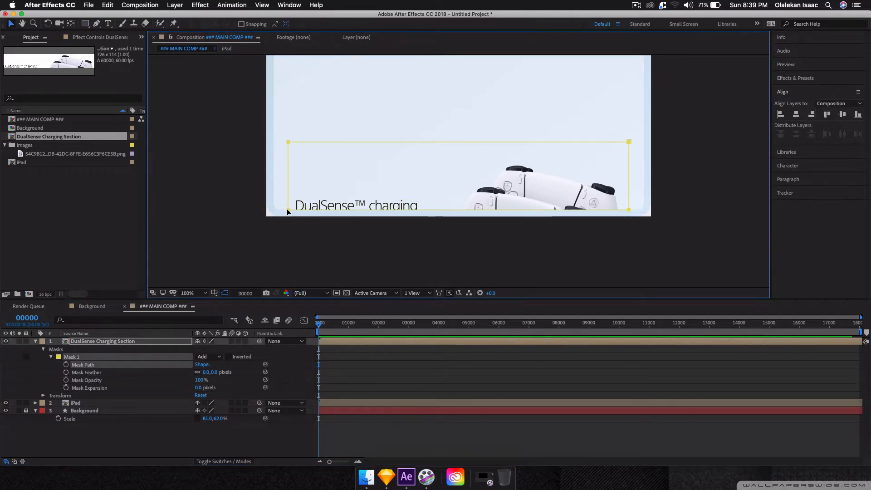
left_click(288, 210)
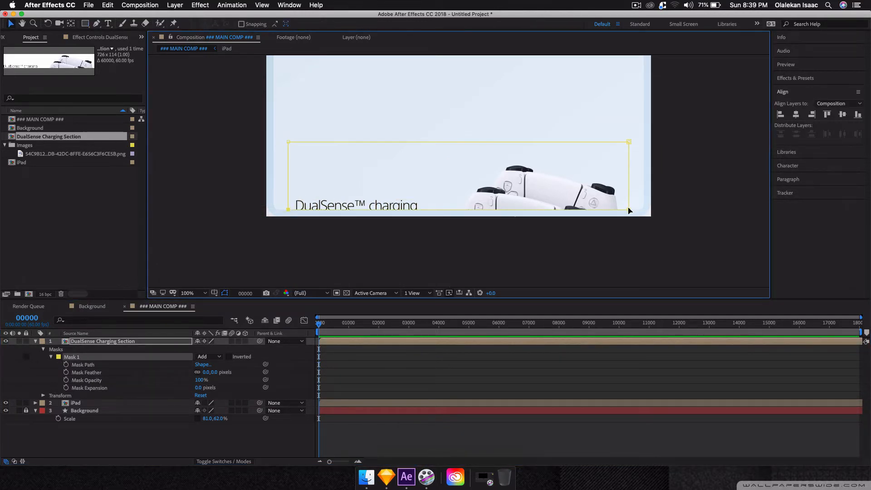
key("Up")
key("Up")
key("Up")
key("Up")
key("Up")
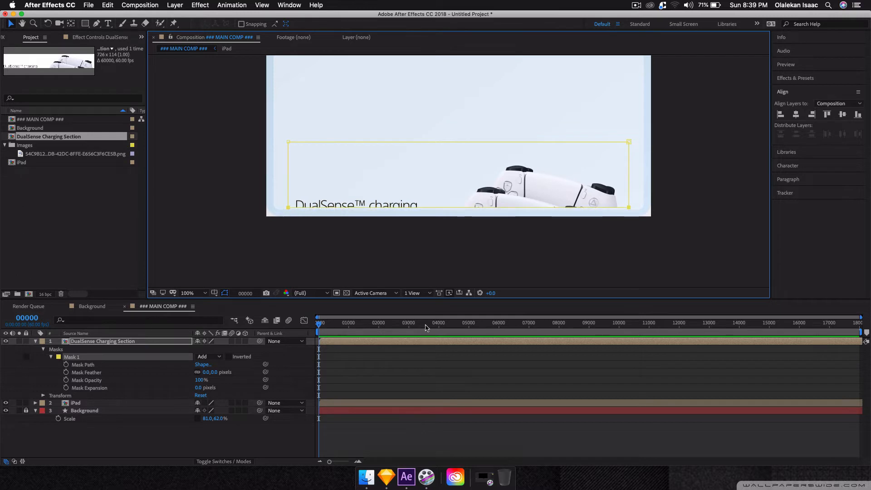
Step: Nudge the whole DualSense Charging Section layer slightly downward to meet the iPad screen's inner bottom border
left_click(122, 343)
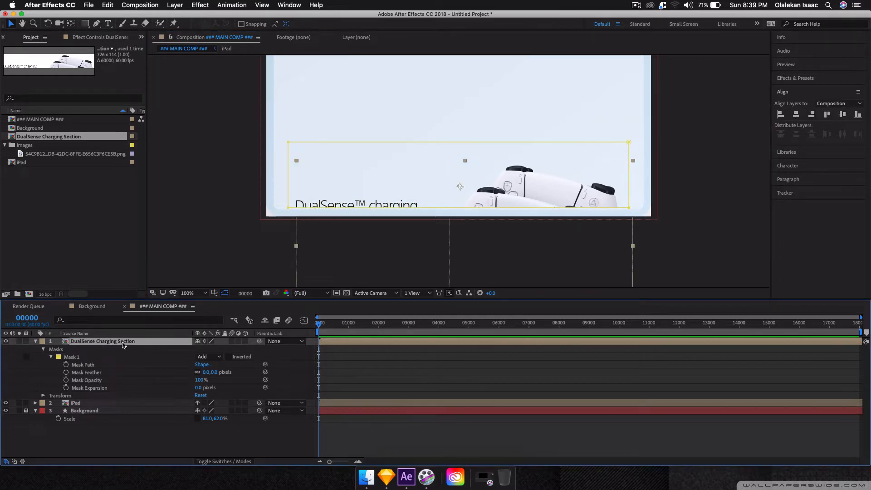
key("Down")
key("Down")
key("Down")
key("Down")
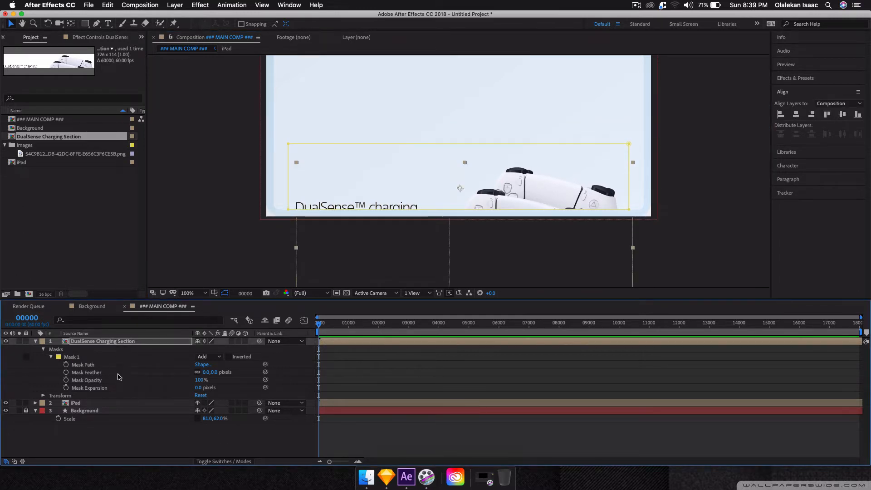
left_click(126, 434)
scroll(333, 155, "down", 1)
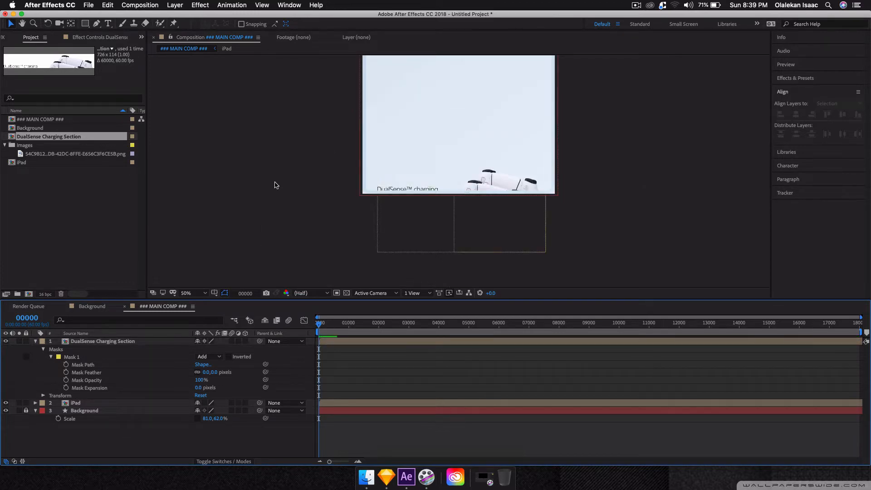
key("space")
left_click_drag(352, 142, 338, 165)
Step: Switch to Sketch, open the Carousel position indicator symbol's master from the Accessories artboard and send it to After Effects with AEUX
key("ctrl+Left")
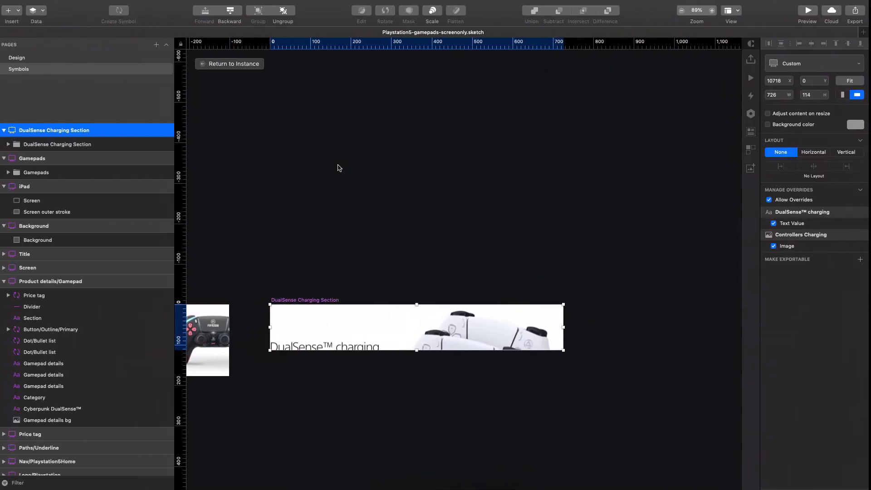
left_click(248, 64)
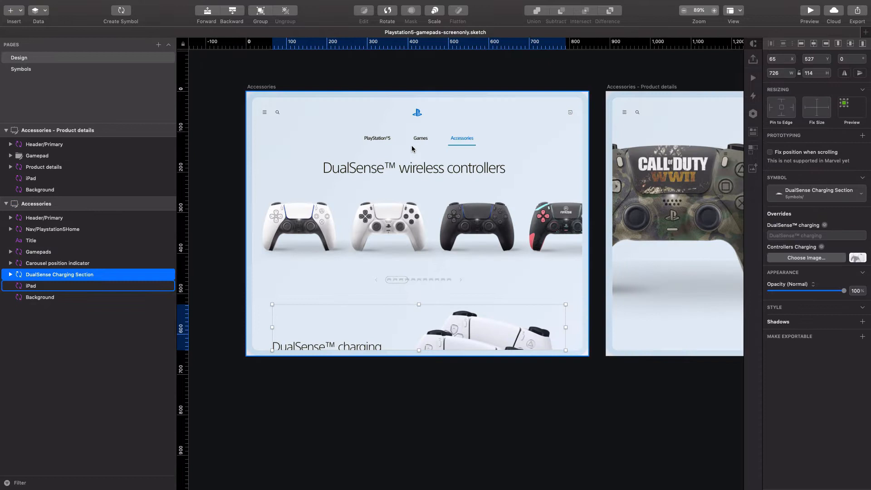
left_click(410, 396)
left_click(417, 283)
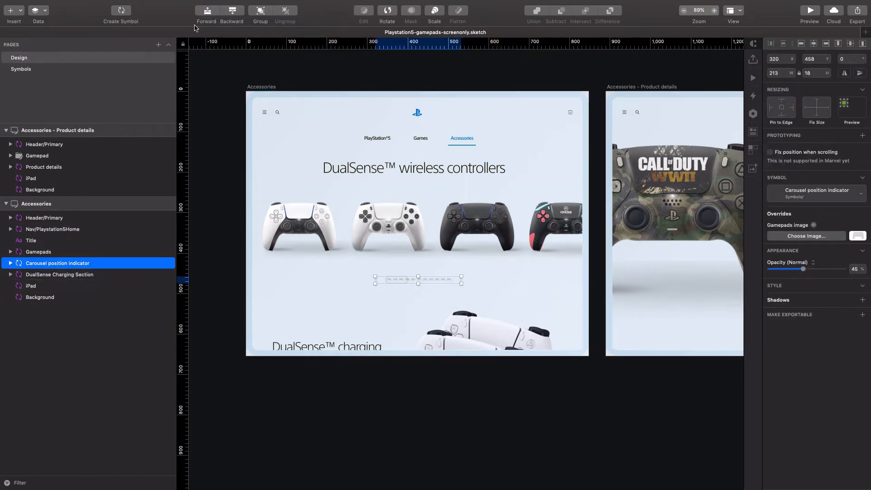
key("Return")
left_click(217, 5)
mouse_move(248, 5)
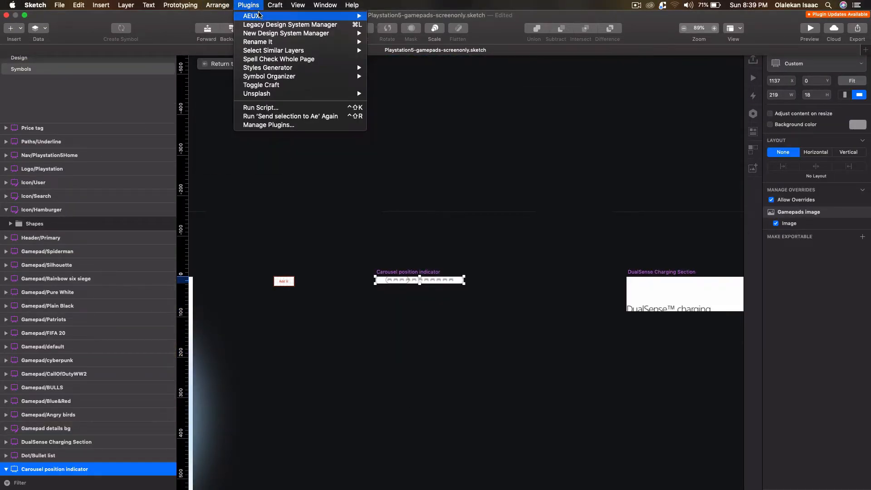
left_click(401, 26)
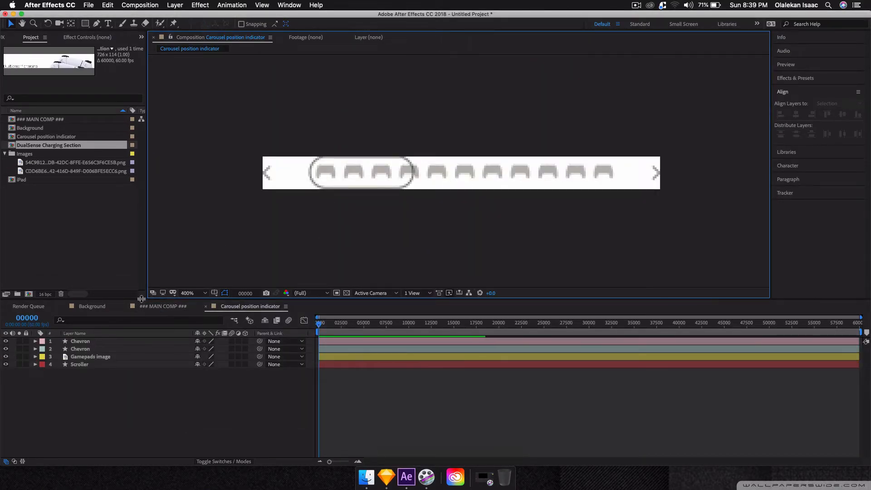
Step: Add the Carousel position indicator composition to ### MAIN COMP ### and switch back to Sketch
left_click(163, 306)
mouse_move(50, 136)
left_mouse_down()
mouse_move(454, 176)
mouse_move(444, 167)
left_mouse_up()
key("ctrl+Left")
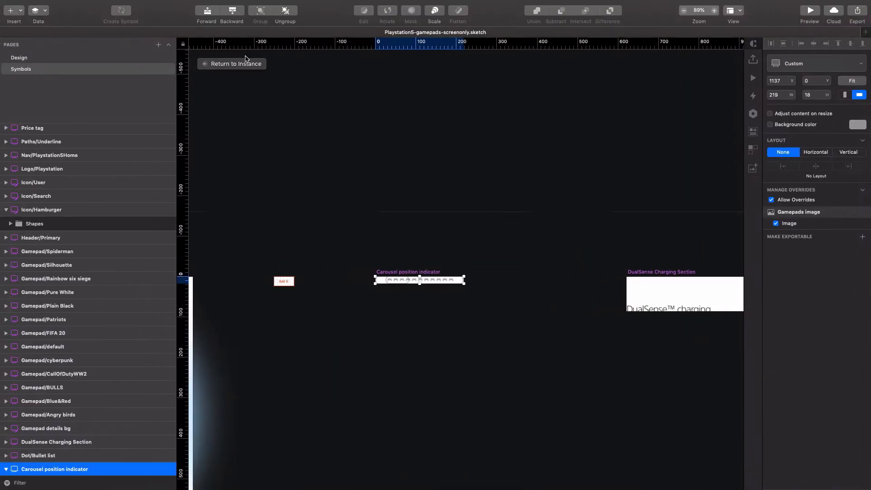
Step: Return to the Accessories artboard in Sketch and send the "DualSense™ wireless controllers" title to After Effects with AEUX
left_click(246, 61)
left_click(382, 217)
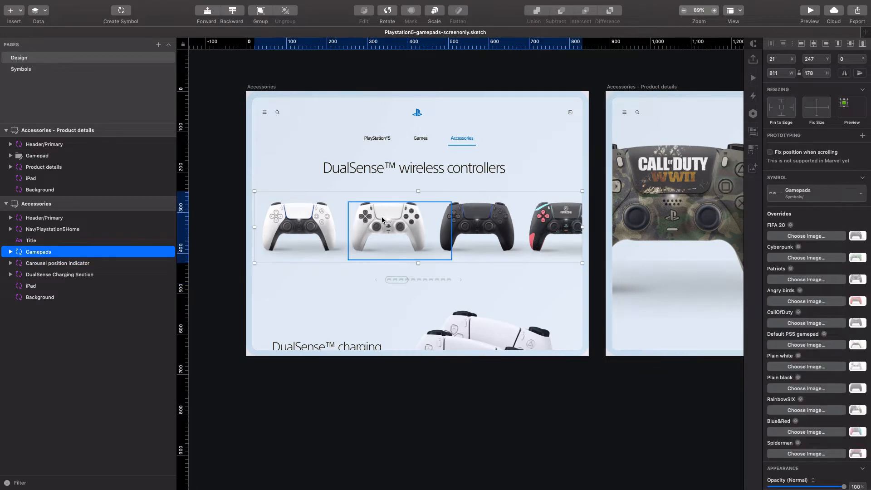
left_click(345, 167)
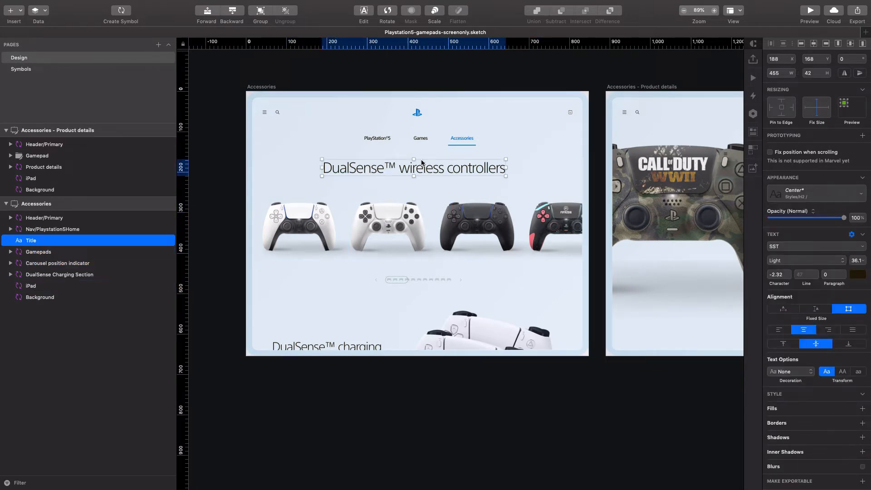
left_click(248, 5)
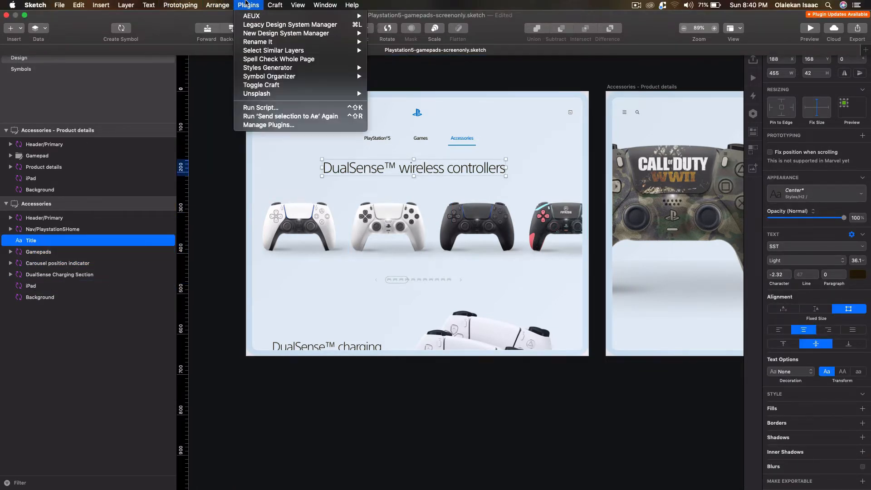
left_click(392, 36)
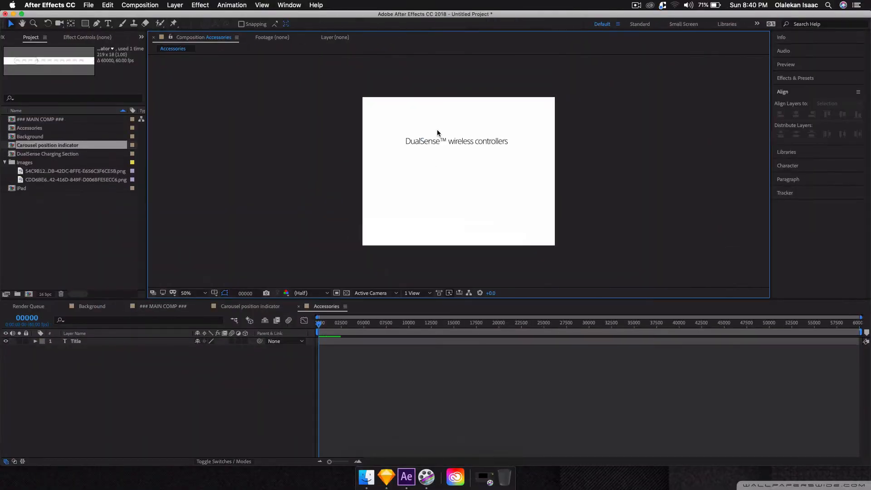
Step: Copy the Title layer from the Accessories composition into ### MAIN COMP ### and close the Carousel position indicator and Accessories timelines
left_click(434, 141)
left_click(179, 307)
key("super+v")
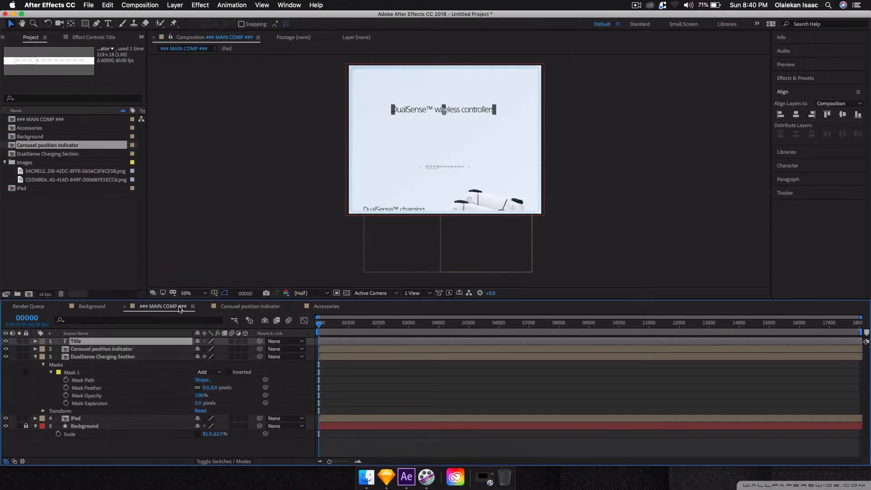
left_click(299, 305)
left_click(207, 306)
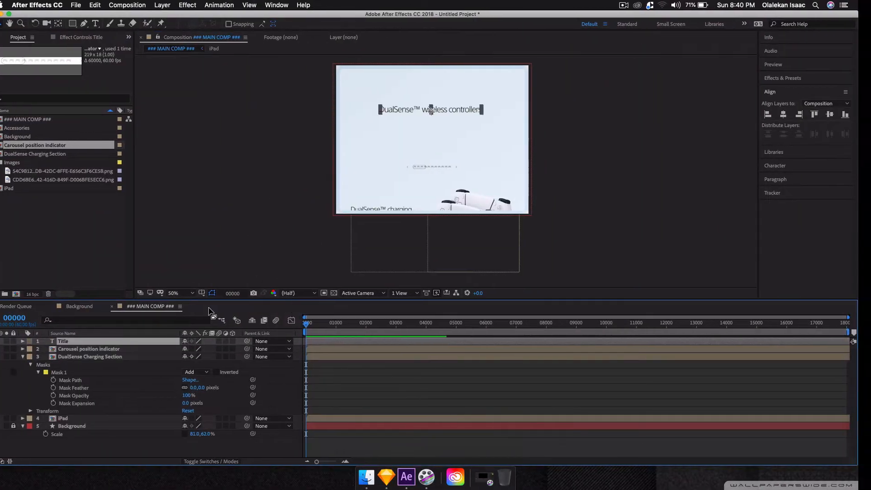
Step: Switch to Sketch, open the Nav/Playstation5Home symbol's master from the Accessories artboard and send it to After Effects with AEUX
key("ctrl+Left")
left_click(367, 139)
double_click(366, 138)
left_click(248, 5)
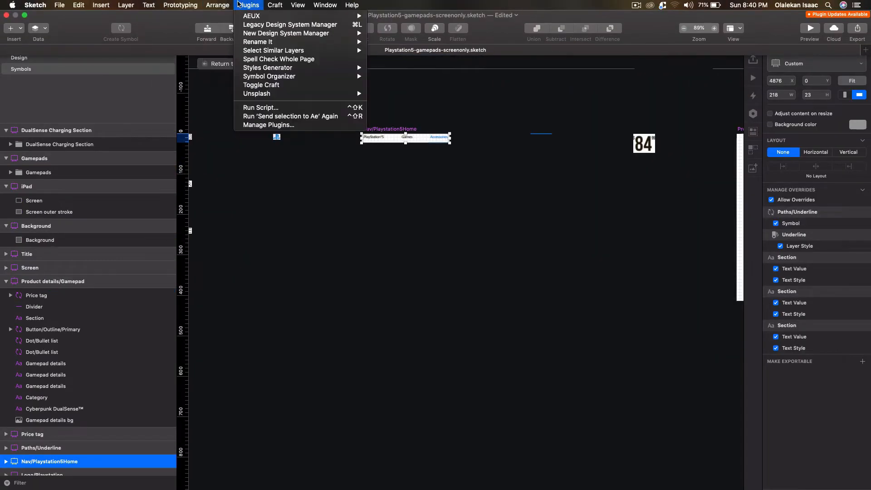
mouse_move(252, 16)
left_click(413, 33)
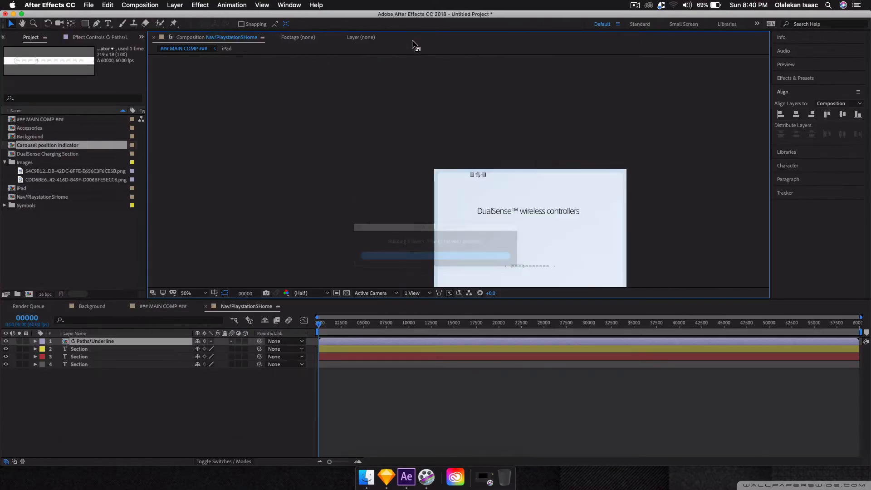
Step: Widen the first two Section text boxes in Nav/Playstation5Home so they fit the full words PlayStation®5 and Games
key("period")
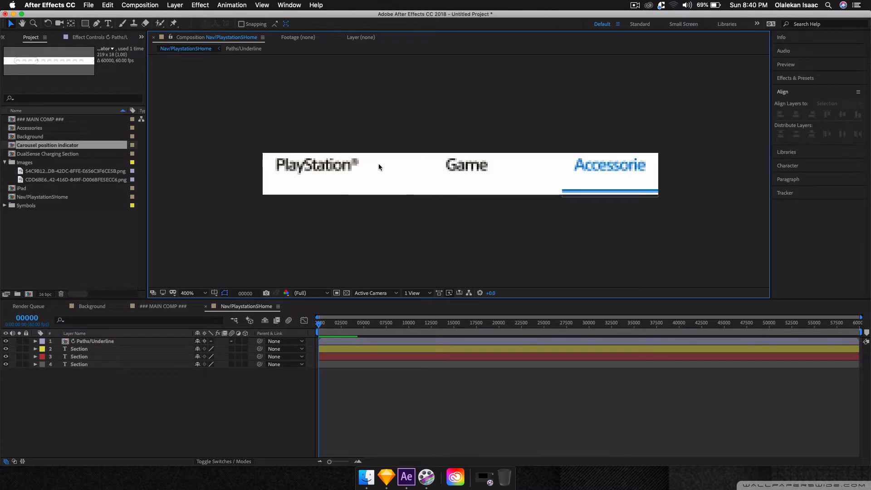
double_click(284, 166)
mouse_move(363, 172)
left_mouse_down()
mouse_move(375, 172)
mouse_move(368, 170)
left_mouse_up()
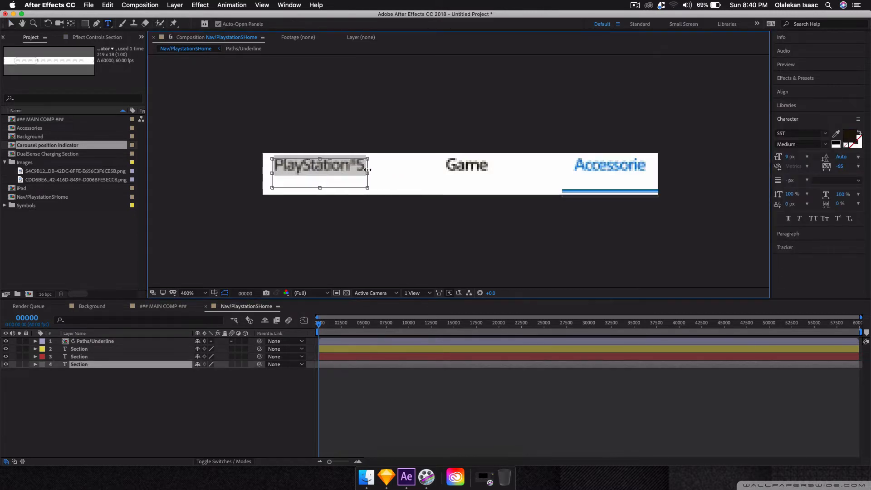
left_click(468, 186)
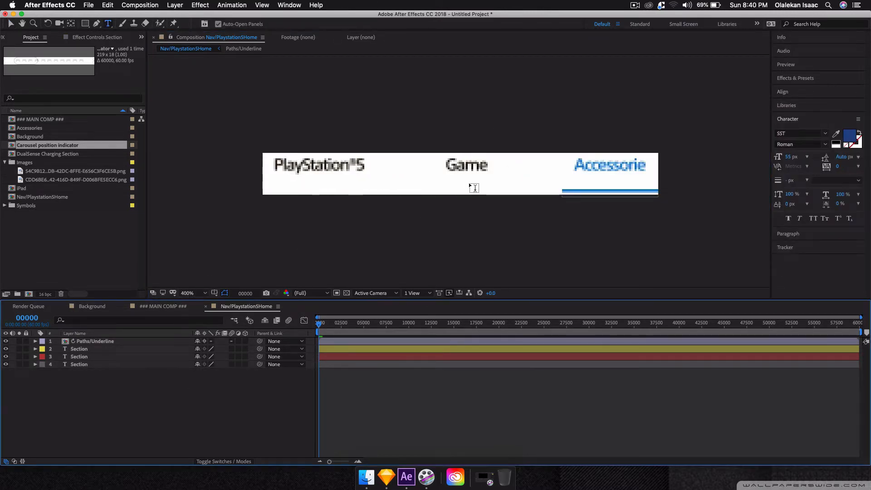
double_click(470, 172)
mouse_move(490, 174)
left_mouse_down()
mouse_move(509, 172)
mouse_move(497, 169)
left_mouse_up()
left_click(160, 465)
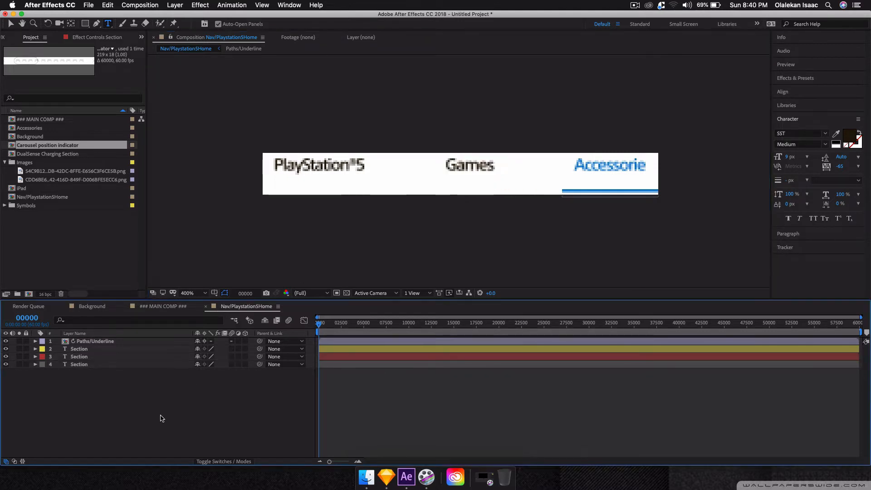
Step: Widen the blue Section text box on both sides to fit the full word Accessories above its underline
left_click(587, 172)
left_click_drag(573, 173, 562, 172)
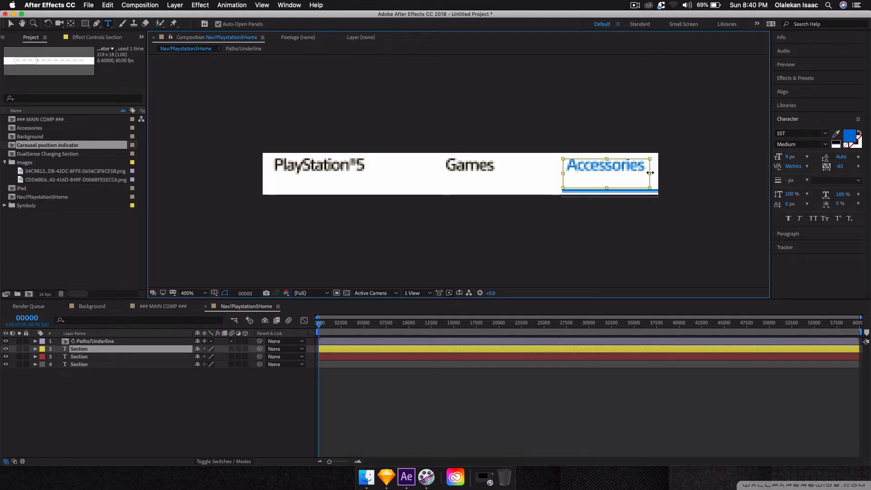
left_click_drag(650, 173, 656, 174)
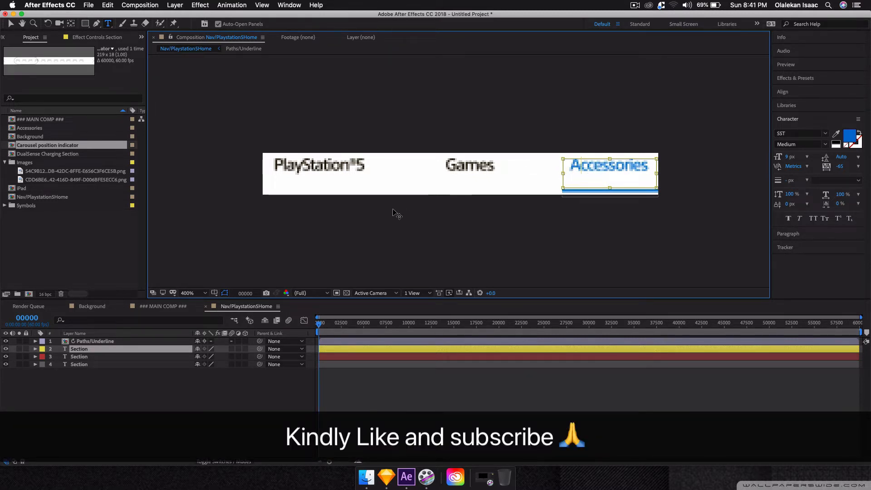
left_click(202, 406)
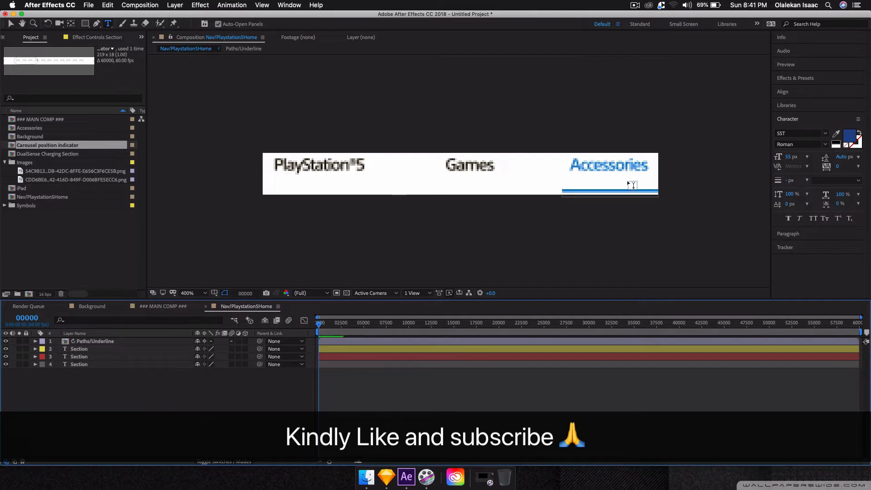
Step: Add the Nav/Playstation5Home composition to ### MAIN COMP ### above the title and center it horizontally in the composition
left_click(148, 305)
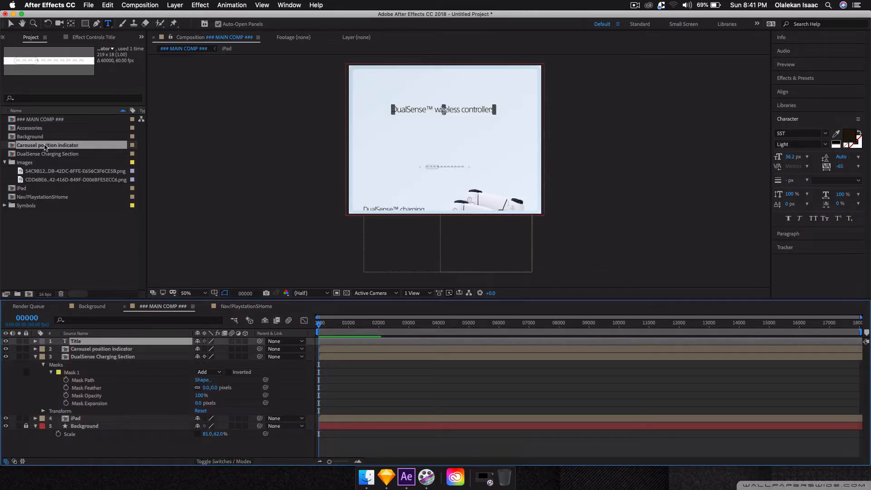
left_click_drag(40, 196, 436, 93)
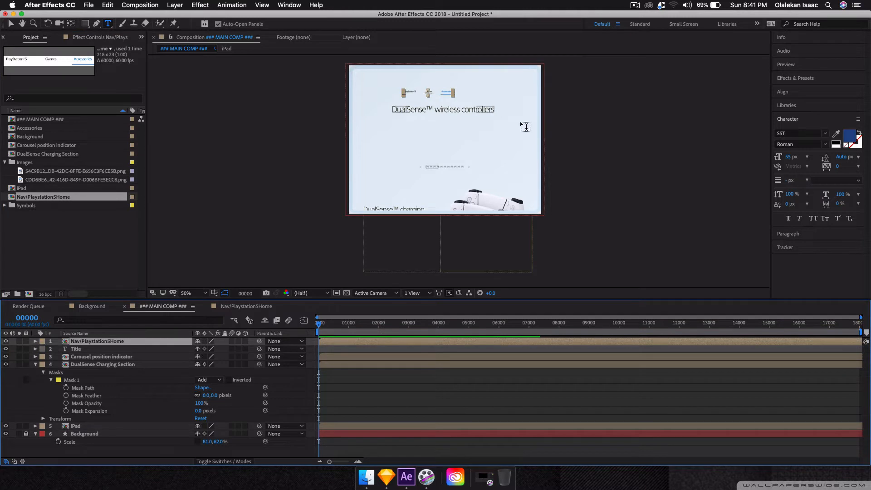
key("v")
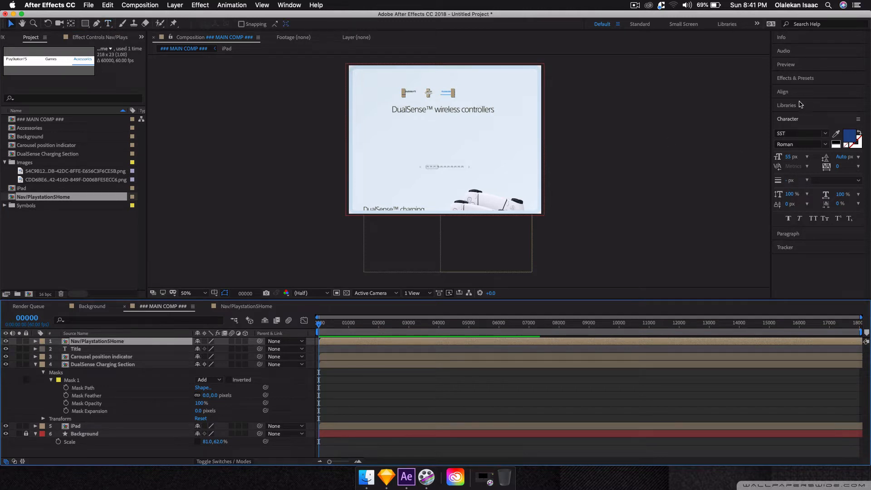
left_click(787, 93)
left_click(797, 114)
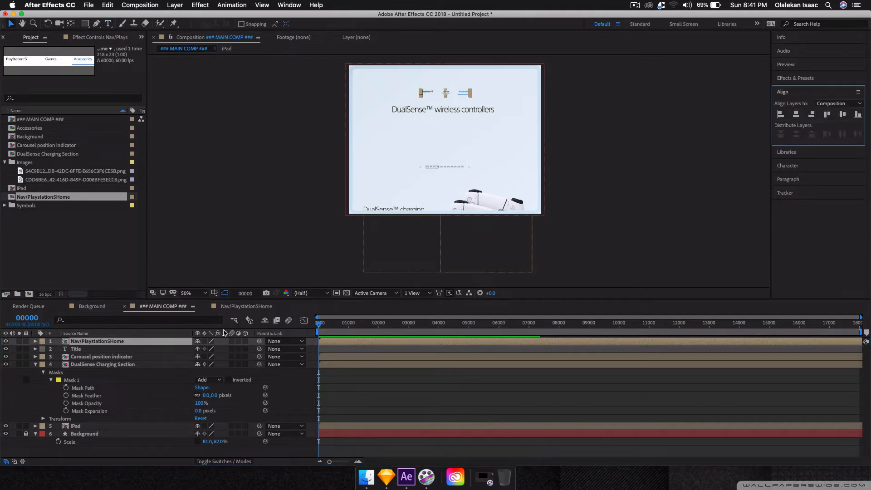
Step: Collapse transformations on the Nav/Playstation5Home and Carousel position indicator layers, and shift the navigation and title slightly down
left_click_drag(207, 341, 205, 357)
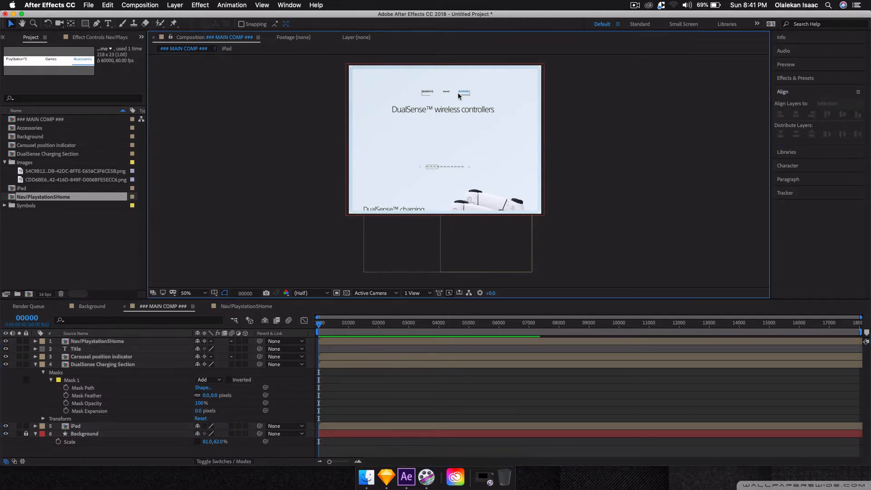
left_click_drag(458, 92, 450, 113)
Step: Switch to Sketch, open the Header/Primary symbol's master from the Accessories artboard and send it to After Effects with AEUX
key("ctrl+Left")
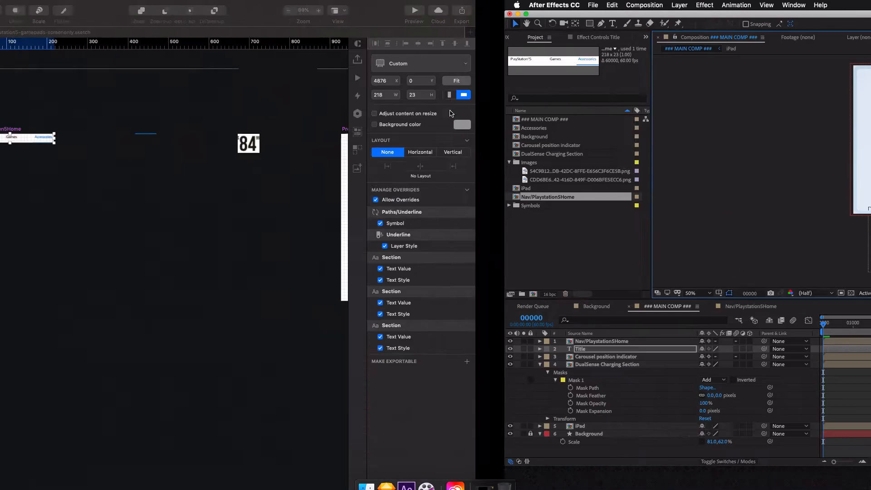
left_click(242, 66)
left_click(286, 113)
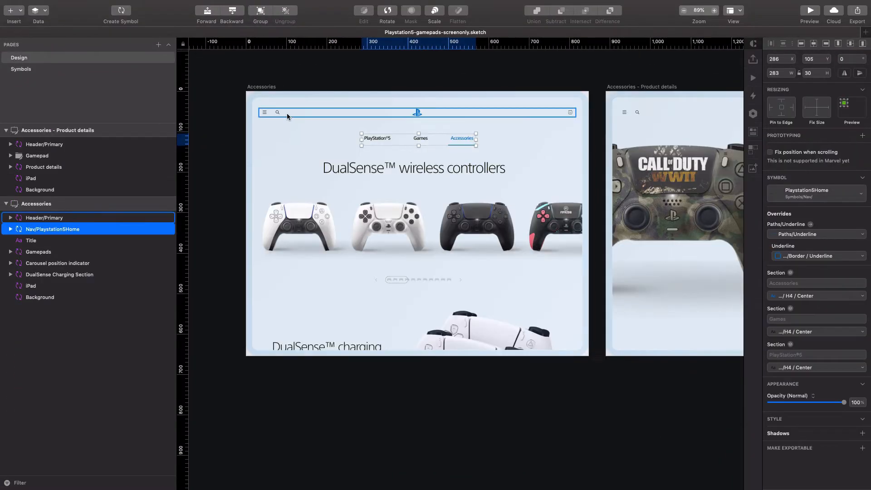
double_click(286, 113)
left_click(218, 4)
mouse_move(249, 5)
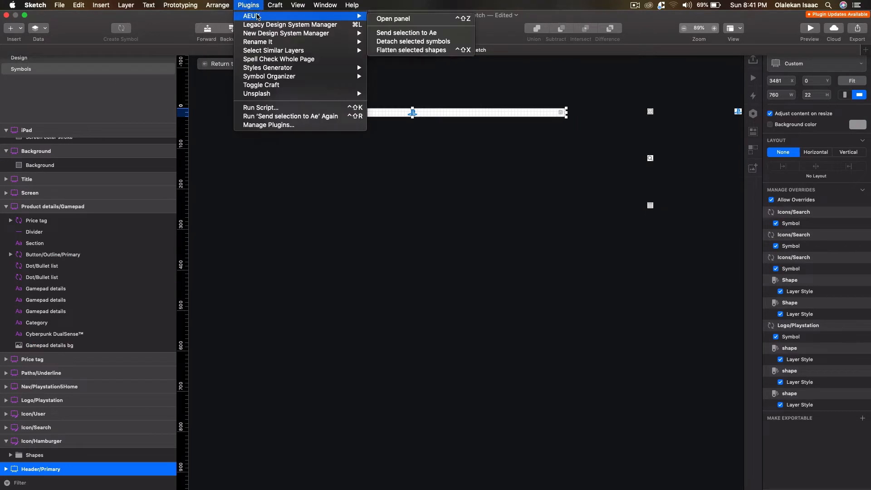
left_click(401, 33)
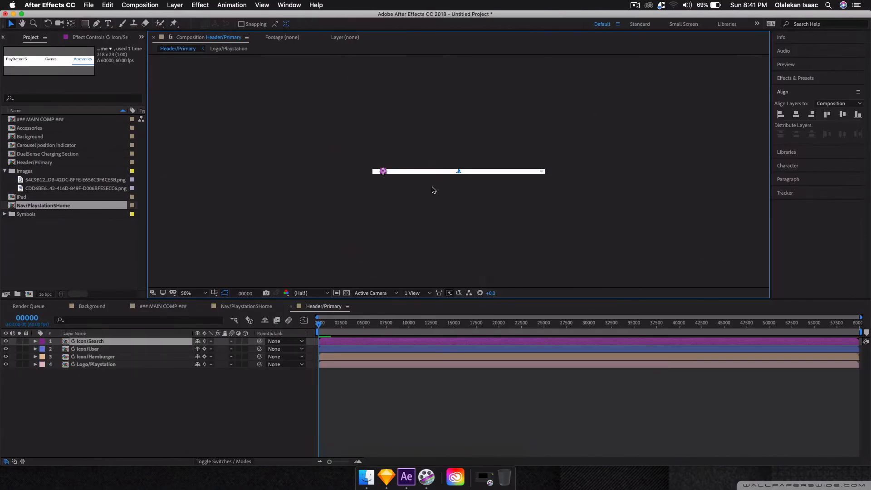
Step: Add the Header/Primary composition above the navigation in ### MAIN COMP ### with collapsed transformations, and move the title slightly down
left_click(153, 305)
left_click(267, 185)
left_click_drag(25, 161, 443, 78)
left_click(203, 341)
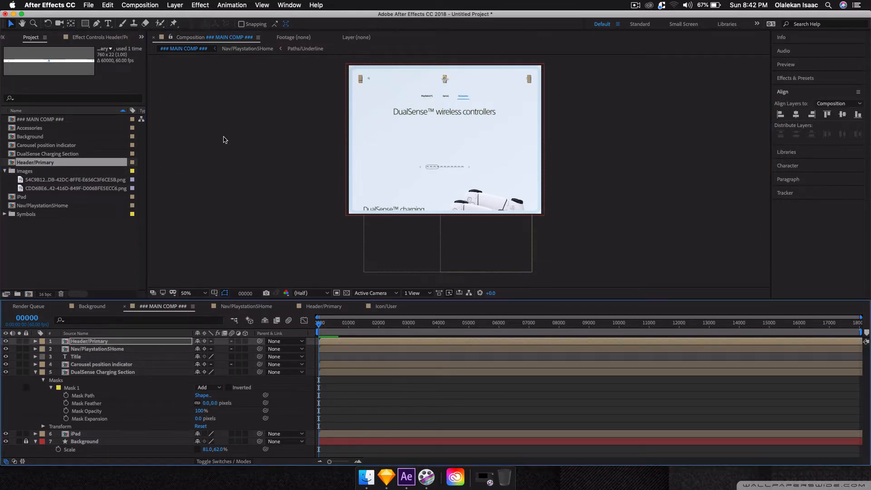
left_click(223, 137)
left_click(450, 80)
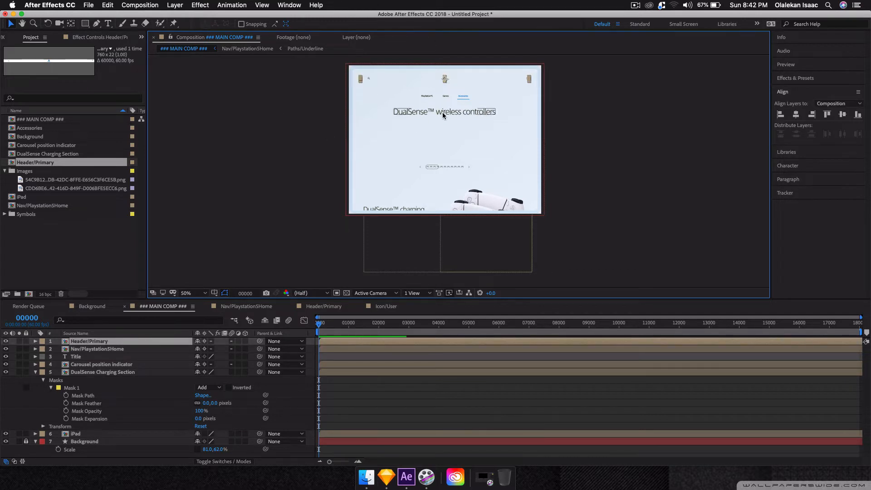
left_click_drag(442, 112, 443, 118)
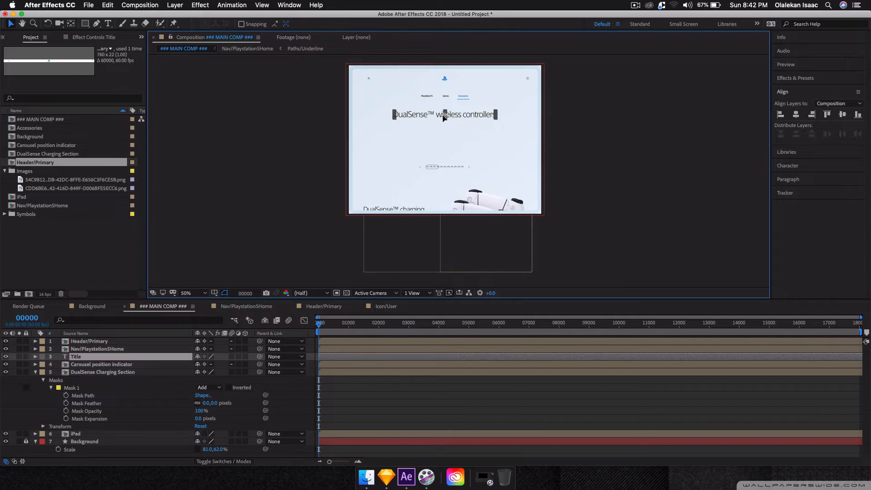
Step: Switch to Sketch and export the whole Accessories artboard at 1x as Accessories.png to the Desktop
key("ctrl+Left")
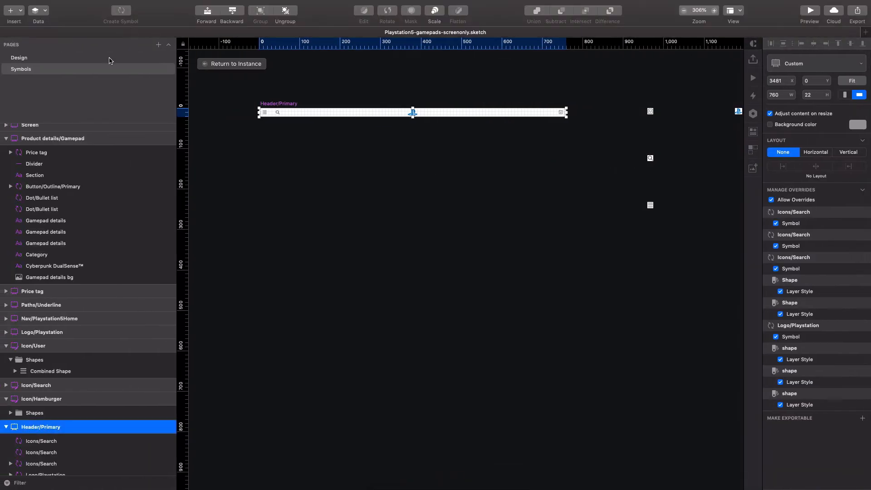
left_click(110, 59)
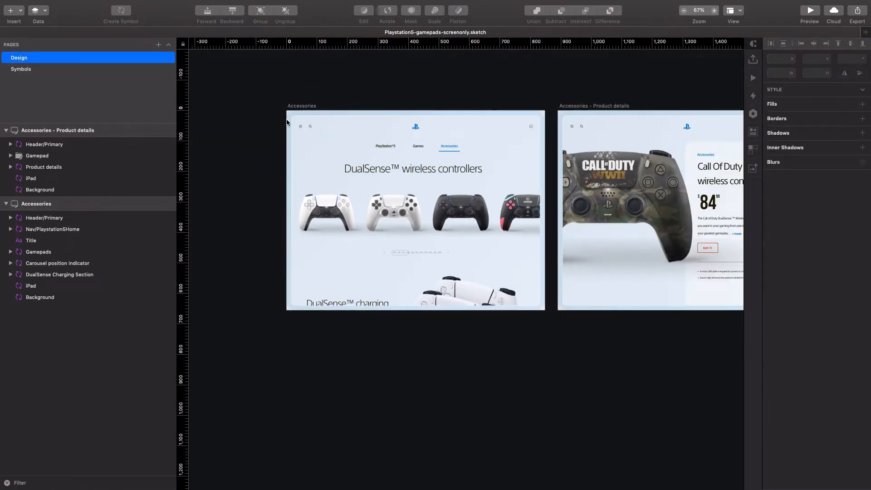
left_click(287, 121)
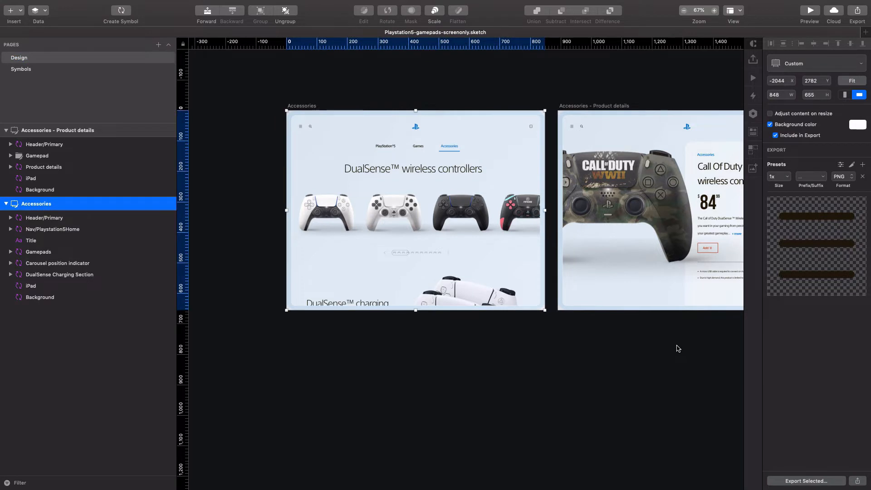
left_click(804, 480)
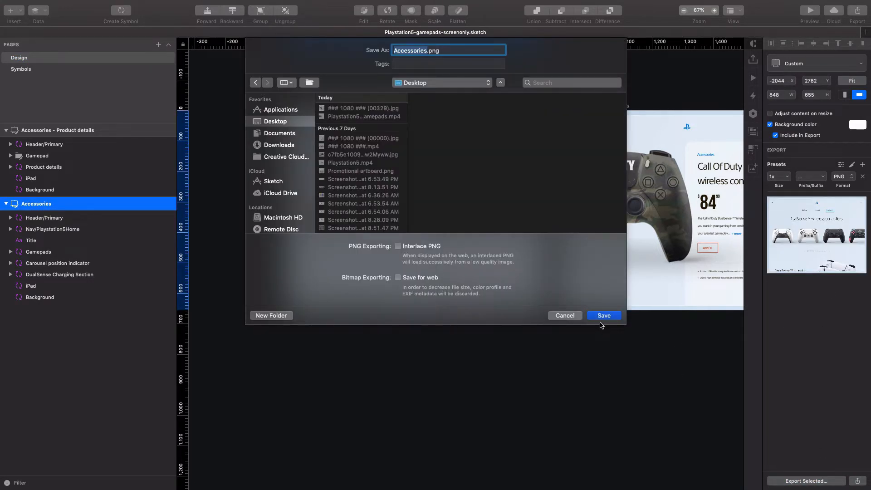
left_click(603, 316)
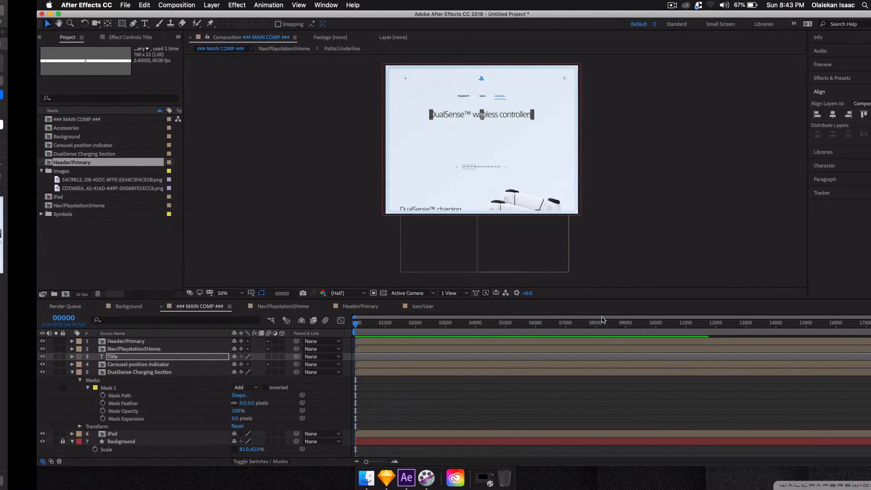
Step: Import Accessories.png from the Desktop into the Images folder and add it as the top layer of ### MAIN COMP ###
left_click(38, 173)
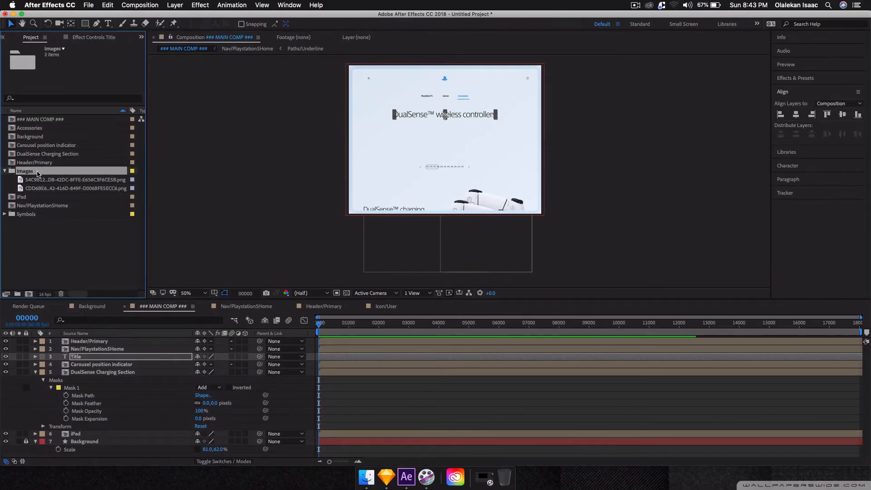
key("super+i")
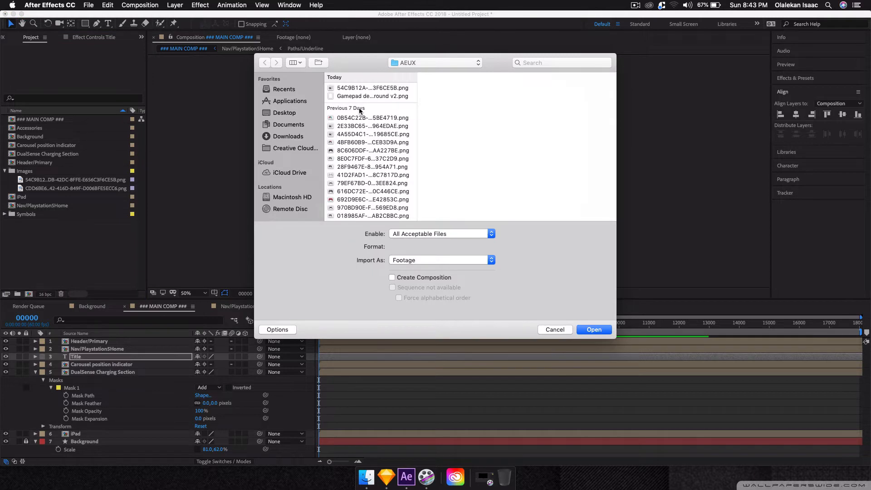
left_click(294, 113)
left_click(356, 97)
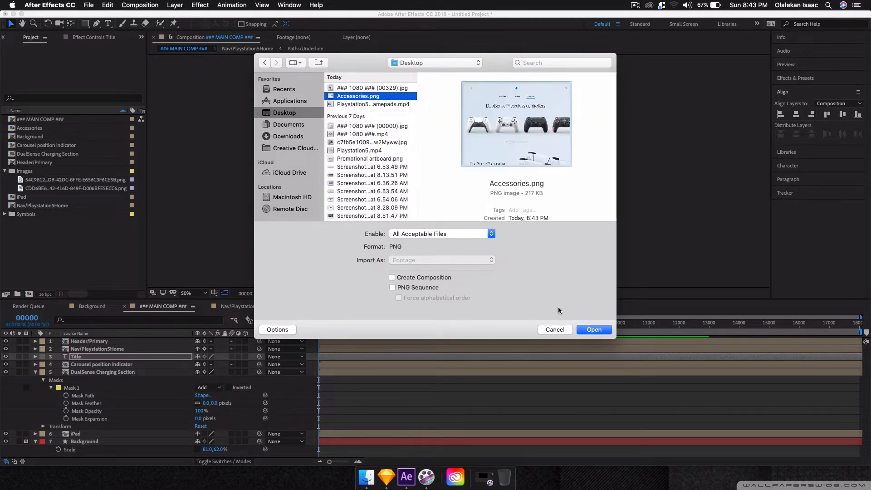
left_click(585, 331)
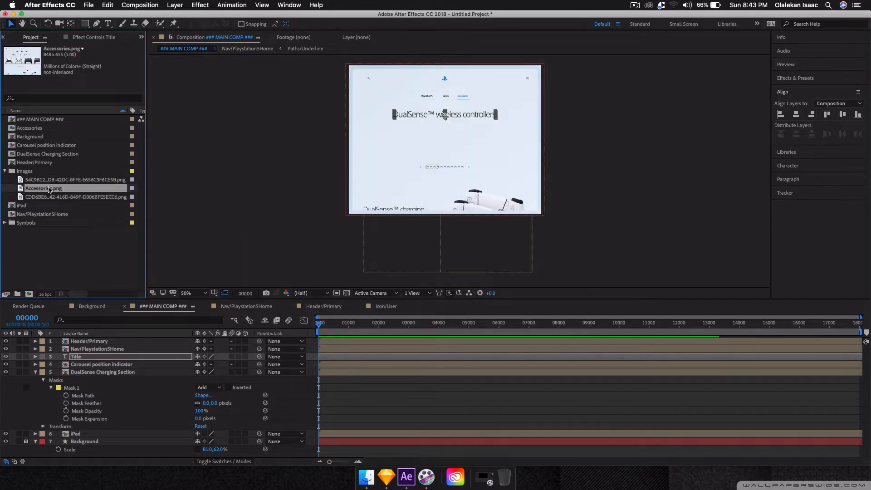
left_click_drag(49, 190, 441, 139)
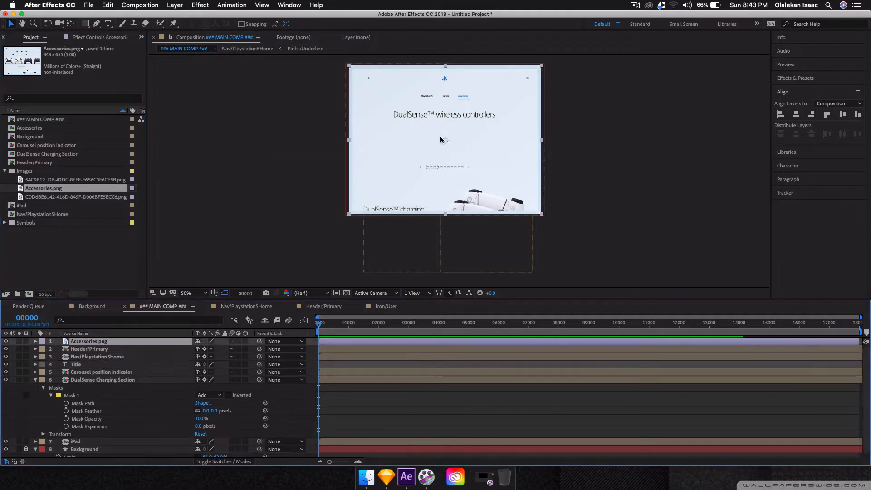
key("slash")
Step: Set the Accessories.png layer's opacity to 73% and lock it as a semi-transparent reference overlay
left_click_drag(455, 107, 457, 172)
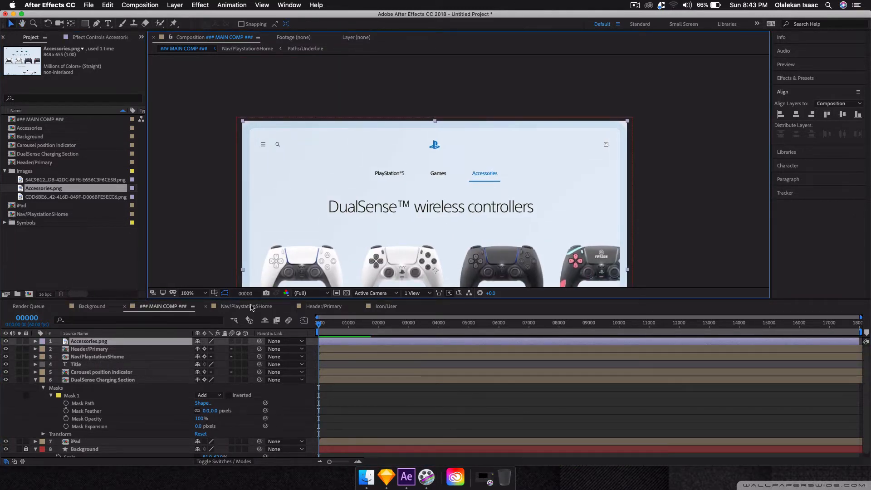
key("t")
left_click_drag(200, 349, 189, 349)
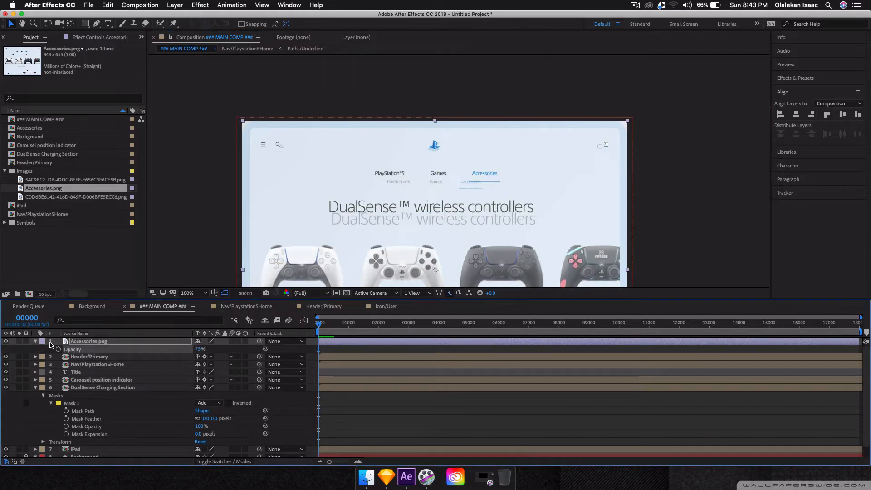
left_click(26, 341)
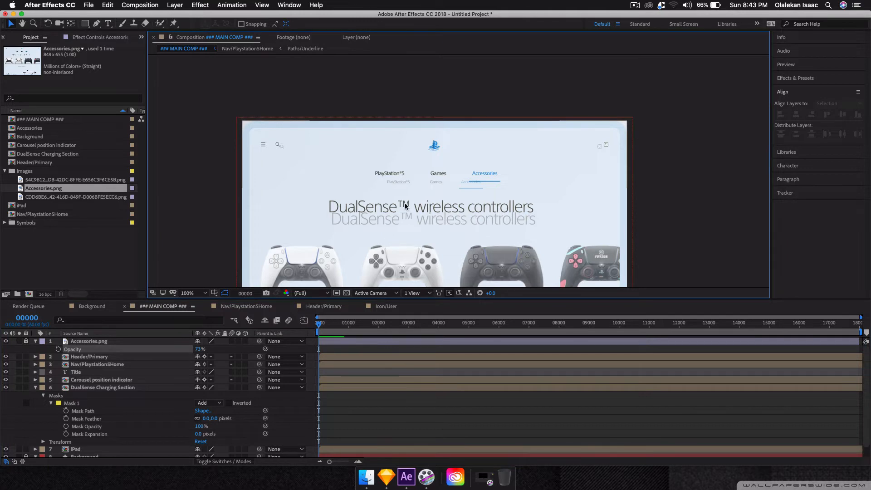
Step: Move the Title layer up so it overlaps the DualSense wireless controllers heading in the reference image
left_click(396, 221)
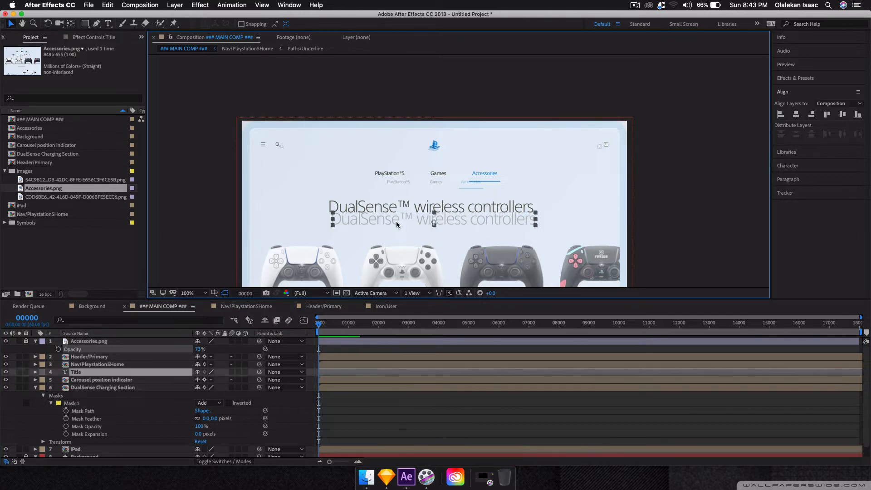
key("grave")
key("period")
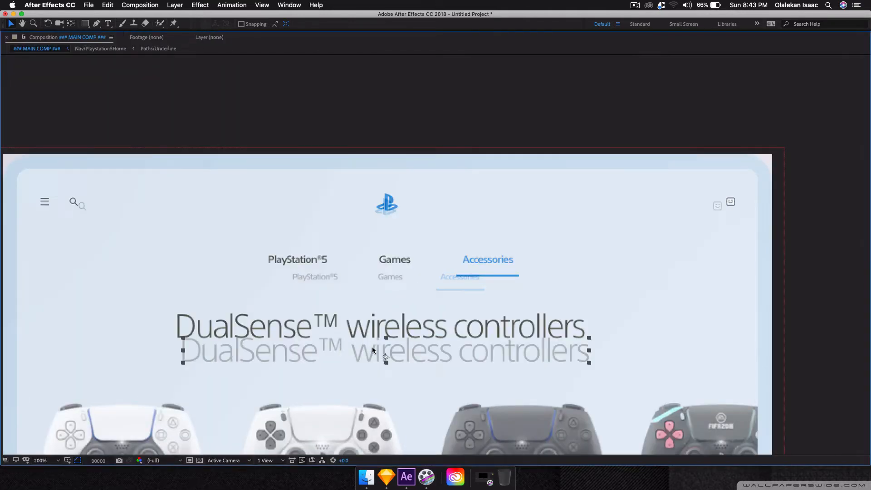
left_click_drag(384, 355, 380, 332)
Step: Move the Nav/Playstation5Home layer up onto the reference navigation and set its scale to 127%
left_click_drag(365, 272, 368, 259)
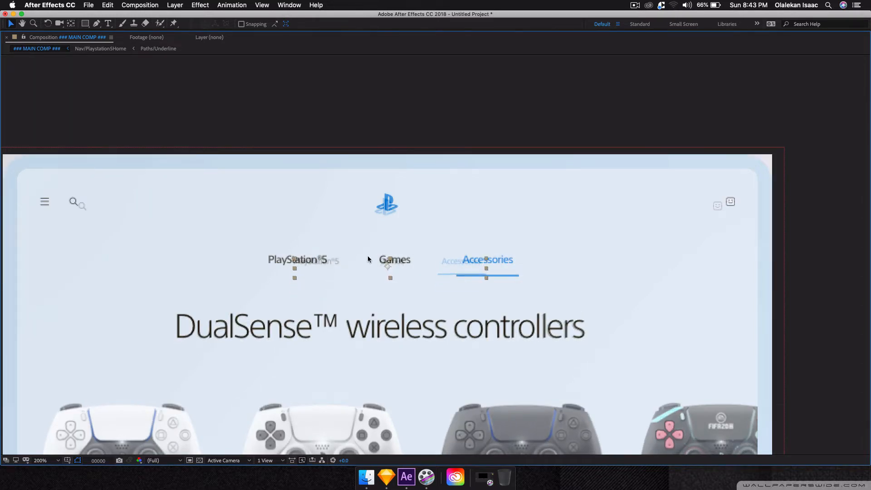
key("grave")
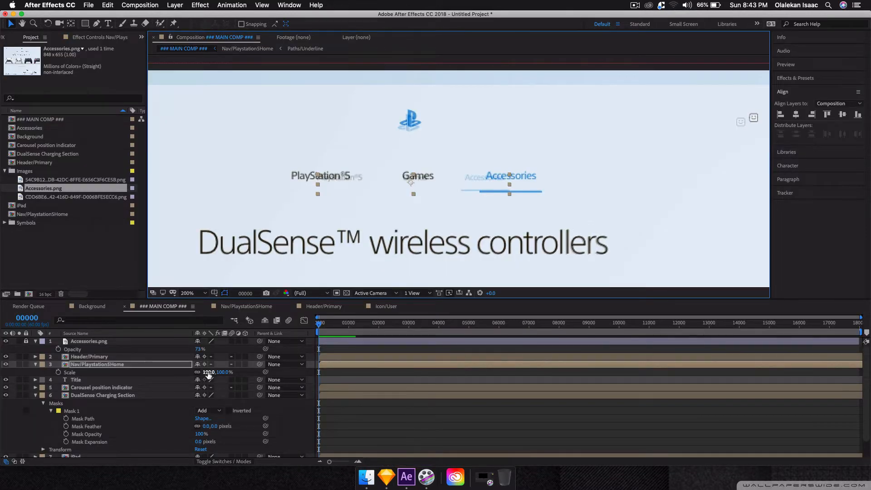
left_click_drag(208, 373, 221, 374)
Step: Shift the Header/Primary layer slightly up and right so its PlayStation logo overlaps the one in the reference image
left_click(415, 122)
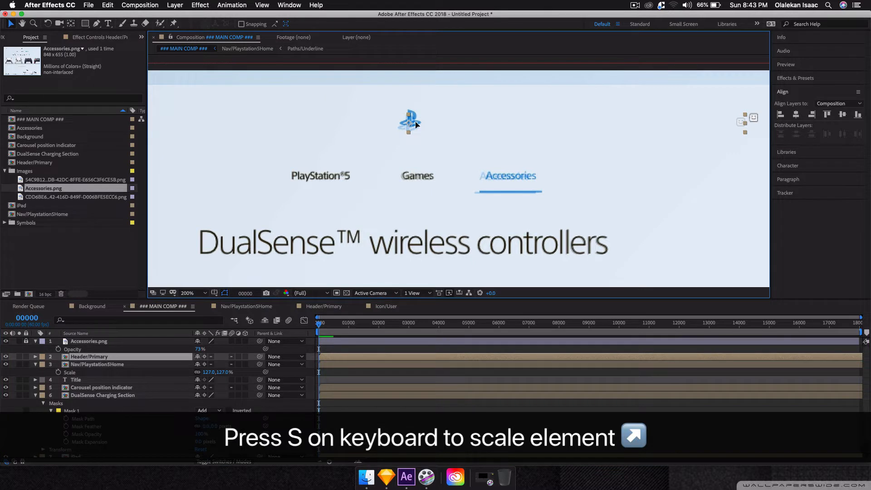
left_click_drag(415, 123, 419, 121)
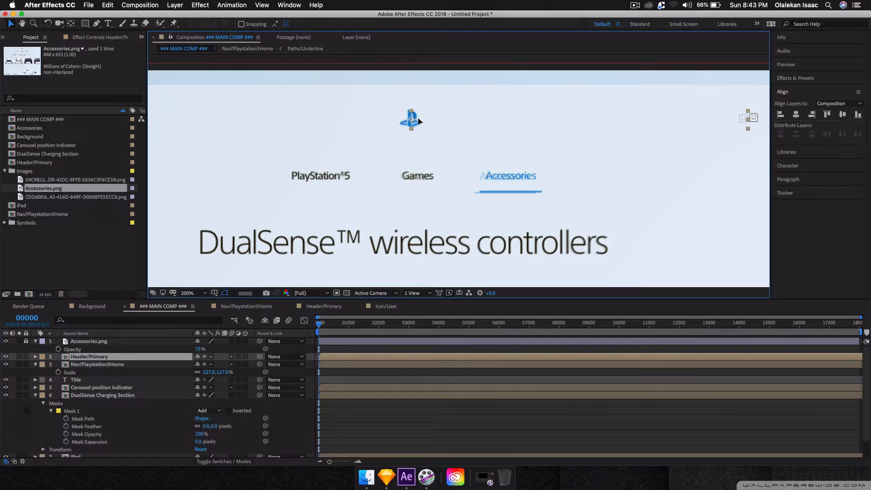
key("Right")
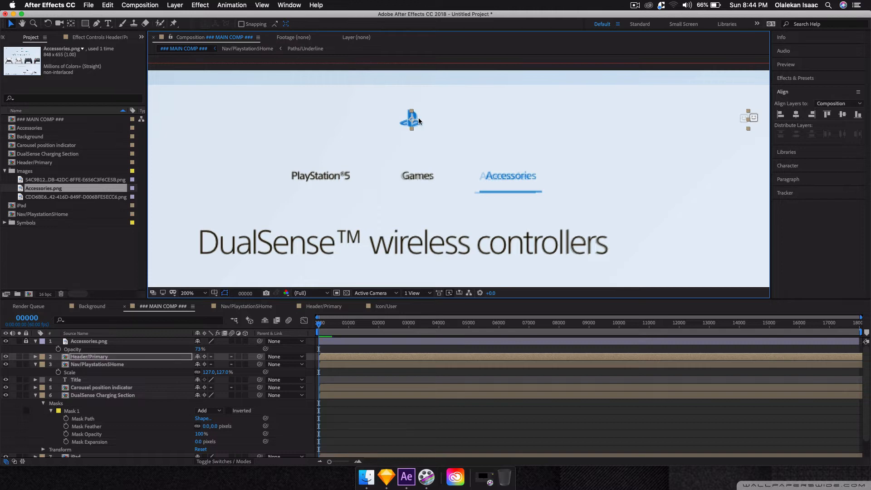
Step: Move the Carousel position indicator layer so it overlaps the indicator in the reference image
key("space")
left_click_drag(397, 237, 403, 119)
left_click_drag(403, 185, 414, 3)
left_click_drag(404, 132, 403, 95)
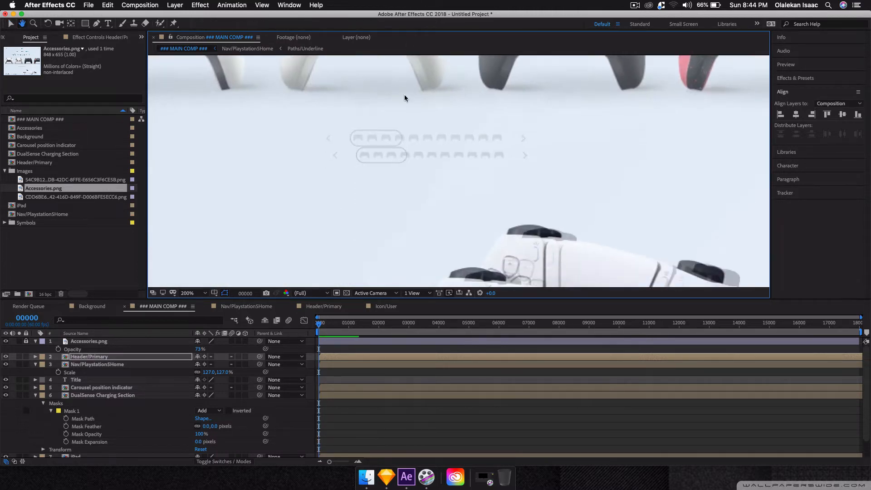
left_click(402, 157)
left_click_drag(402, 148, 401, 155)
key("comma")
key("comma")
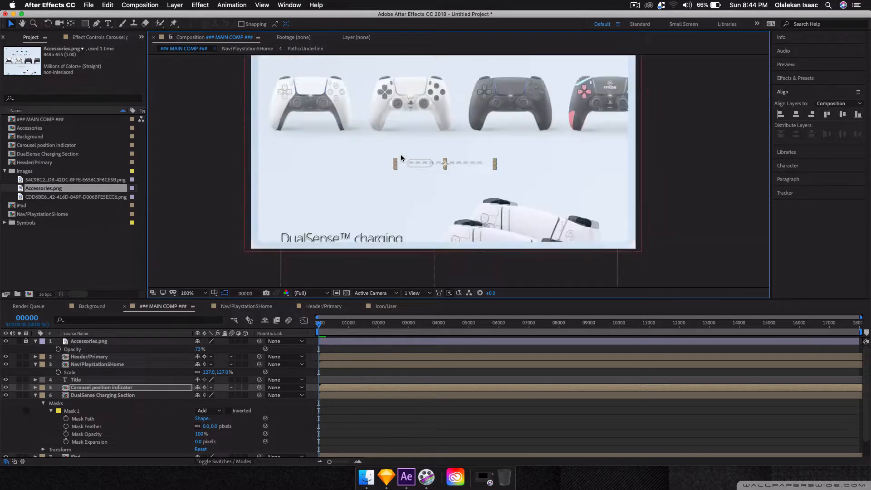
Step: Shift the Header/Primary layer slightly left to bring its search icon closer to the one in the reference image
key("period")
left_click(454, 230)
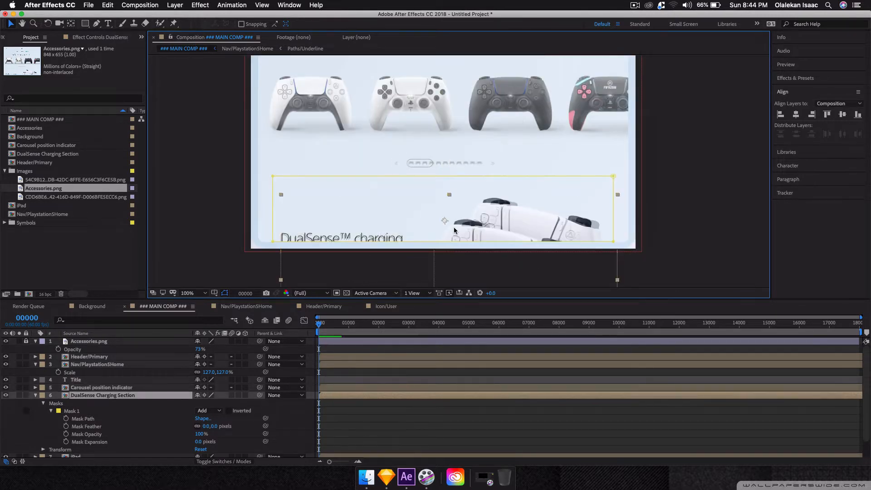
key("space")
left_click_drag(472, 164, 469, 251)
left_click_drag(467, 127, 467, 152)
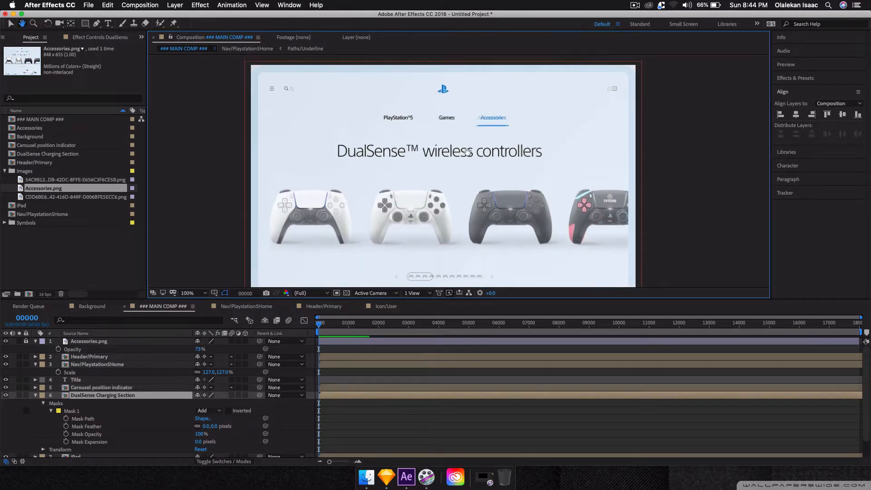
left_click(290, 85)
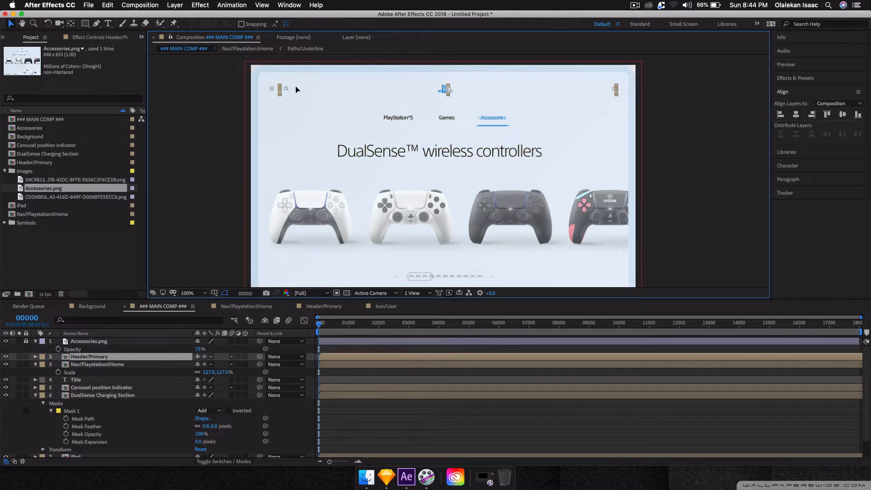
left_click_drag(292, 87, 289, 86)
left_click(277, 352)
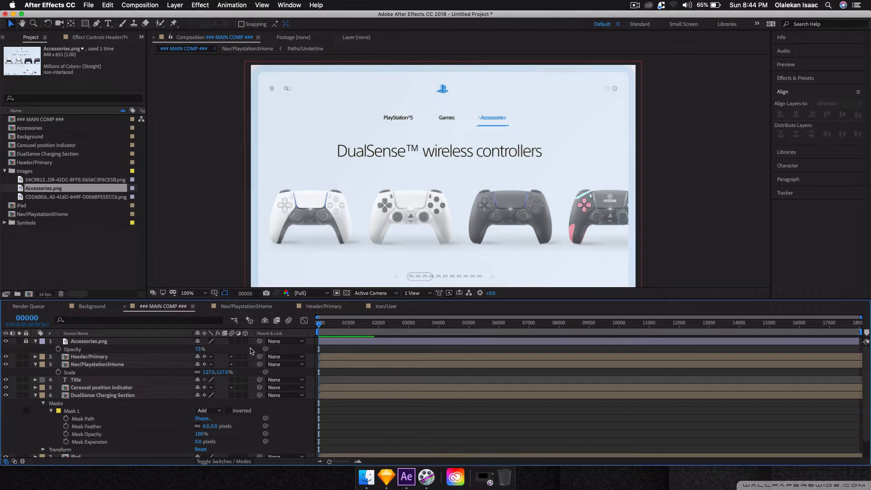
Step: Unlock the Accessories.png reference layer and hide it
left_click(201, 190)
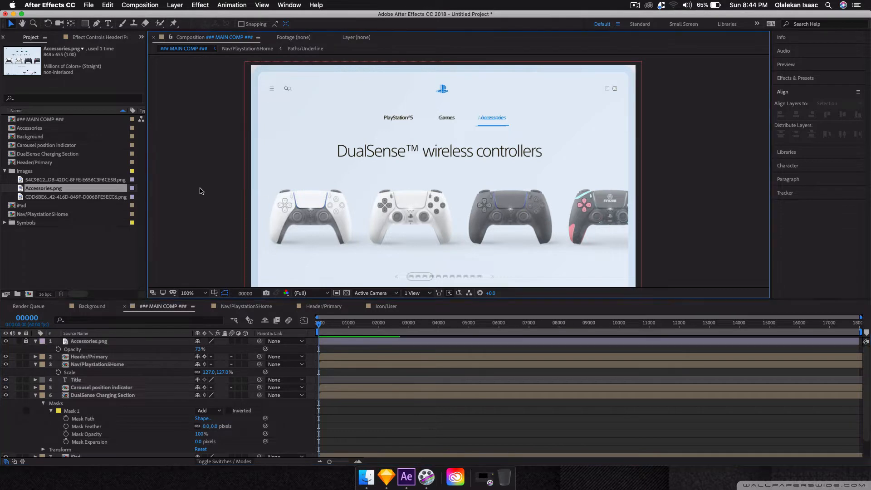
key("comma")
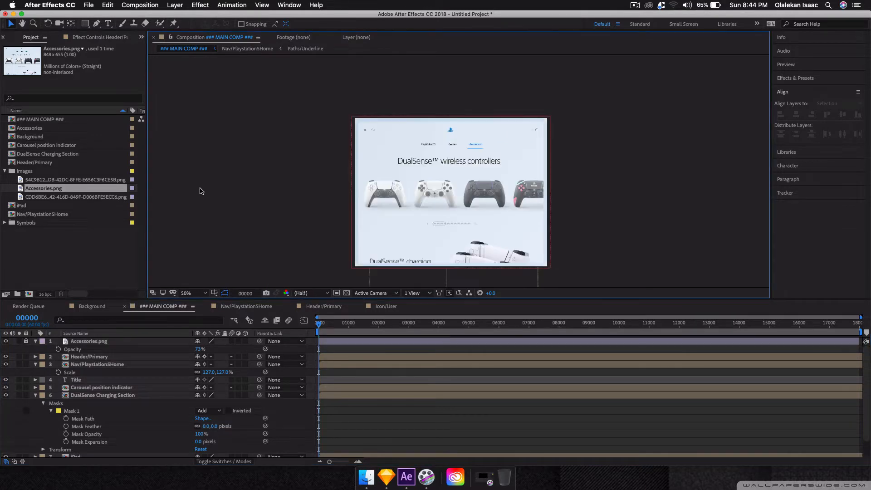
left_click(25, 341)
left_click(5, 341)
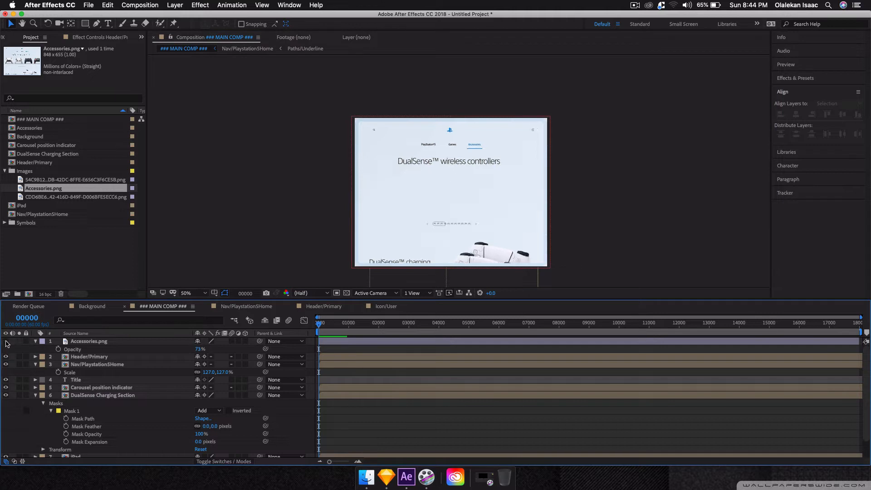
left_click(308, 194)
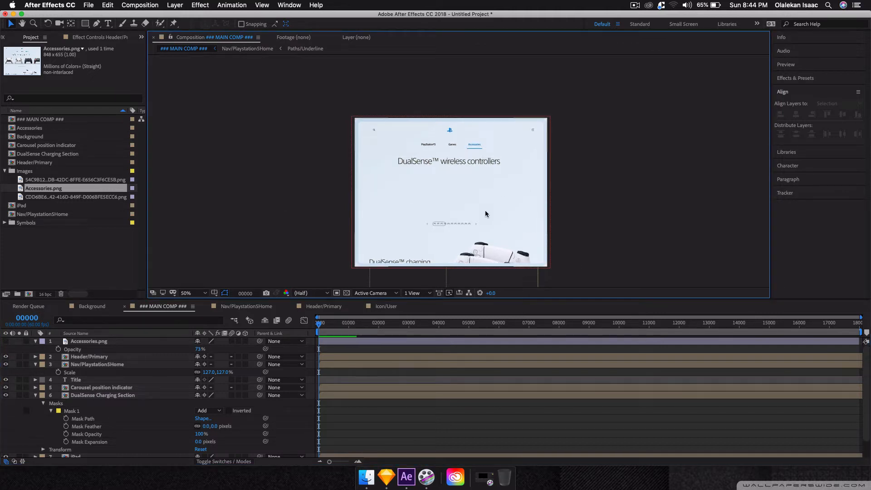
Step: Switch to Sketch, open the Gamepads symbol's master from the Accessories artboard and send it to After Effects with AEUX
left_click(386, 476)
left_click(224, 207)
left_click(335, 212)
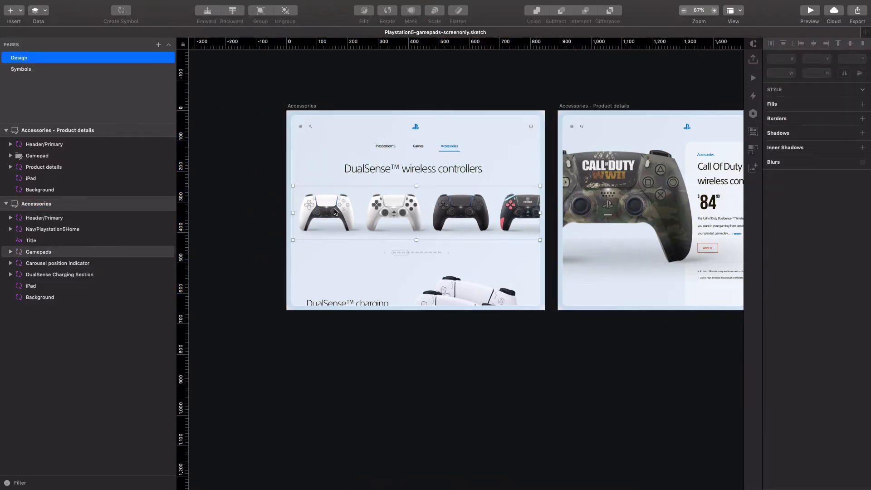
double_click(334, 211)
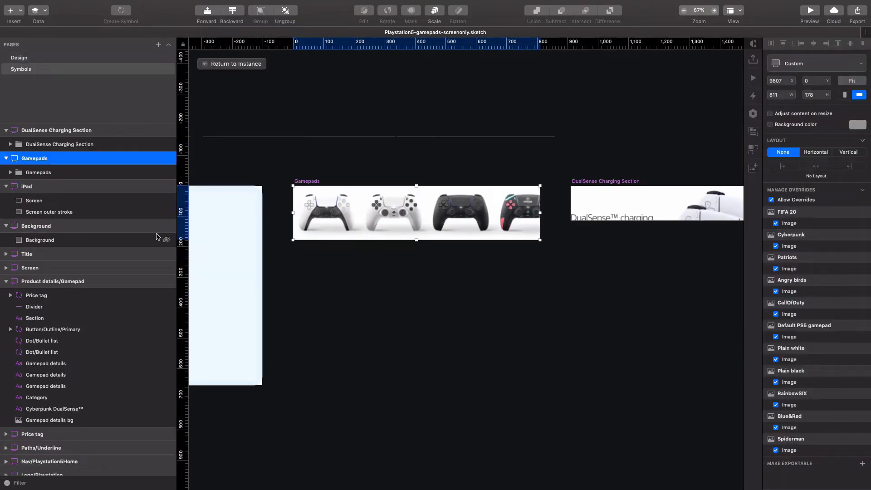
left_click(10, 173)
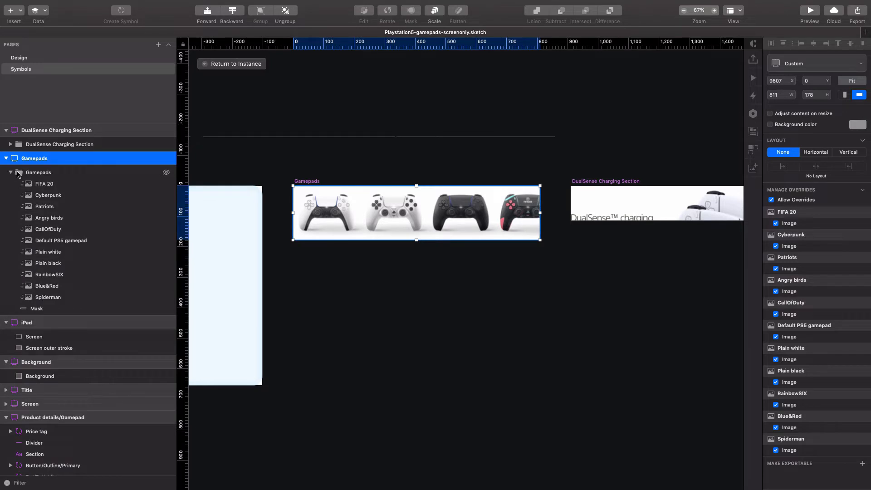
left_click(248, 5)
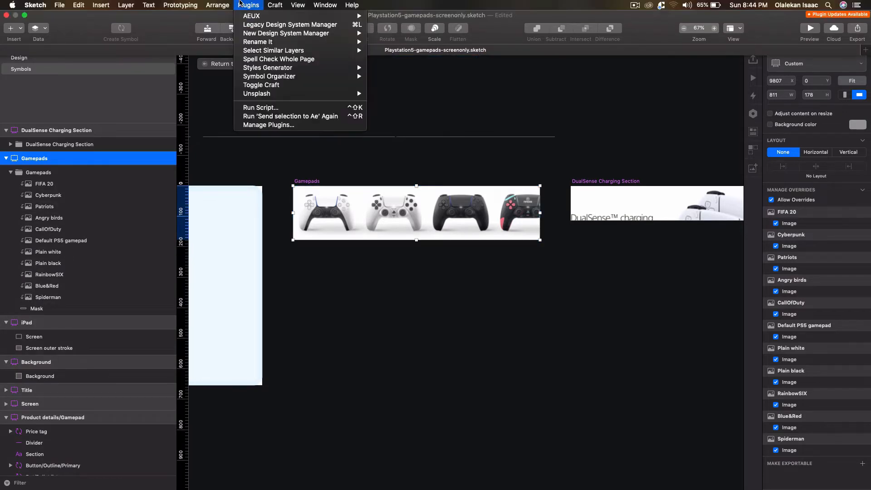
left_click(383, 33)
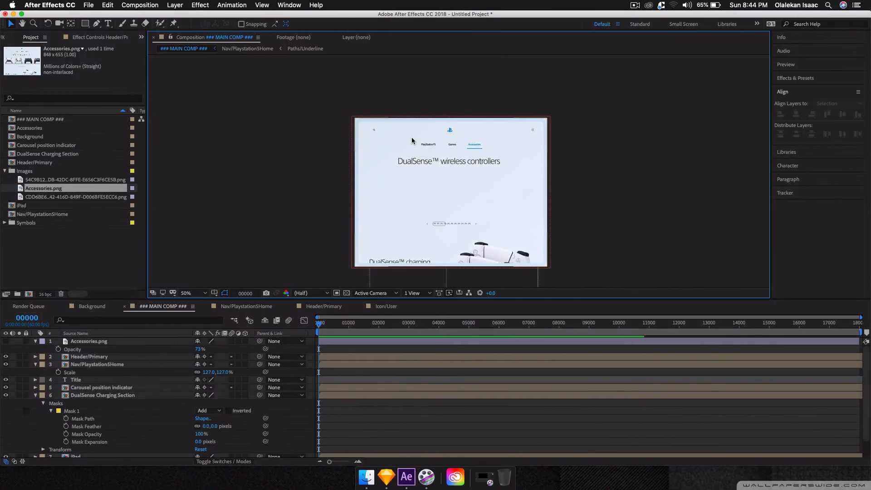
Step: Save the transferred gamepad images to the AEUX folder under Documents > PP > Current > PlayStation5
left_click(288, 138)
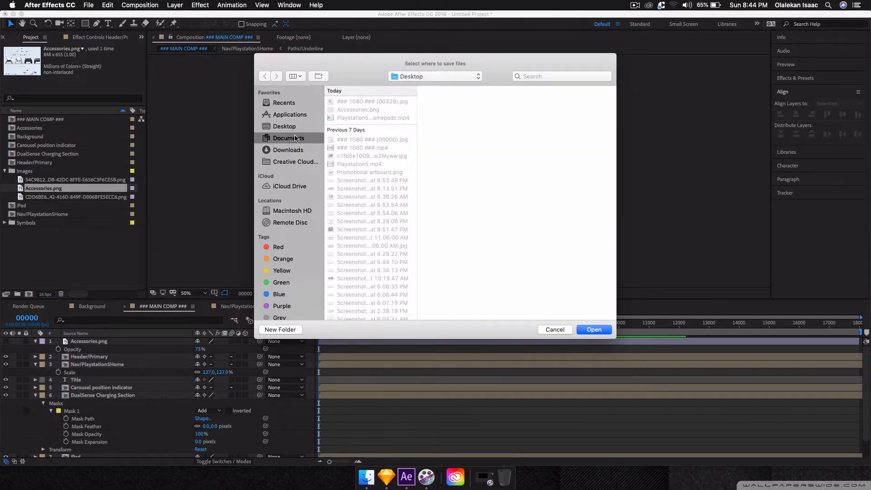
scroll(356, 227, "down", 5)
left_click(351, 213)
left_click(484, 106)
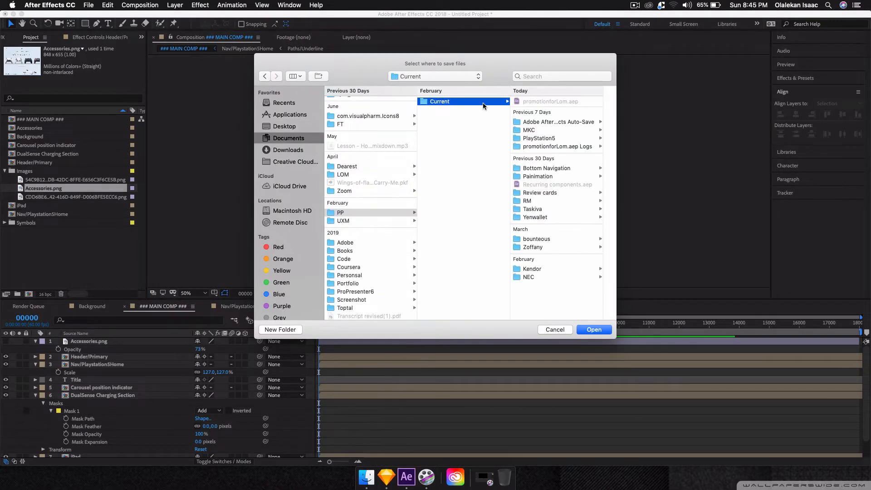
left_click(557, 140)
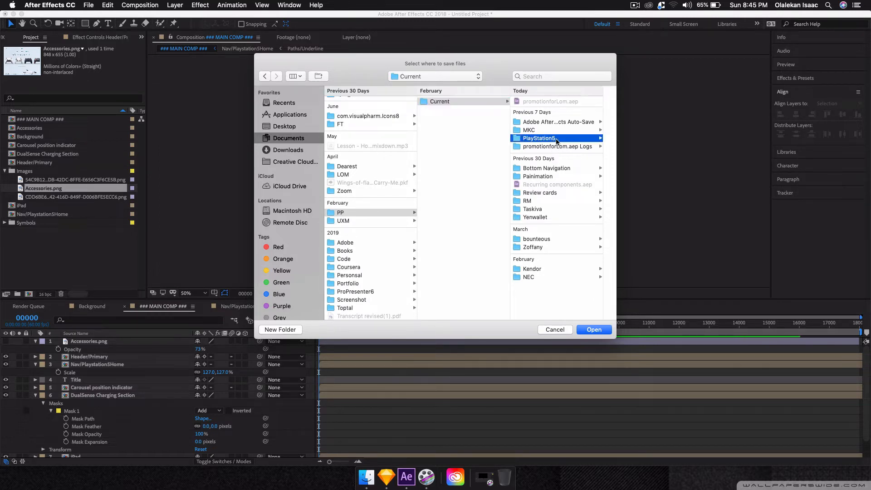
left_click(544, 155)
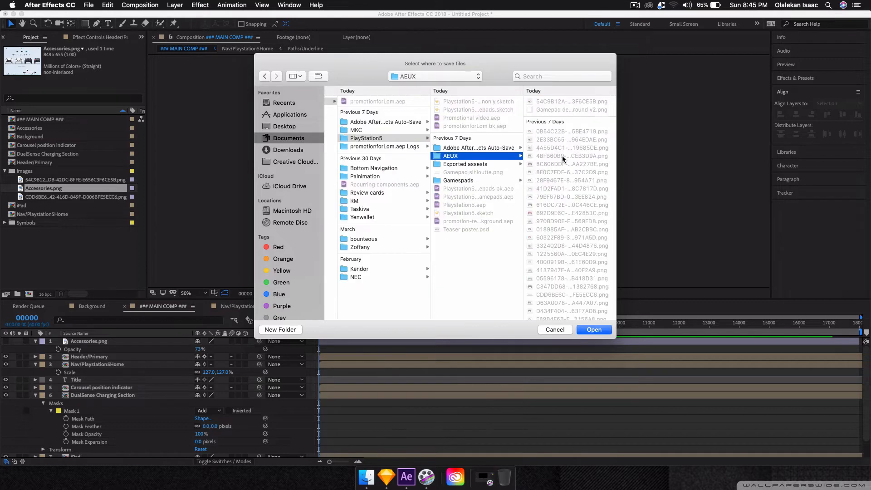
left_click(594, 329)
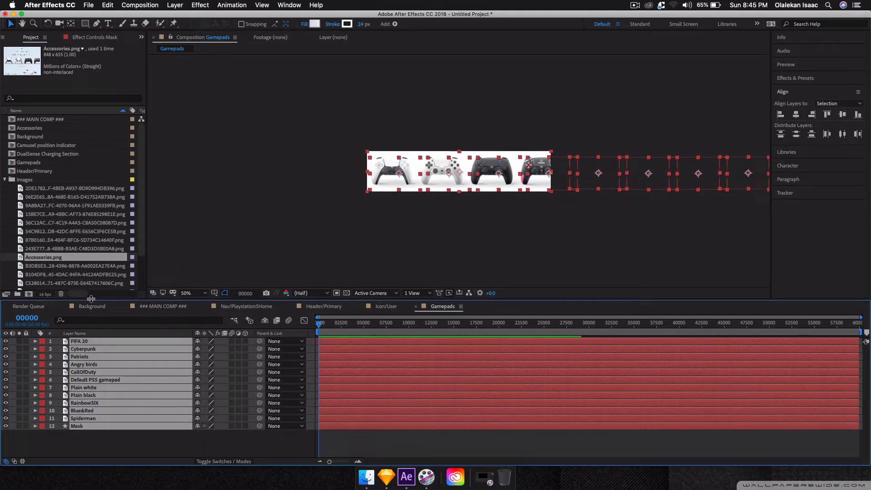
Step: Add the Gamepads composition to MAIN COMP, placing it between the DualSense wireless controllers title and the carousel position indicator
left_click(157, 308)
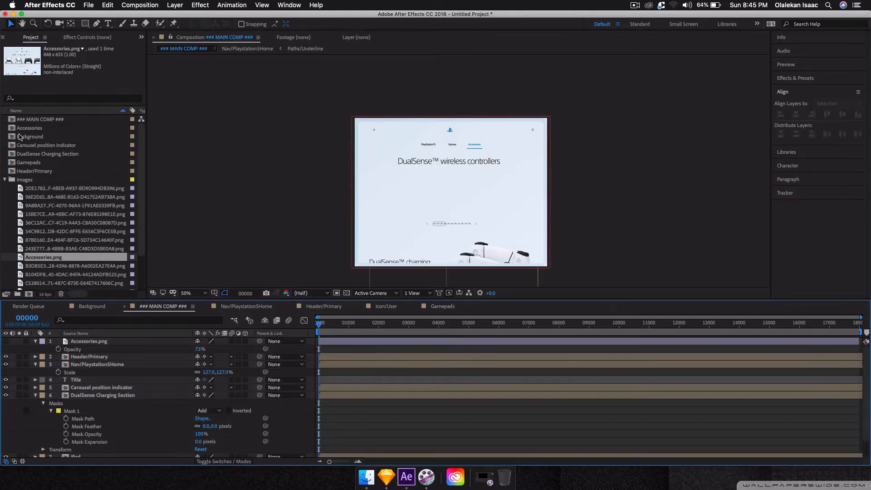
left_click(4, 180)
left_click(26, 163)
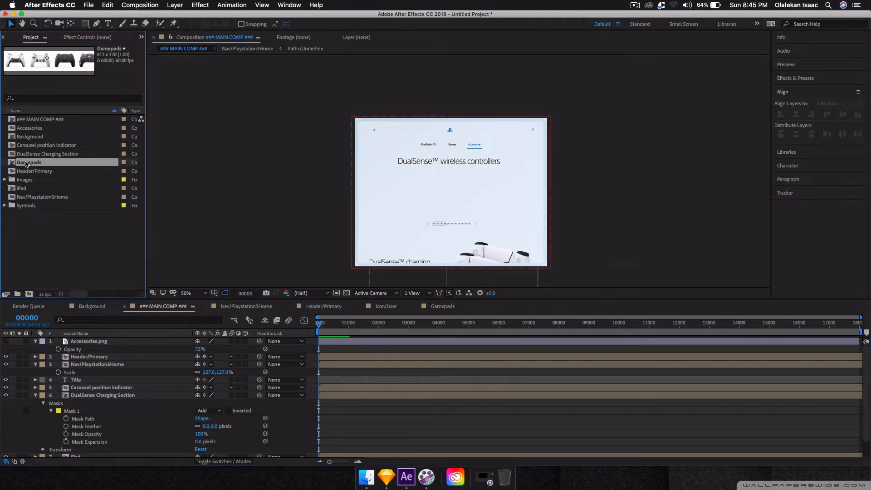
left_click_drag(34, 164, 451, 194)
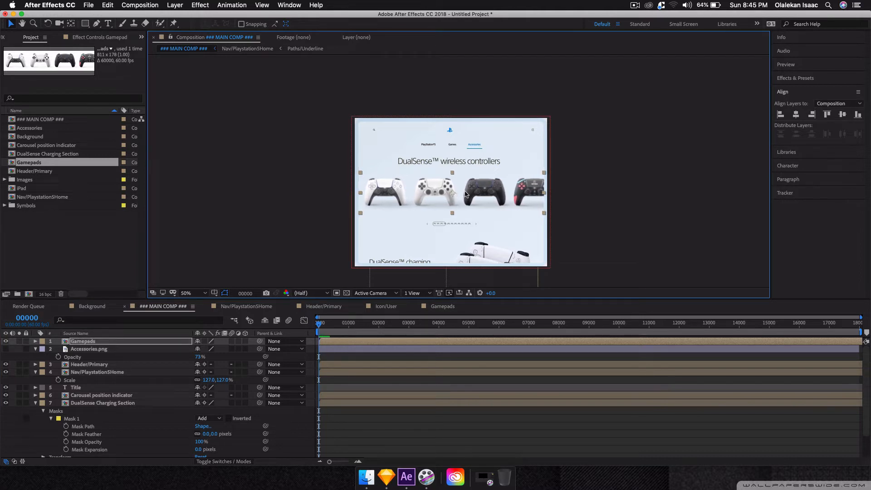
key("Tab")
left_click(177, 255)
key("period")
key("comma")
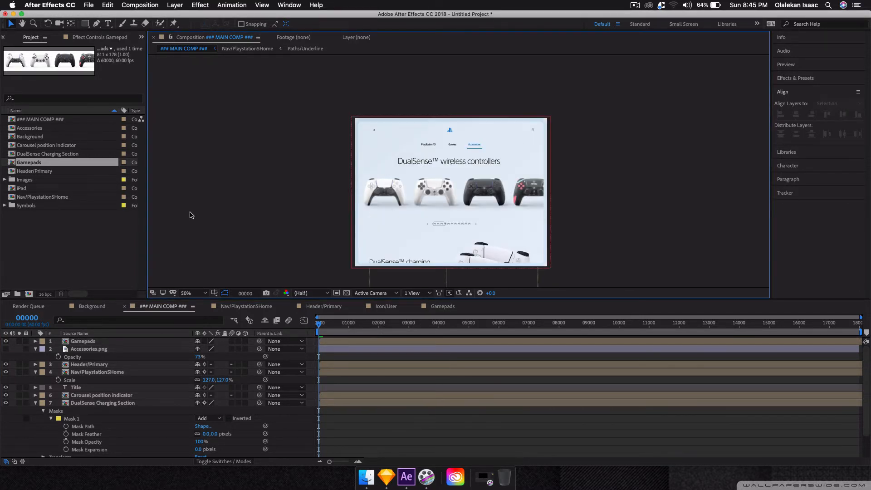
left_click(398, 193)
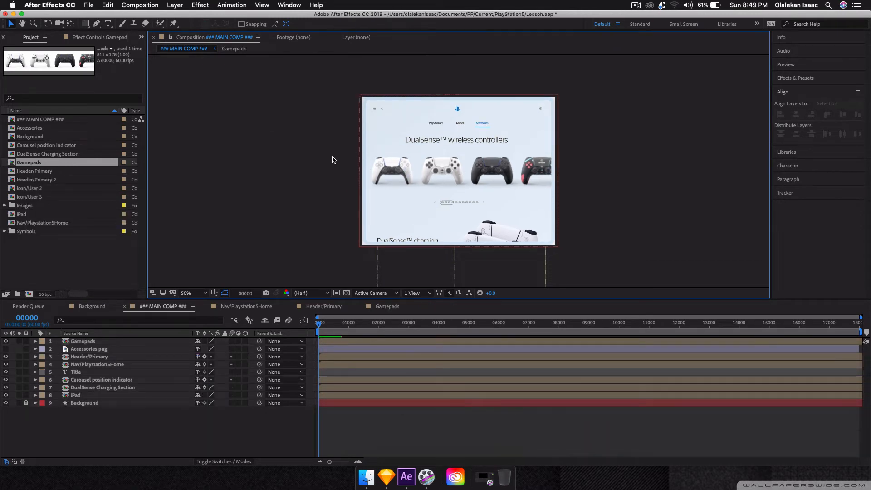
Step: Open the Gamepads composition and set its width to 1500 px and height to 3000 px
left_click(485, 170)
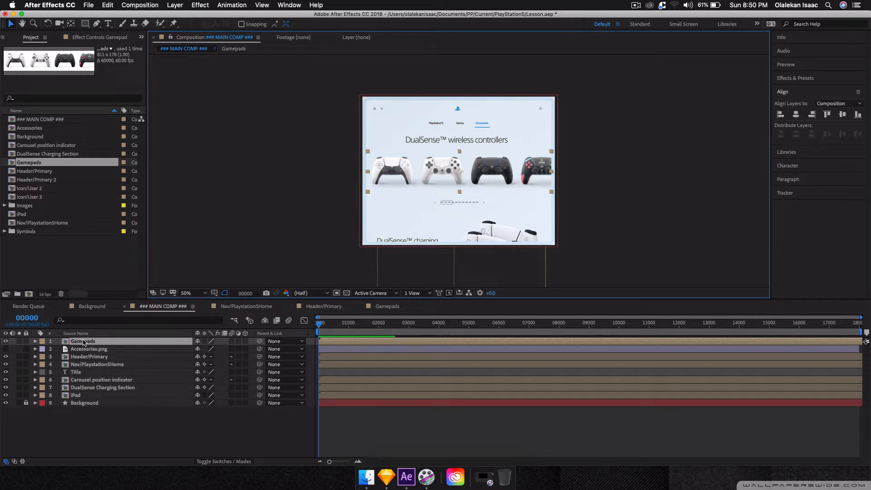
double_click(83, 342)
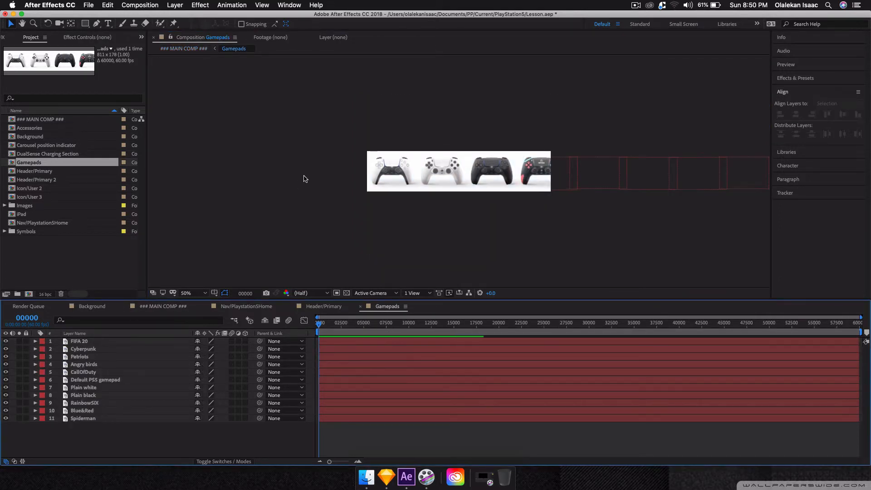
key("super+k")
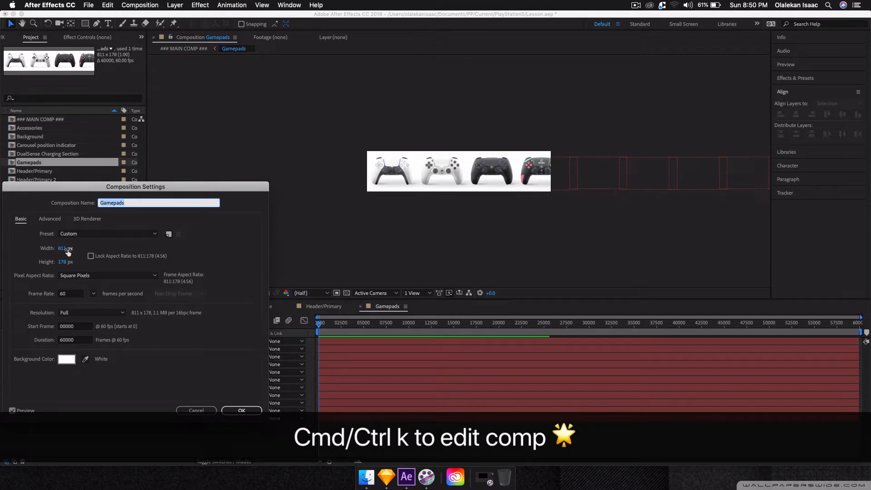
left_click(63, 249)
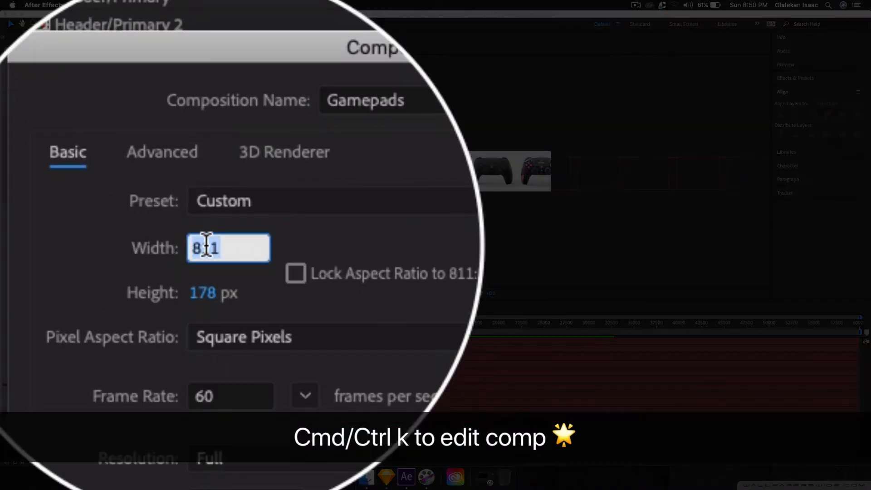
type("1500")
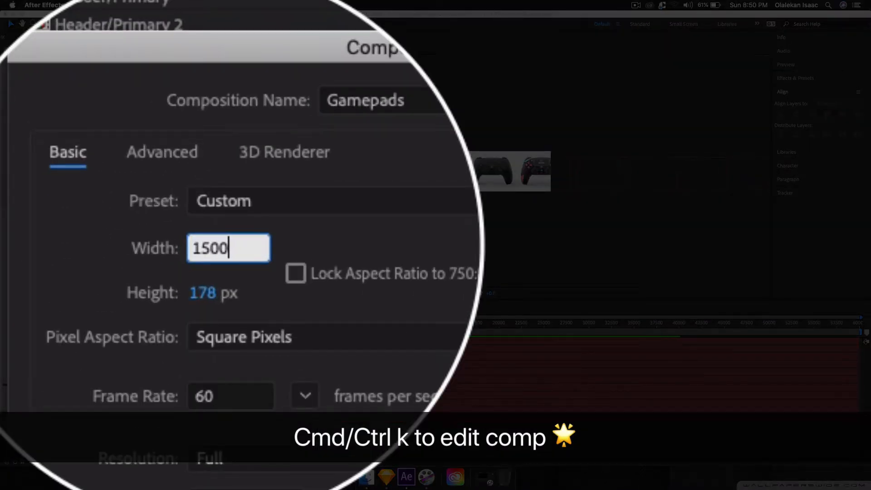
left_click(197, 241)
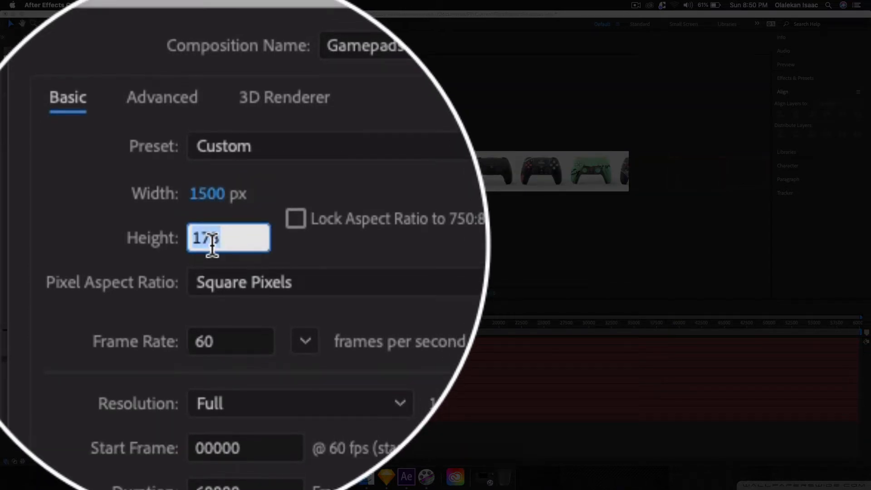
type("3000")
key("Return")
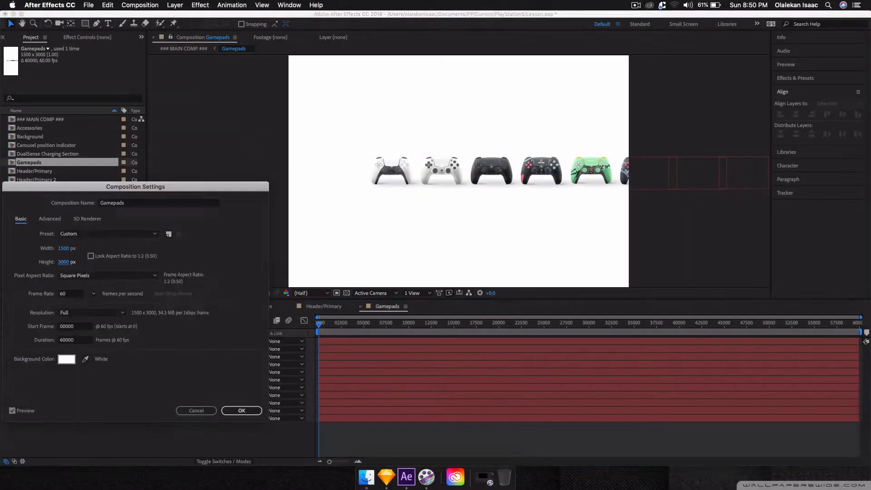
scroll(295, 169, "down", 2)
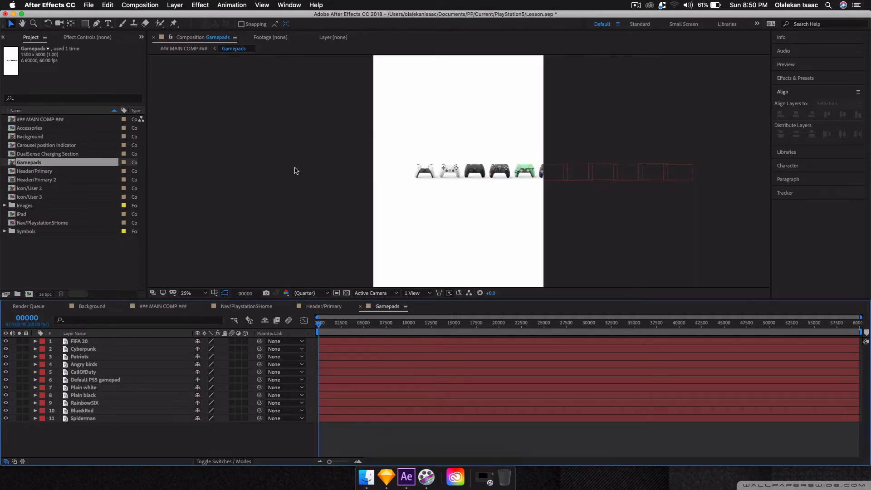
scroll(294, 170, "up", 2)
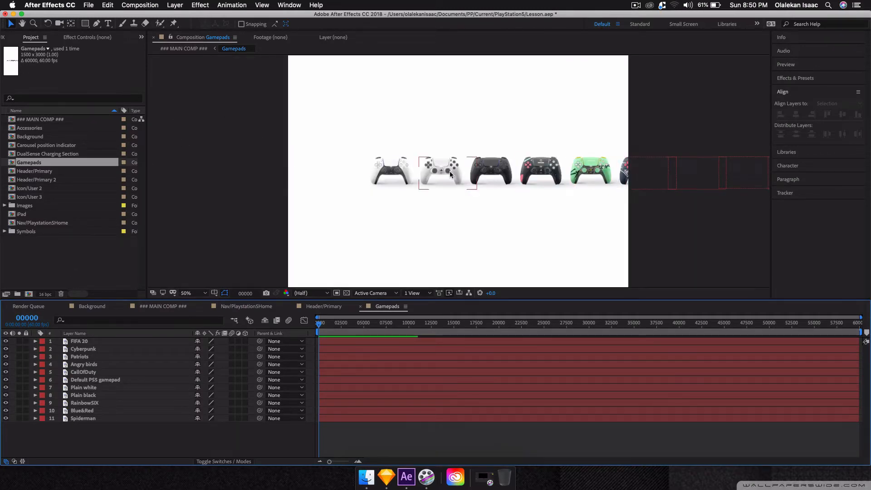
Step: Return to MAIN COMP, try shifting the Gamepads layer horizontally through its Position property, and undo the shift
left_click(162, 306)
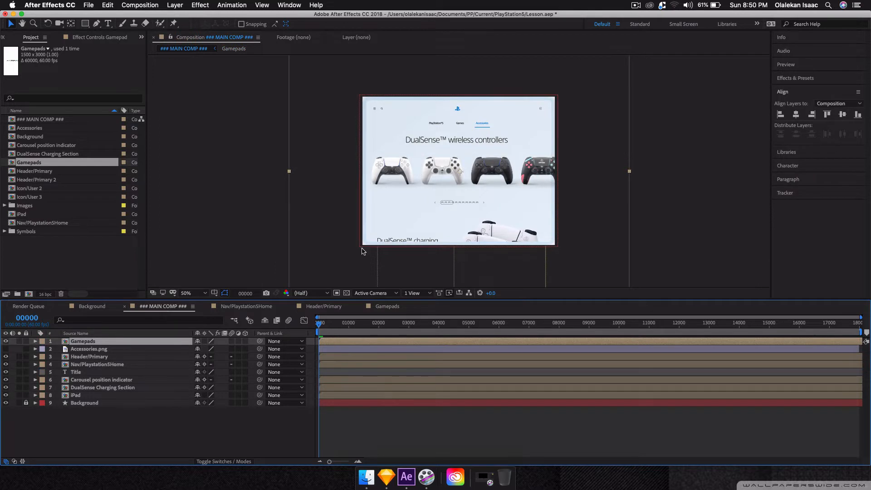
left_click(234, 144)
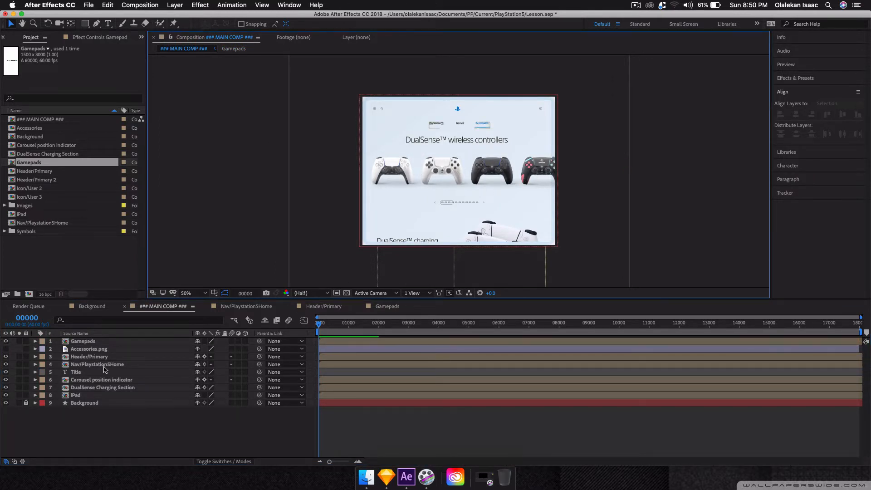
left_click(88, 343)
key("p")
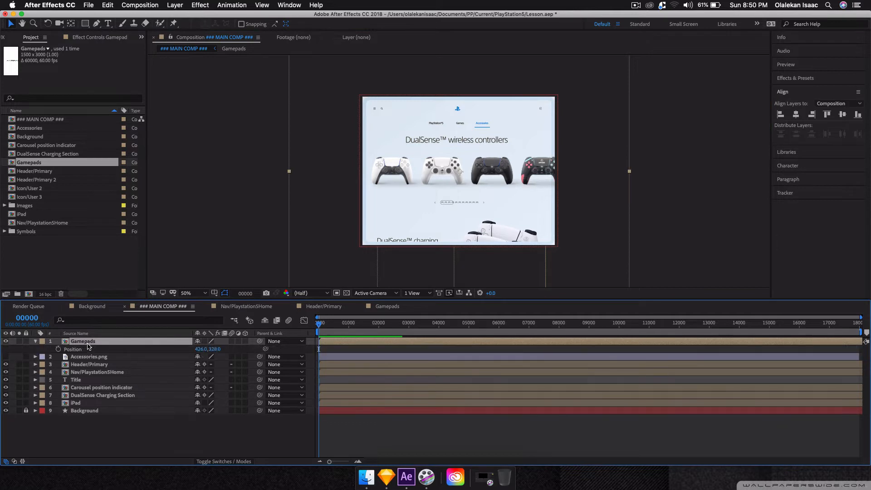
left_click_drag(201, 349, 265, 350)
key("super+z")
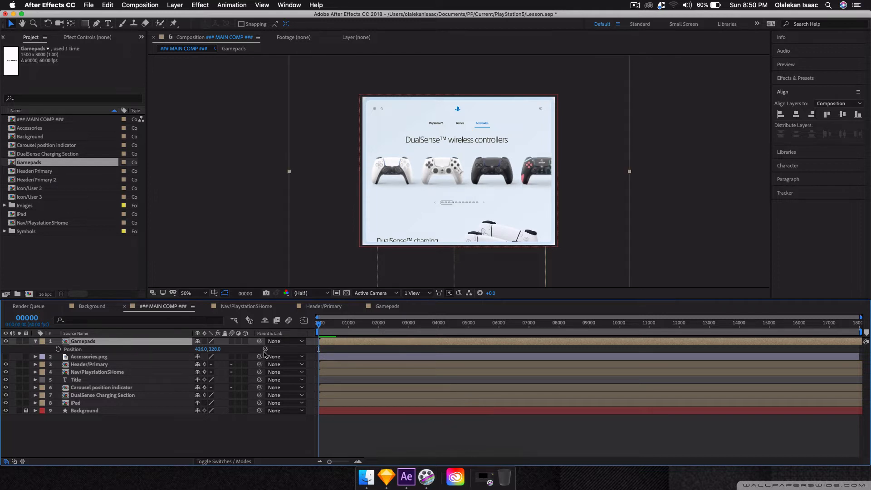
Step: Reopen the Gamepads composition and set its height to 1000 px and width to 5000 px
double_click(151, 341)
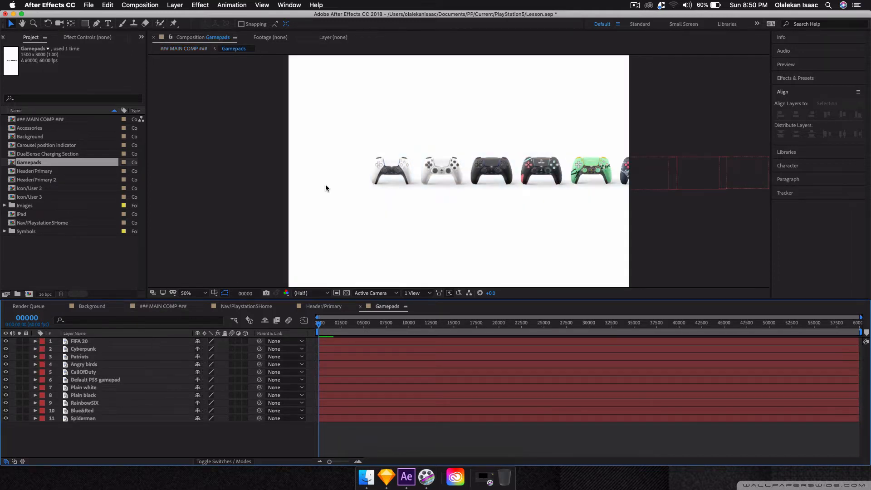
key("comma")
key("comma")
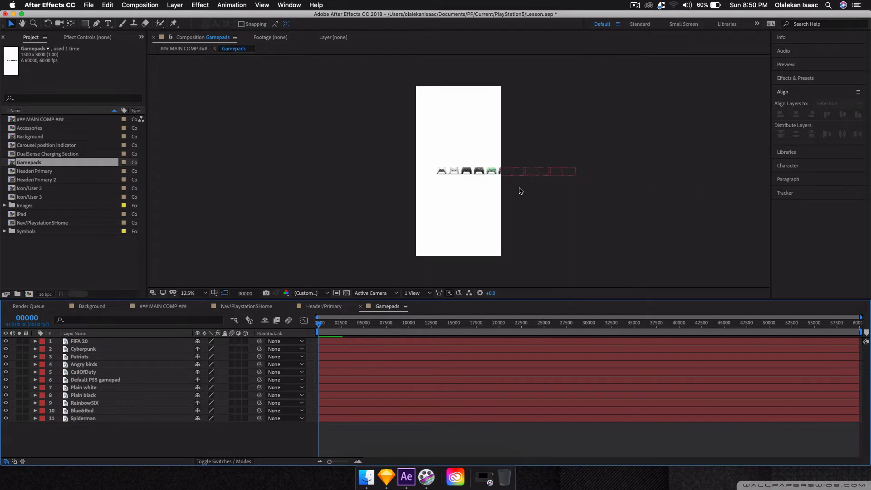
key("super+k")
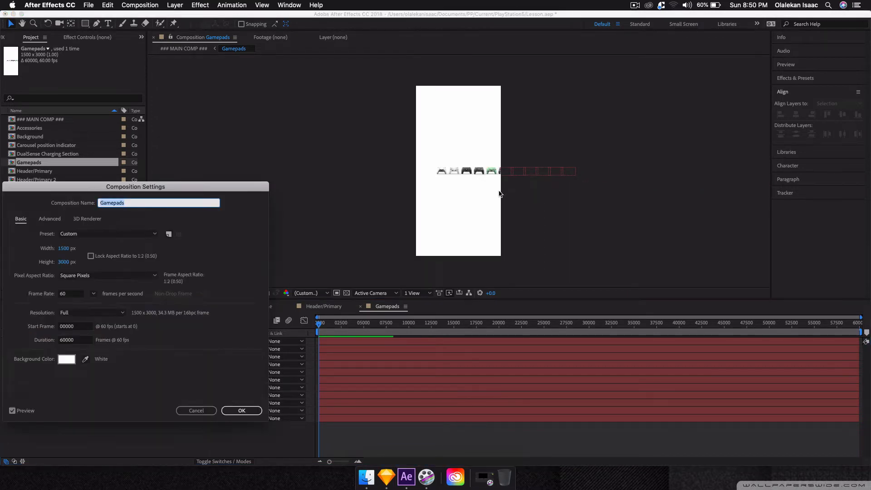
left_click(62, 262)
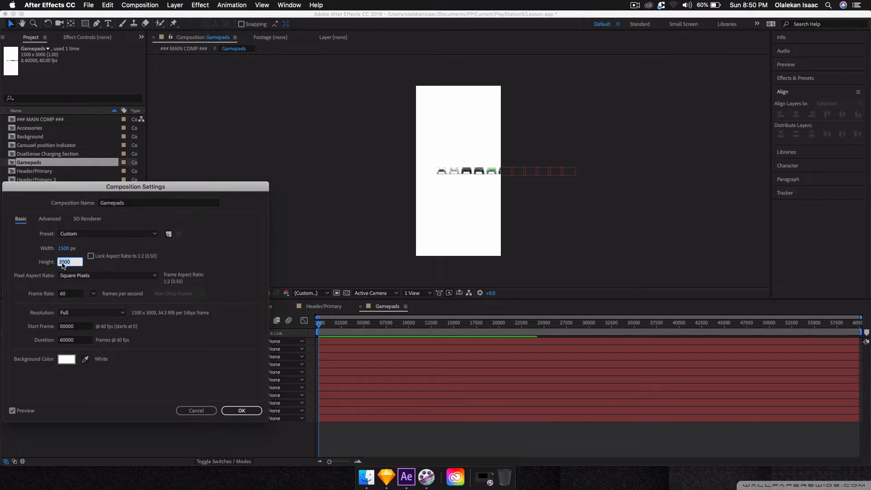
type("1000")
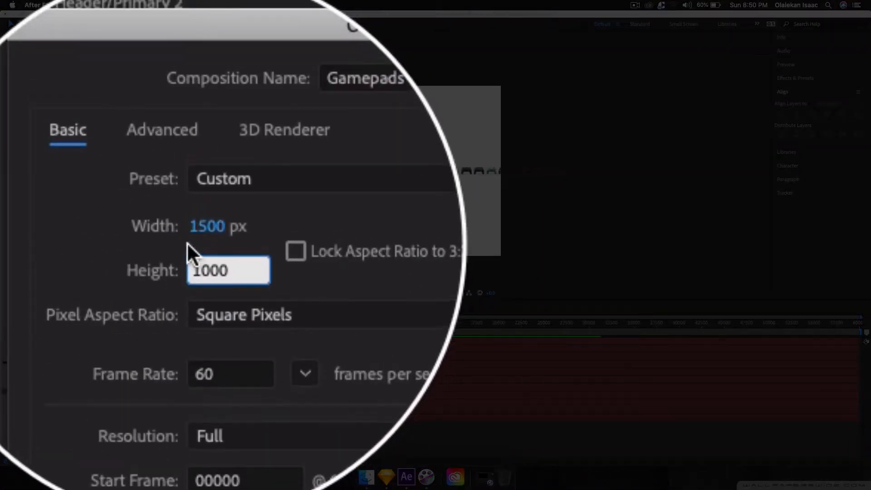
left_click(205, 226)
type("5000")
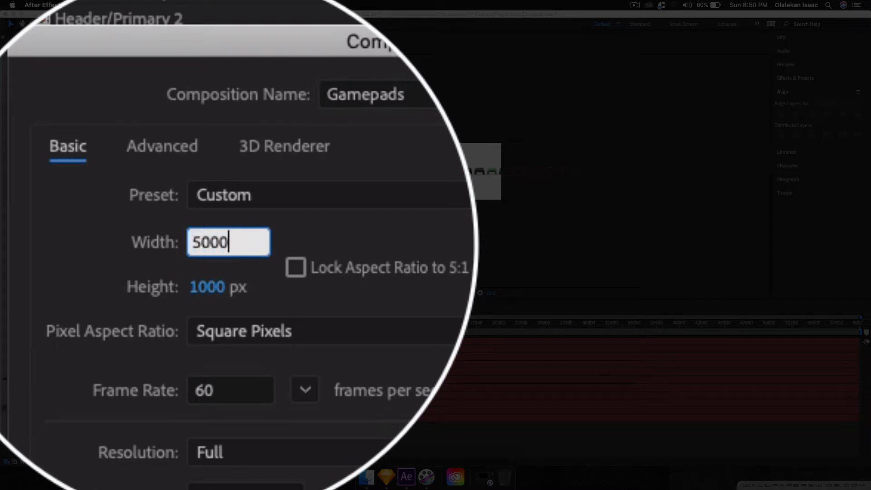
key("Return")
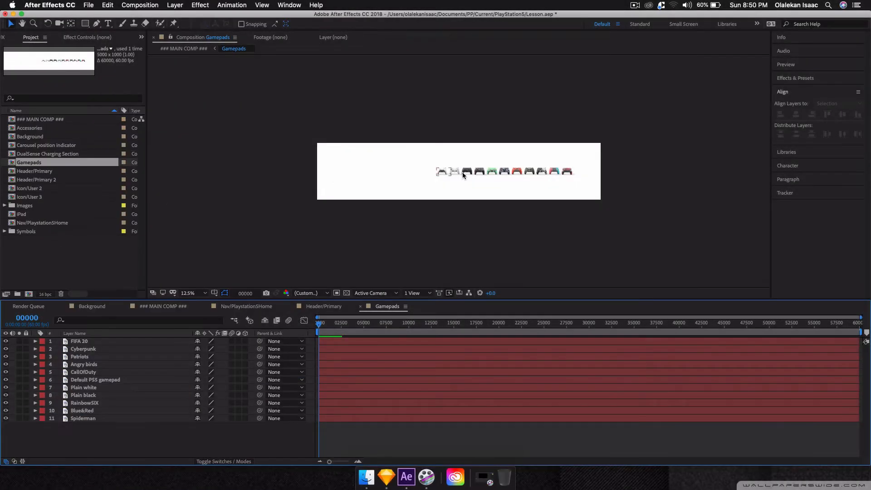
scroll(462, 173, "up", 1)
Step: Return to MAIN COMP and enable Collapse Transformations for the Gamepads layer
left_click(161, 306)
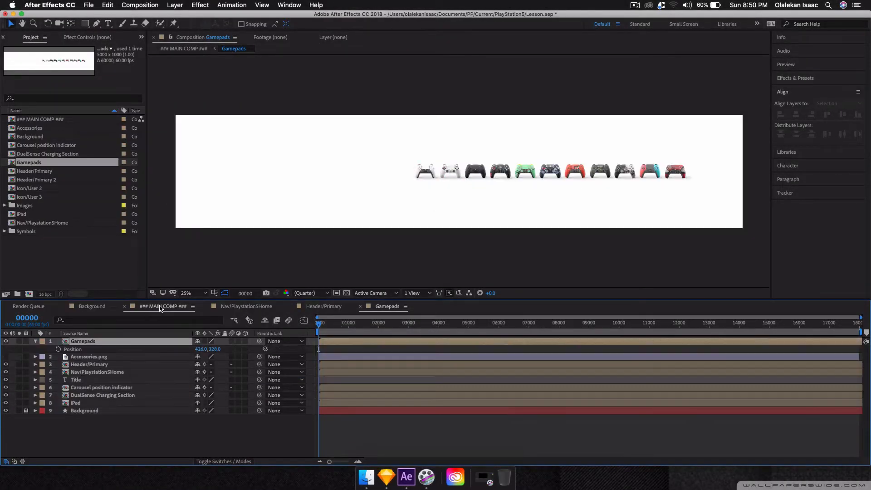
left_click(204, 341)
Step: Try sliding the Gamepads layer horizontally to preview the other controllers in the row, and undo the position changes
left_click_drag(198, 348, 51, 342)
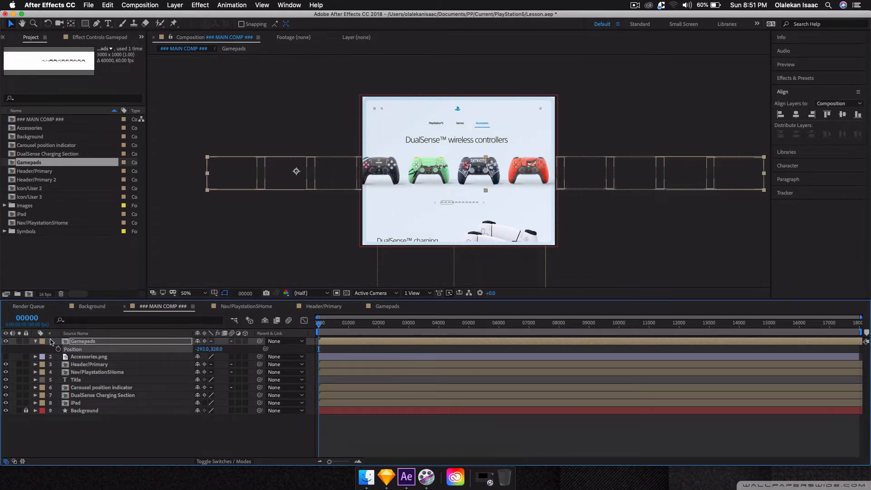
left_click_drag(203, 350, 139, 350)
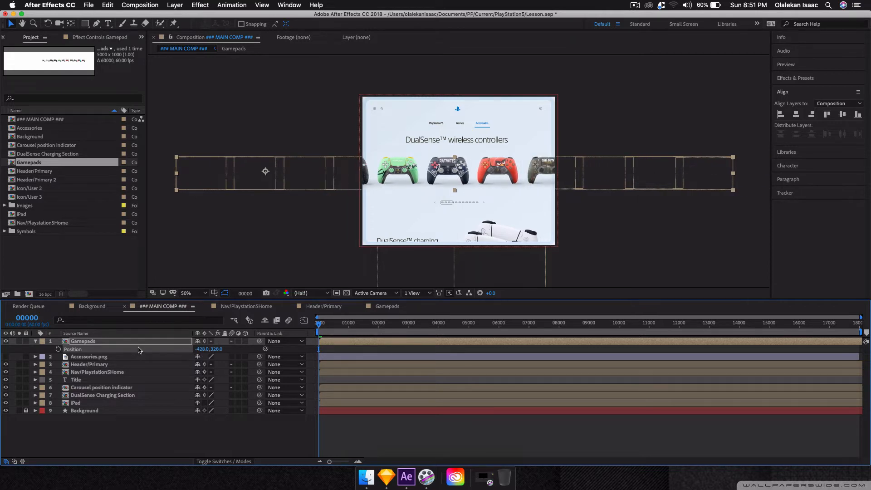
key("super+z")
key("super+z")
key("super+z")
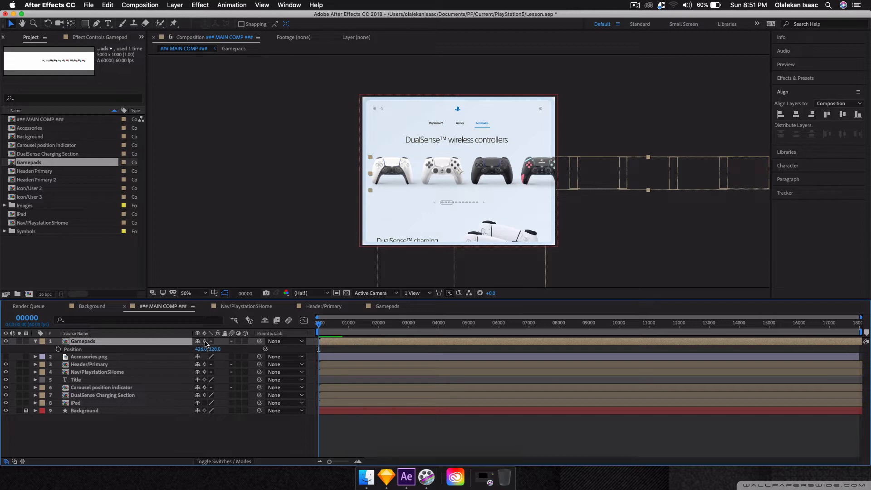
Step: Shift the Gamepads layer horizontally to position 452, 328 and save the project, leaving the layer properties collapsed
left_click_drag(202, 348, 214, 348)
left_click(244, 352)
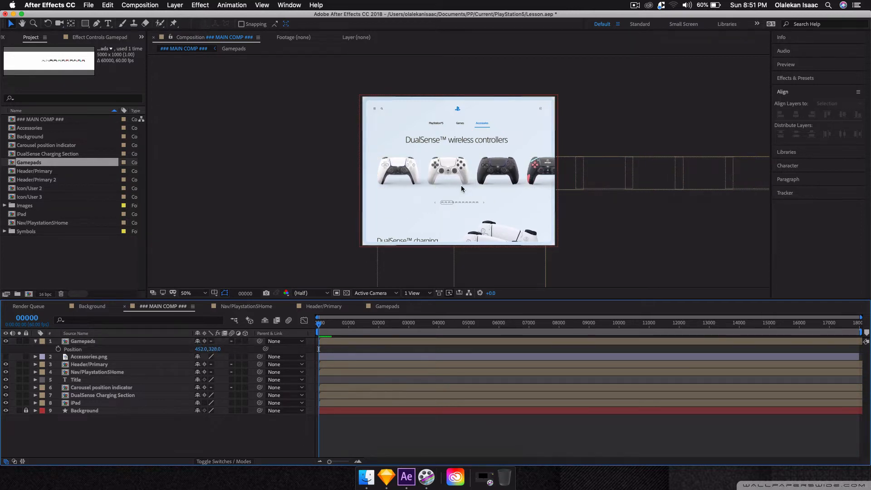
key("s")
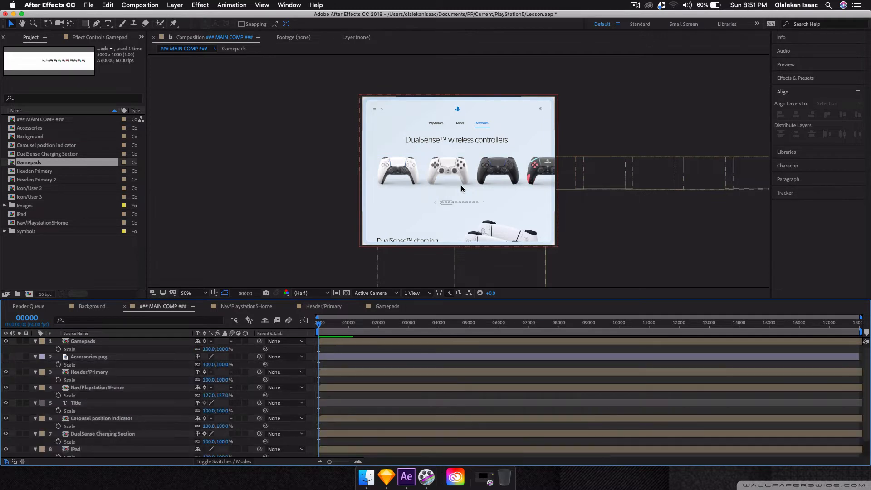
key("super+a")
key("s")
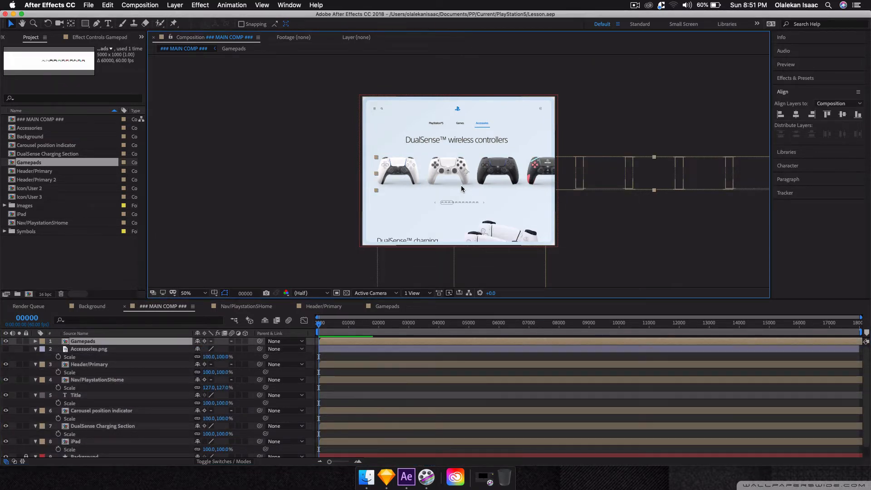
left_click(303, 359)
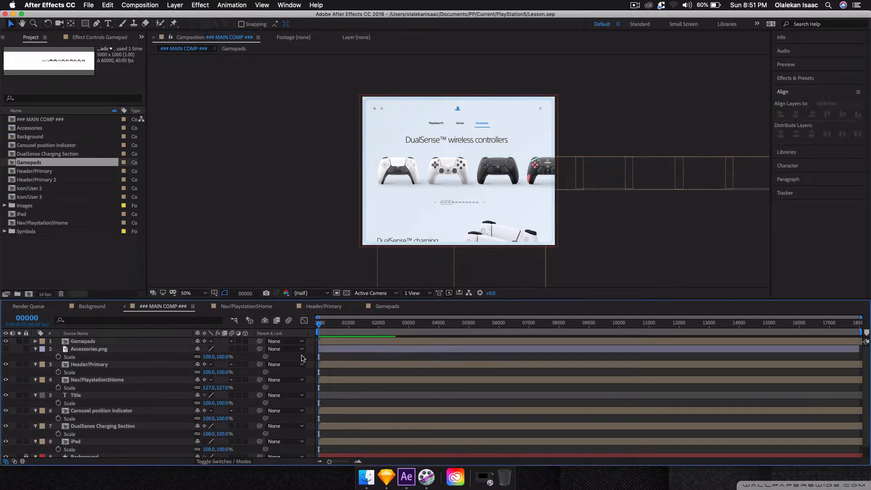
key("s")
Step: Open the Gamepads composition and add a null object above the controller layers
left_click(127, 341)
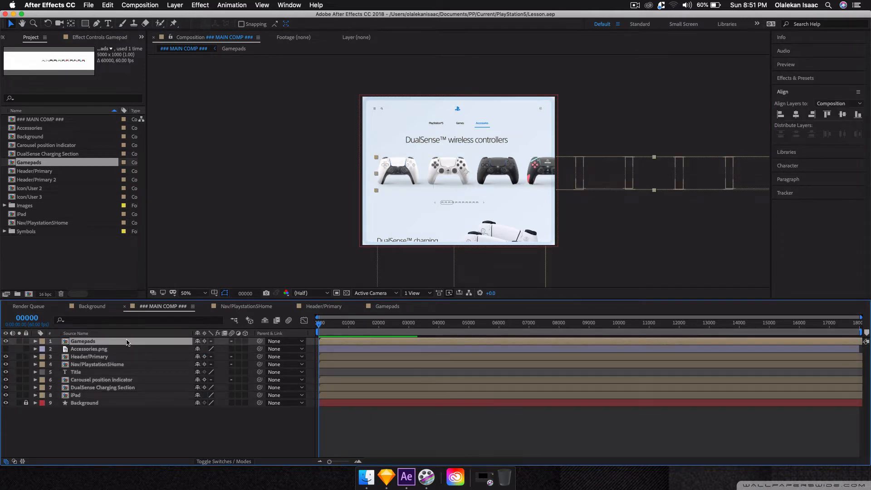
double_click(127, 342)
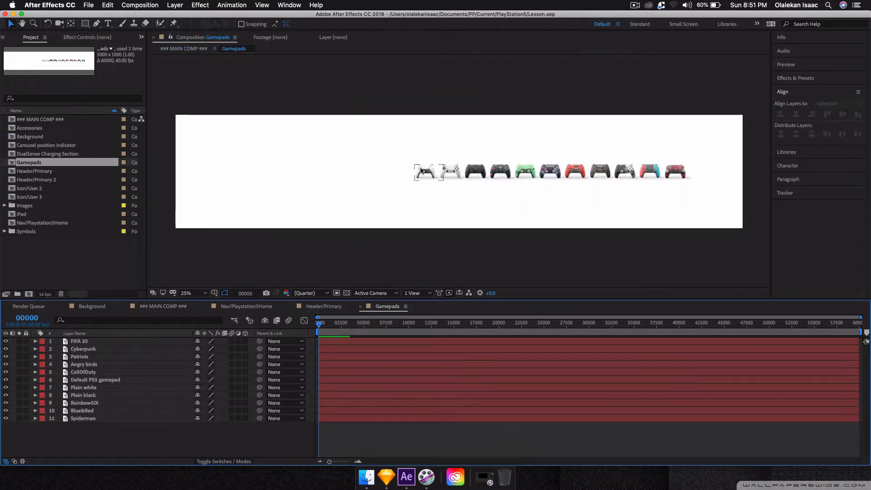
key("period")
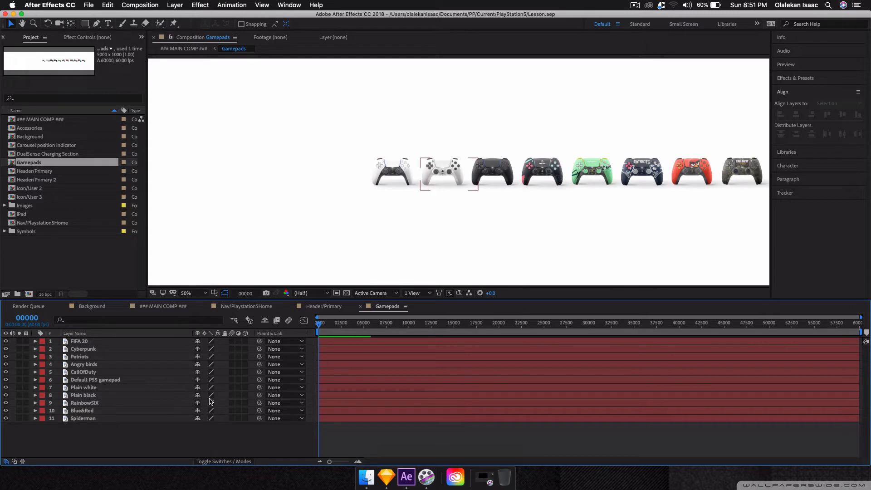
right_click(196, 437)
mouse_move(277, 366)
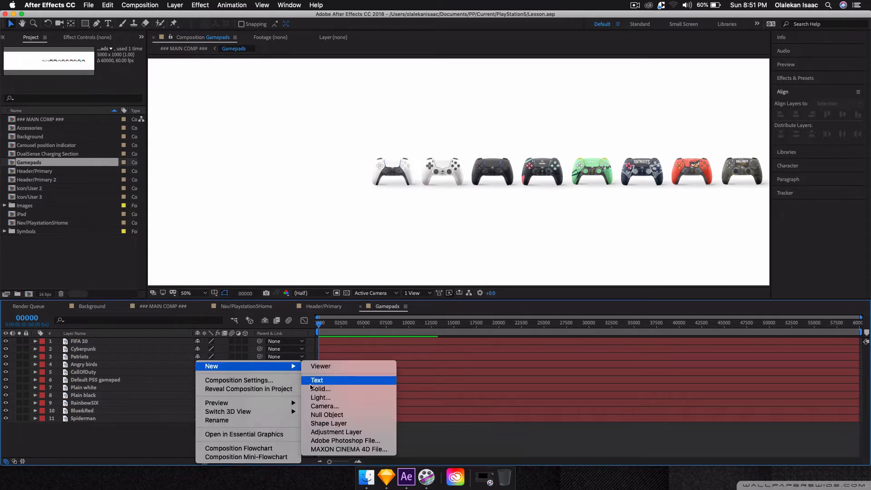
left_click(316, 414)
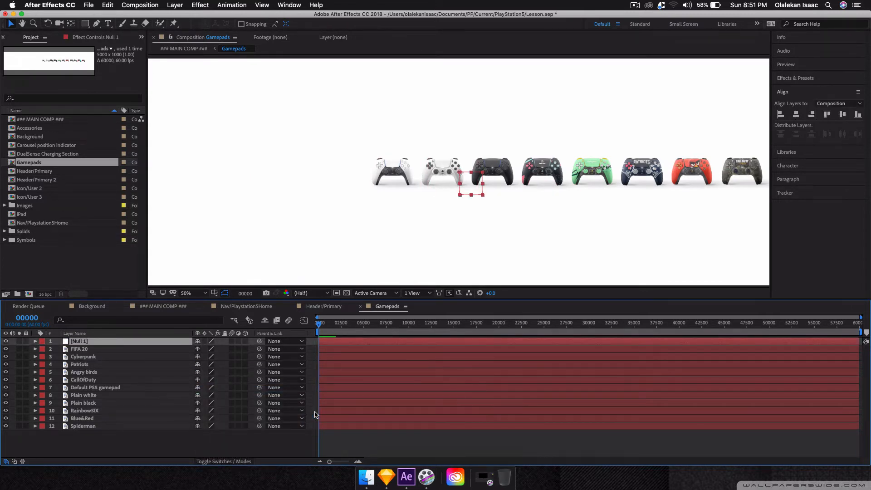
Step: Place the null over the first white controller and center its anchor point with Motion Tools MDS
key("Return")
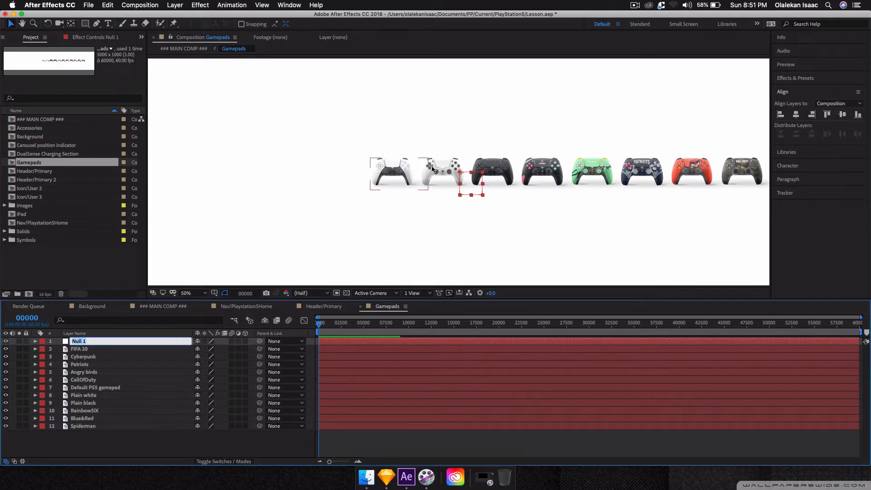
left_click_drag(460, 172, 381, 159)
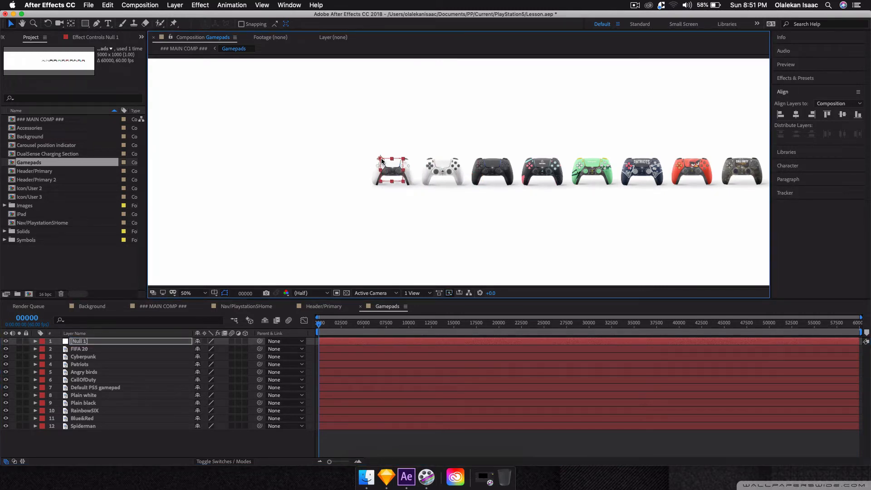
key("comma")
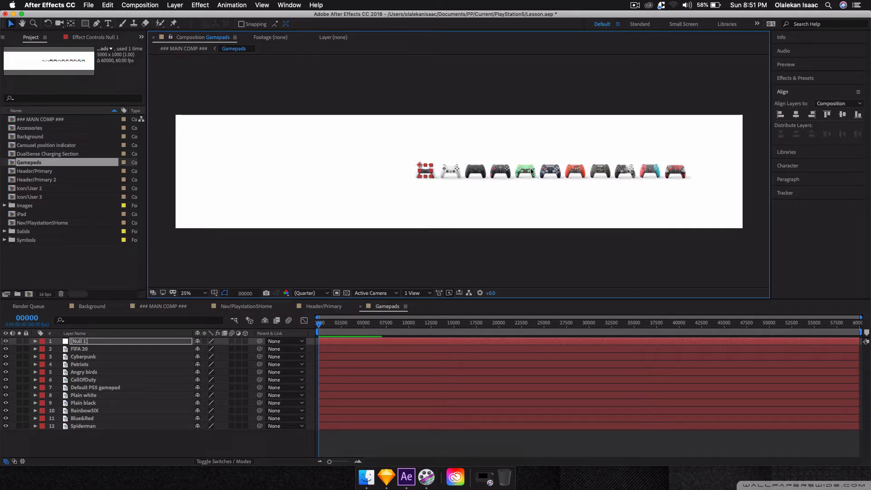
key("period")
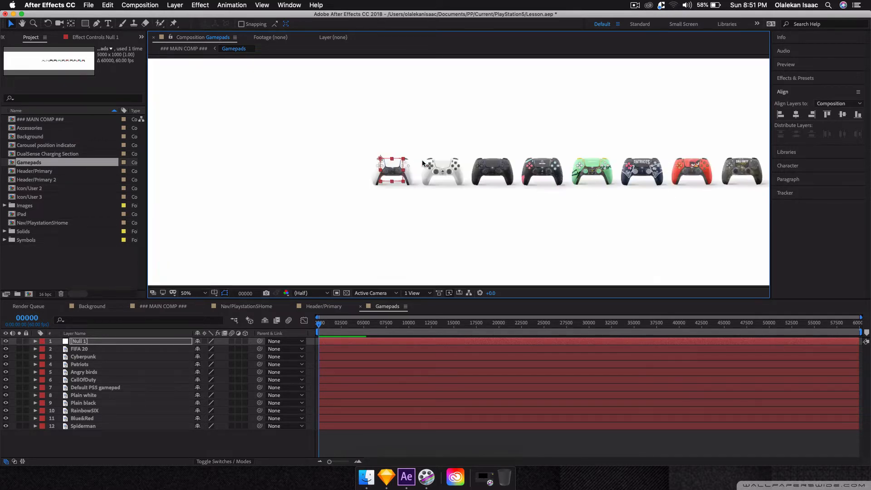
left_click(141, 36)
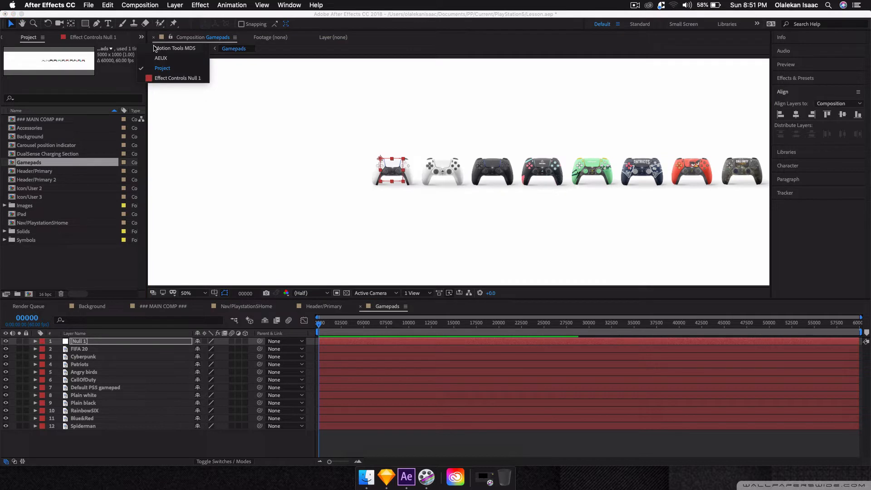
left_click(158, 49)
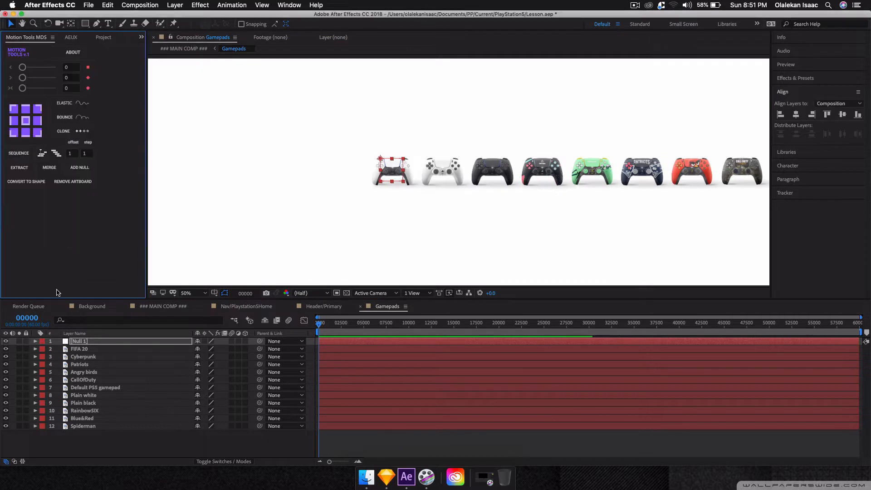
left_click(26, 121)
Step: Rename the null layer as Carousel Null control 01
left_click(87, 343)
key("Return")
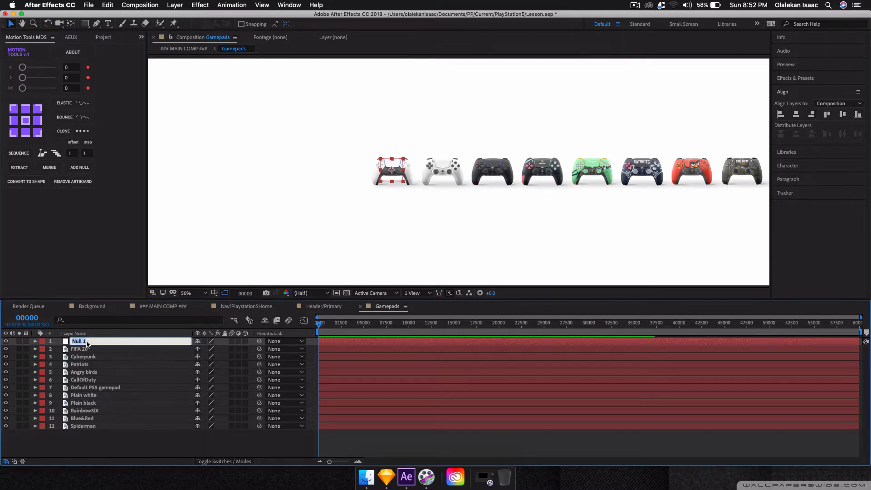
type("Carousel")
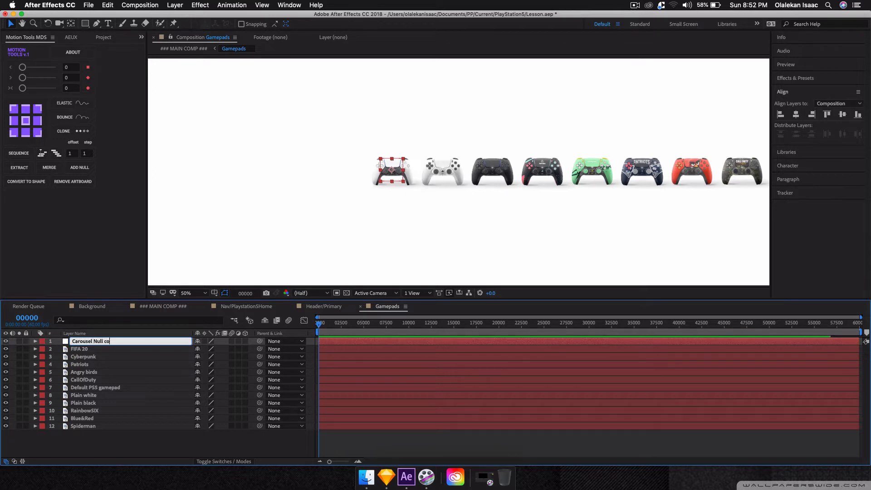
type("Null control 01")
key("Return")
Step: Parent all eleven controller layers, from FIFA 20 to Spiderman, to Carousel Null control 01
left_click(97, 439)
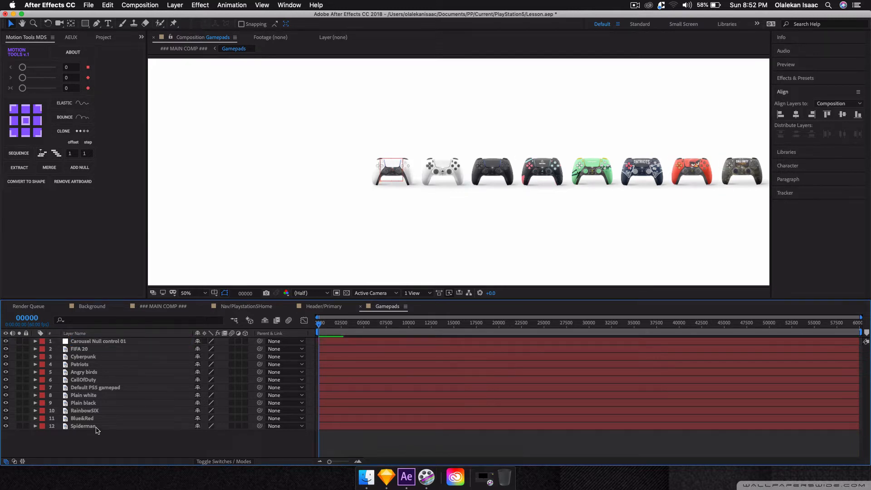
left_click_drag(96, 436, 128, 350)
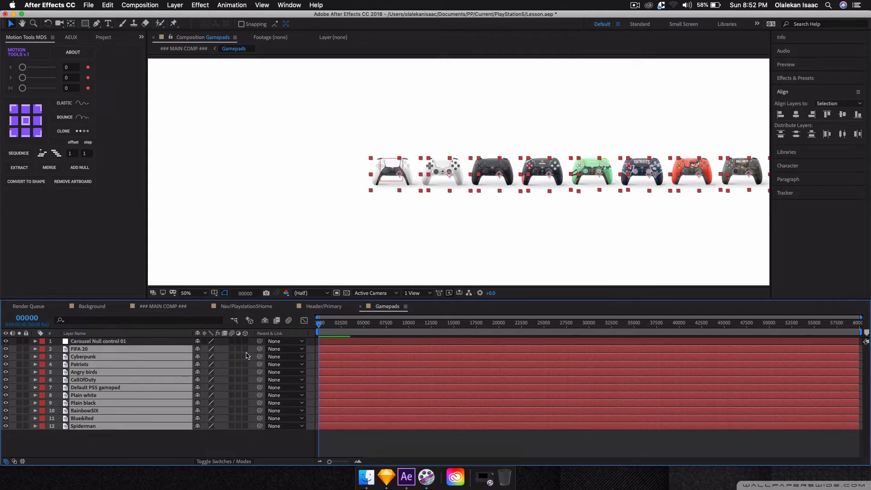
left_click_drag(259, 349, 161, 342)
left_click(161, 342)
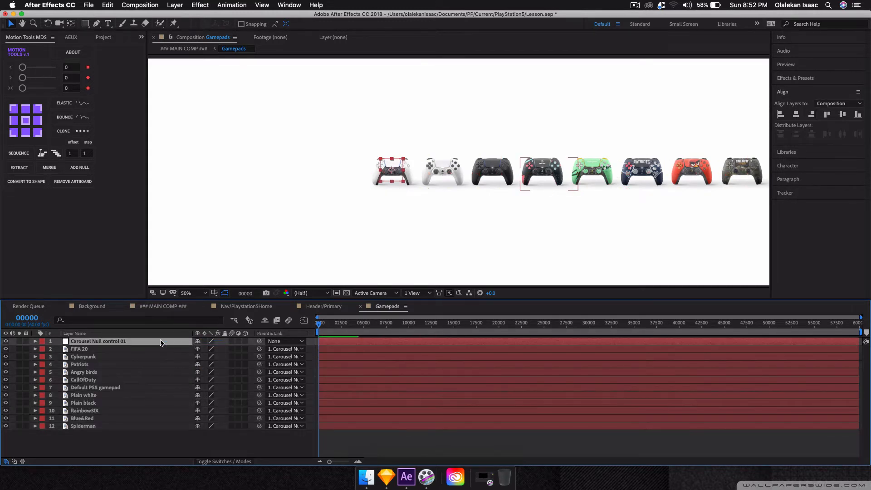
Step: Reveal the null's Position, try shifting it horizontally to test the parented controllers, and undo the shift
left_click_drag(134, 444, 142, 352)
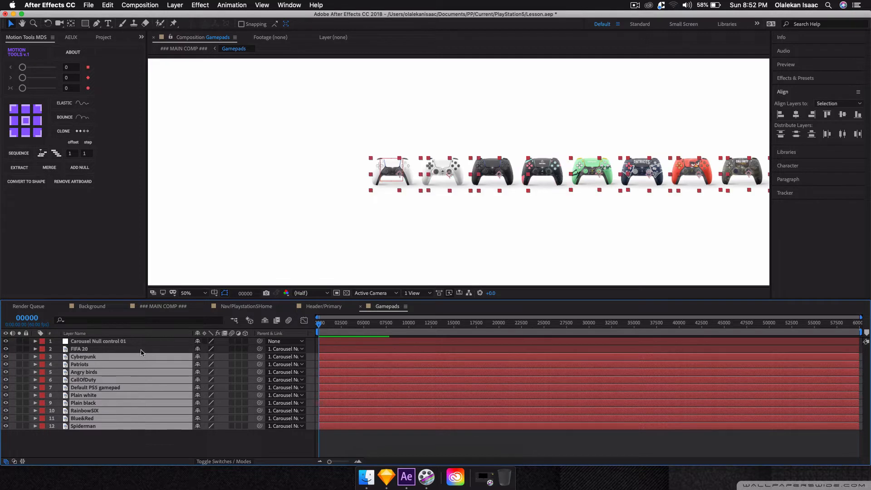
left_click(136, 343)
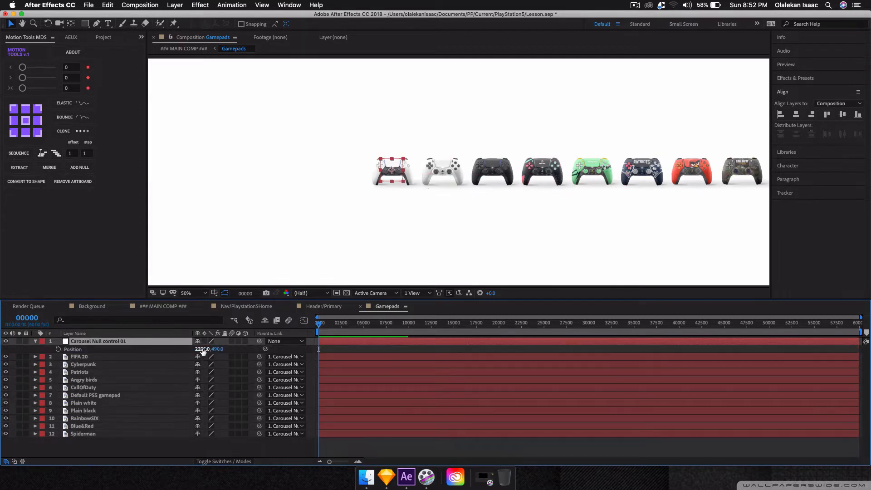
key("p")
left_click_drag(203, 349, 169, 368)
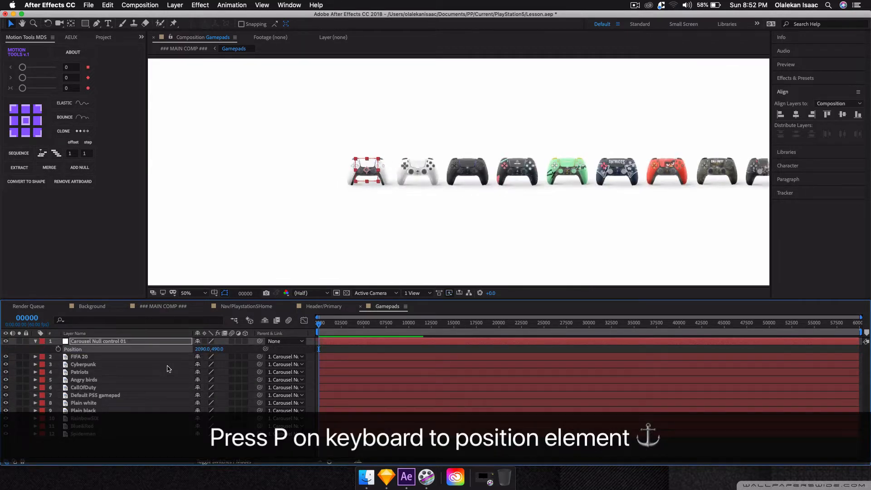
key("super+z")
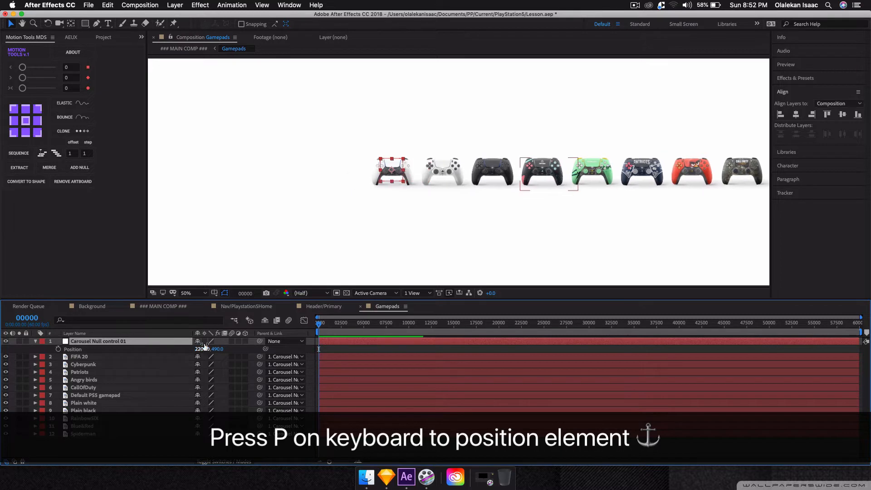
Step: Set the label color of all layers in the Gamepads composition to None
left_click(242, 450)
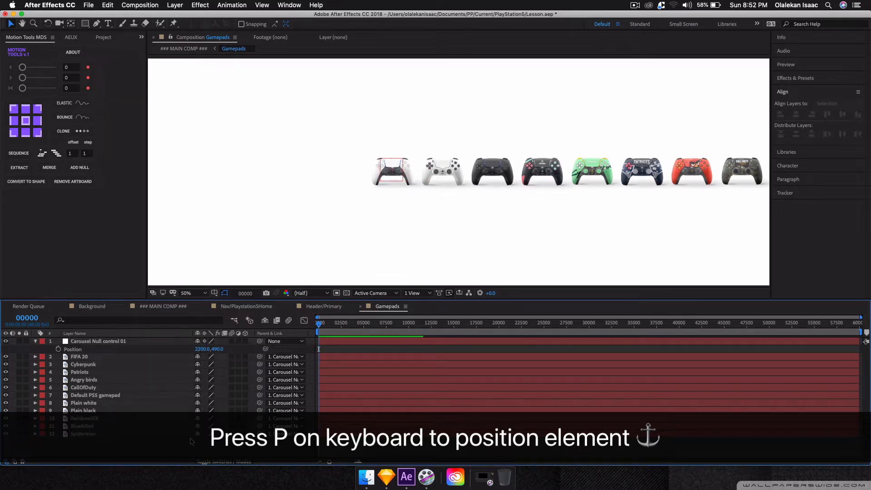
key("super+a")
left_click(42, 341)
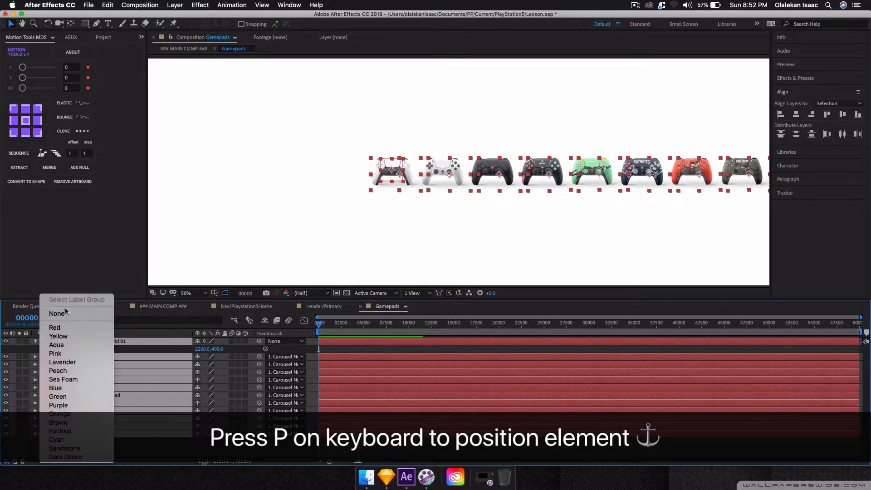
left_click(66, 312)
left_click(313, 226)
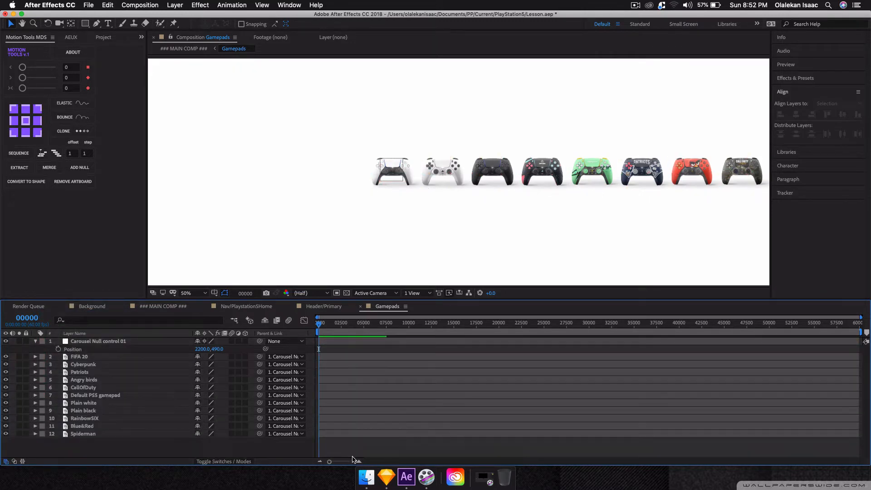
Step: At frame 20, start the work area and add a Position keyframe to Carousel Null control 01
left_click(358, 461)
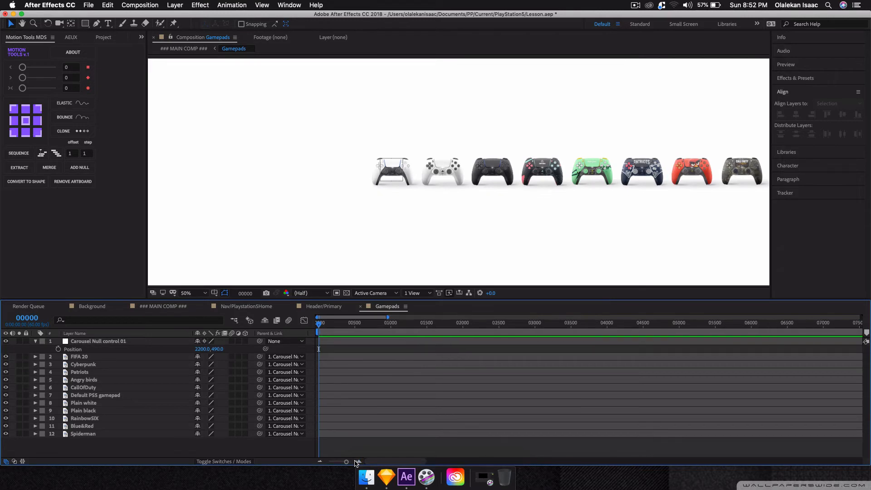
left_click(358, 461)
left_click(357, 461)
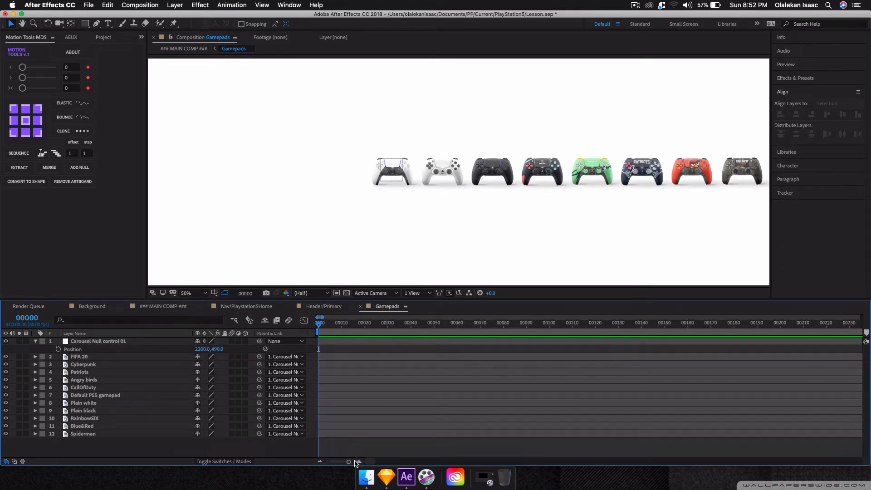
left_click(365, 323)
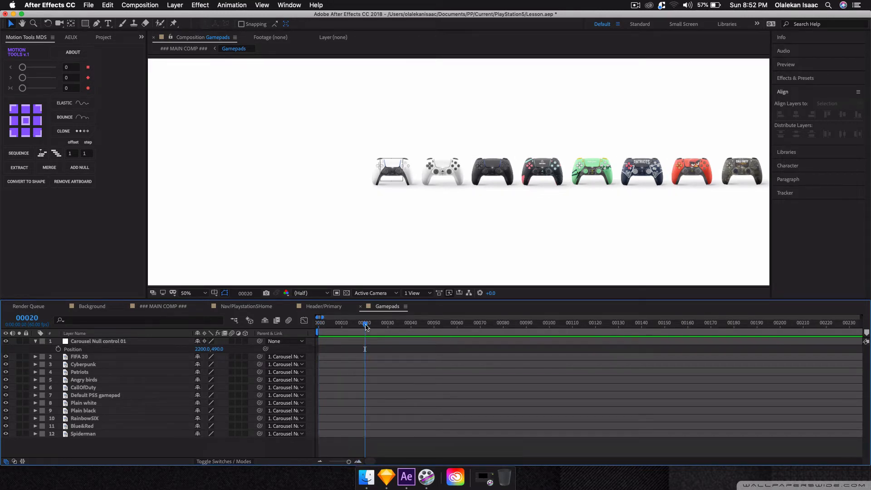
key("b")
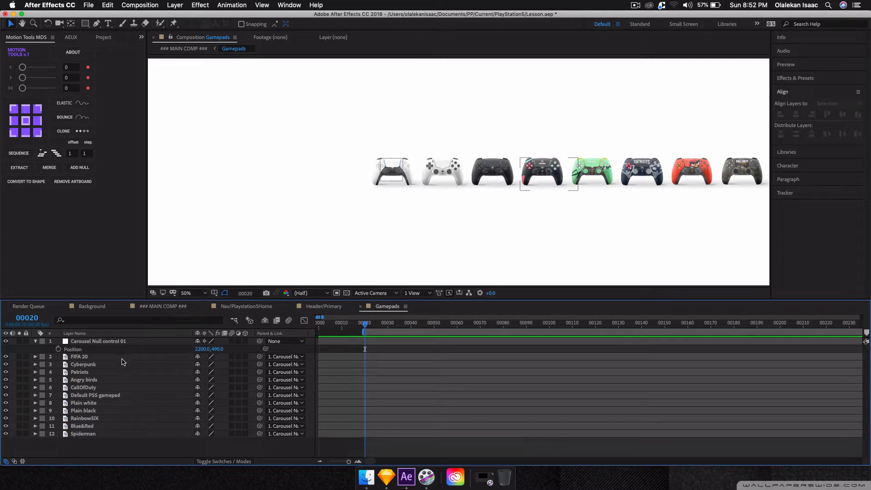
left_click(58, 348)
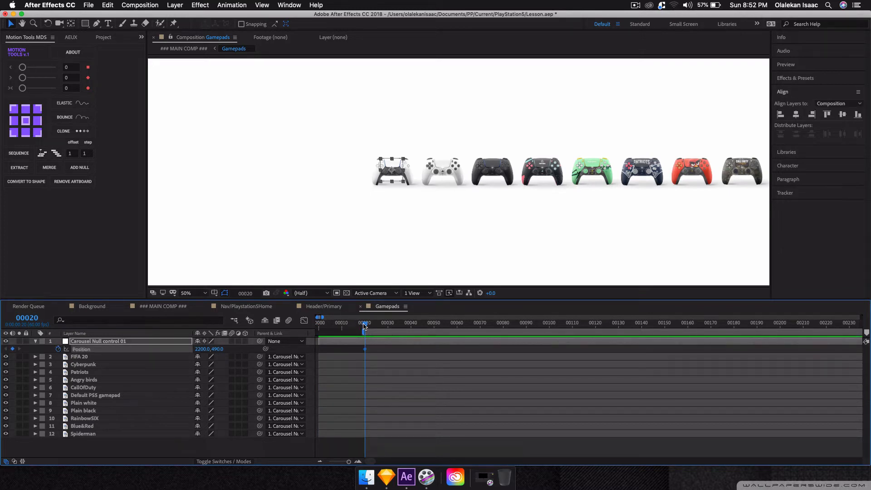
Step: At frame 60, shift Carousel Null control 01 horizontally to position 1457, 490 to keyframe the carousel slide
left_click(457, 324)
key("comma")
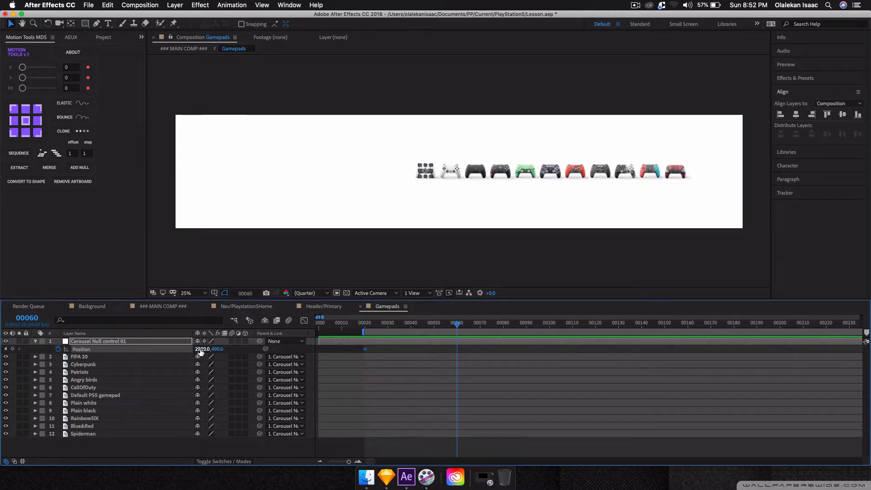
left_click_drag(202, 350, 95, 340)
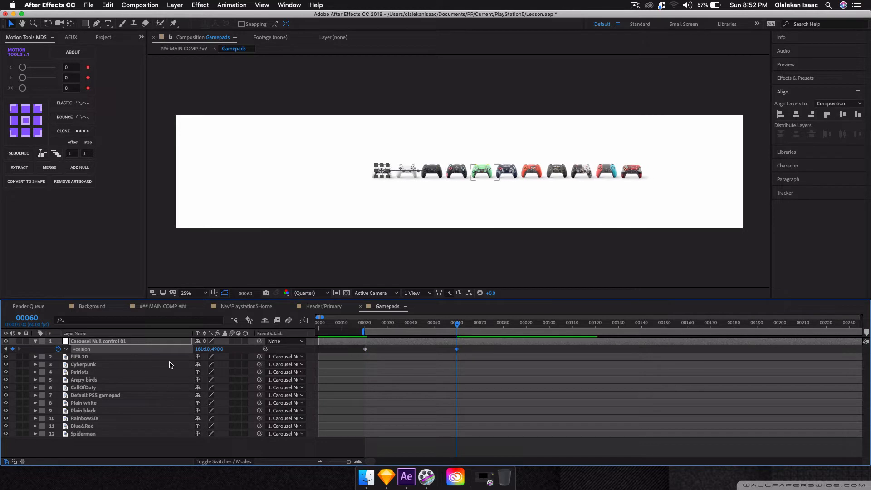
left_click_drag(201, 350, 30, 343)
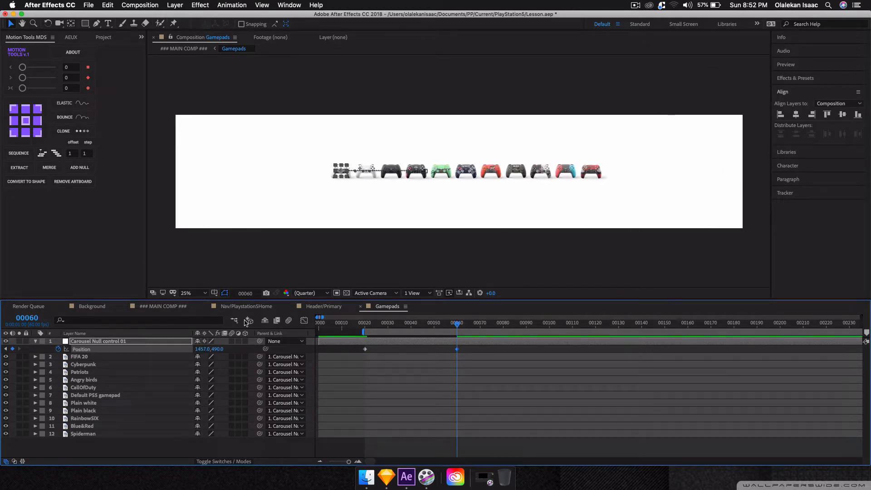
Step: Close the Nav/PlaystationSHome and Header/Primary timelines and return to MAIN COMP with its timeline enlarged around the first frames
left_click(205, 307)
left_click(205, 307)
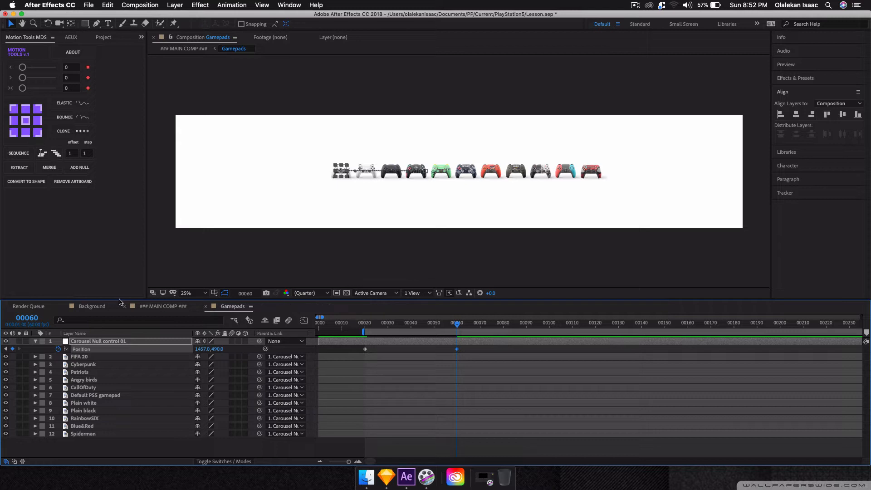
left_click(154, 306)
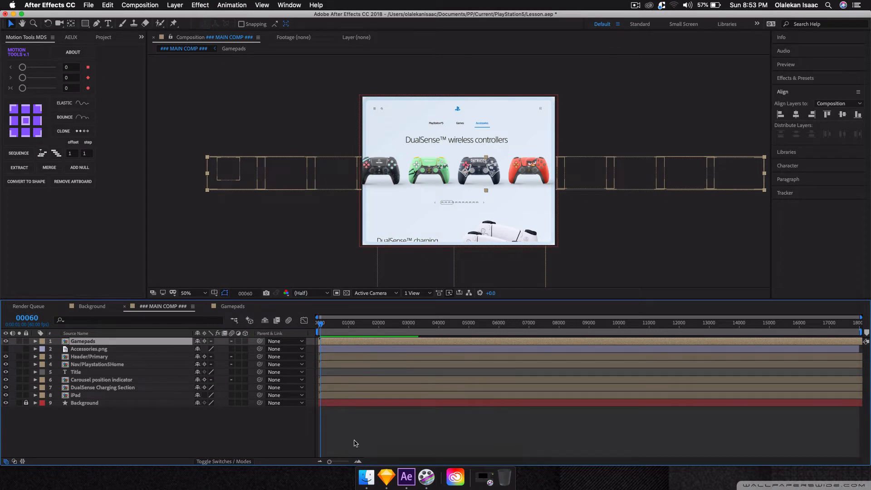
left_click(358, 461)
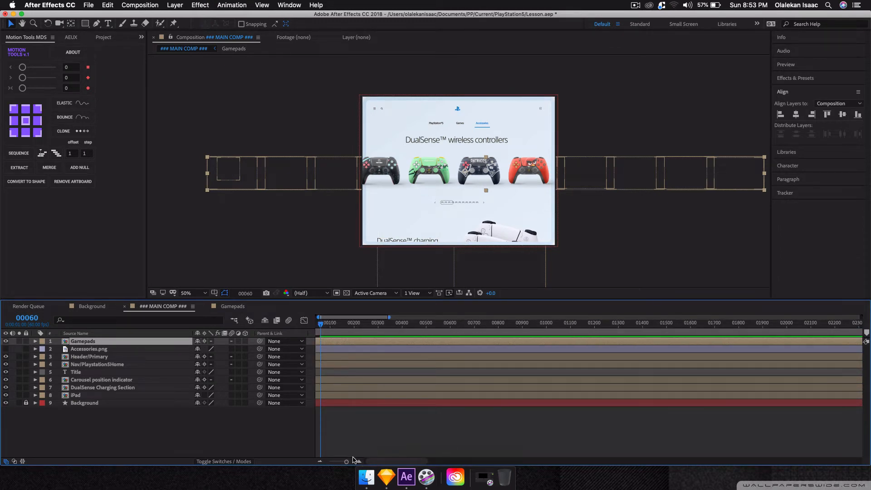
left_click(357, 461)
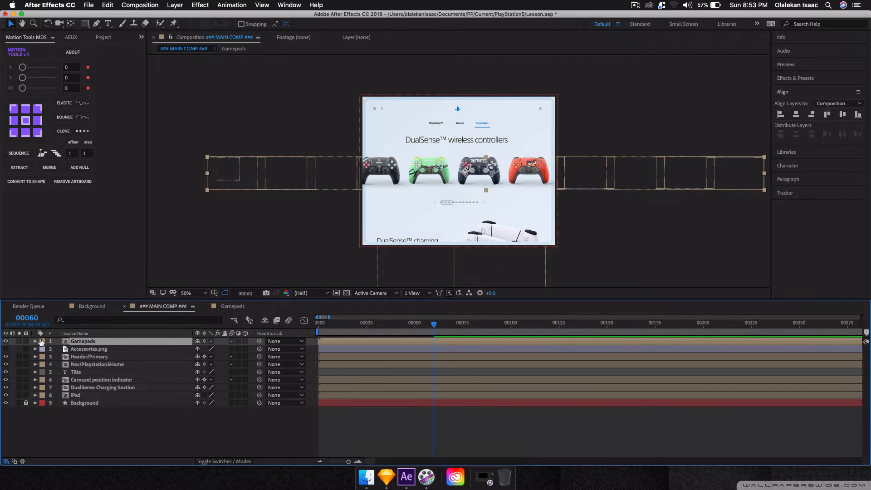
Step: Set the label color of all MAIN COMP layers, including Background, to None and lock the iPad layer
key("super+a")
left_click(41, 341)
left_click(54, 313)
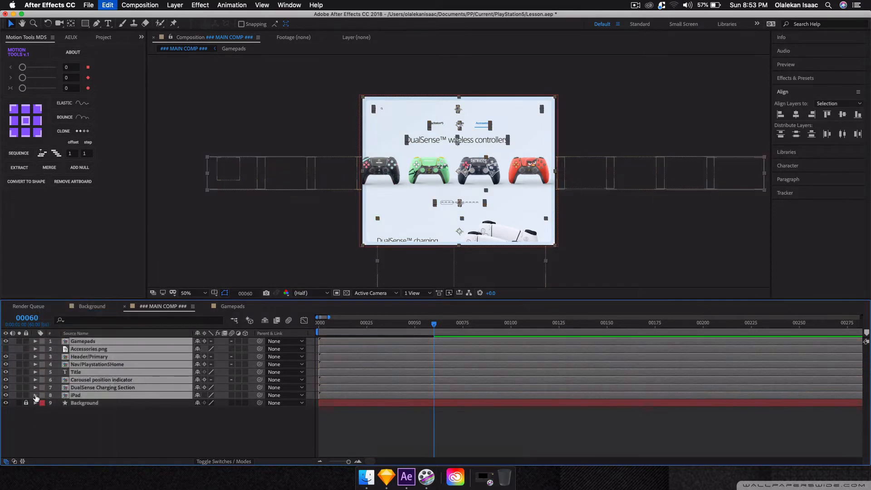
key("super+shift+a")
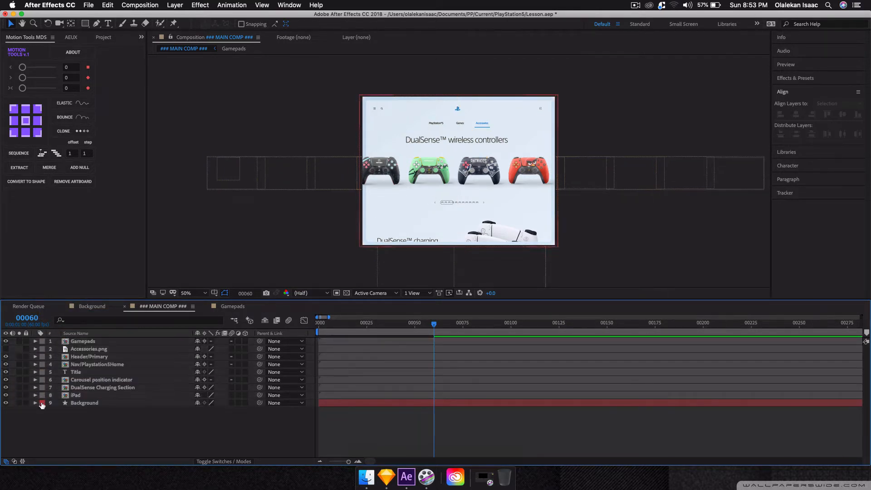
left_click(42, 402)
left_click(54, 313)
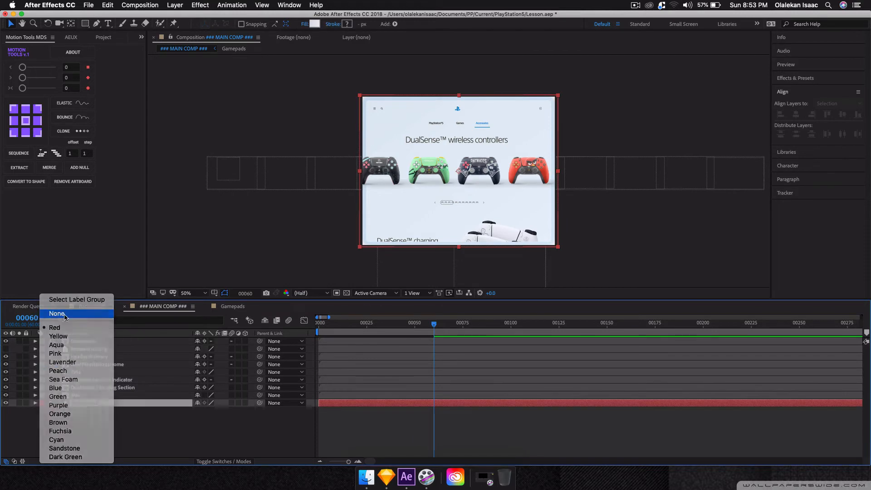
left_click(26, 402)
left_click(26, 395)
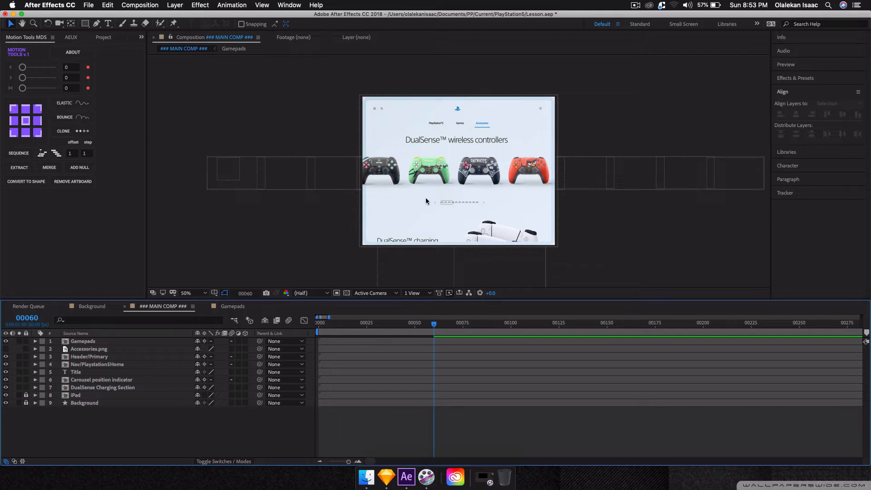
Step: Play back MAIN COMP to preview the gamepad carousel slide
key("space")
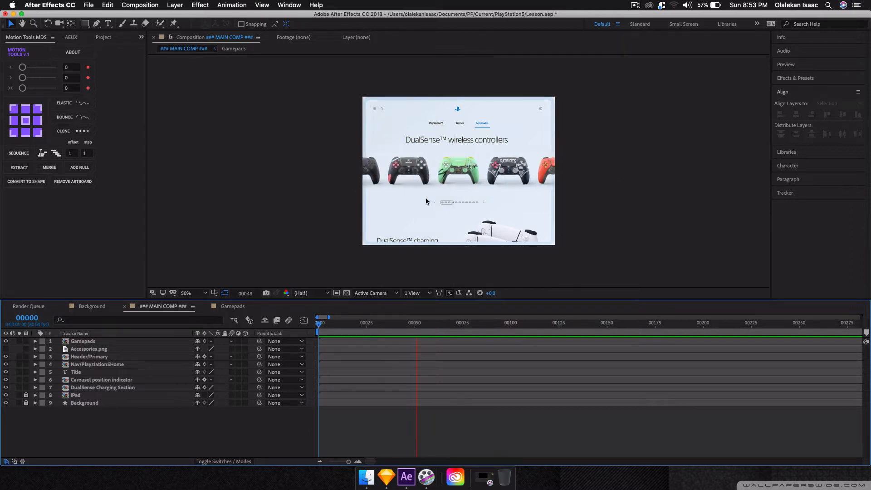
key("space")
key("space")
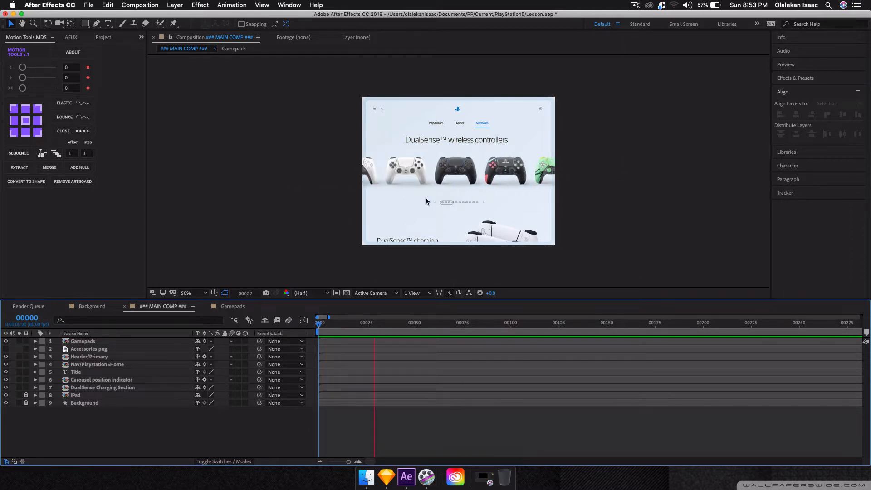
key("space")
Step: In Gamepads, apply Easy Ease In to both Position keyframes of Carousel Null control 01 and show their speed graph at frame 20
left_click(249, 307)
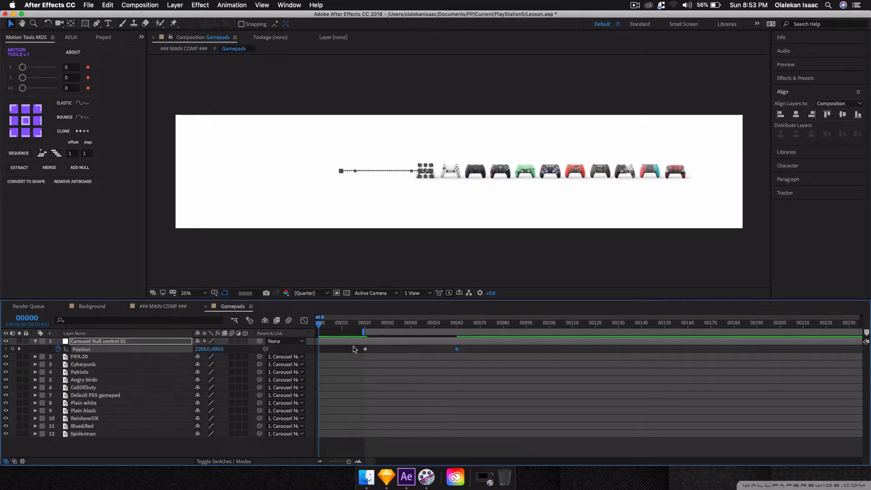
left_click_drag(354, 349, 466, 357)
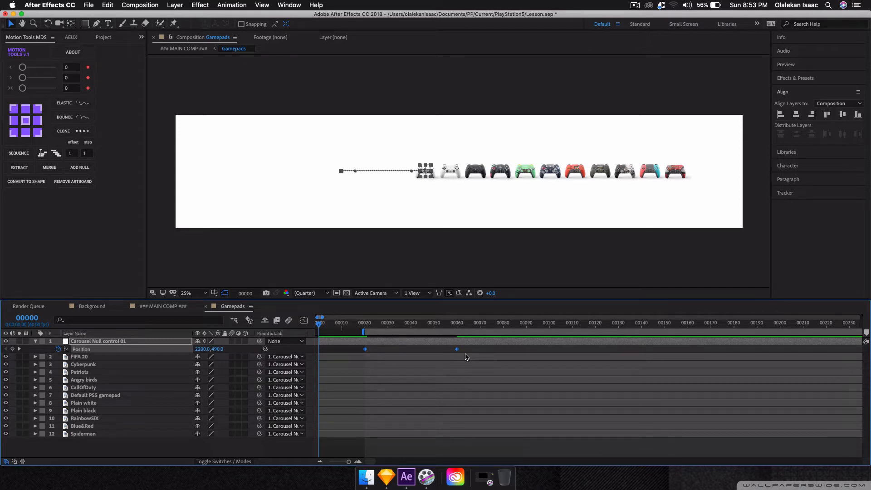
left_click(365, 349)
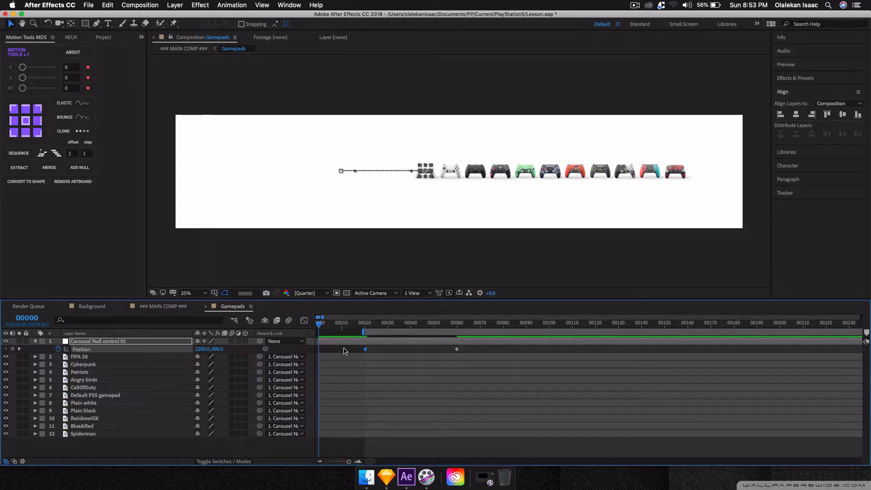
left_click_drag(344, 350, 459, 347)
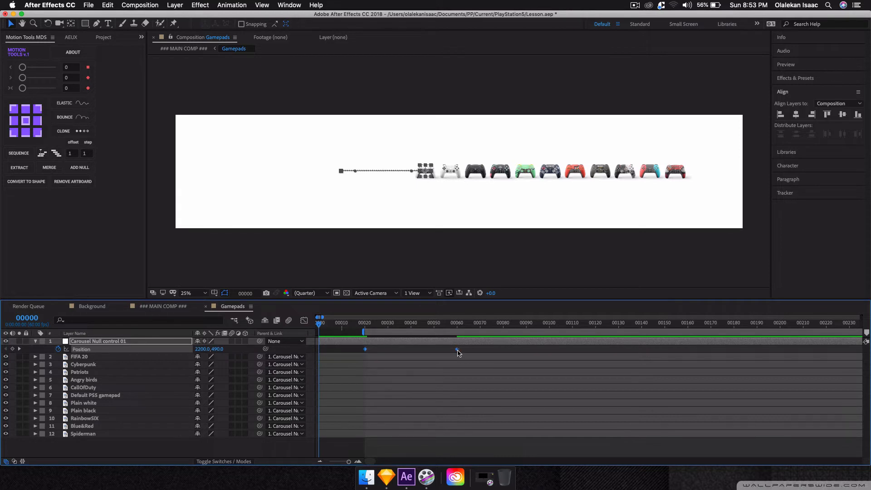
right_click(458, 353)
mouse_move(539, 454)
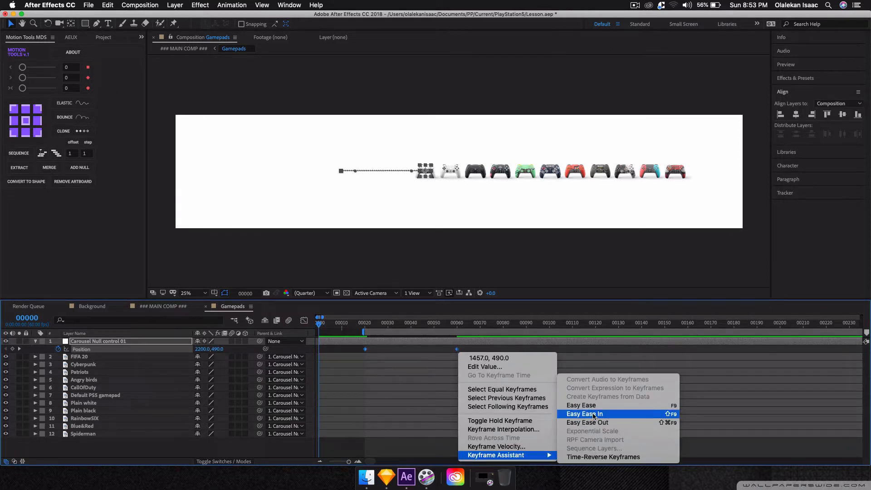
left_click(594, 414)
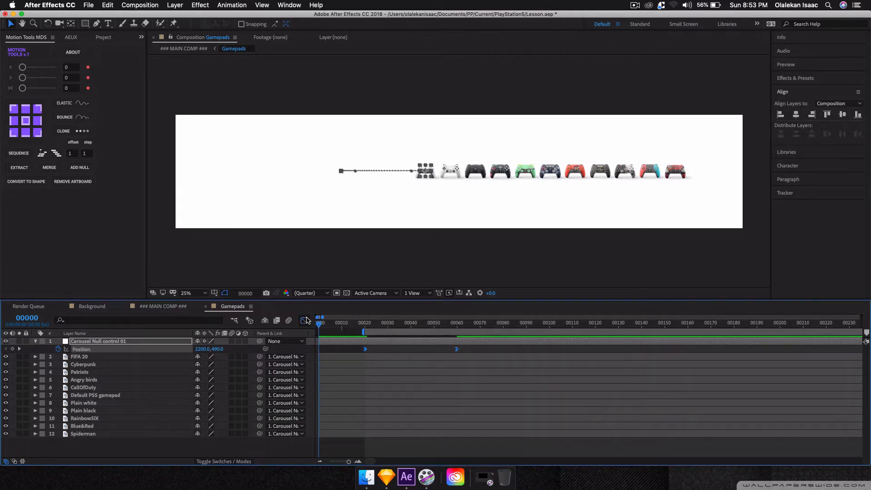
left_click(305, 320)
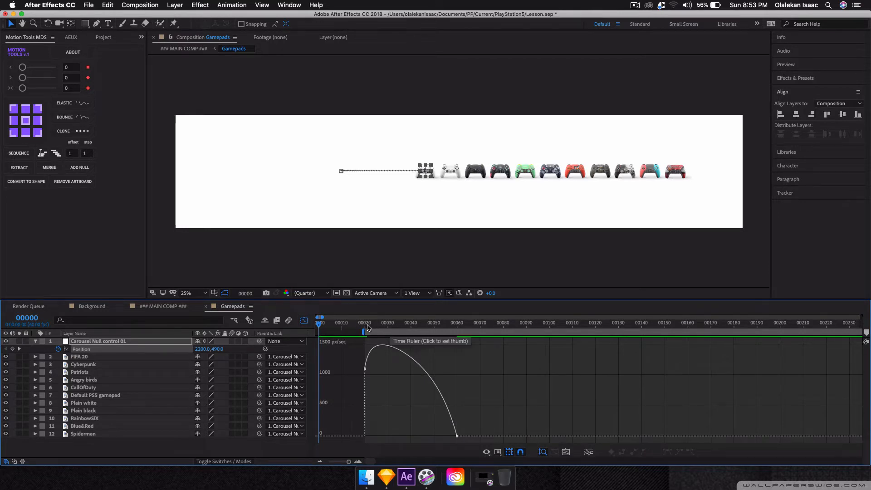
mouse_move(364, 326)
left_mouse_down()
mouse_move(492, 336)
mouse_move(365, 332)
left_mouse_up()
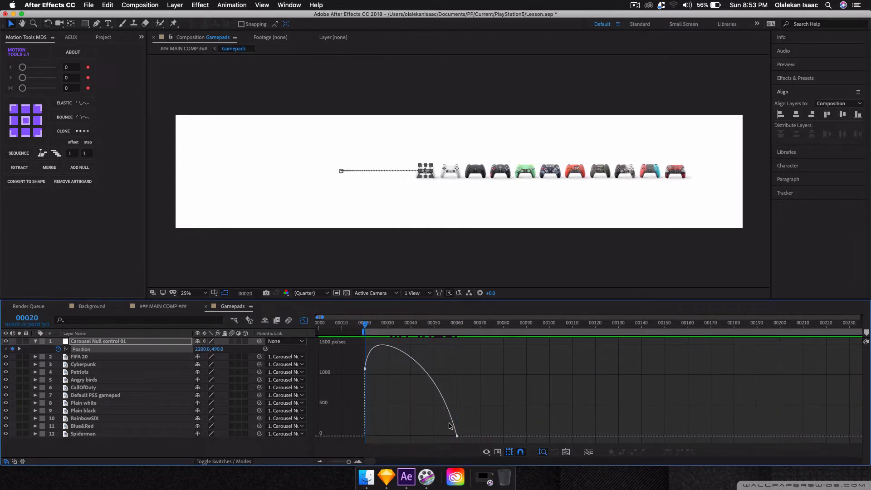
Step: Set the incoming velocity influence of the Position keyframe at frame 20 to 0%
mouse_move(366, 370)
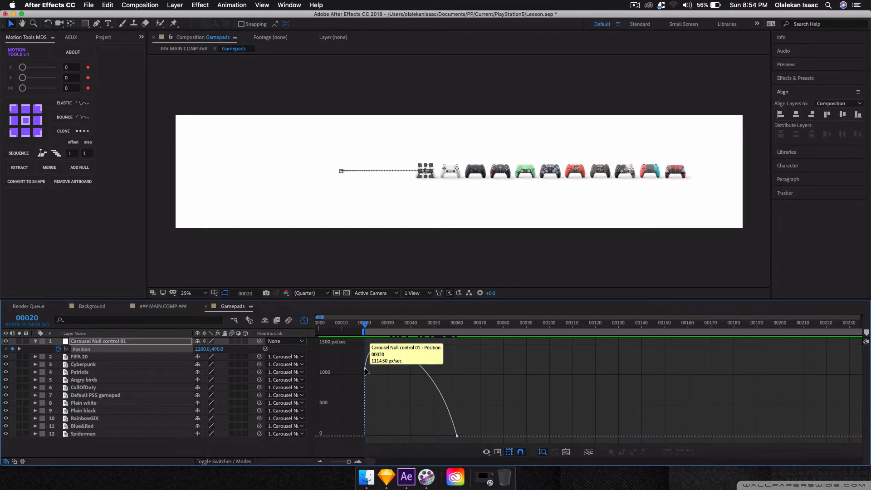
double_click(365, 370)
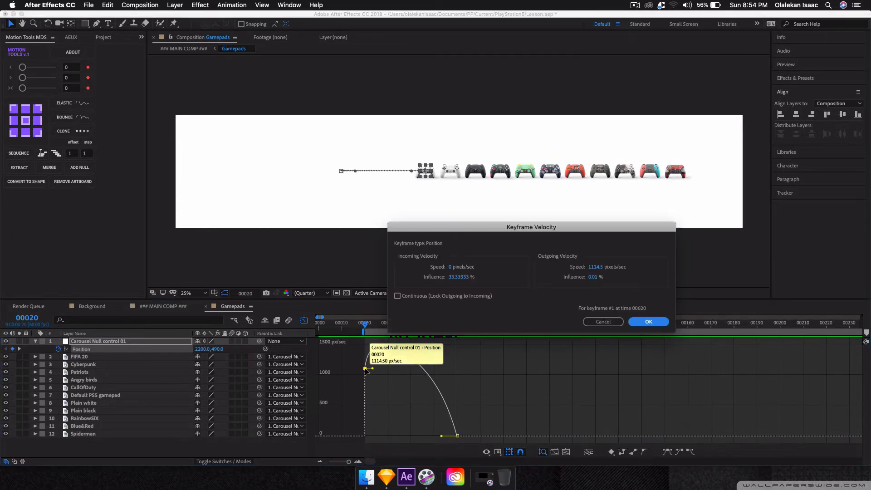
double_click(462, 277)
type("0")
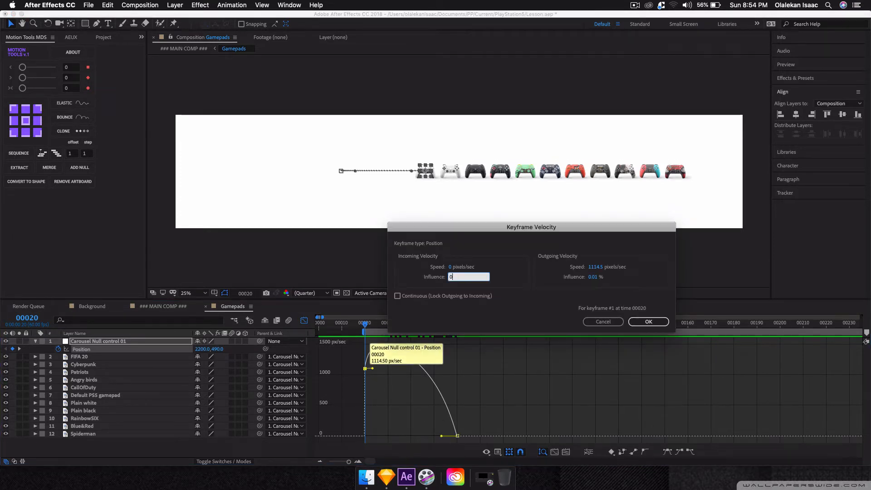
left_click(648, 321)
Step: Set the incoming velocity influence of the Position keyframe at frame 60 to 100%
double_click(457, 436)
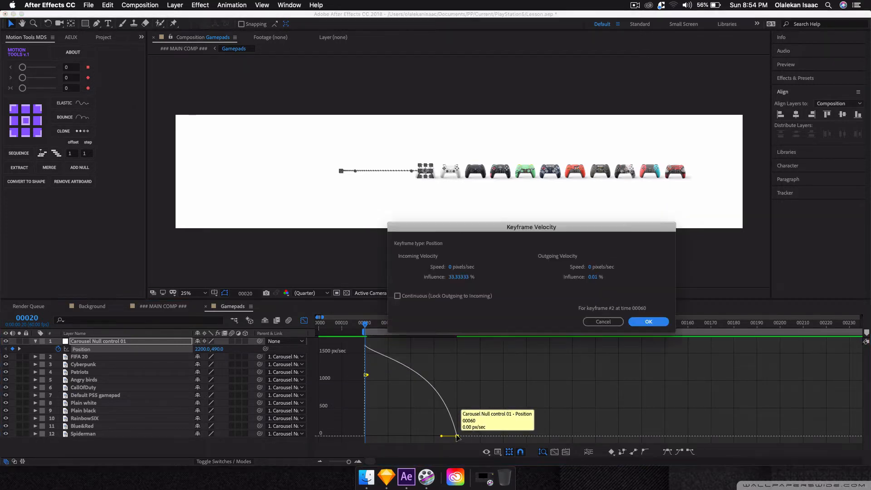
left_click(458, 277)
type("100")
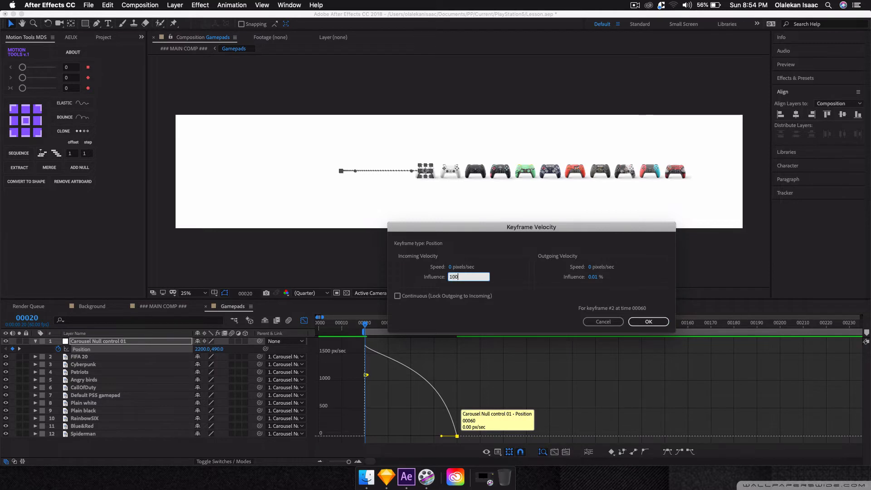
key("Return")
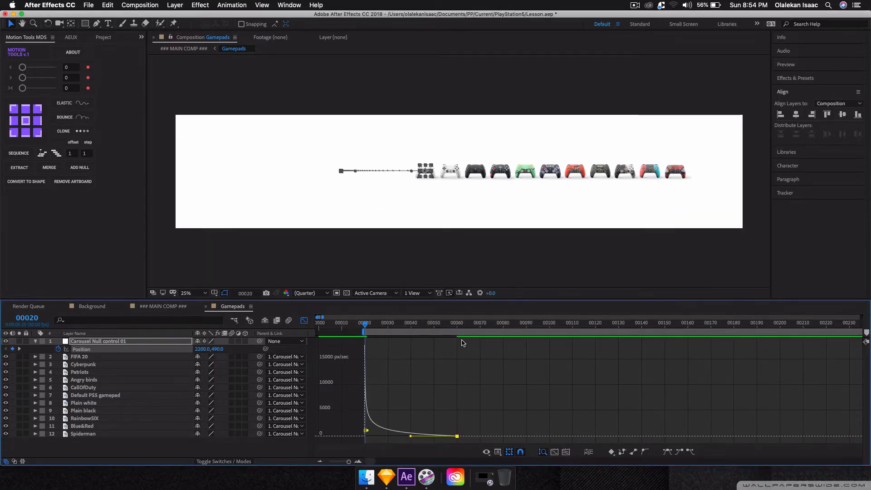
Step: Preview the carousel slide in Gamepads and undo both keyframe velocity changes
key("space")
key("space")
key("j")
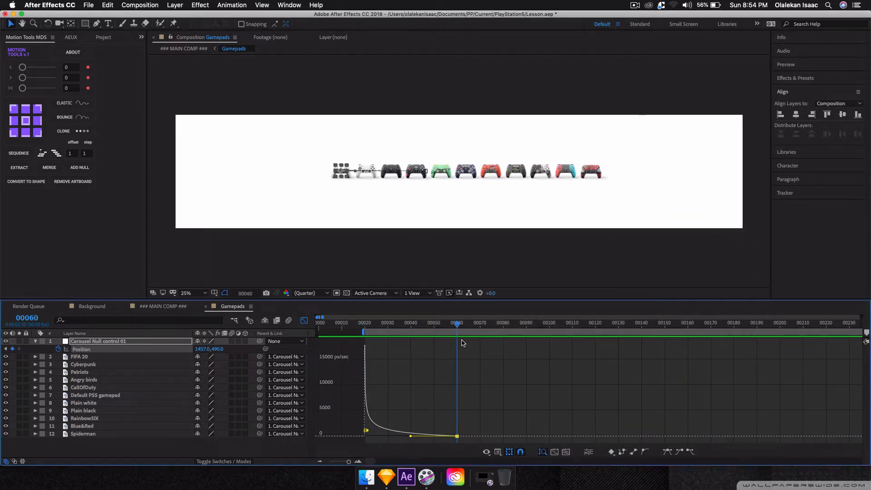
key("space")
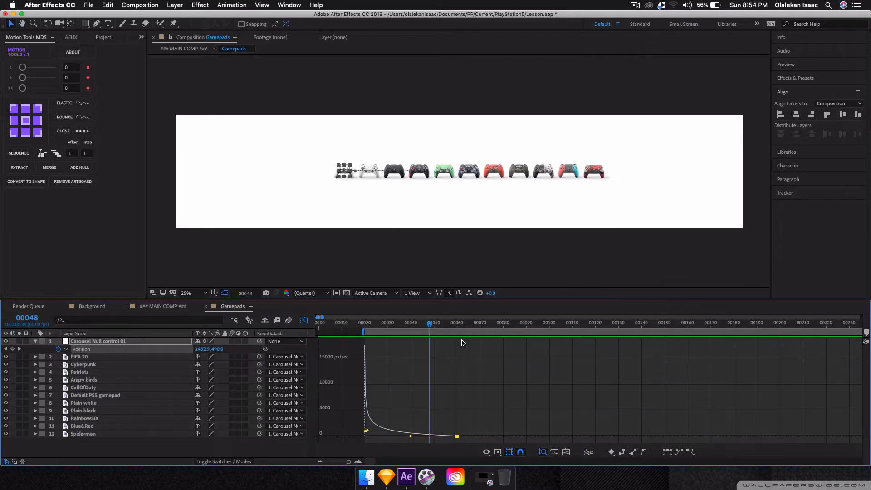
key("super+z")
key("super+z")
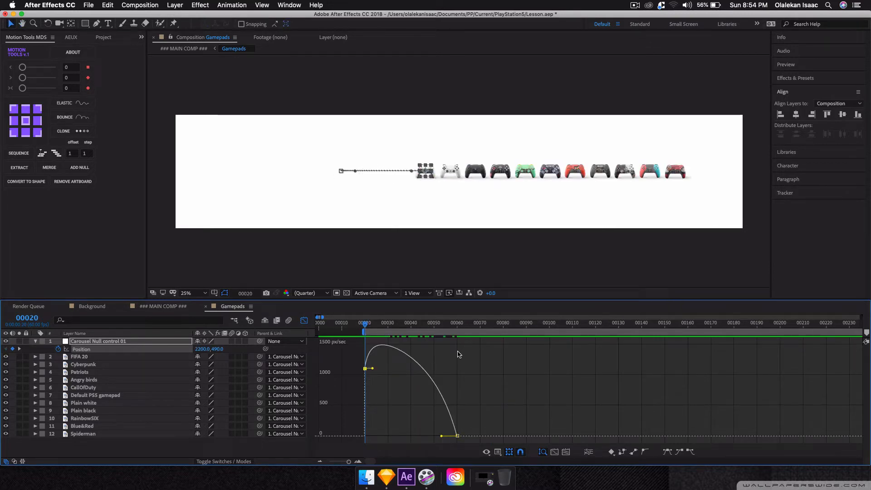
Step: Set the combined in-and-out ease of the frame 60 Position keyframe to 100 with Motion Tools
left_click(393, 384)
left_click_drag(358, 362, 394, 398)
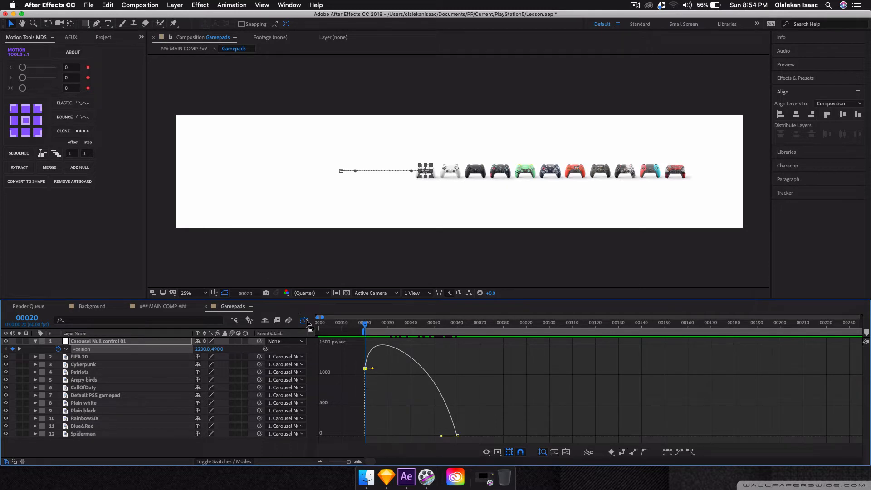
left_click_drag(422, 335, 490, 449)
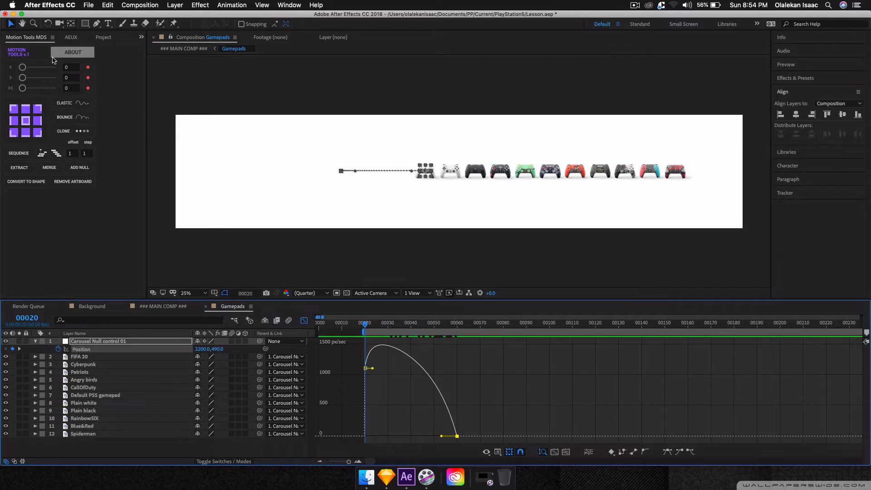
left_click(71, 88)
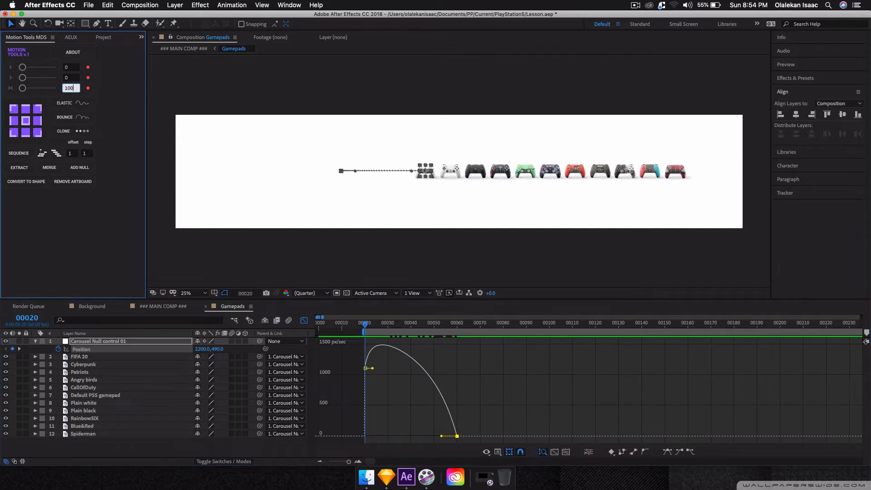
key("Return")
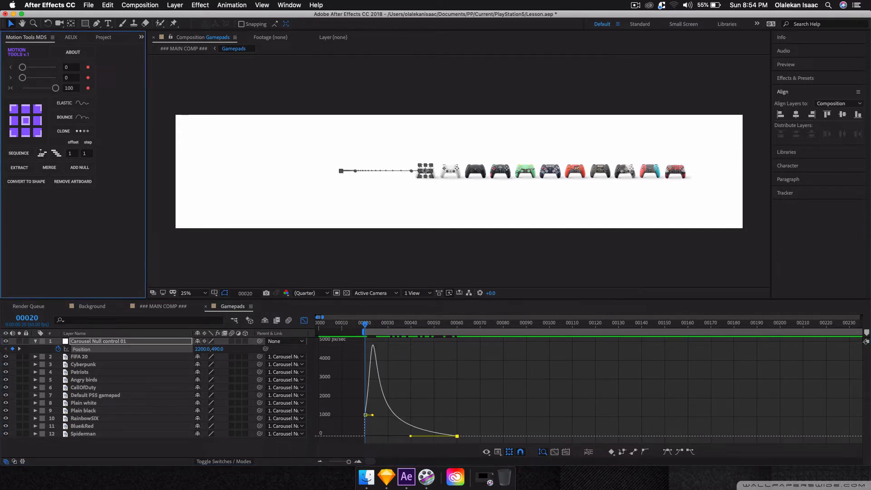
Step: Set the combined in-and-out ease of the frame 20 Position keyframe to 0 with Motion Tools
left_click(365, 415)
left_click(71, 87)
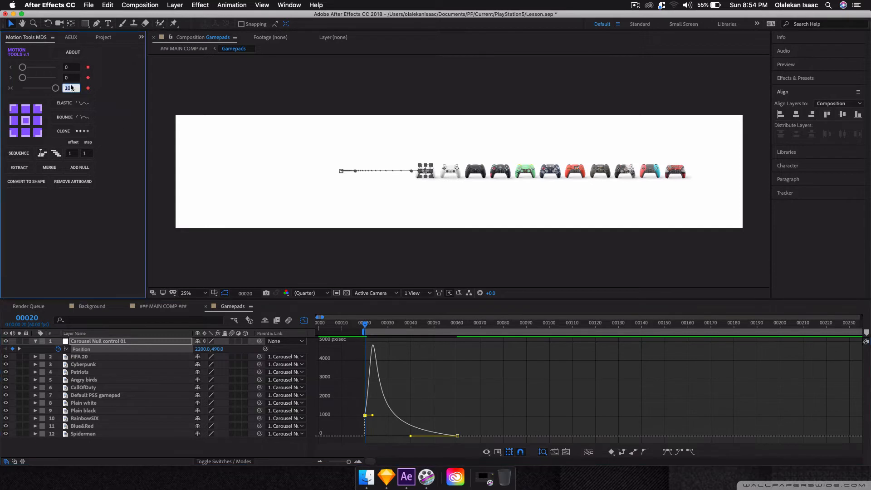
type("0")
key("Return")
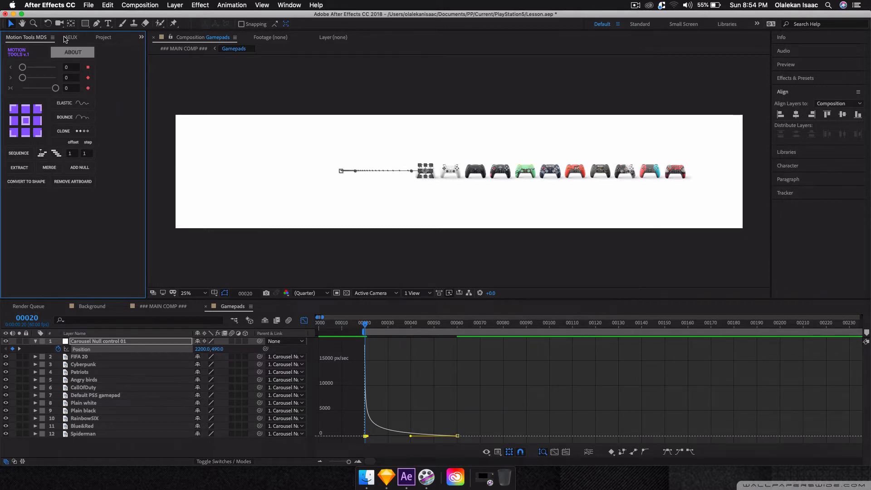
Step: Preview the eased carousel slide in Gamepads and from the first frame of MAIN COMP
key("space")
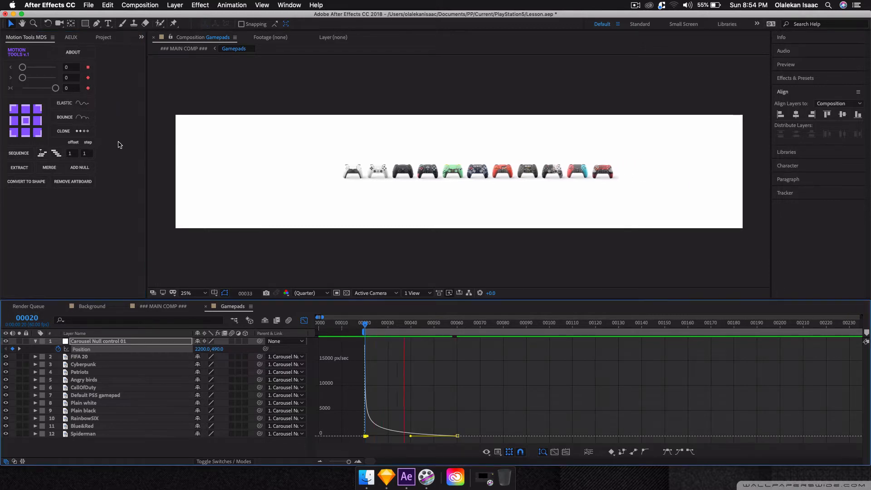
key("space")
key("space")
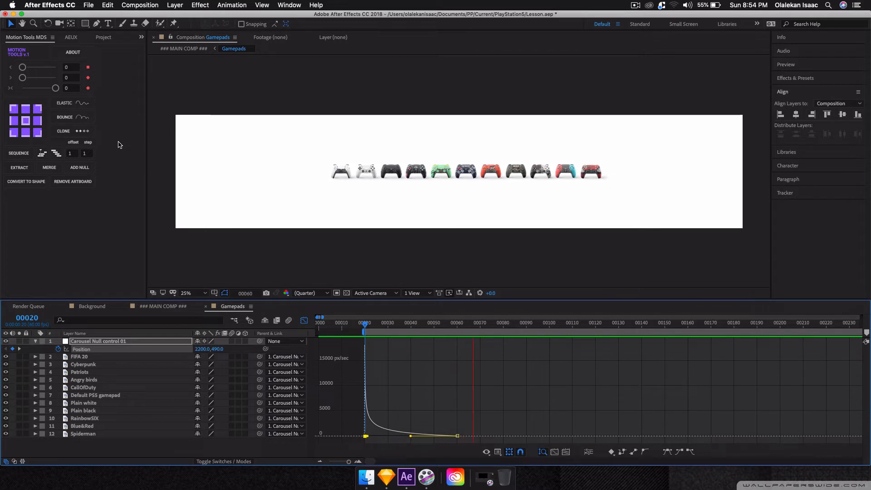
key("space")
left_click(153, 308)
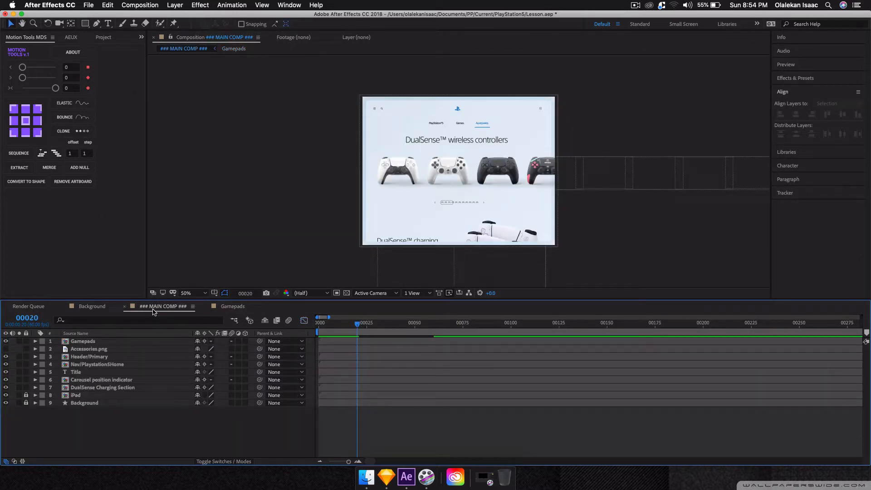
key("Home")
key("space")
key("space")
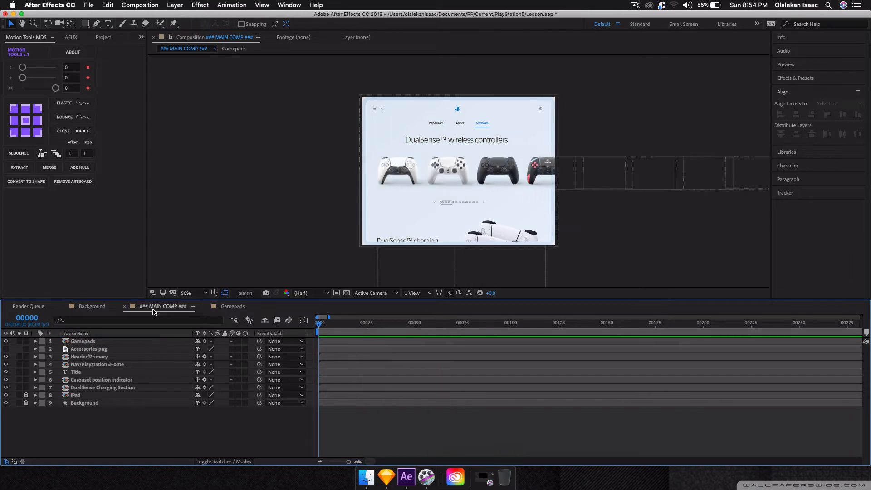
key("space")
key("space")
key("space")
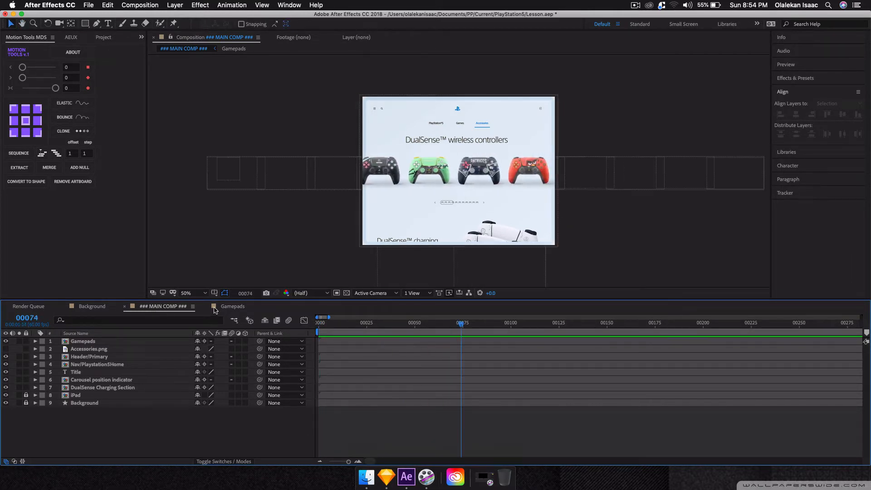
Step: Return to the Gamepads composition and switch its timeline from the graph back to the layer keyframes
left_click(215, 309)
left_click(304, 320)
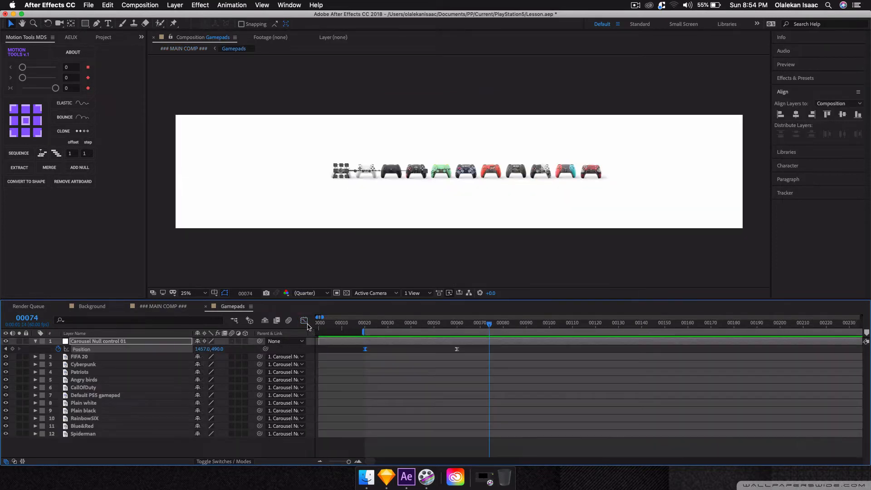
Step: Move the Carousel Null control's ending Position keyframe to frame 70 and preview the slide from frame 20
left_click(458, 322)
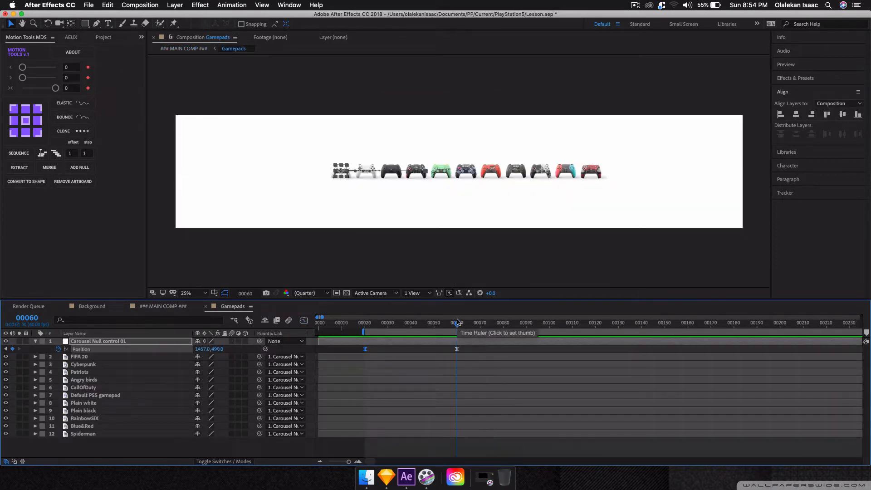
key("j")
key("k")
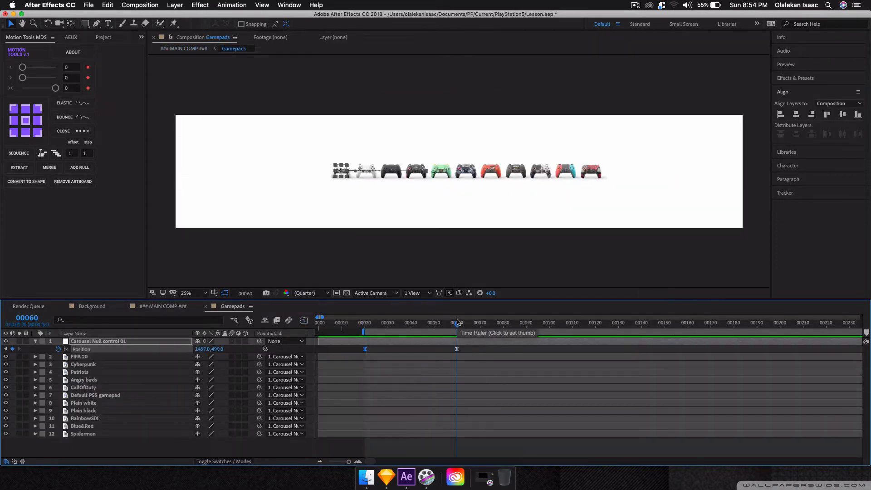
left_click(480, 323)
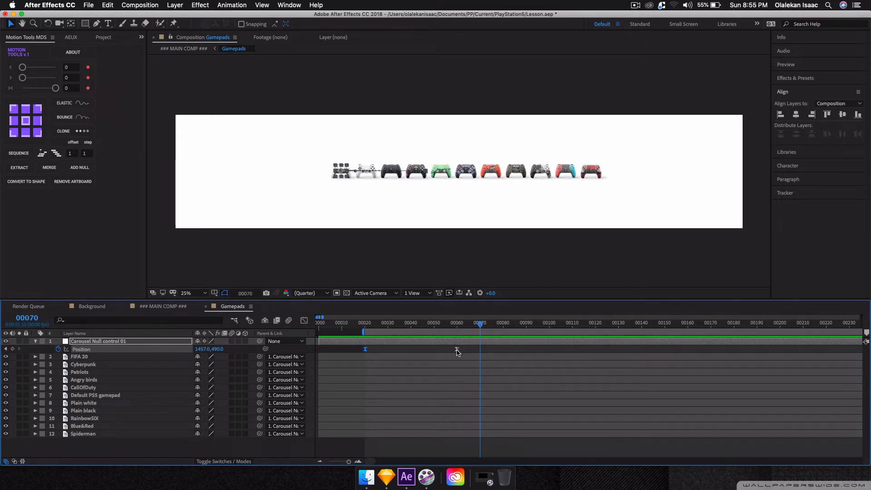
left_click_drag(457, 352, 481, 355)
key("j")
key("space")
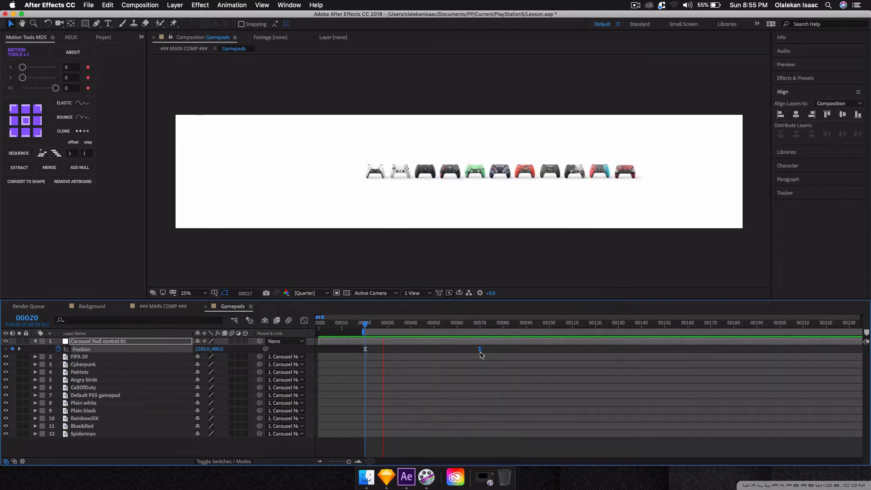
Step: Preview the carousel slide repeatedly from frame 20 in MAIN COMP and save the project
left_click(170, 308)
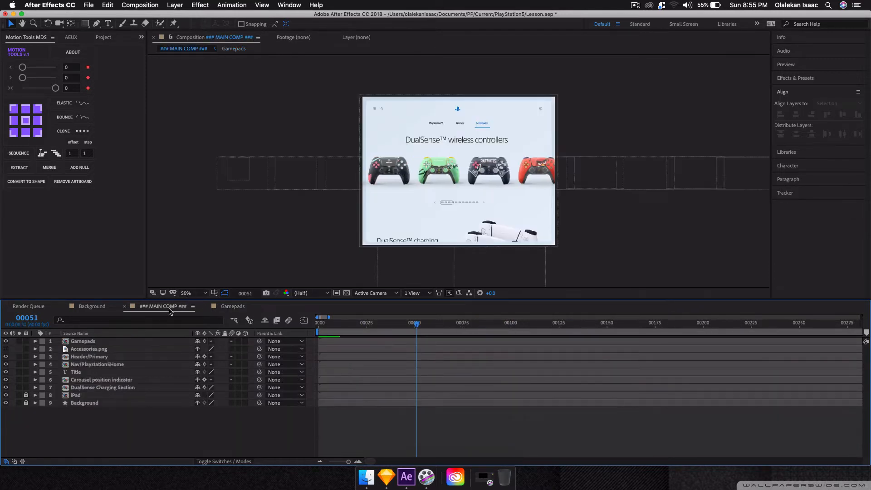
left_click_drag(333, 327, 358, 327)
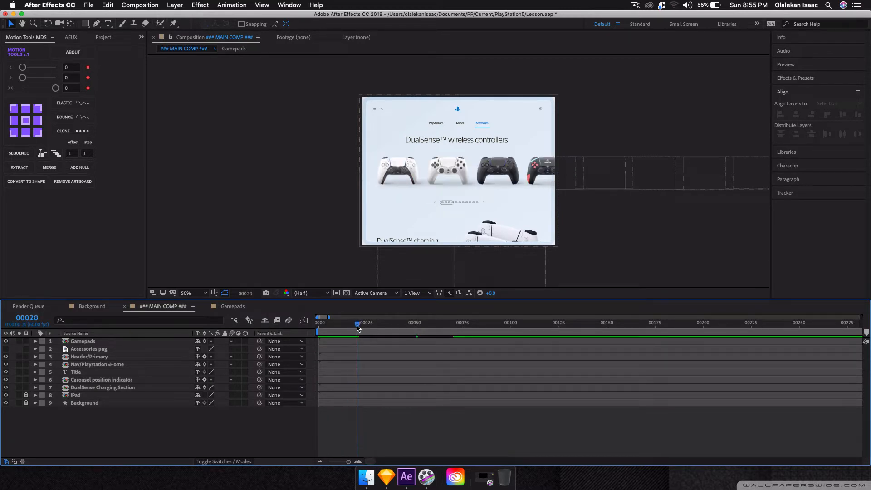
key("space")
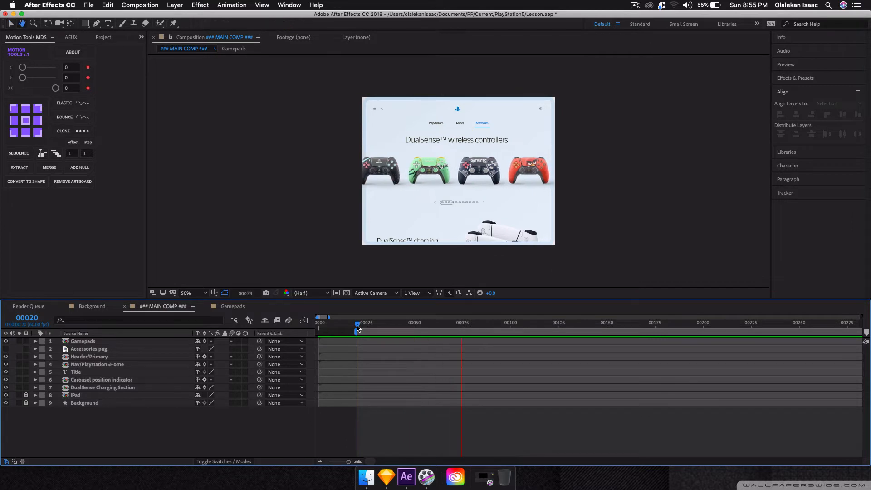
key("space")
left_click(357, 327)
key("space")
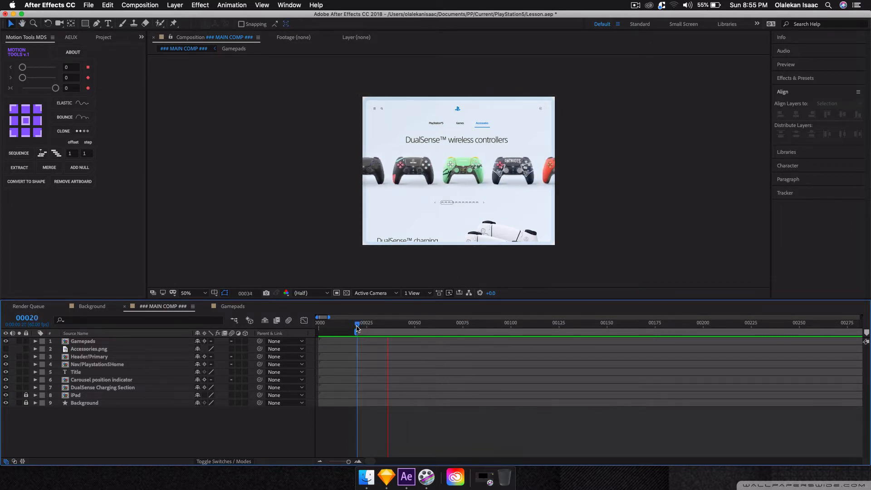
key("space")
left_click(357, 328)
key("space")
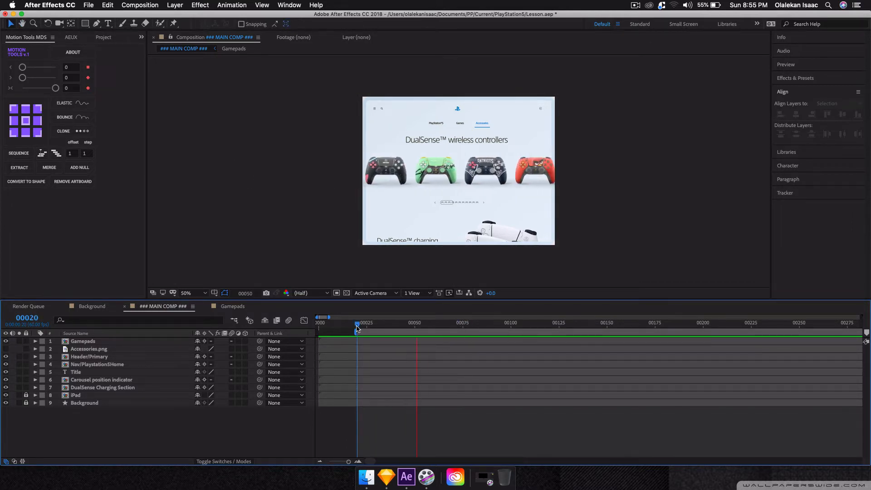
key("space")
key("super+s")
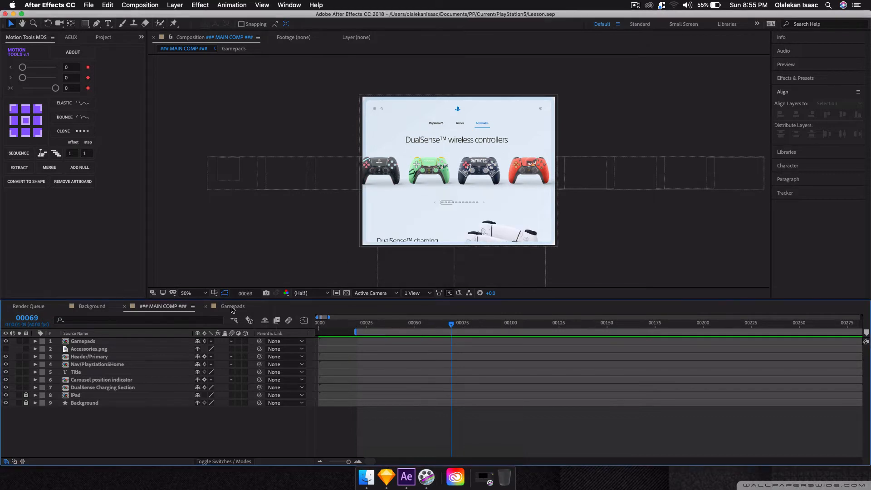
Step: Replay the carousel slide in the Gamepads composition and move the playhead to frame 85
left_click(232, 307)
key("space")
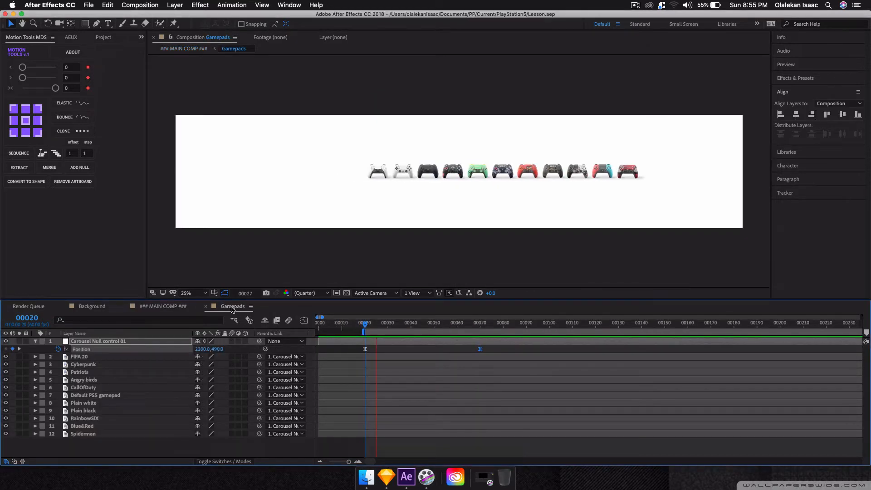
key("space")
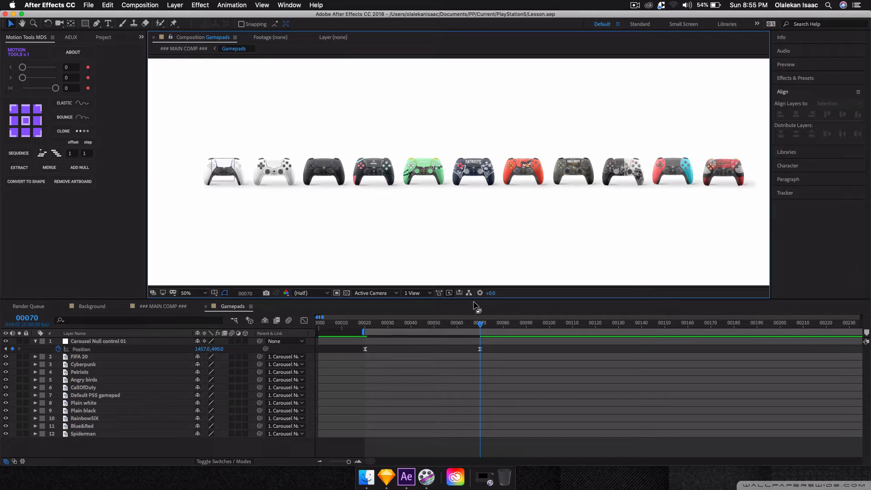
left_click(515, 328)
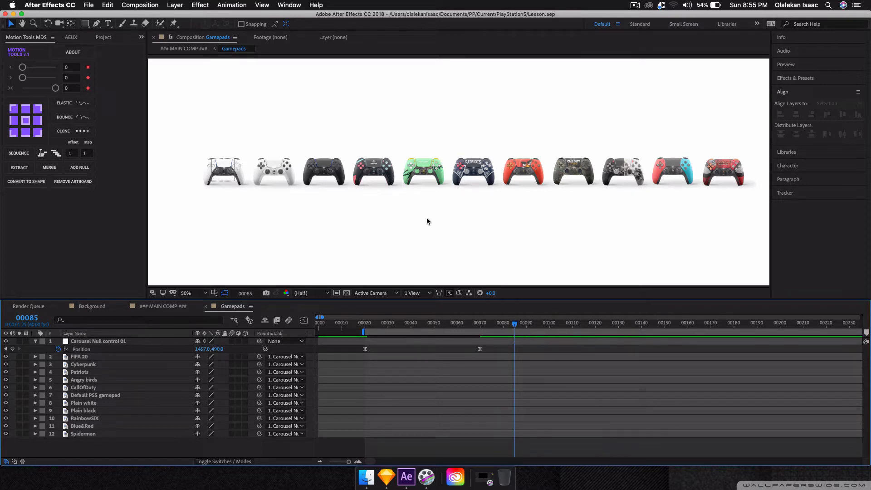
Step: Select only the green Cyberpunk gamepad with its Scale property shown and fit the whole gamepad row in view
left_click(436, 173)
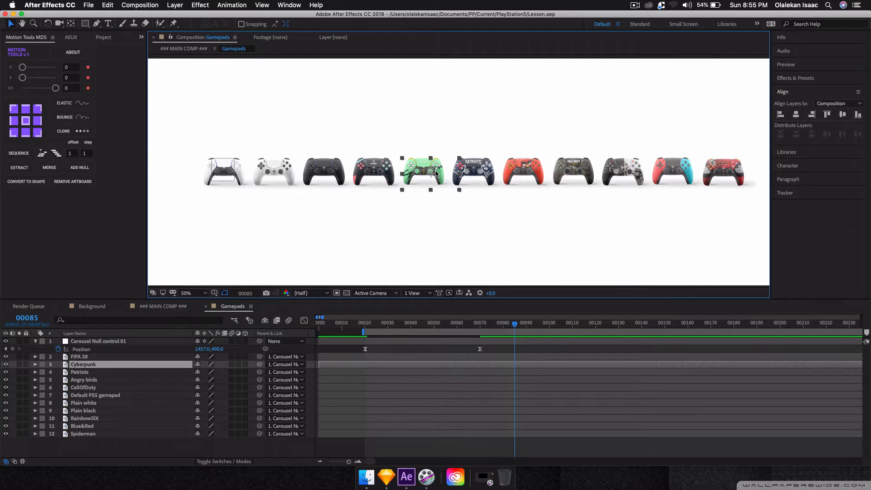
key("s")
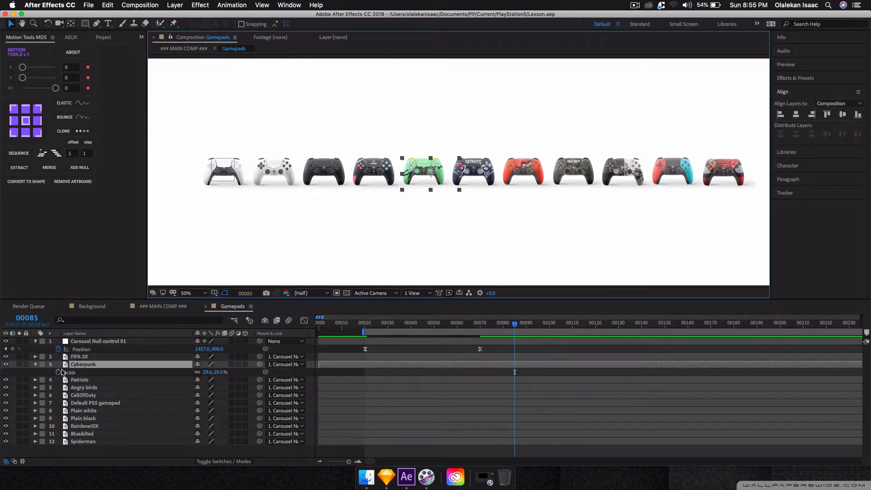
left_click(387, 179, "shift")
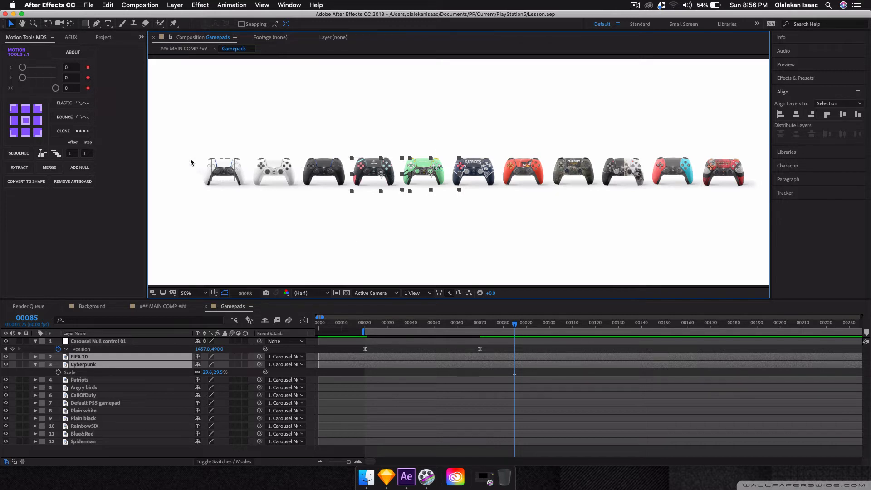
left_click(418, 266)
left_click(429, 173)
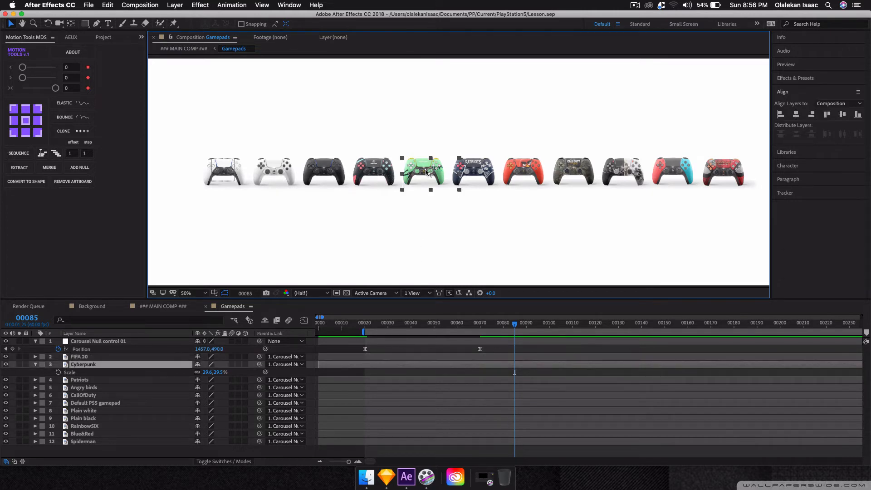
key("period")
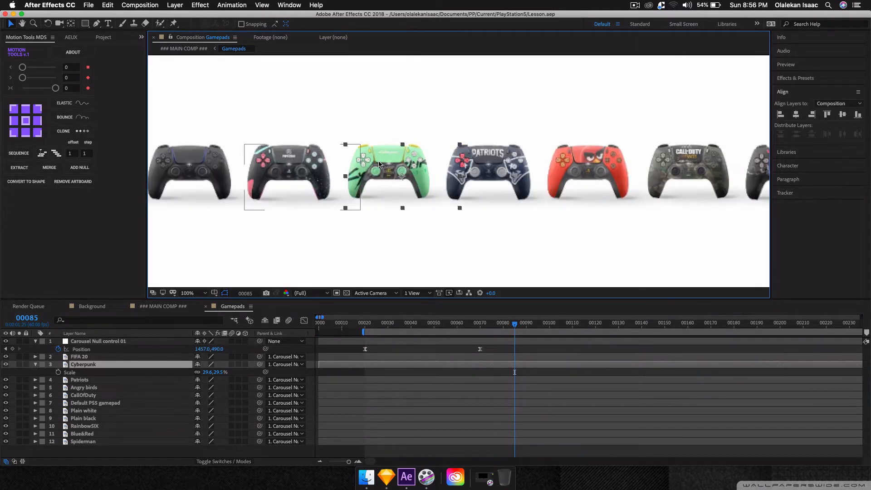
key("comma")
key("comma")
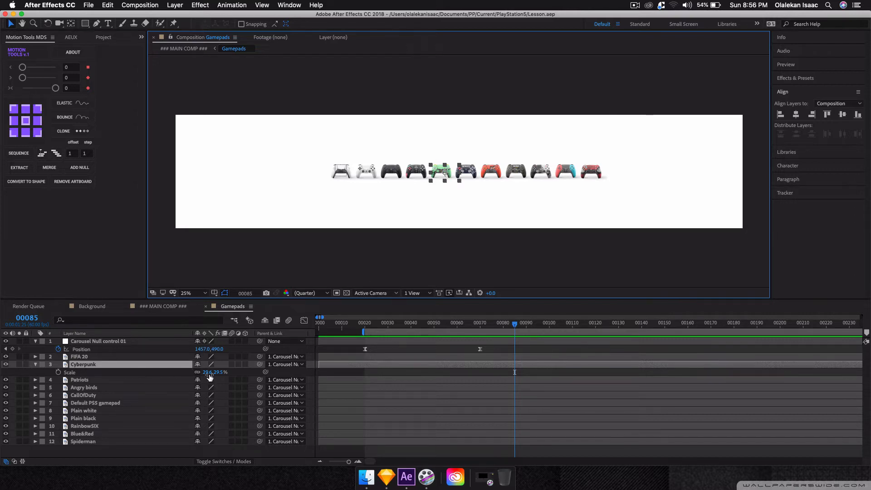
Step: Add Scale keyframes at frame 85 to the FIFA 20, Cyberpunk, Patriots, Angry birds, CallOfDuty, RainbowSIX, Blue&Red and Spiderman layers
left_click(151, 380, "shift")
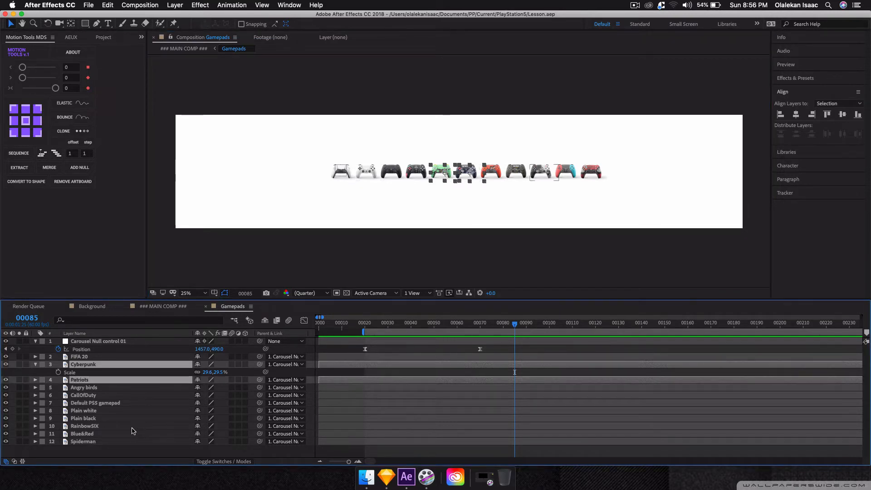
left_click(424, 177, "shift")
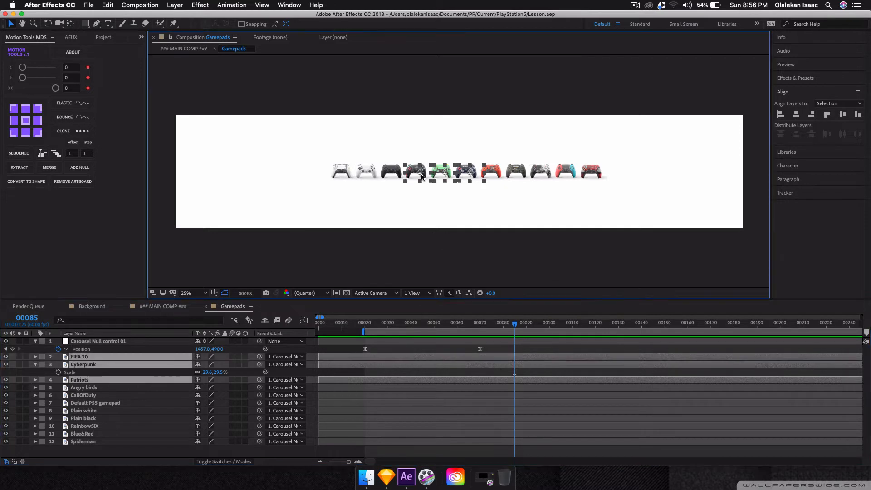
left_click(494, 174, "shift")
left_click(516, 176, "shift")
left_click(542, 178, "shift")
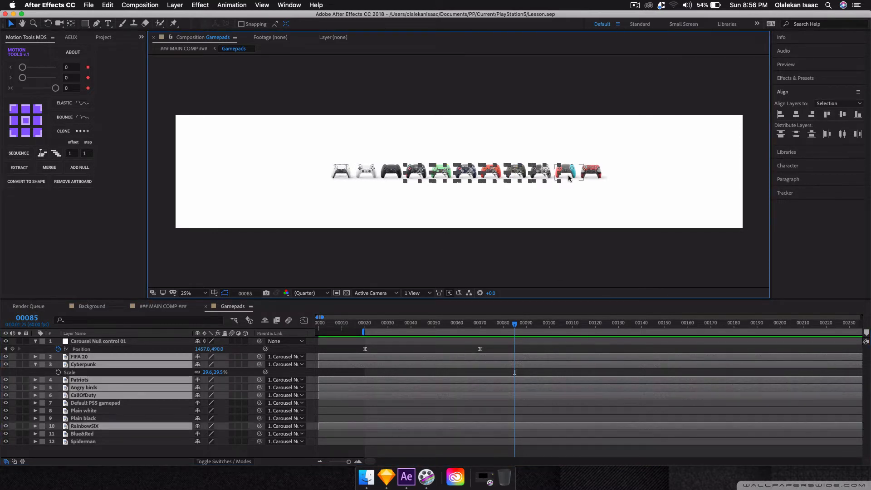
left_click(565, 174, "shift")
left_click(590, 178, "shift")
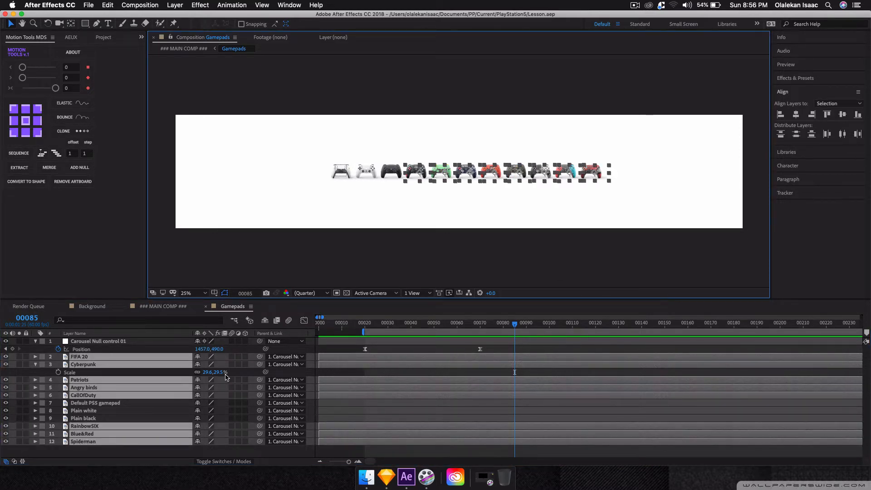
key("s")
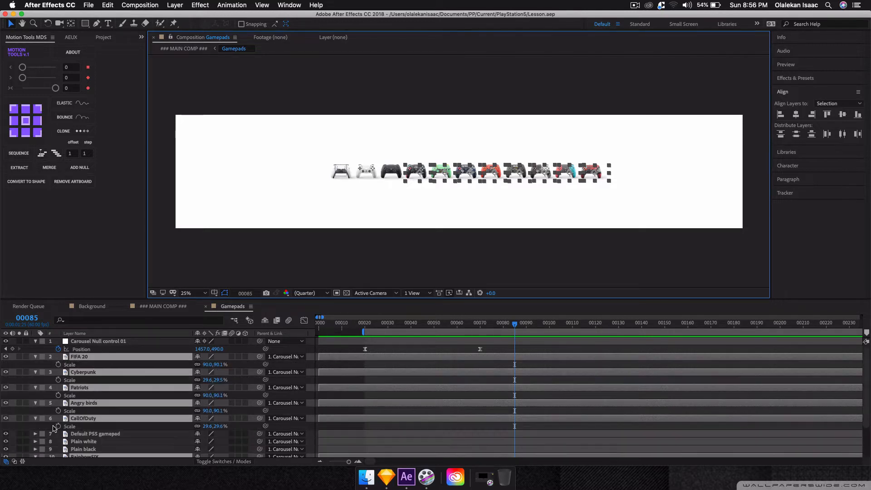
left_click(58, 364)
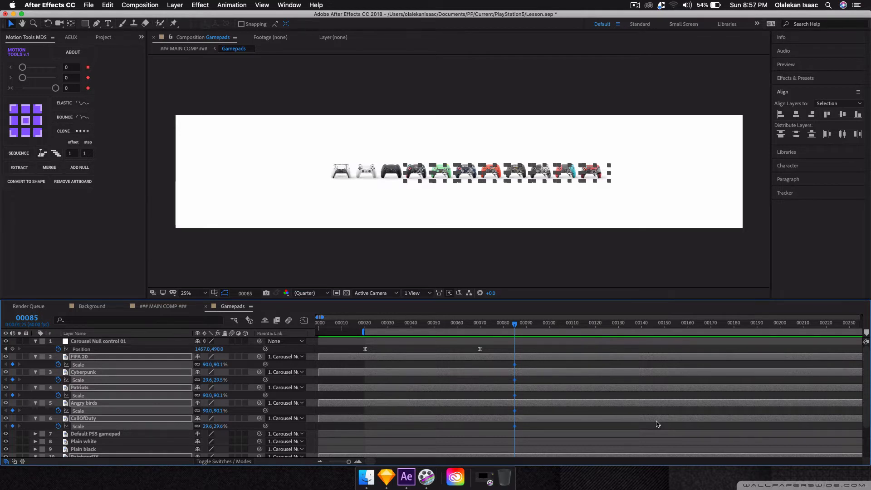
Step: At frame 165, enlarge the selected gamepads together until FIFA 20 reaches about 188% and Cyberpunk about 127% scale
left_click(701, 325)
left_click_drag(701, 327, 698, 327)
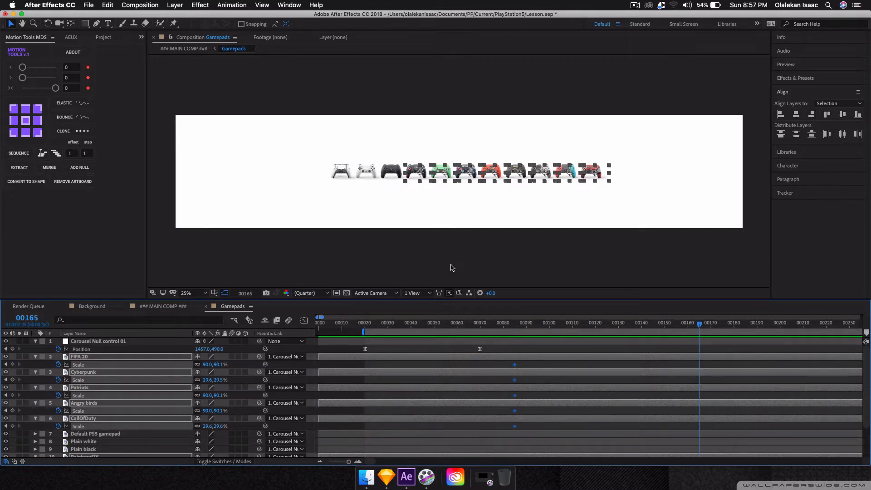
left_click_drag(207, 364, 248, 374)
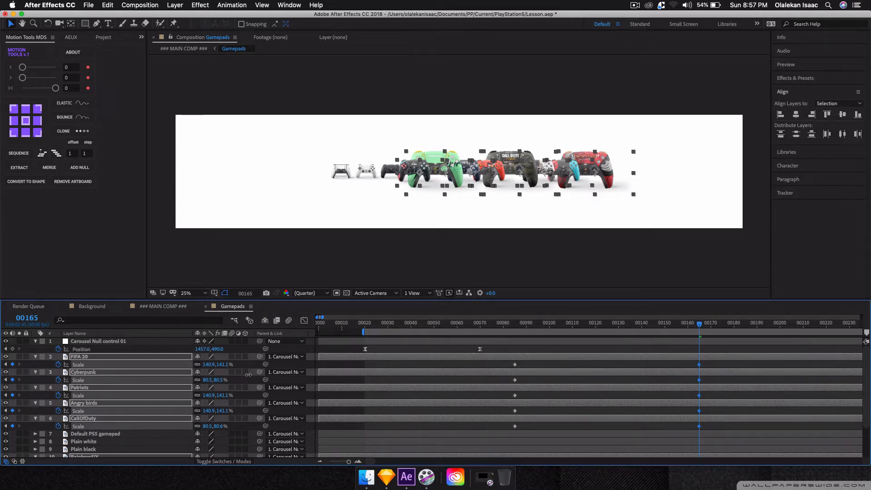
left_click_drag(253, 375, 274, 380)
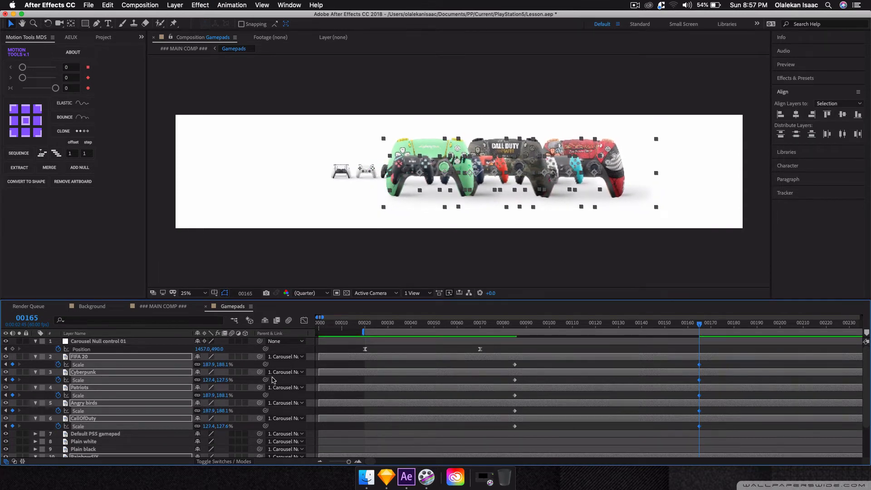
Step: Set the composition preview resolution to Full and deselect all layers
left_click(308, 293)
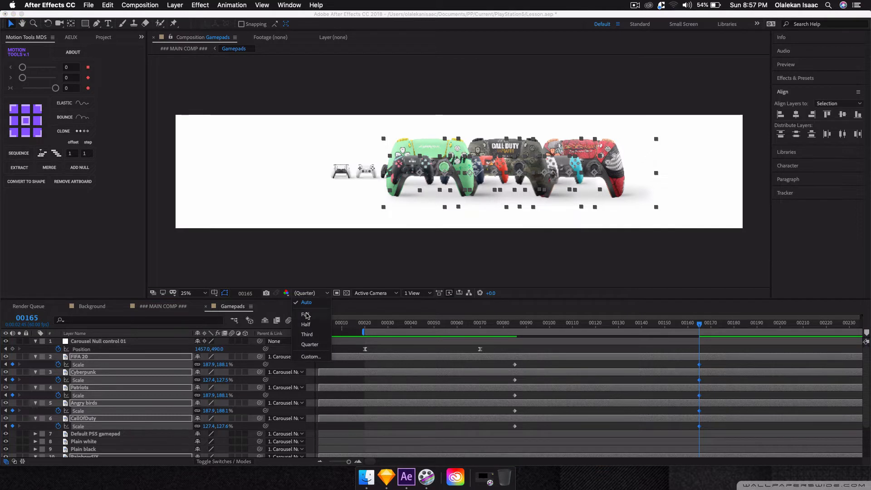
left_click(309, 316)
left_click(723, 379)
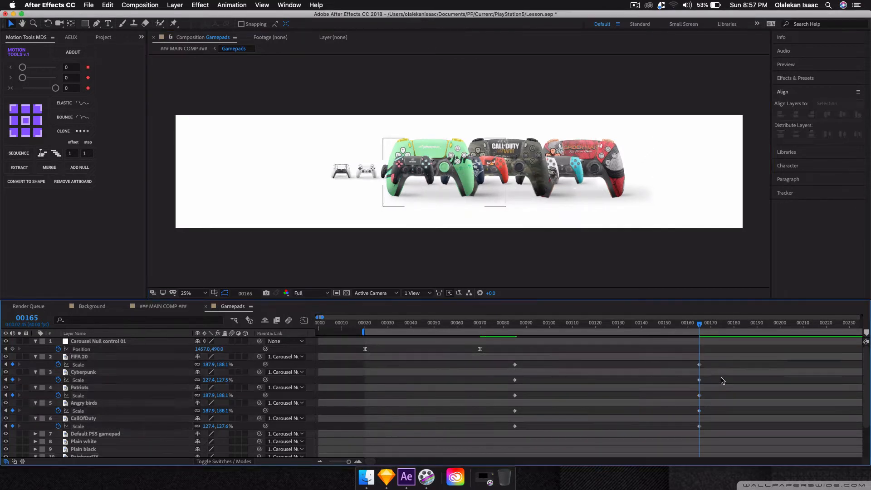
Step: Enlarge only the FIFA 20 gamepad at frame 165 to a scale of about 424%
left_click(417, 167)
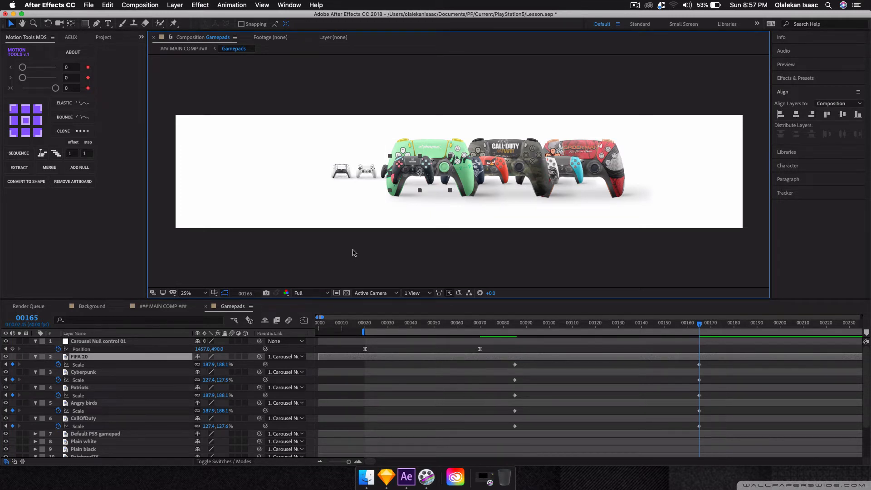
key("period")
key("space")
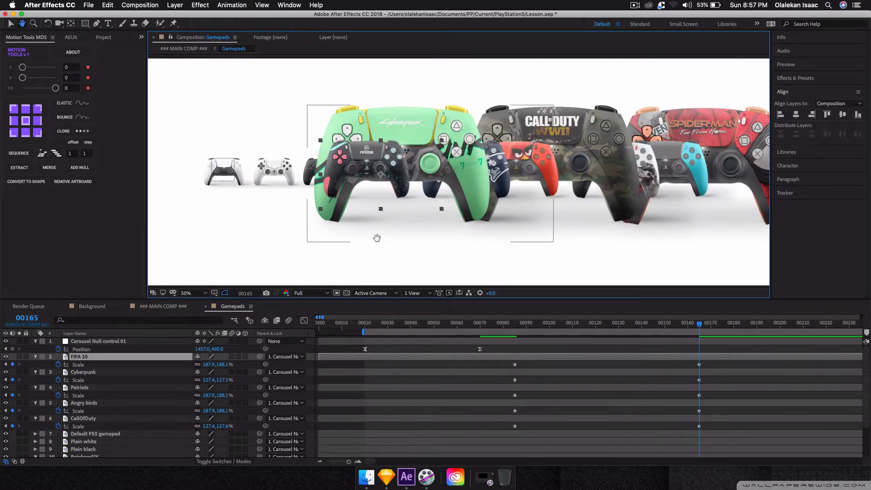
left_click_drag(377, 238, 289, 230)
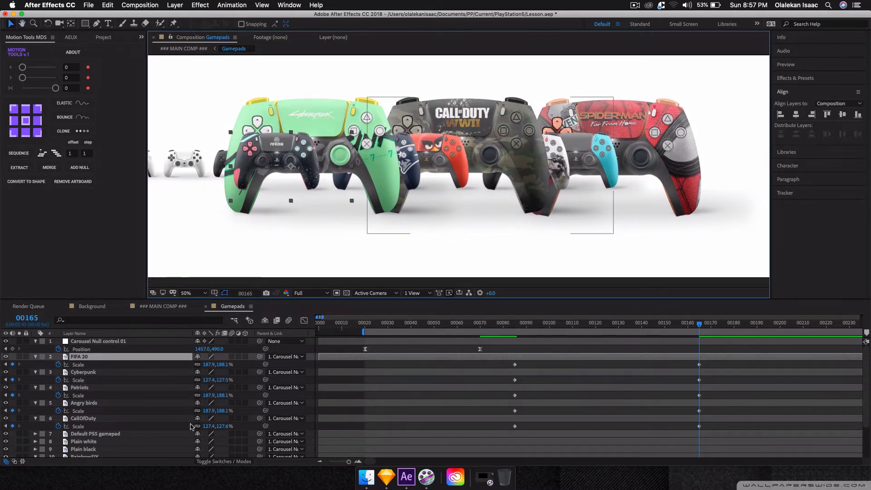
left_click_drag(220, 368, 336, 377)
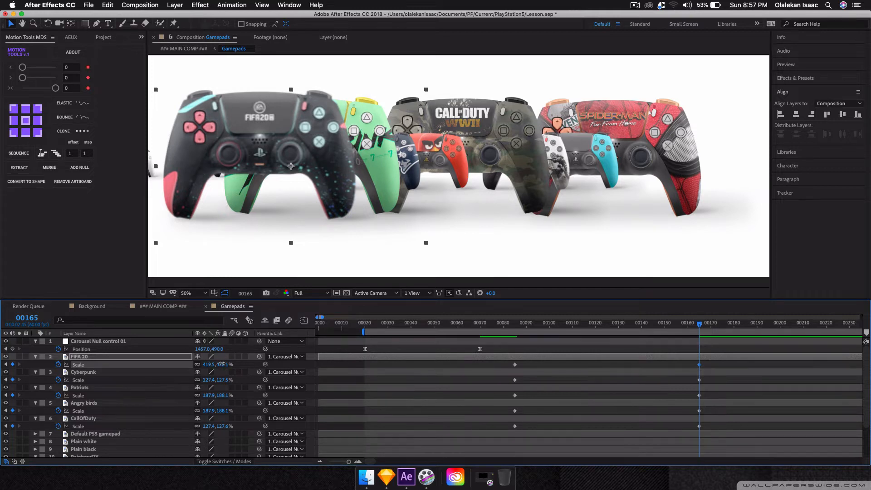
left_click_drag(221, 364, 223, 365)
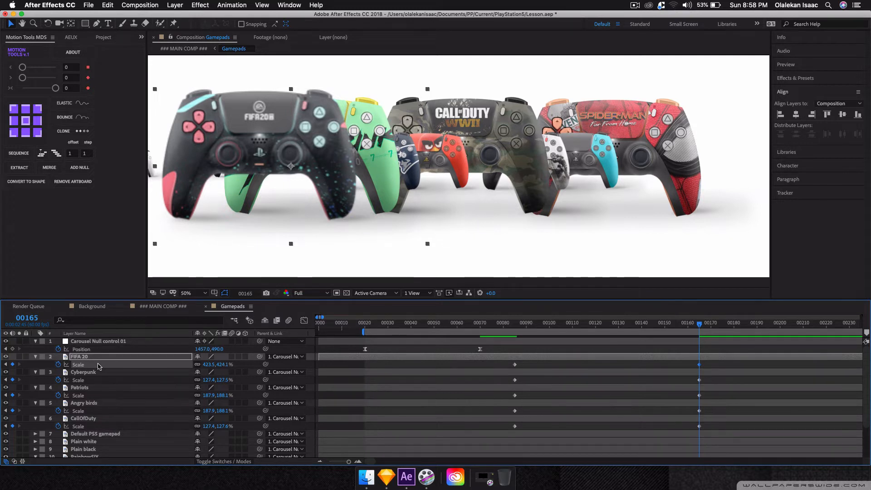
Step: At frame 165, adjust the scale of Patriots to about 321%, Angry birds to about 251% and CallOfDuty to about 69%
left_click(93, 388)
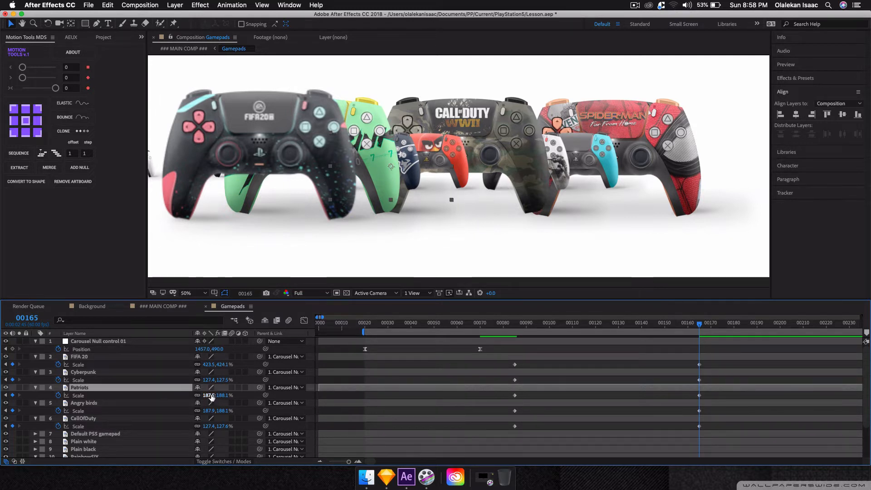
left_click_drag(213, 395, 279, 408)
left_click_drag(213, 397, 176, 425)
left_click(158, 403)
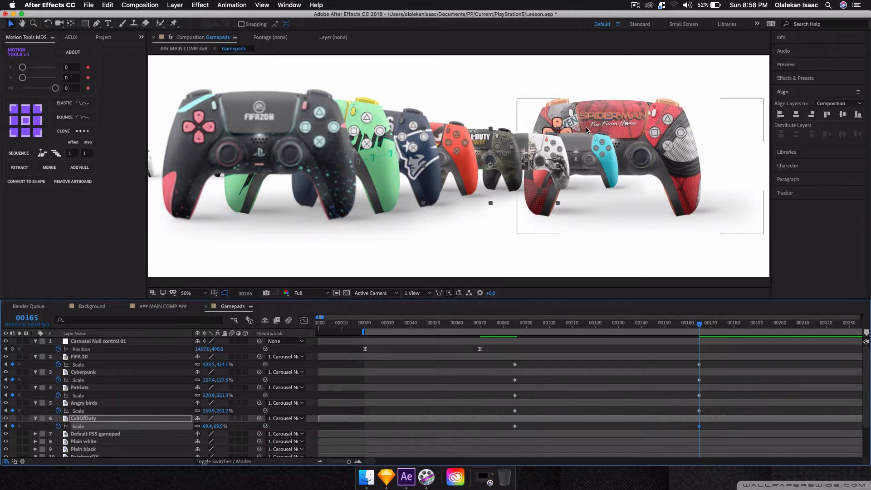
Step: Remove all Scale keyframes from the RainbowSIX, Blue&Red and Spiderman gamepads together at frame 85, keeping their small row size
key("j")
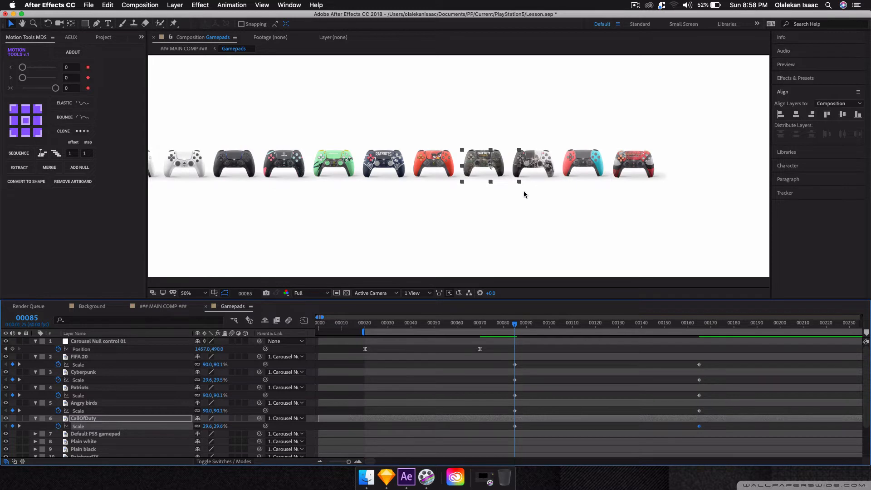
left_click(540, 167)
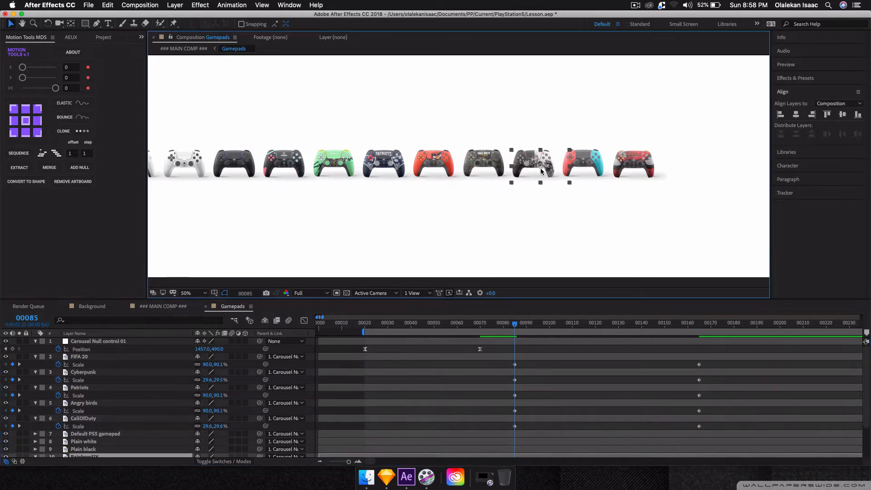
left_click(600, 162, "shift")
left_click(626, 165, "shift")
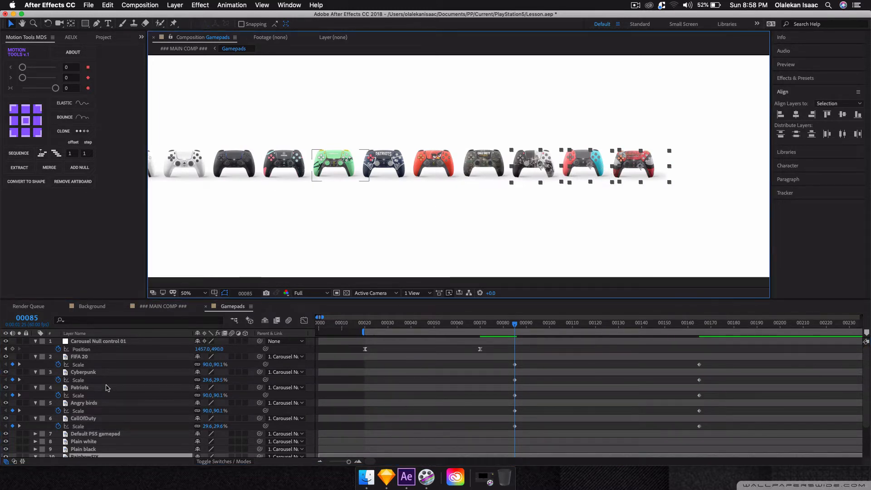
scroll(107, 388, "down", 3)
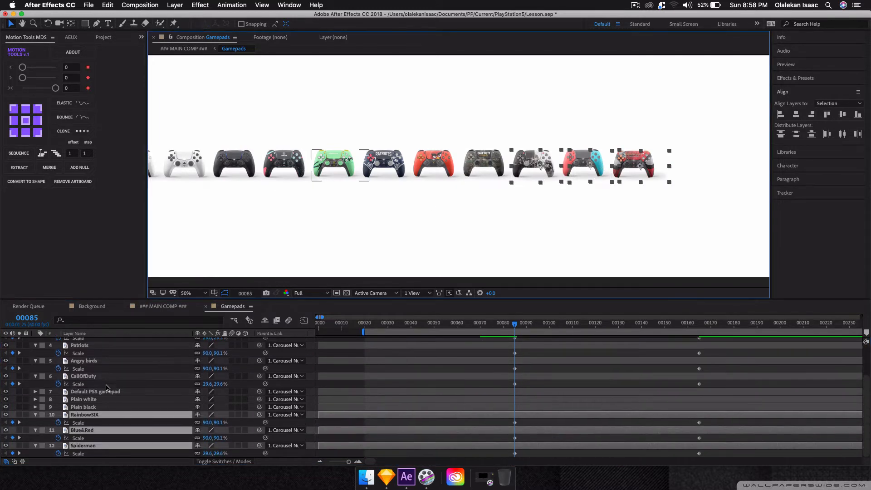
left_click(58, 422)
key("k")
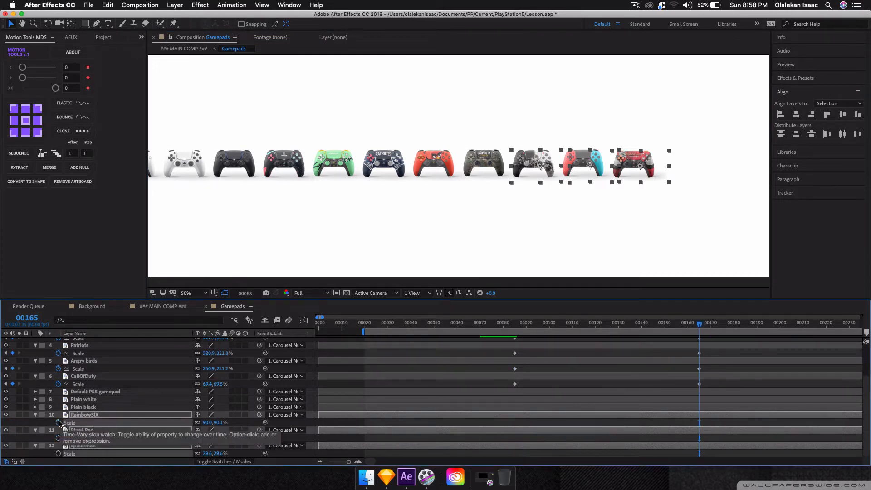
Step: Preview the gamepad scaling in the Gamepads composition and in ### MAIN COMP ###, examining the frames from 158 to 196
key("j")
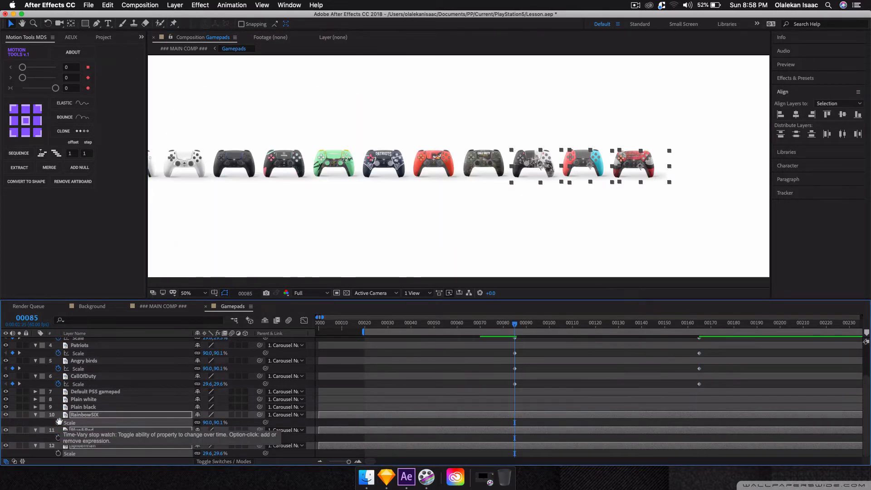
key("space")
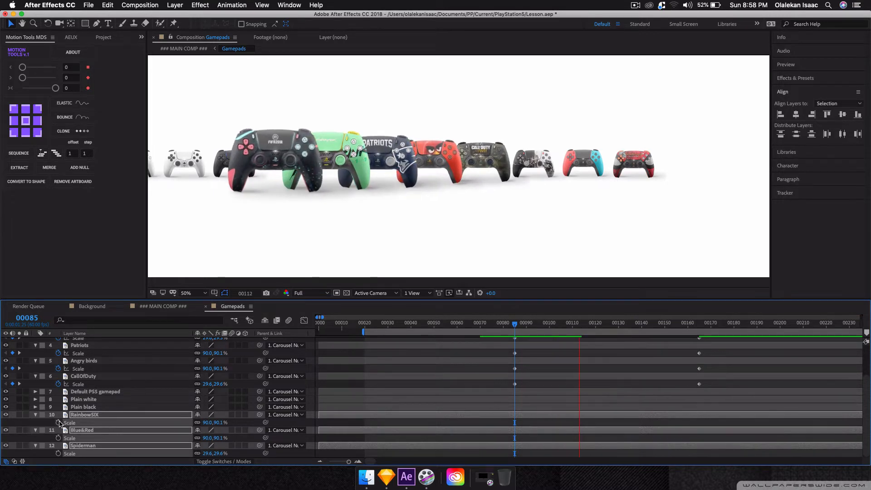
key("space")
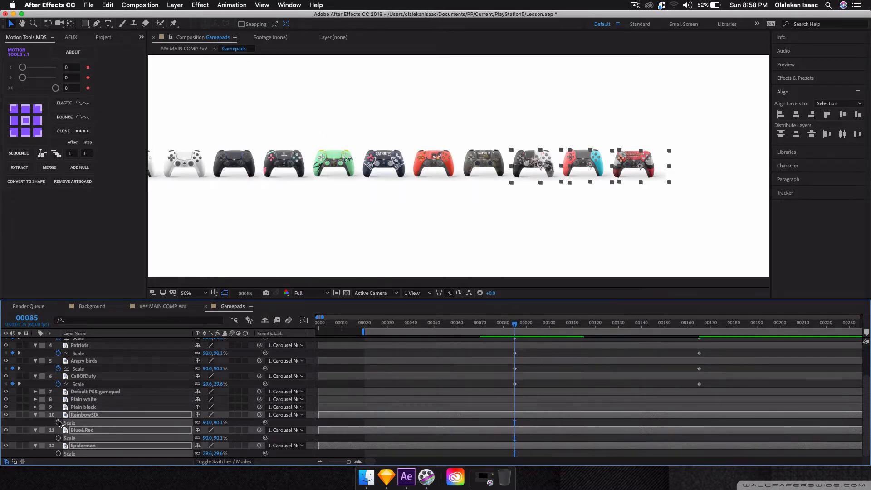
left_click(165, 306)
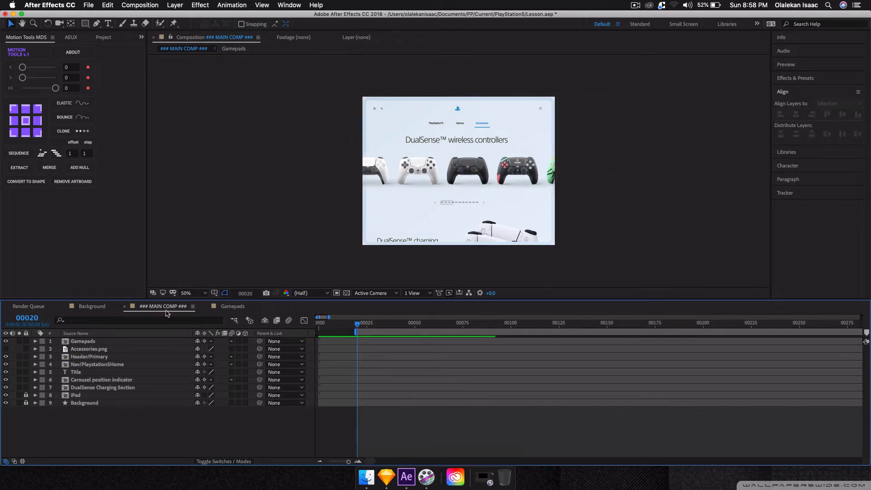
key("space")
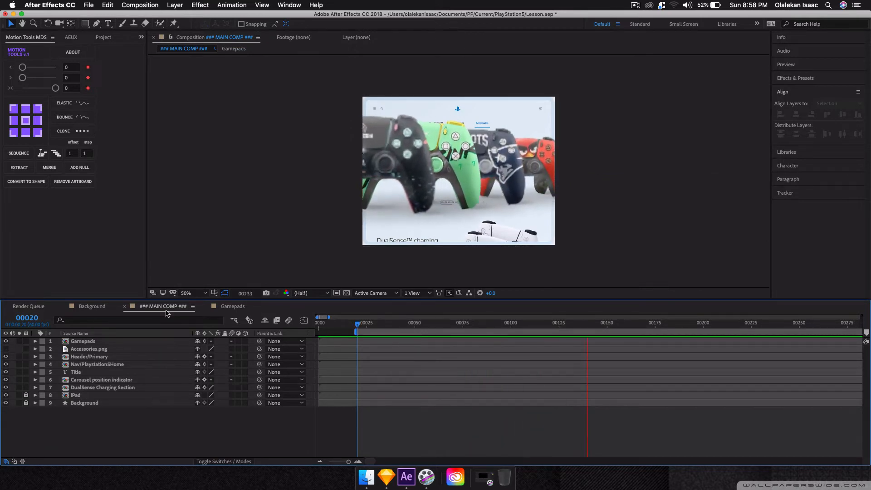
key("space")
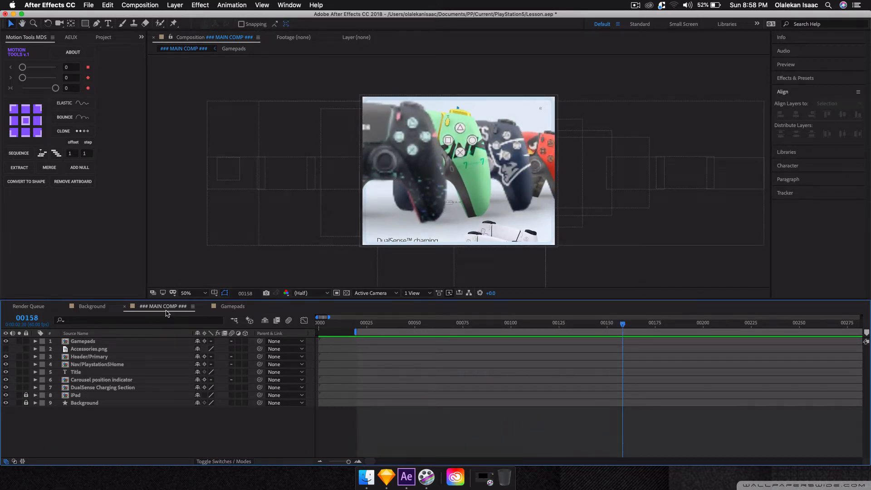
key("space")
key("space")
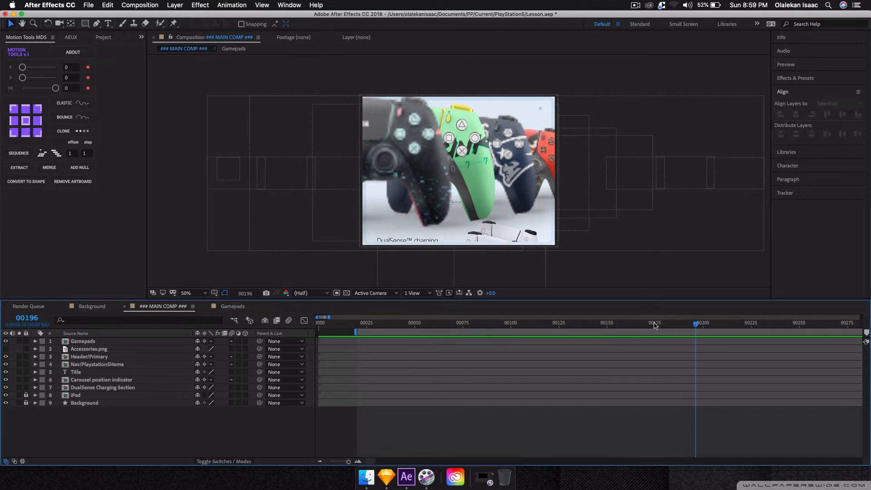
left_click_drag(657, 325, 666, 318)
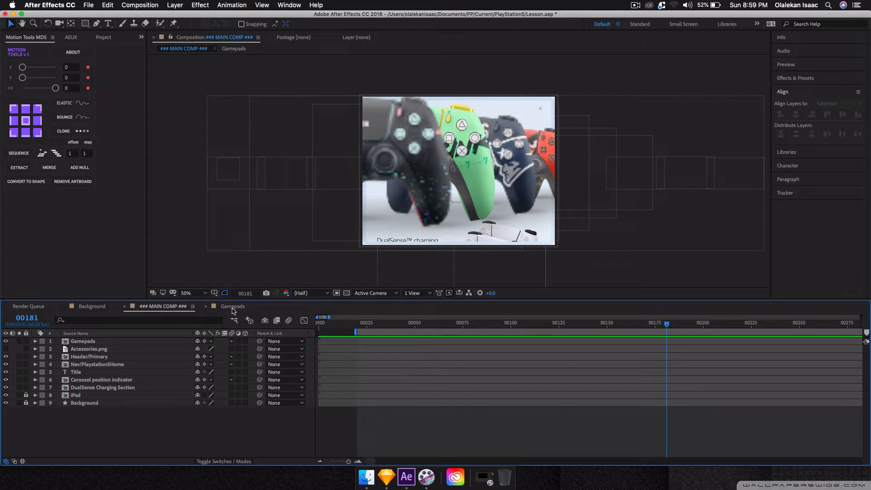
Step: At frame 165 in Gamepads, reduce FIFA 20 to about 348%, Cyberpunk 99%, Patriots 238%, Angry birds 189% and CallOfDuty 45%, and preview the main composition
left_click(232, 306)
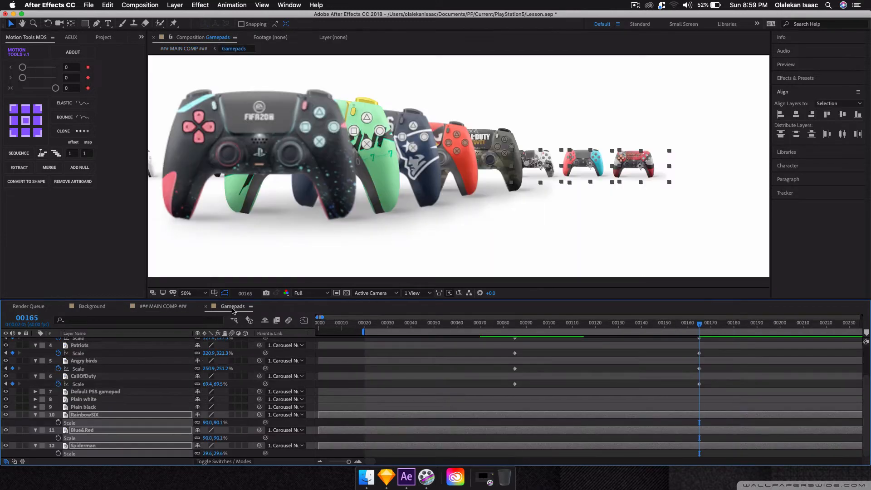
scroll(234, 363, "up", 3)
left_click(243, 366)
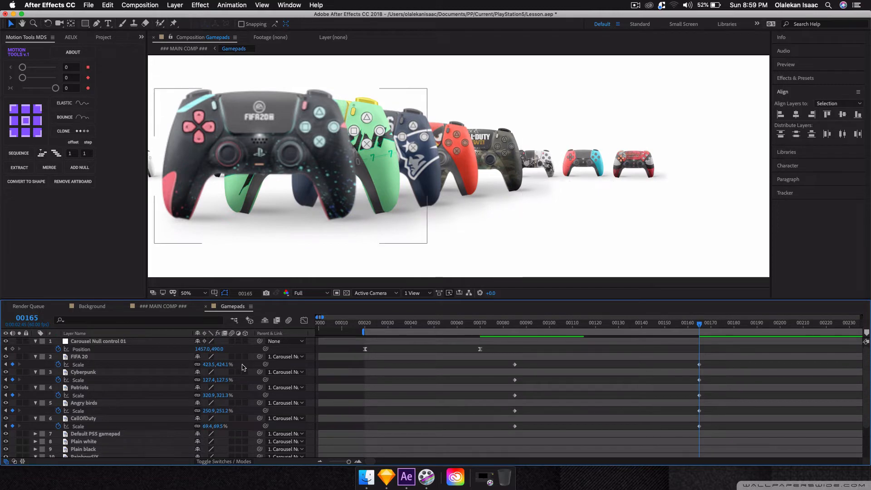
left_click_drag(223, 364, 158, 388)
left_click(163, 306)
left_click(232, 306)
left_click(168, 372)
left_click(163, 306)
left_click(232, 306)
left_click_drag(208, 410, 200, 427)
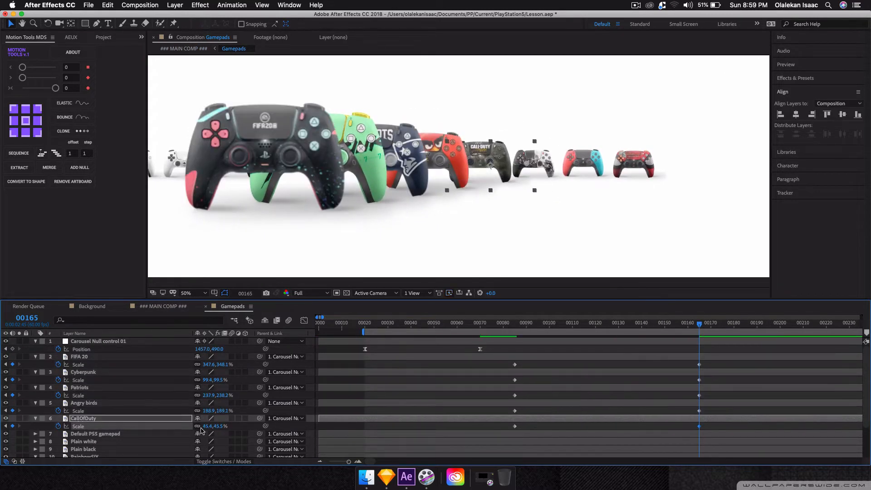
left_click(169, 306)
key("space")
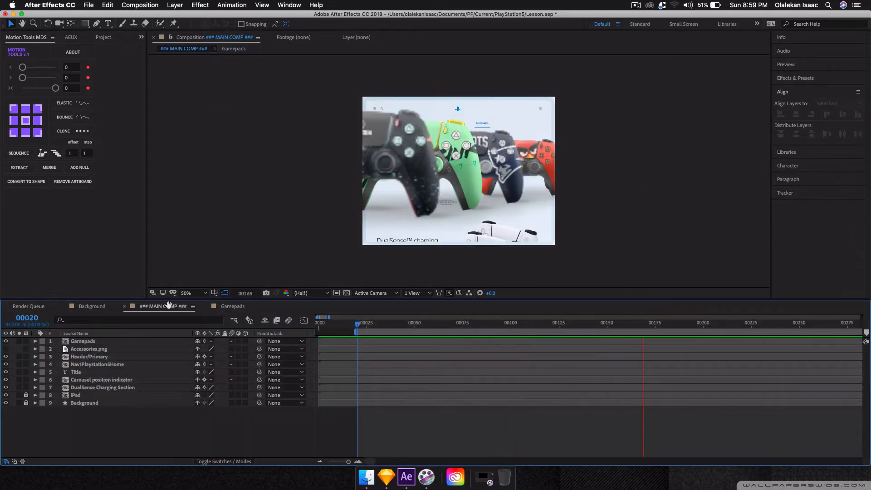
Step: Ease the frame 165 Scale keyframes of the FIFA 20 to CallOfDuty layers with a Motion Tools in-and-out value of 100
left_click(232, 306)
left_click_drag(507, 361, 529, 436)
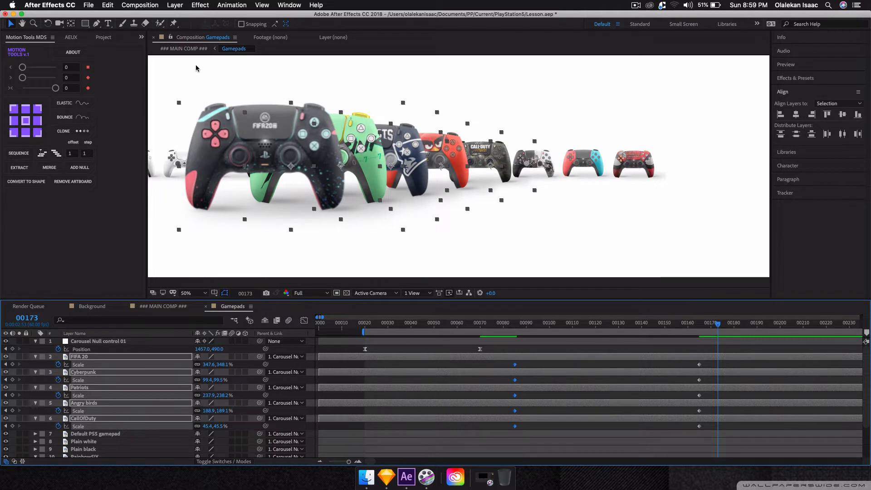
key("j")
key("j")
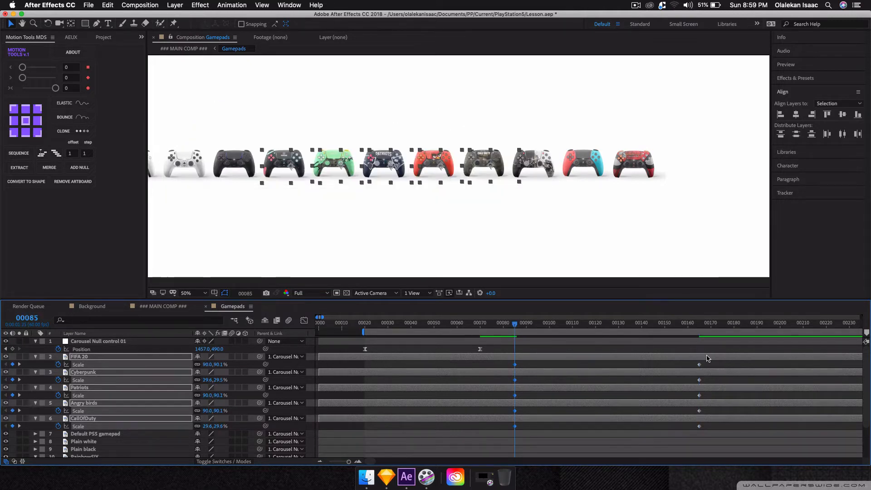
key("k")
left_click_drag(691, 363, 700, 431)
left_click(71, 87)
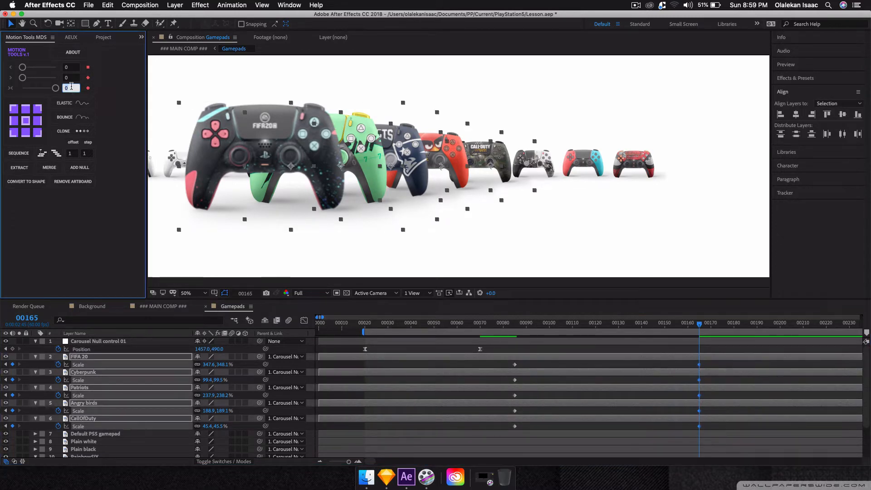
type("100")
key("Return")
Step: Ease the frame 85 Scale keyframes of the same five gamepad layers with a Motion Tools in-and-out value of 0
left_click_drag(506, 364, 519, 429)
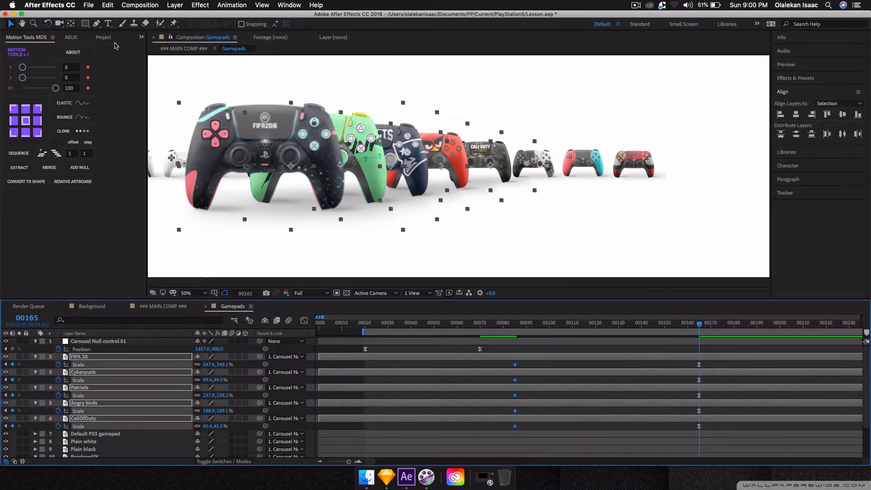
left_click(76, 87)
type("0")
key("Return")
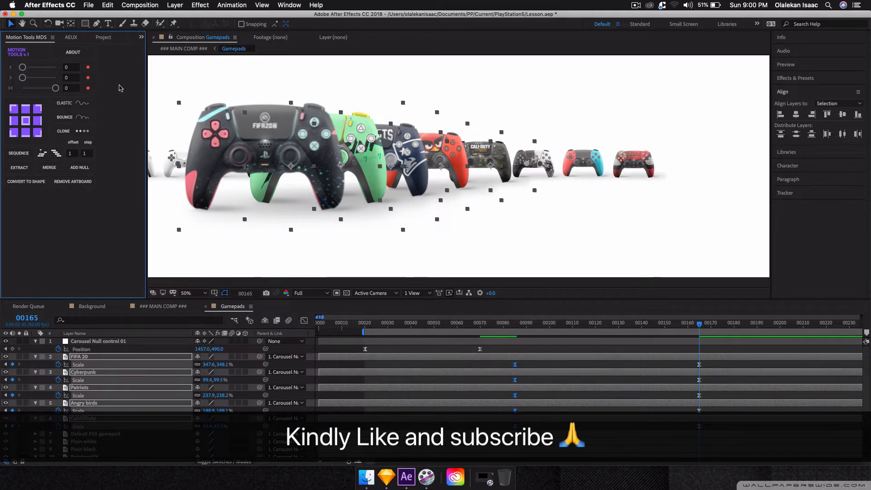
Step: Preview the eased gamepad scaling from frame 73 in Gamepads and examine frame 165 in ### MAIN COMP ###
left_click(514, 324)
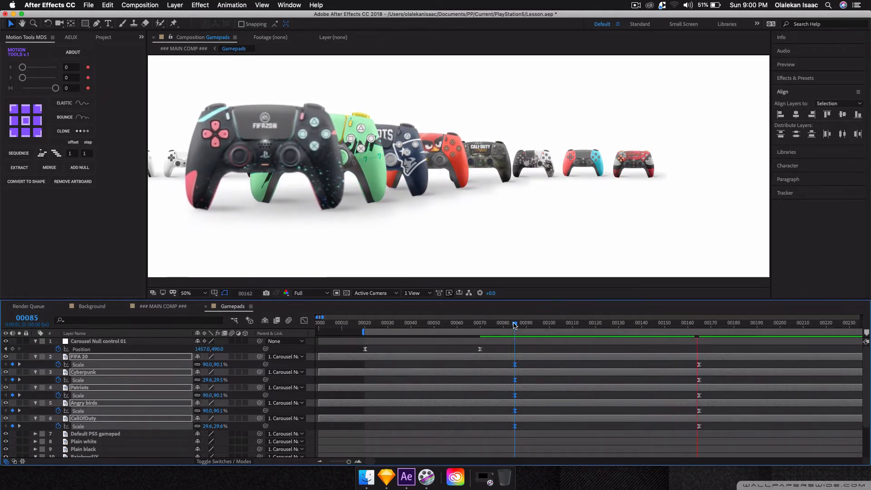
left_click(486, 327)
key("space")
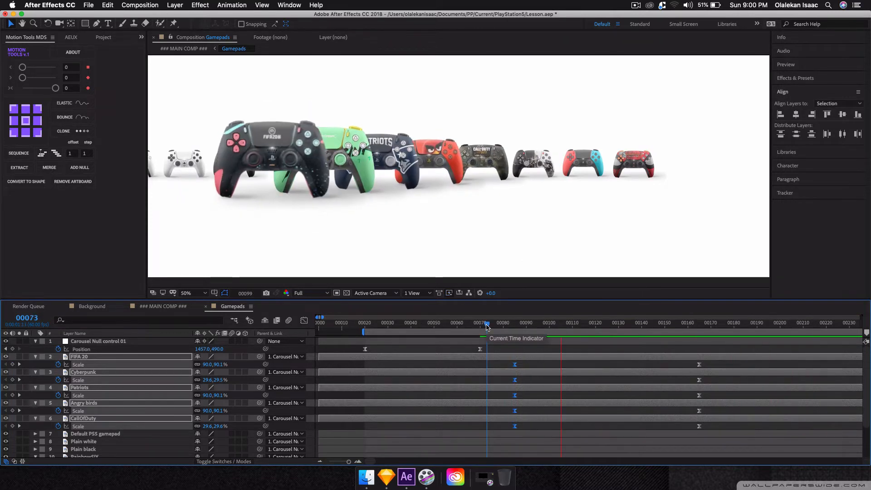
key("space")
key("space")
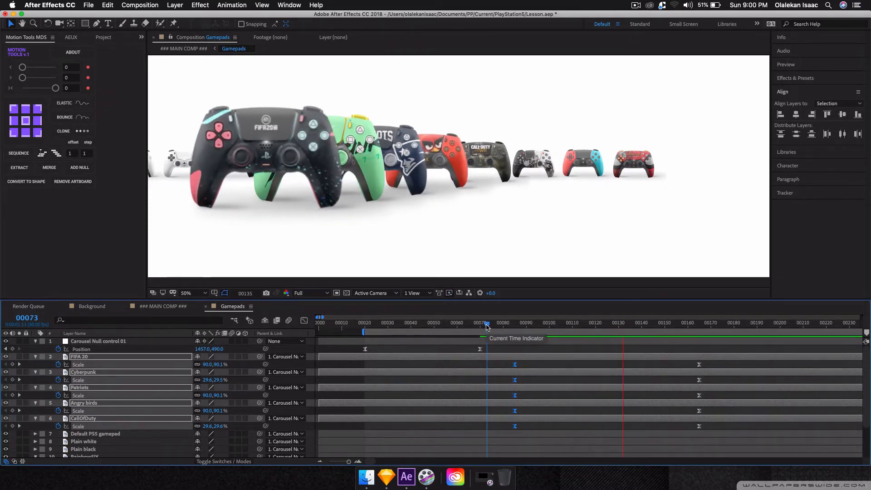
key("space")
key("space")
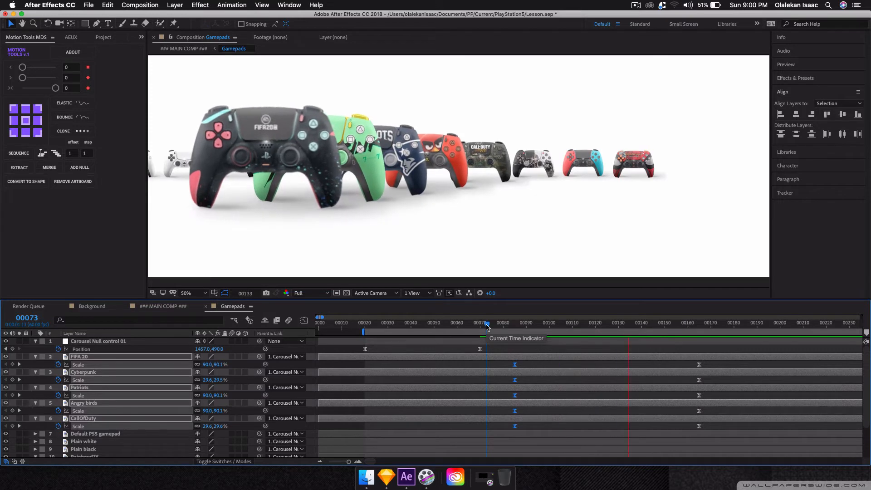
key("j")
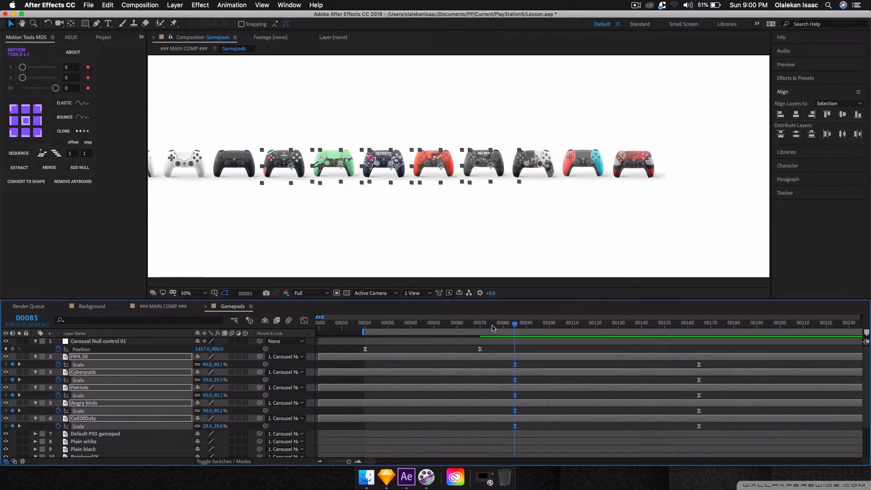
mouse_move(516, 327)
left_mouse_down()
mouse_move(532, 328)
mouse_move(515, 329)
left_mouse_up()
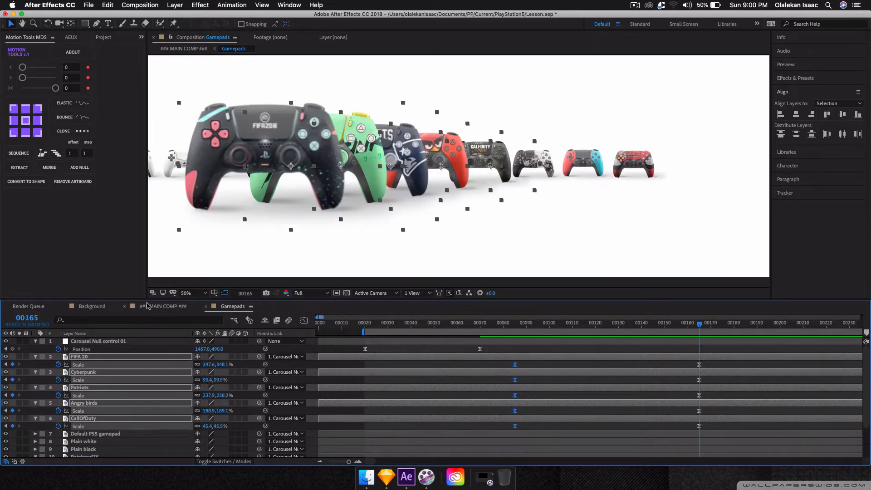
left_click(179, 306)
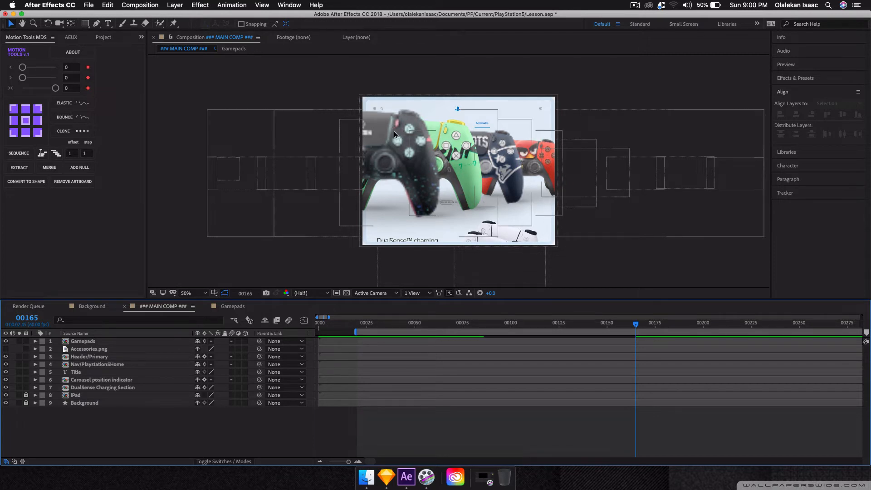
Step: At frame 85 in Gamepads, reveal the Position properties of the FIFA 20 to CallOfDuty layers and collapse those layers
left_click(232, 306)
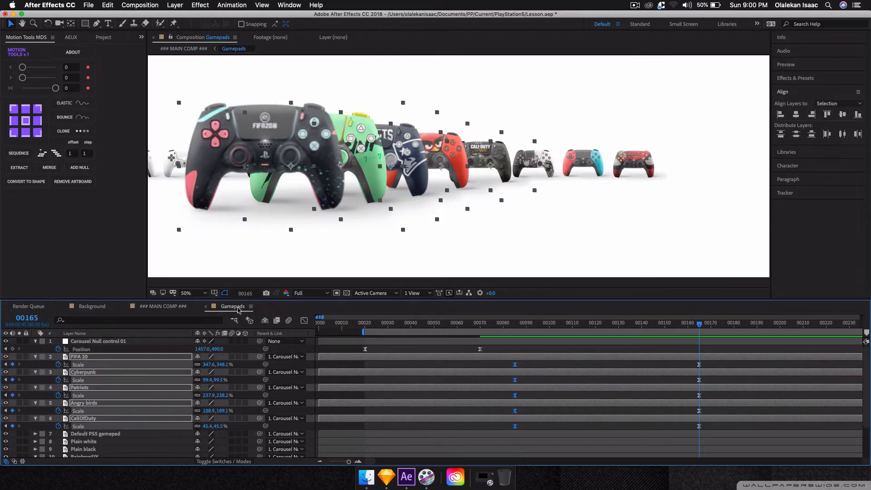
key("j")
key("shift+p")
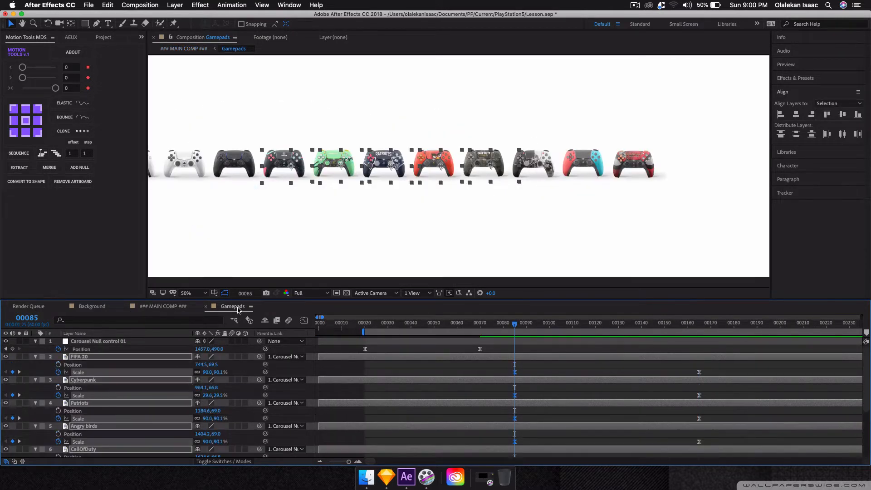
scroll(229, 366, "down", 1)
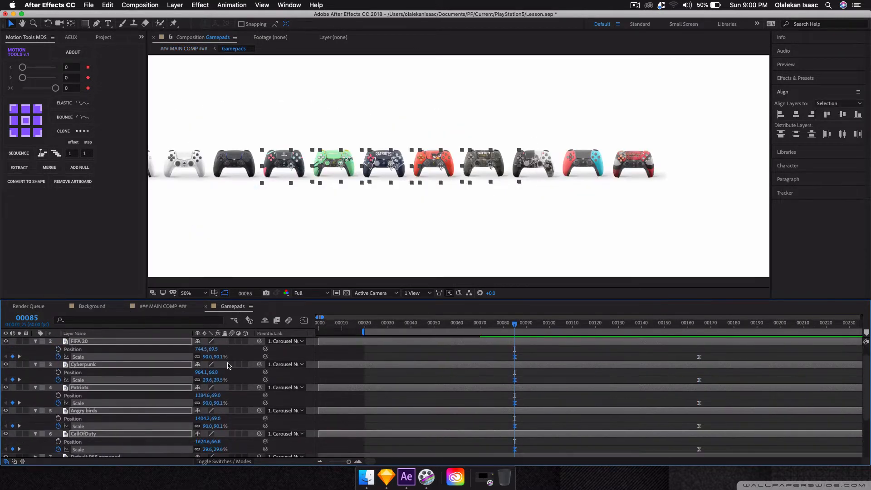
key("u")
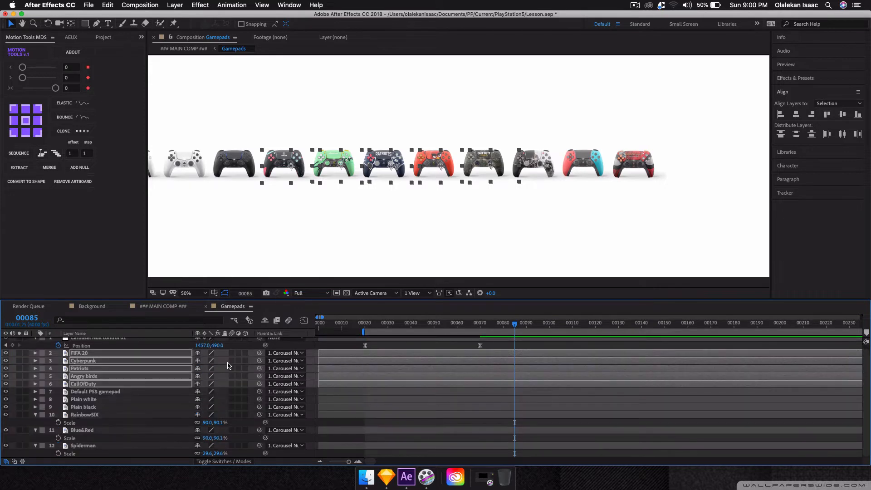
Step: Collapse the RainbowSIX, Blue&Red and Spiderman layers and briefly check the Position property of the FIFA 20 layer
left_click(163, 400)
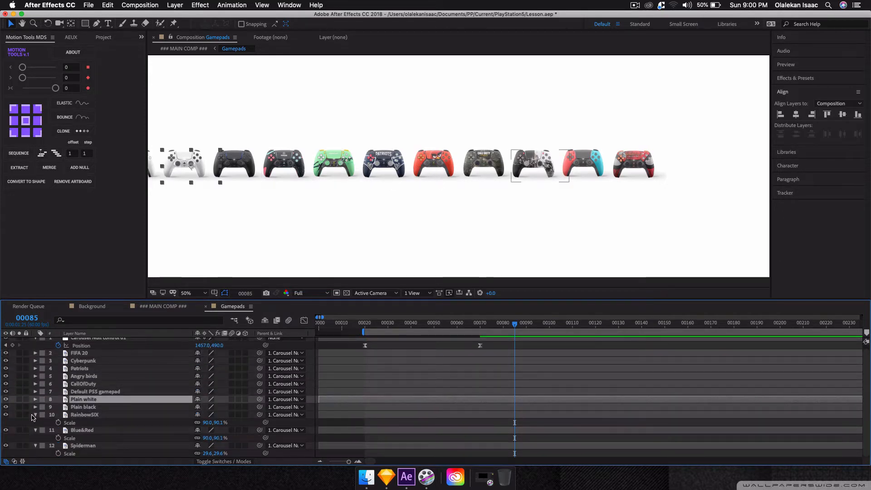
left_click(35, 415)
left_click(35, 425)
left_click(34, 433)
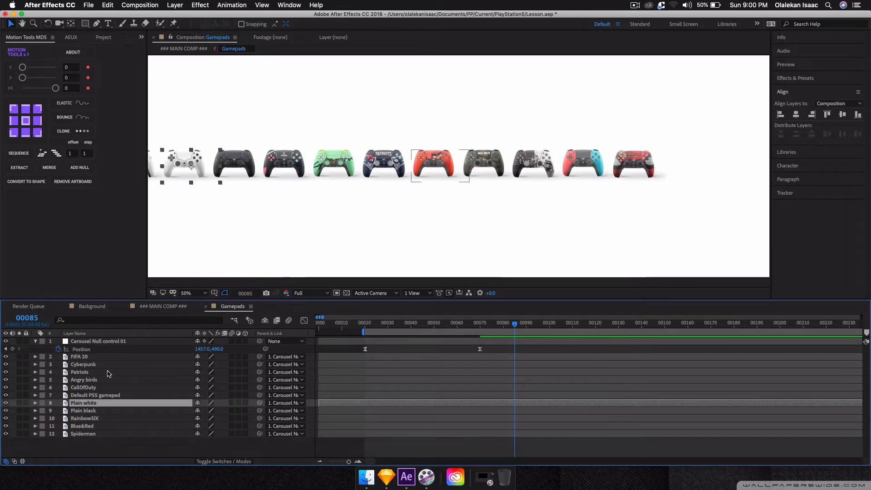
left_click(101, 356)
key("p")
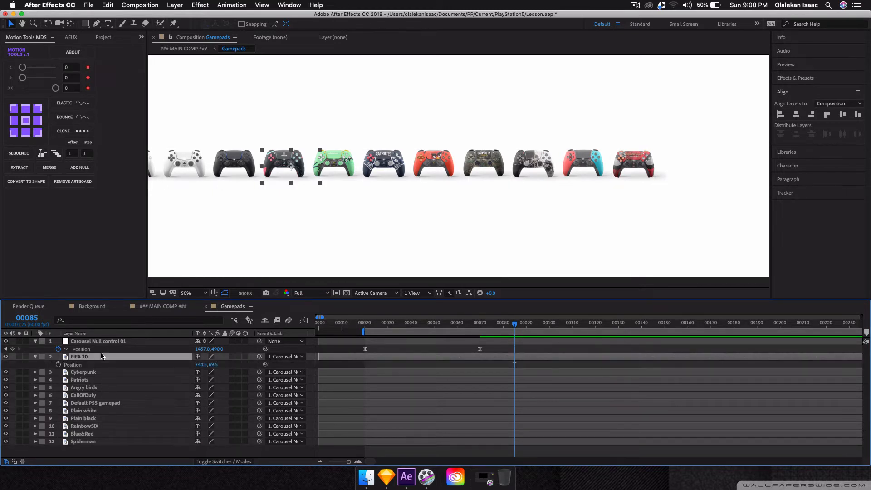
key("p")
Step: Mark the RainbowSIX, Blue&Red and Spiderman layers as shy and hide them from the Gamepads timeline
left_click(87, 434)
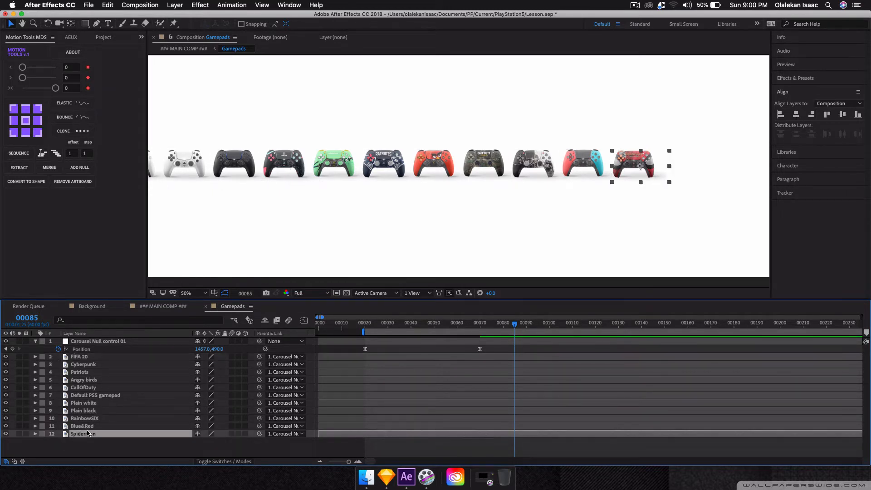
left_click(90, 426, "shift")
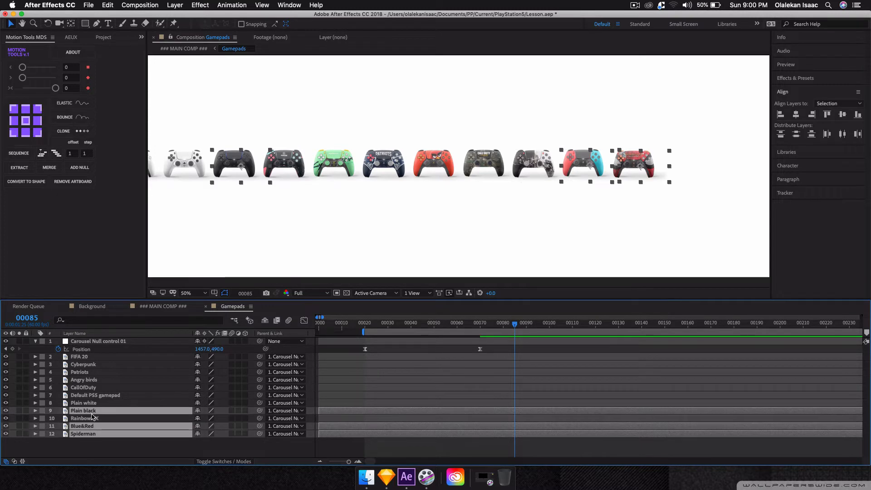
left_click(89, 419, "shift")
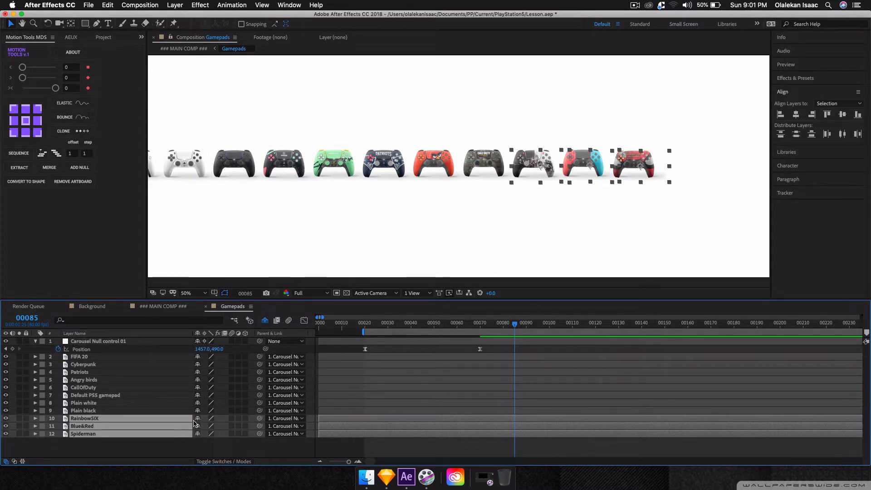
key("Delete")
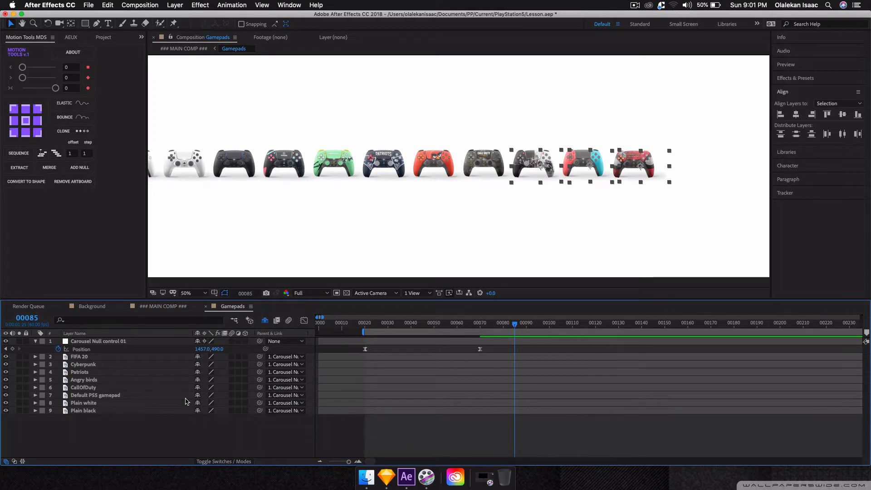
Step: Hide the Default PS5 gamepad, Plain white and Plain black layers from the timeline as shy layers
left_click(159, 157)
left_click(179, 165, "shift")
left_click(215, 155, "shift")
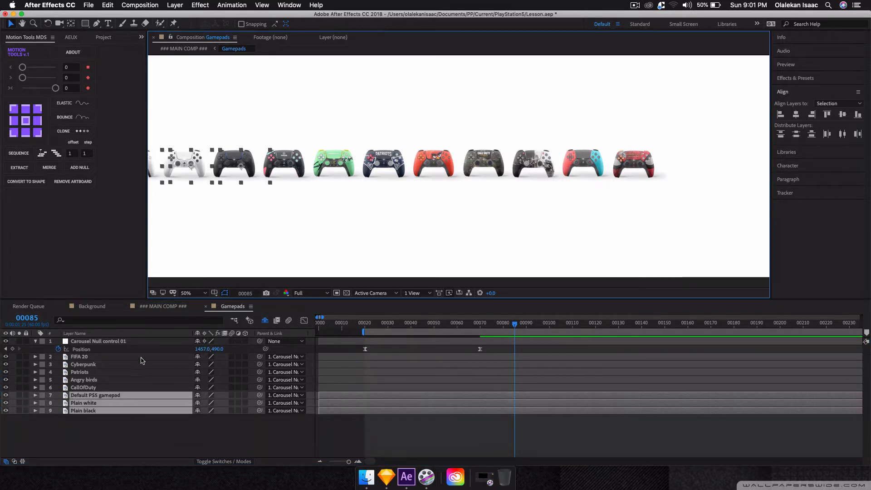
key("Delete")
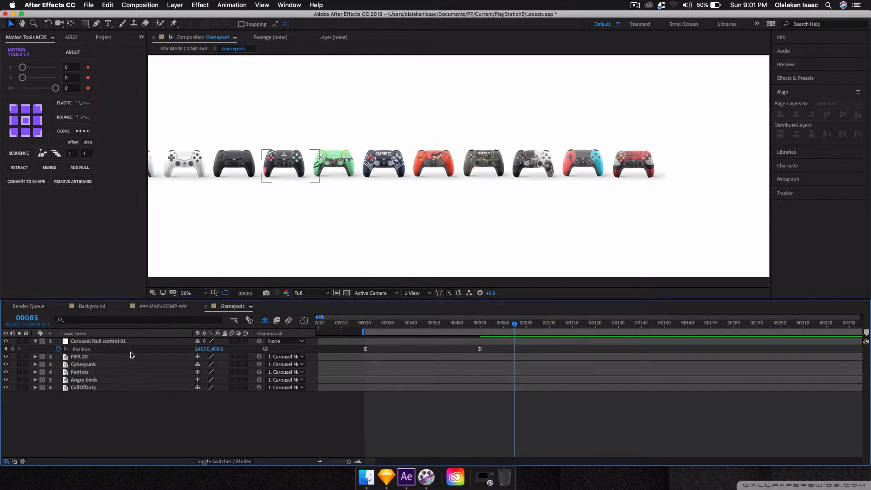
Step: Show the FIFA 20 layer's Position alongside its keyframed Scale and set a Position keyframe at frame 85
left_click(122, 357)
key("u")
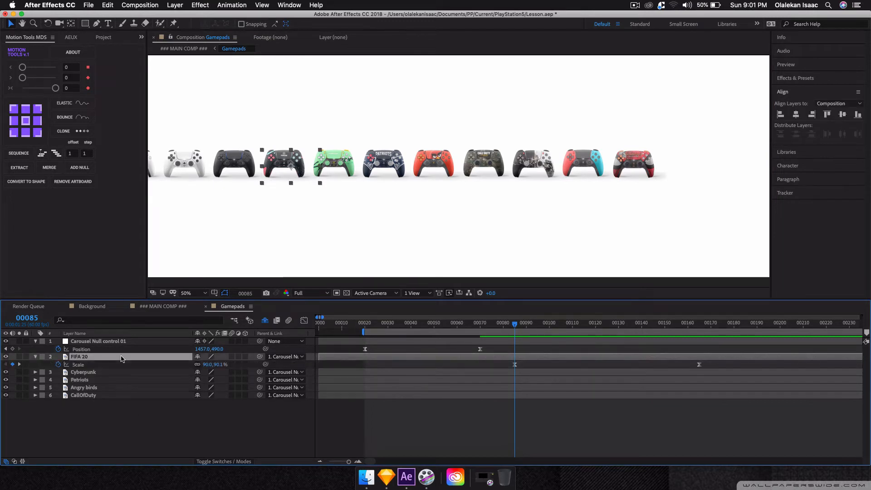
key("shift+p")
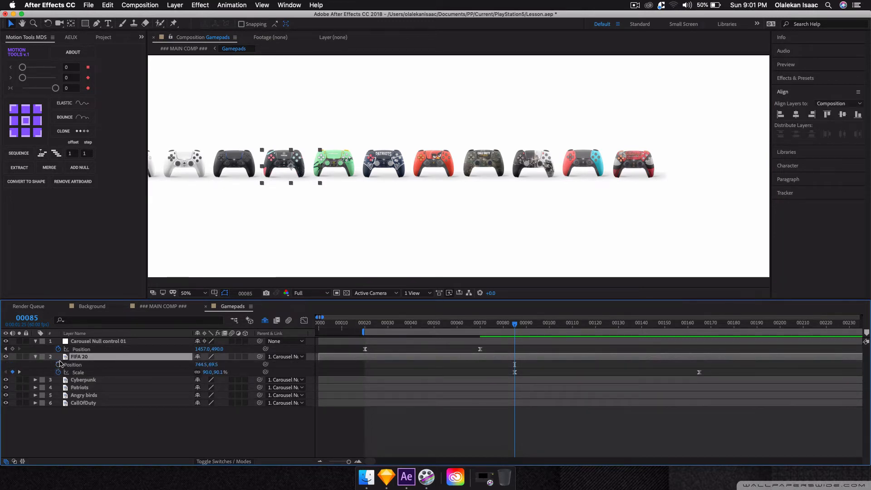
left_click(58, 364)
Step: At frame 165, set the FIFA 20 layer's X position to 454.5, checking the framing in ### MAIN COMP ###
key("k")
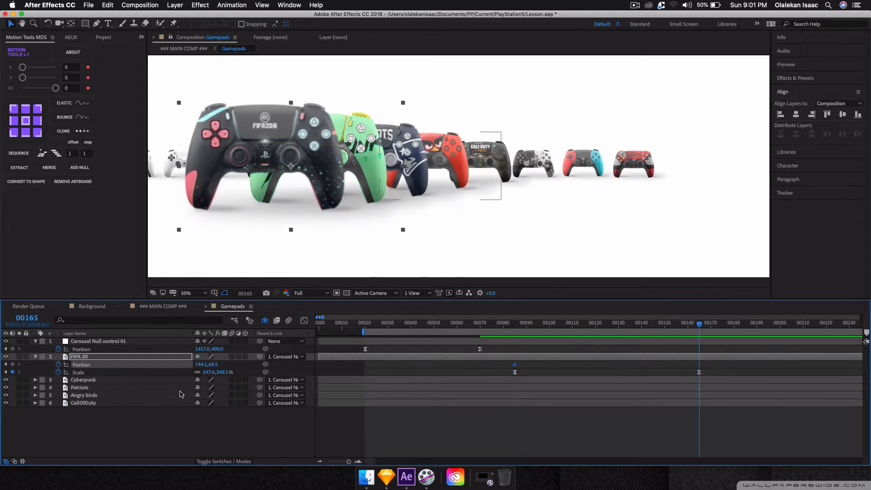
left_click_drag(191, 366, 53, 354)
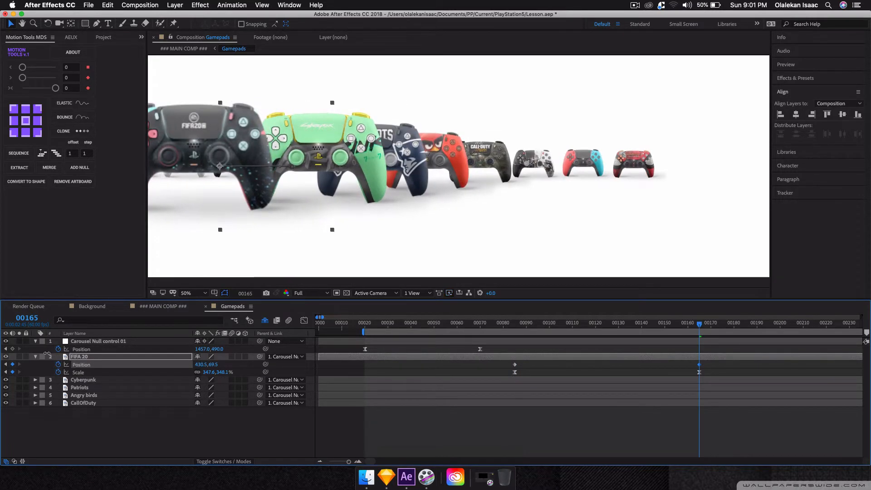
left_click(174, 307)
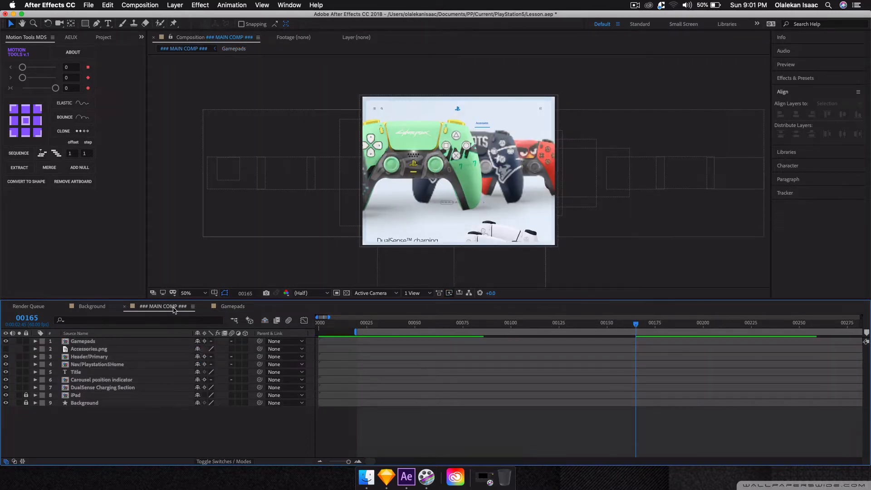
left_click(242, 307)
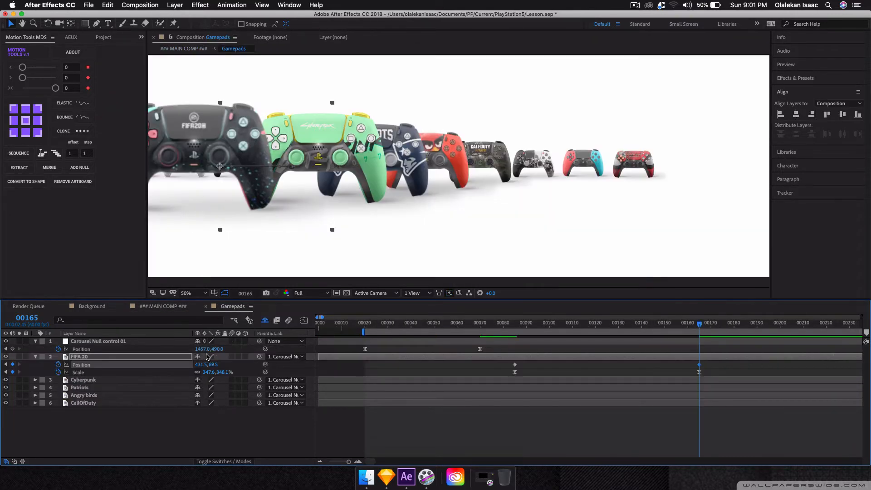
left_click_drag(198, 364, 204, 364)
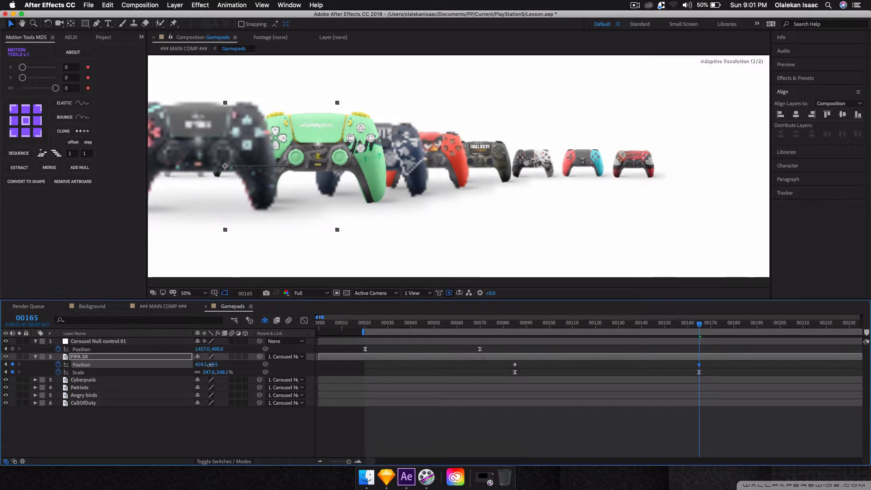
left_click(165, 307)
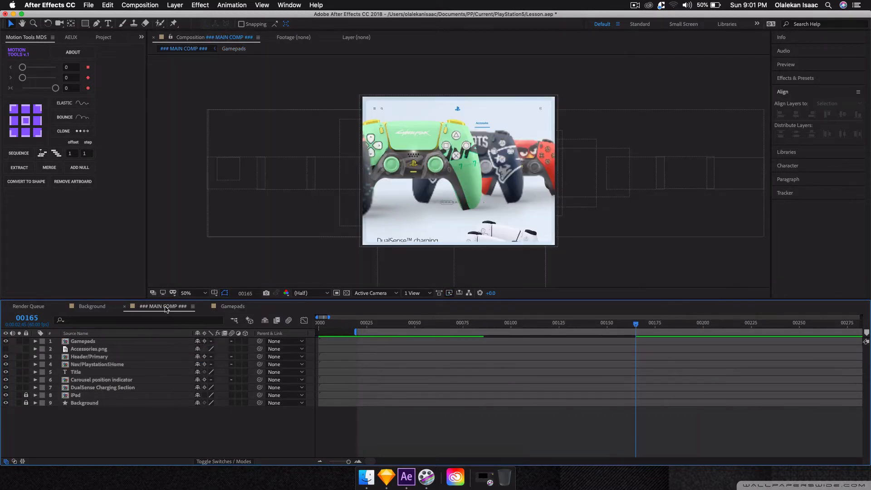
left_click(249, 307)
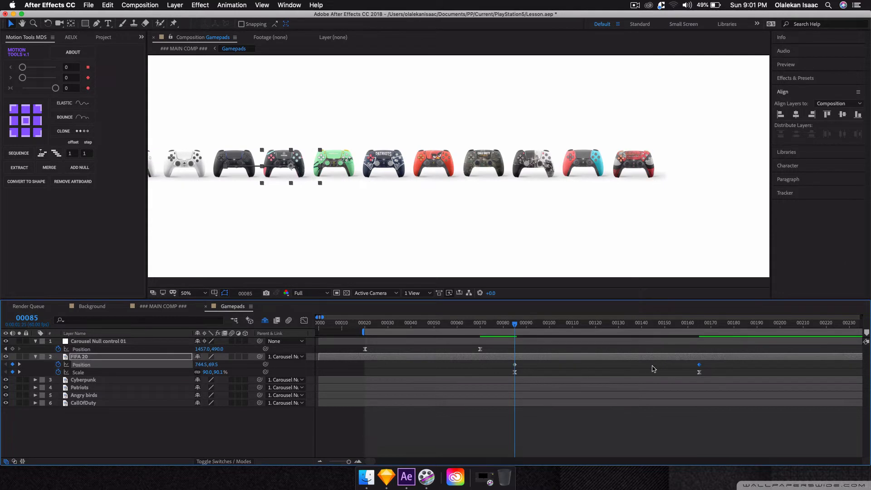
Step: Apply Motion Tools in-and-out easing of 100 to FIFA 20's frame 165 Position and Scale keyframes and 0 to its frame 85 Position keyframe
left_click_drag(692, 363, 727, 372)
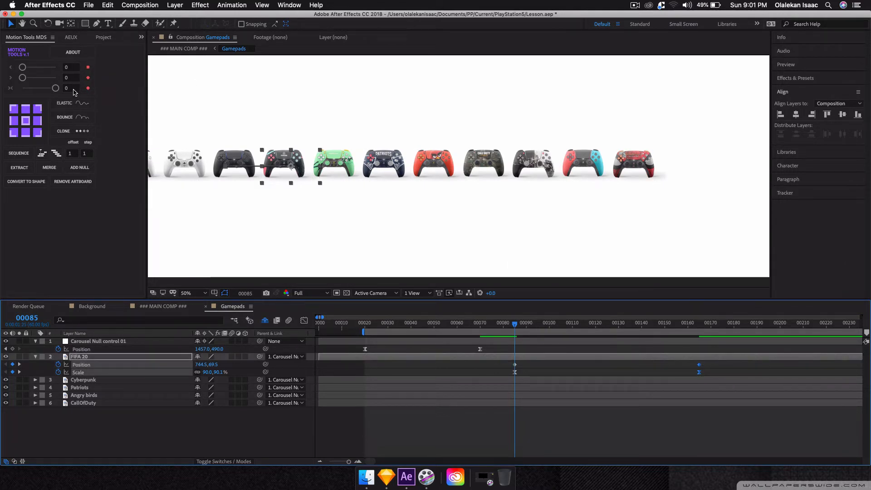
left_click(74, 90)
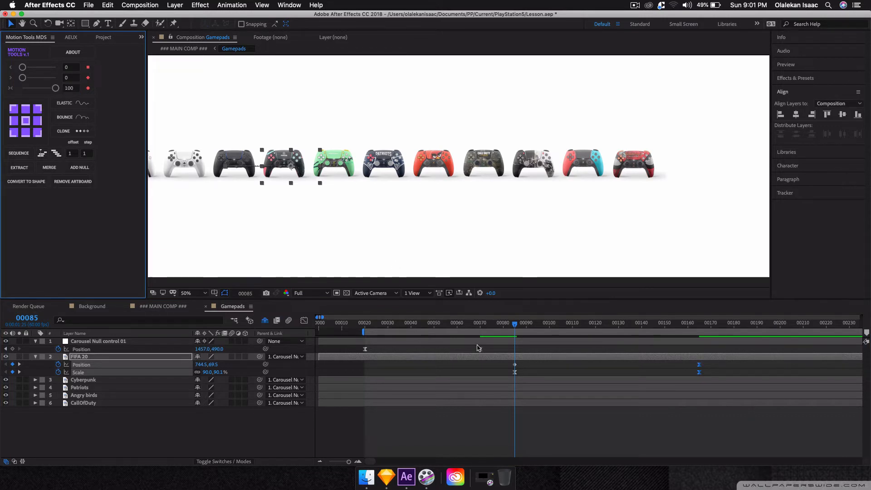
left_click(514, 364)
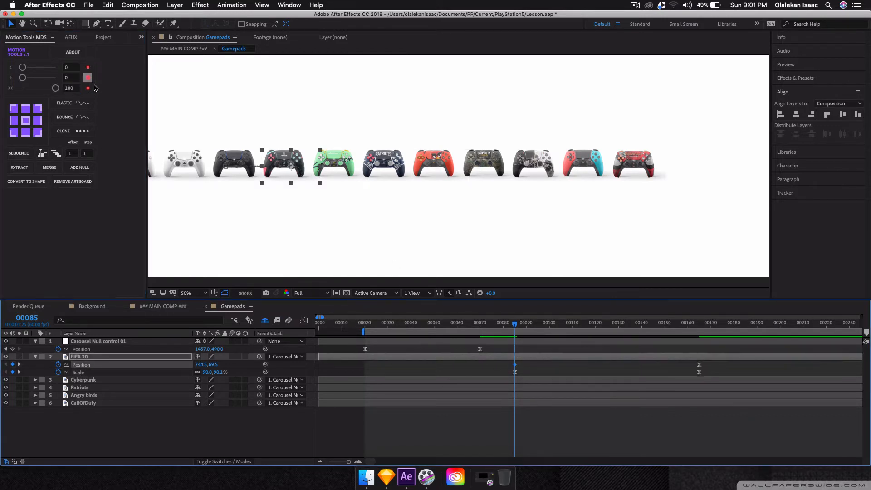
left_click(79, 90)
type("0")
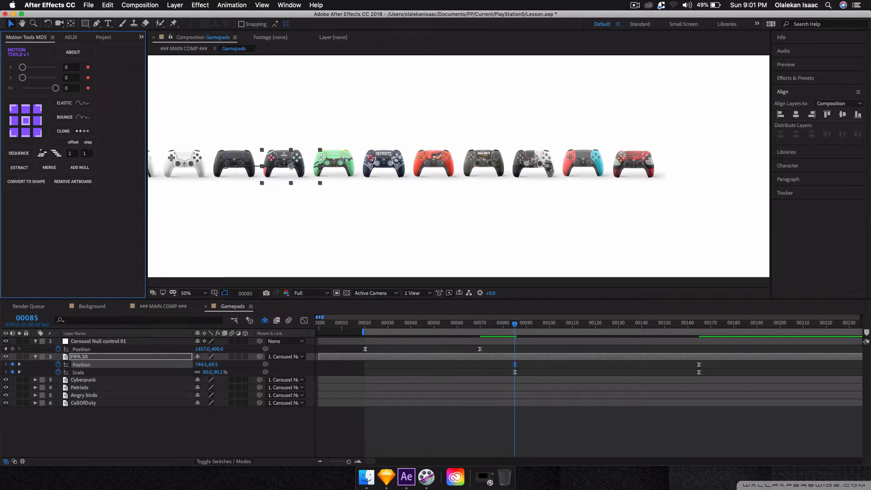
key("Return")
Step: Preview the FIFA 20 gamepad's movement from frame 85 and save the project
key("space")
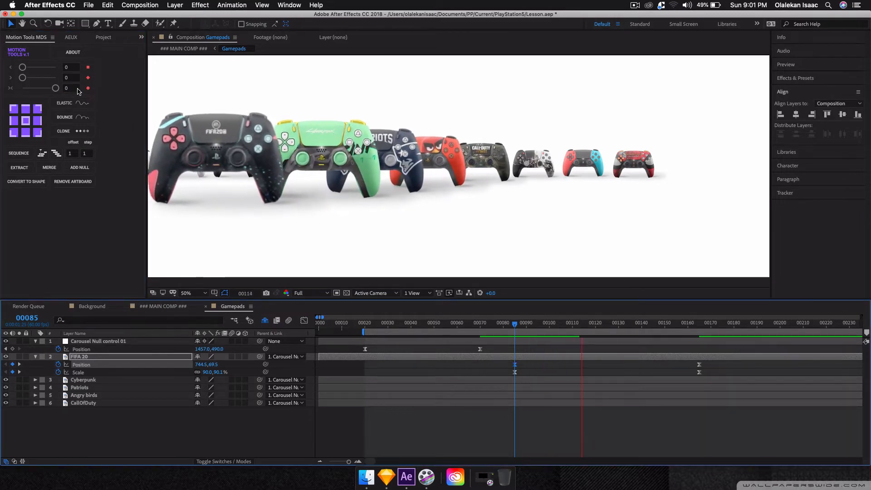
key("space")
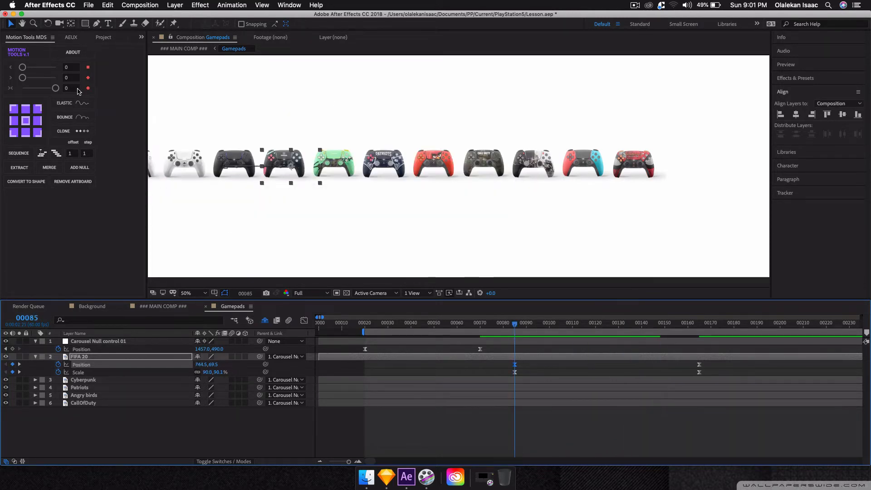
key("space")
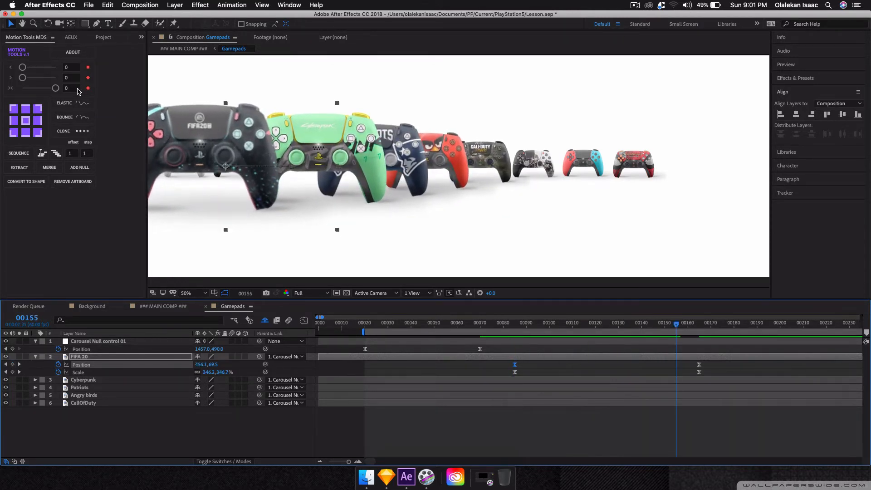
key("super+s")
Step: Reveal the Position properties of the Patriots, Angry birds and CallOfDuty layers
key("j")
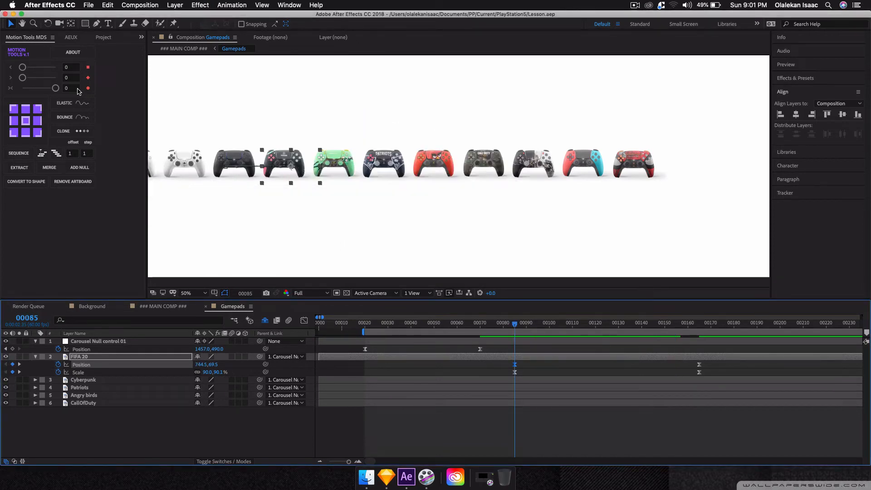
left_click(86, 382)
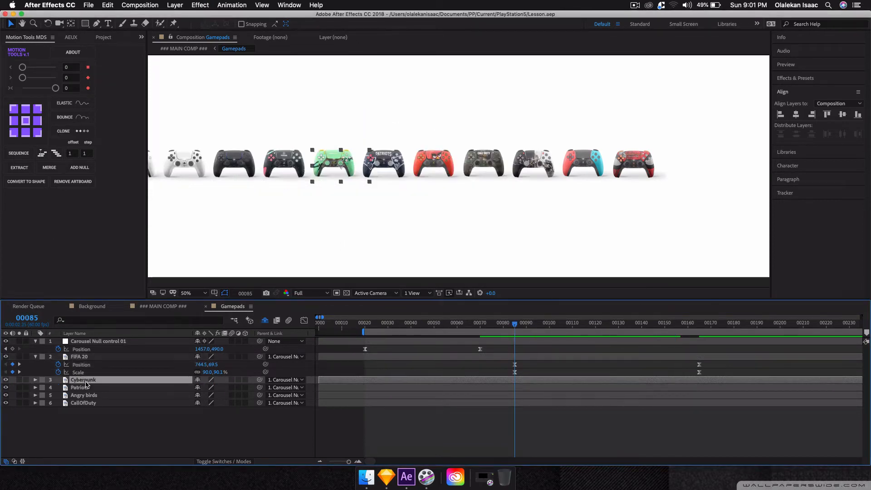
left_click(88, 387)
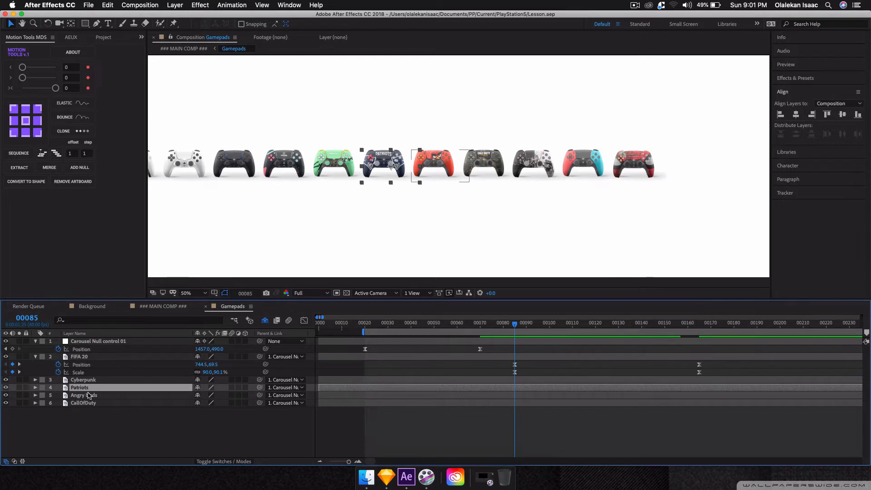
left_click(89, 394, "shift")
left_click(88, 403, "shift")
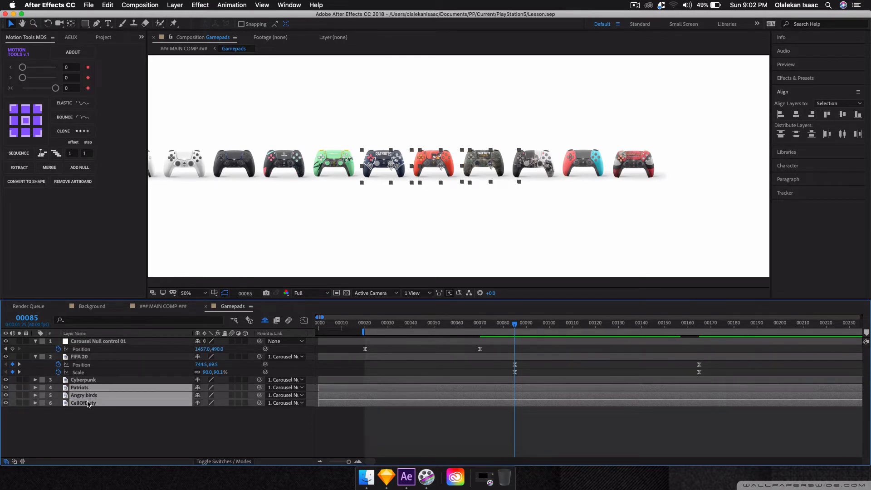
key("p")
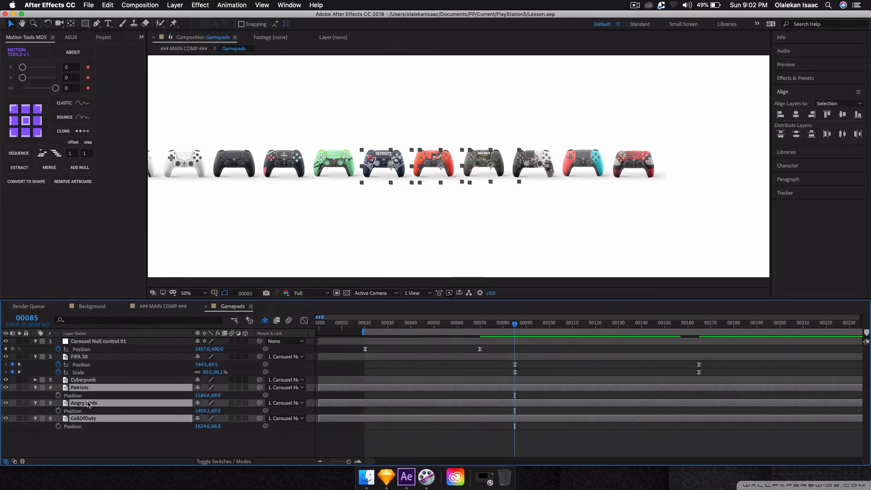
Step: Set Position keyframes at frame 100 for the Patriots, Angry birds and CallOfDuty layers and go to frame 165
left_click(532, 327)
left_click_drag(532, 327, 538, 328)
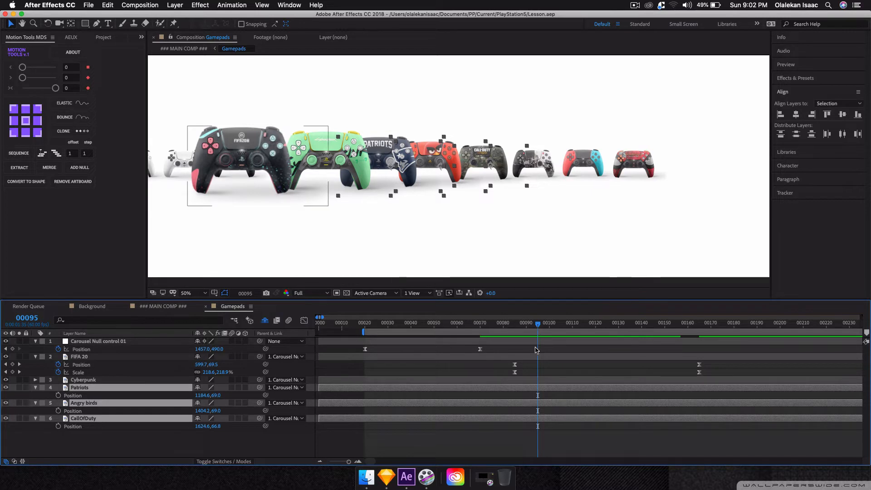
left_click(548, 327)
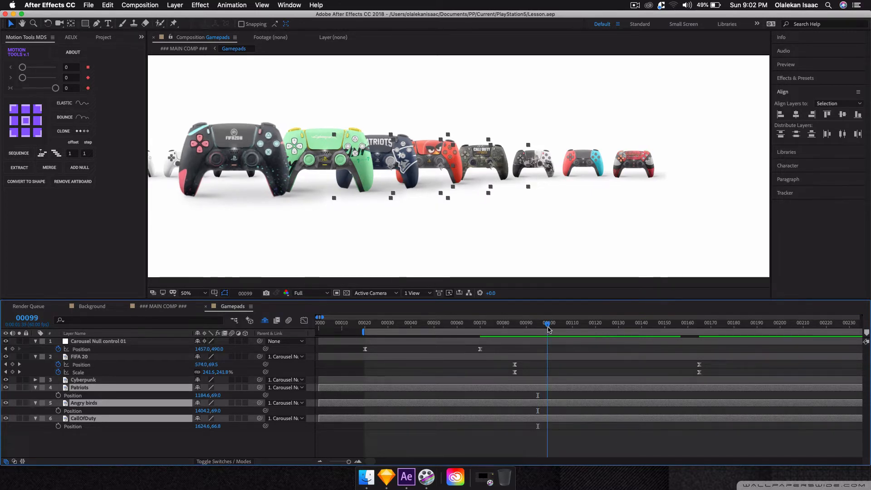
left_click_drag(548, 327, 550, 327)
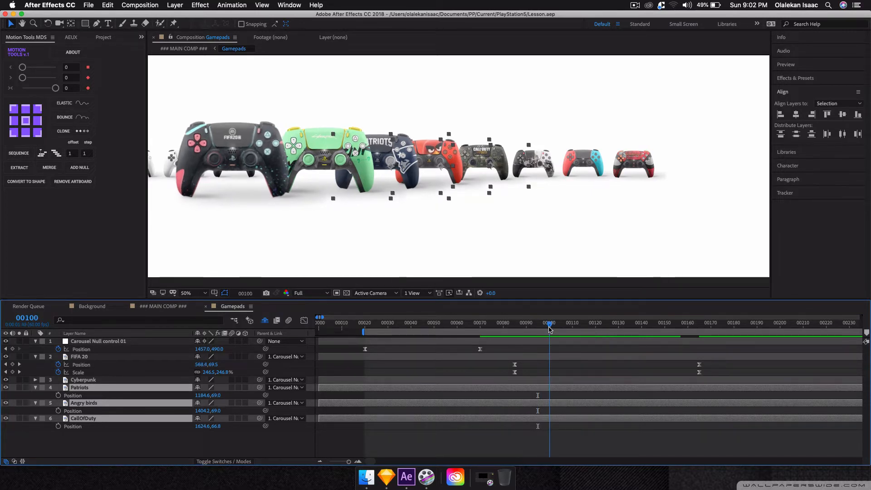
left_click(58, 395)
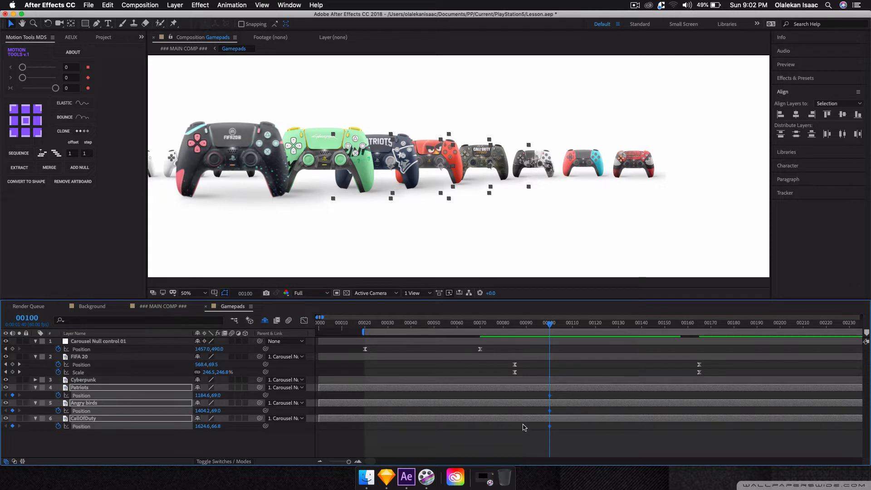
key("k")
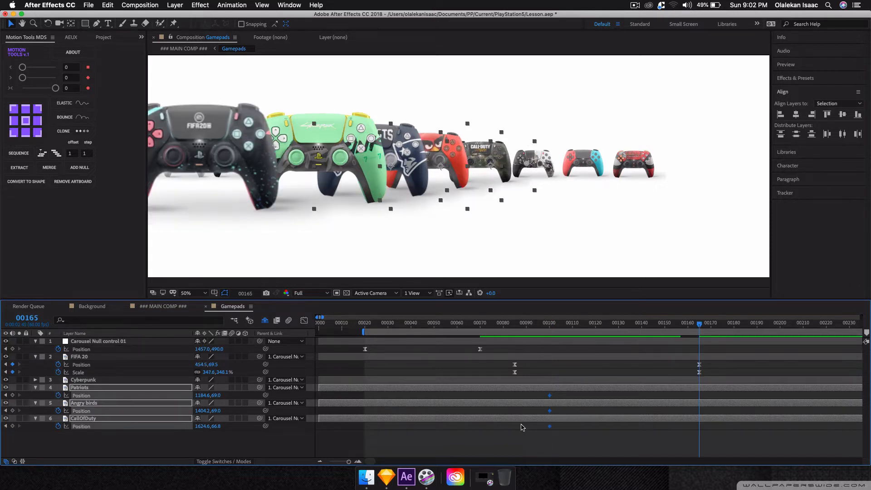
Step: Set the frame 165 X Positions to 717.6 for Patriots, 606.2 for Angry birds and 482.6 for CallOfDuty
left_click(113, 440)
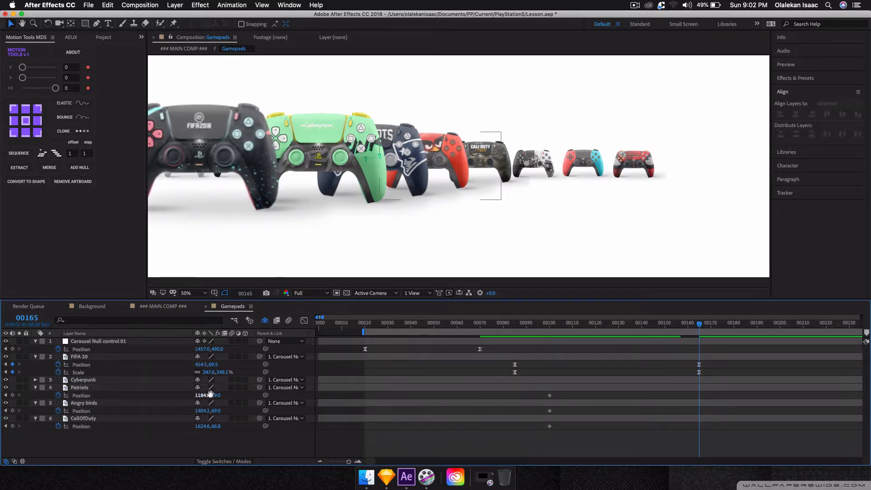
left_click_drag(328, 218, 452, 228)
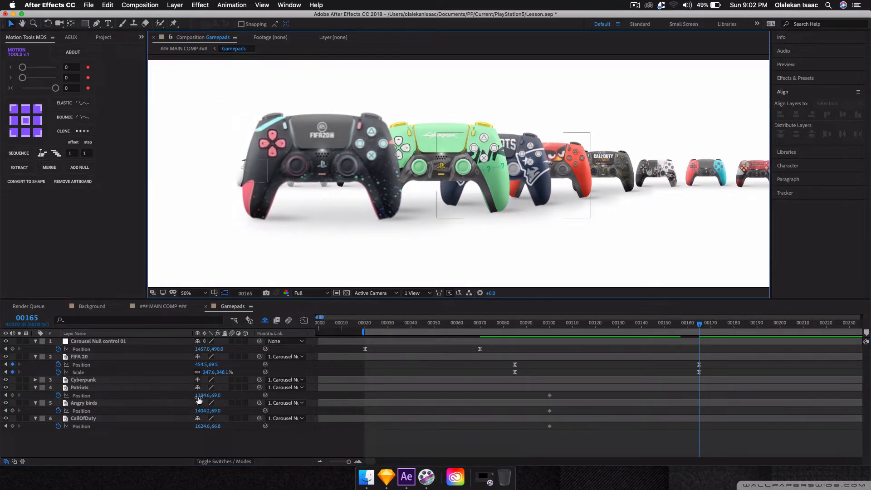
left_click_drag(205, 395, 154, 388)
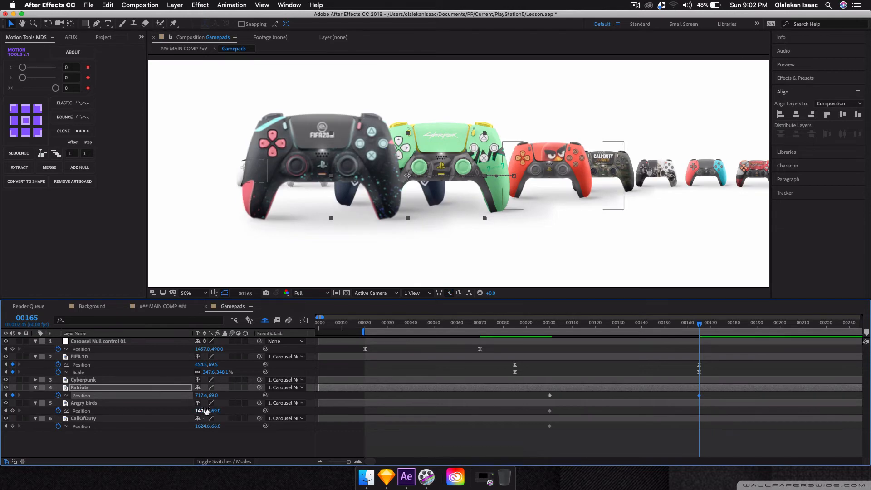
left_click_drag(206, 411, 74, 385)
left_click_drag(199, 411, 7, 379)
left_click_drag(200, 410, 147, 430)
left_click_drag(203, 426, 2, 406)
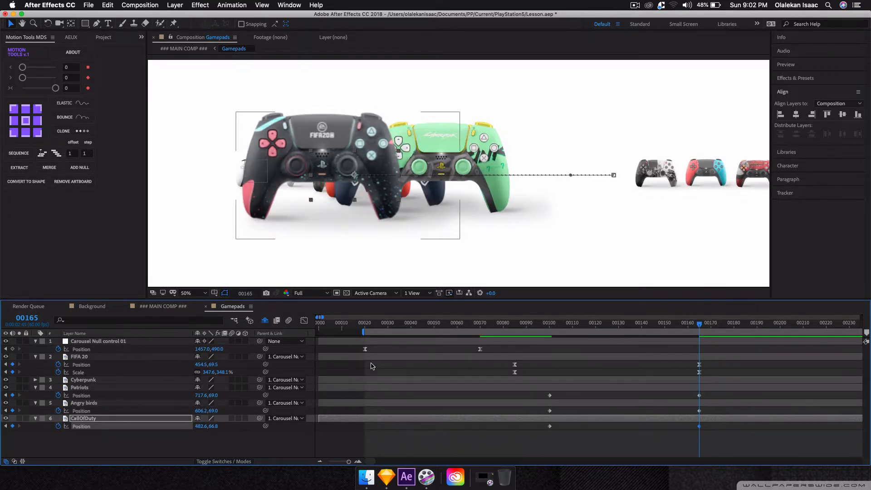
Step: Preview the gamepad animation from frame 80
left_click(503, 323)
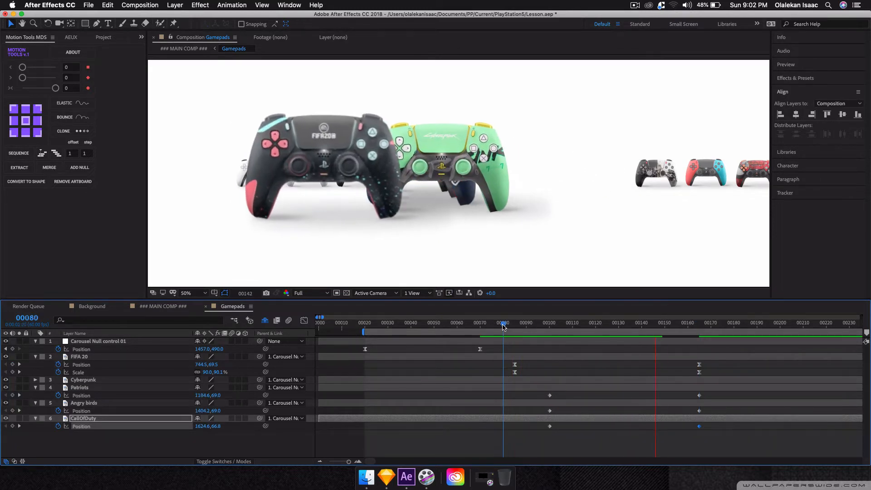
key("space")
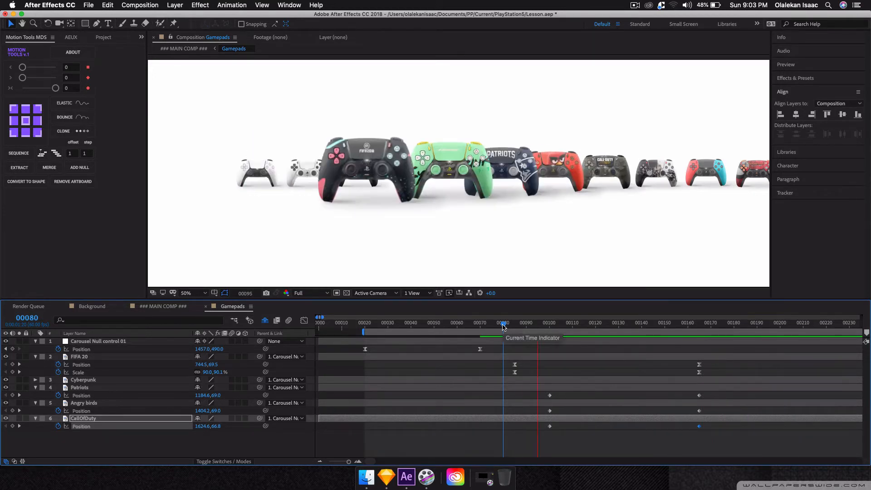
key("space")
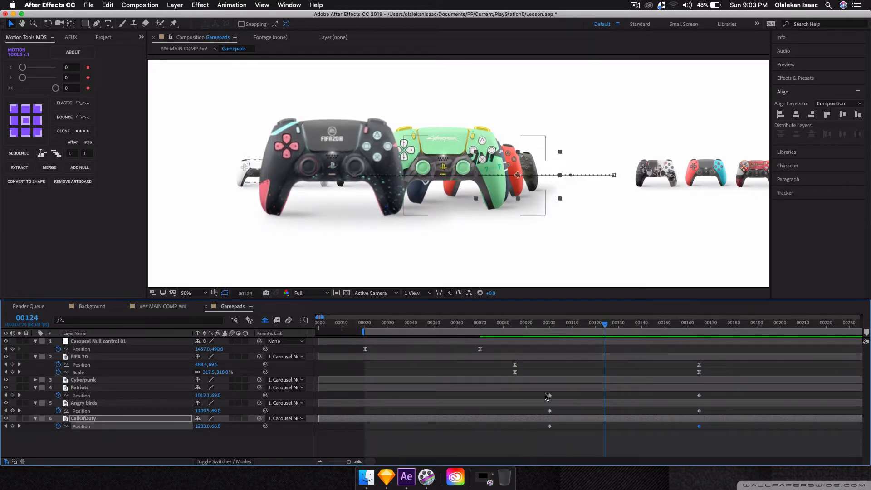
Step: Stagger the starting Position keyframes by moving Angry birds' to frame 105 and Patriots' to frame 110
mouse_move(550, 396)
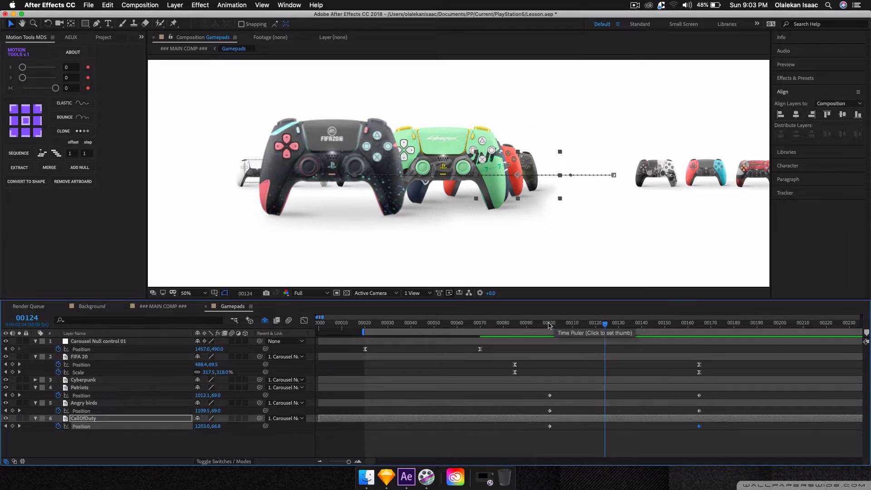
left_click(549, 324)
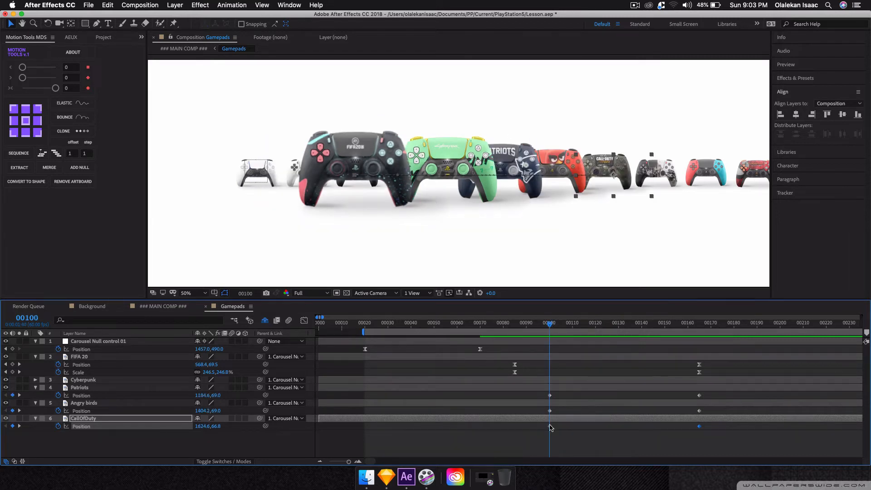
mouse_move(550, 428)
mouse_move(550, 412)
left_click_drag(553, 327, 562, 328)
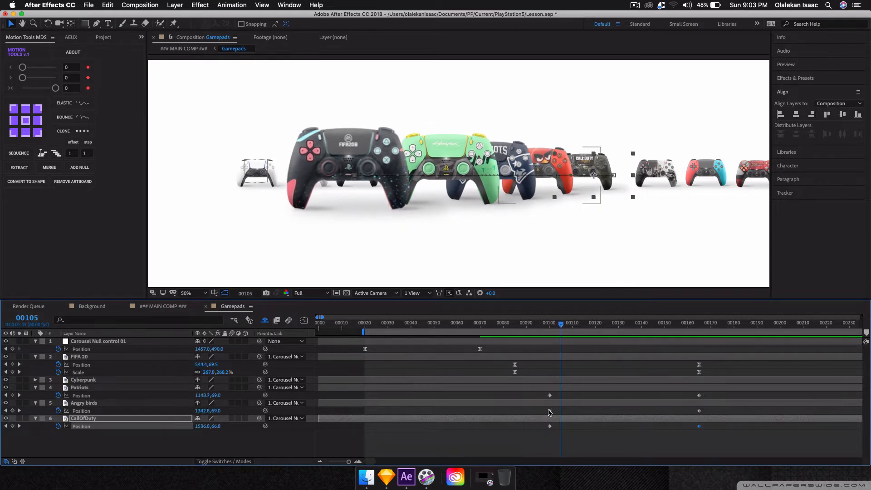
left_click_drag(549, 410, 573, 395)
left_click(573, 325)
Step: Preview the staggered gamepad movement from frame 85
left_click(514, 323)
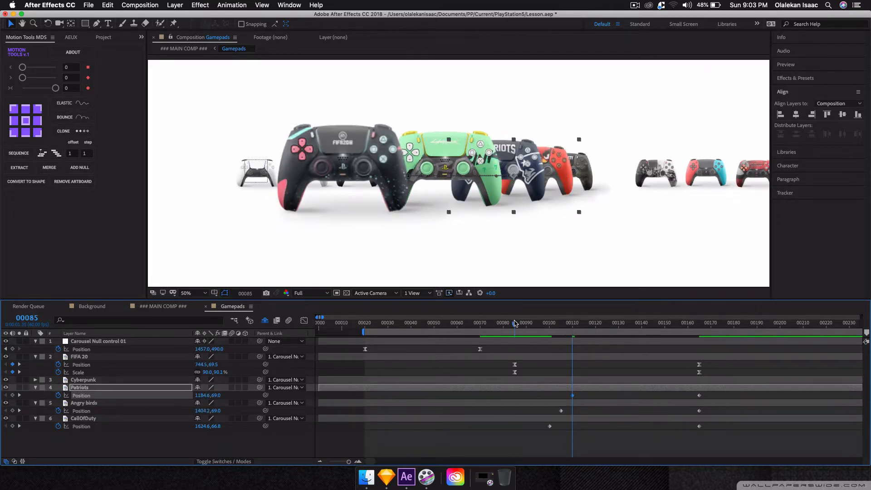
key("space")
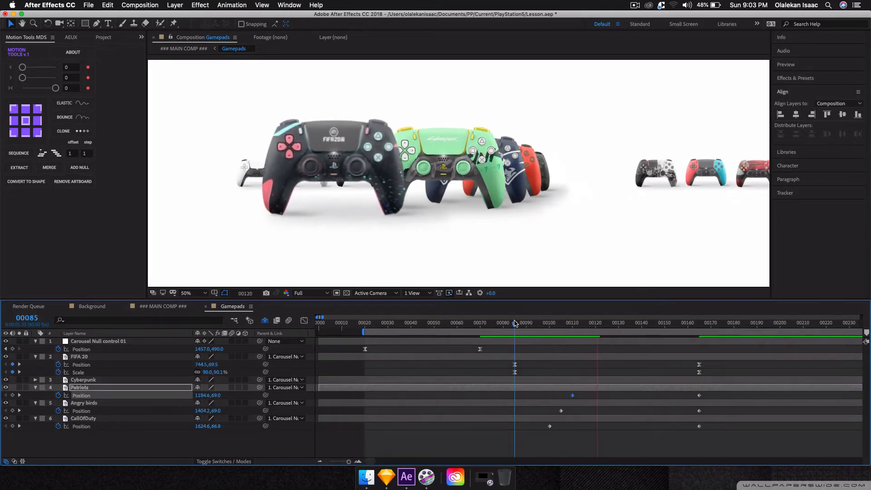
key("space")
Step: Apply Motion Tools in-and-out easing of 100 to the Patriots, Angry birds and CallOfDuty Position keyframes at frame 165 and 0 to their starting keyframes
left_click_drag(539, 453, 641, 390)
left_click_drag(714, 447, 684, 390)
left_click(78, 90)
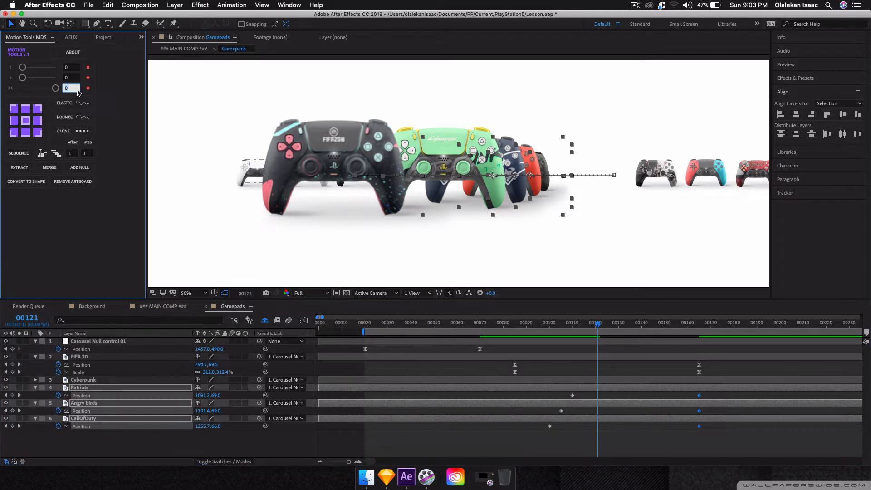
key("Return")
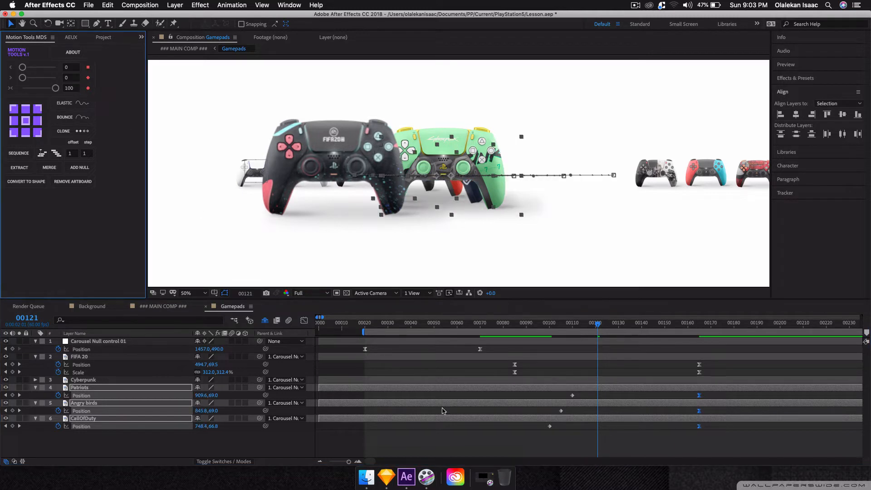
left_click_drag(525, 438, 604, 394)
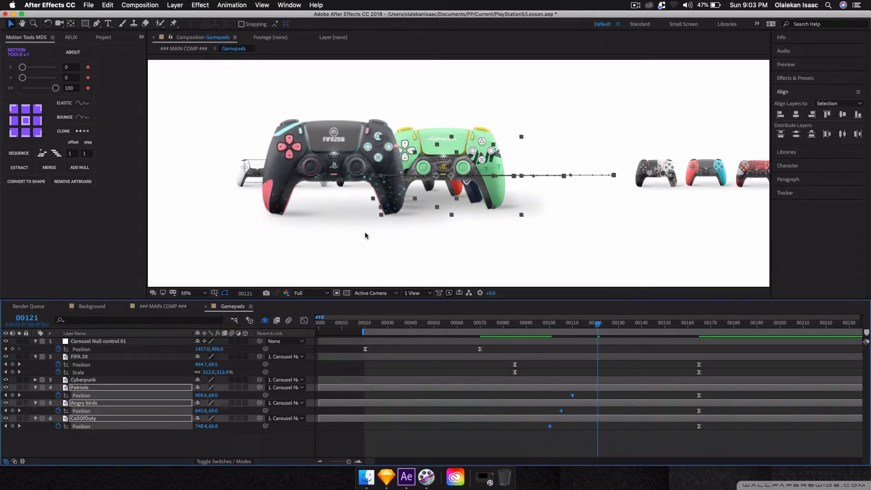
left_click(71, 88)
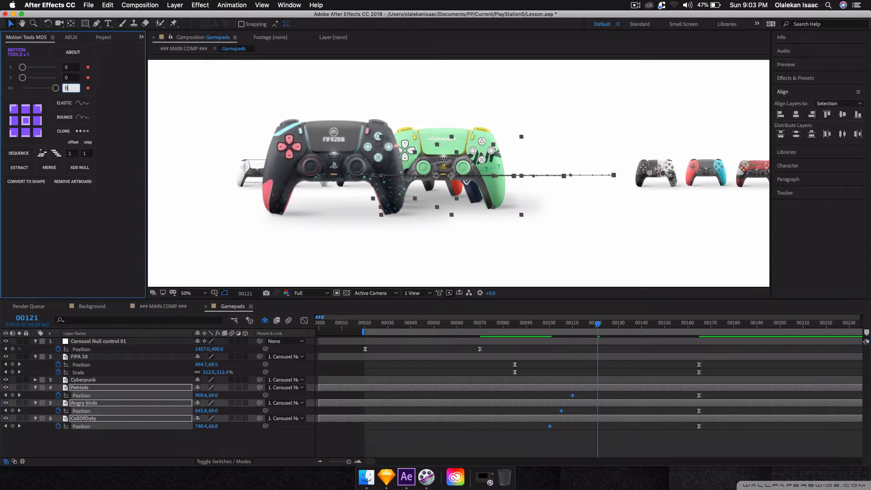
key("Return")
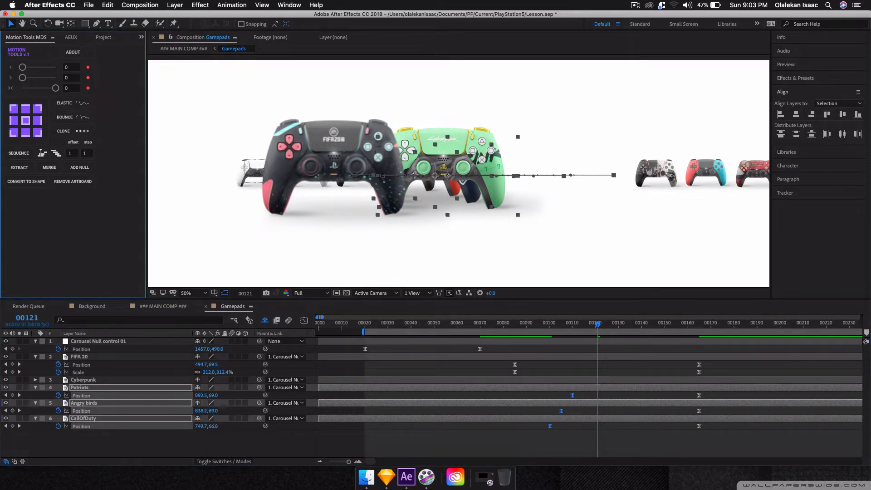
Step: Preview the eased gamepad movement from frames 20, 85 and 100
key("j")
key("j")
key("j")
key("j")
key("j")
key("j")
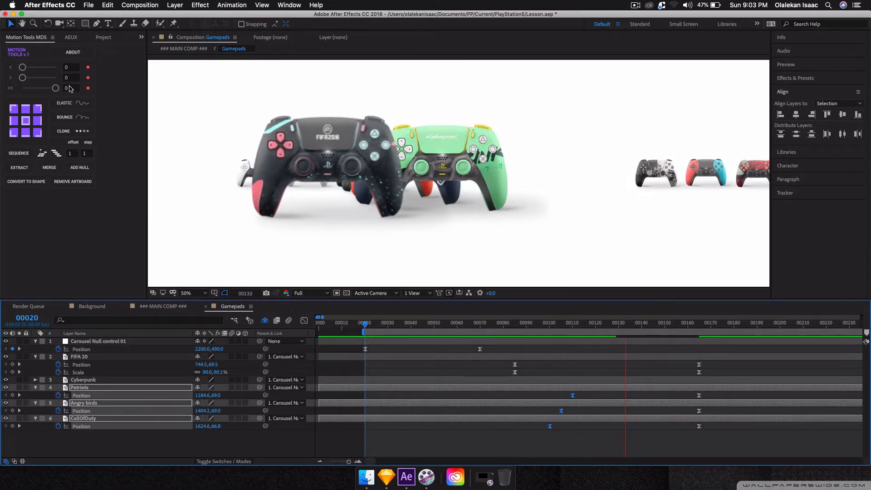
key("space")
key("space")
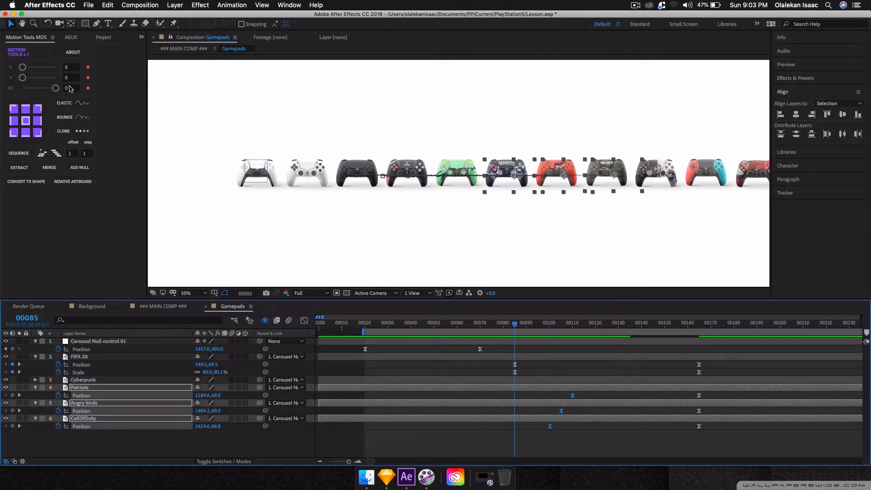
key("space")
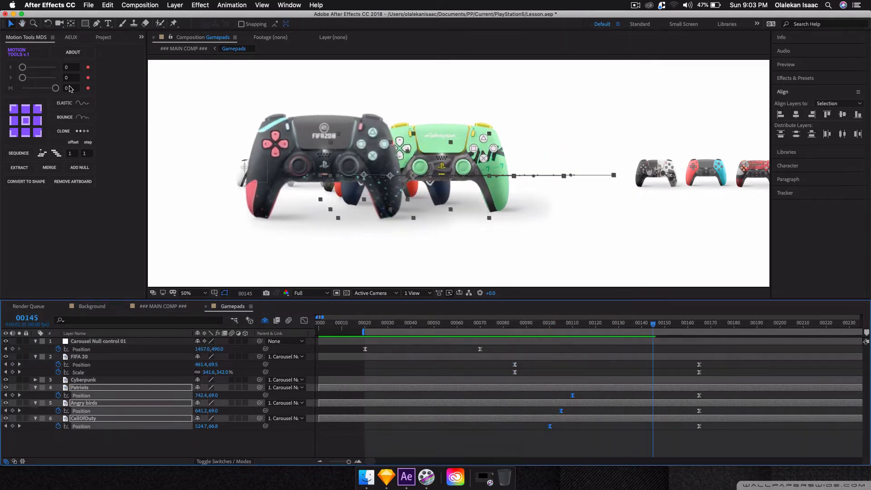
key("space")
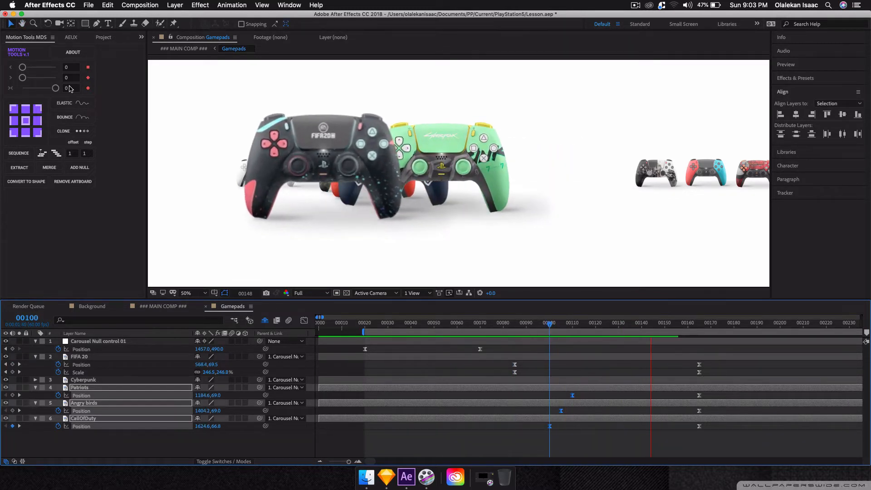
key("space")
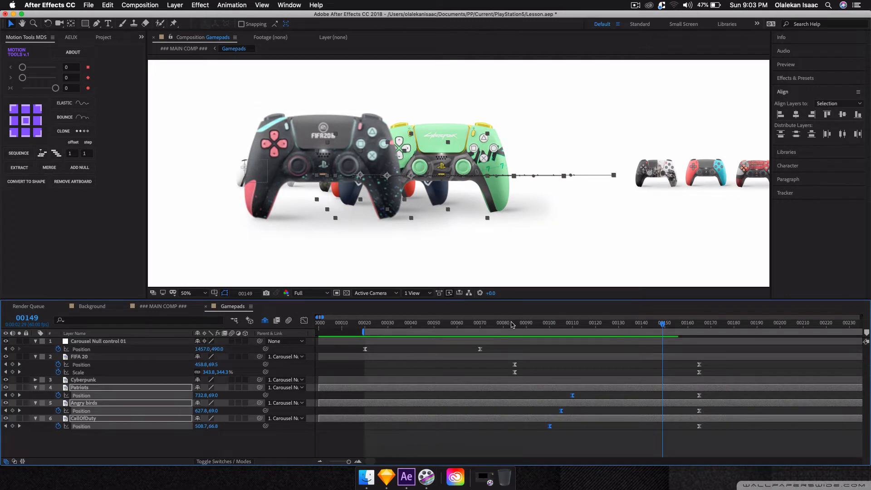
left_click(513, 323)
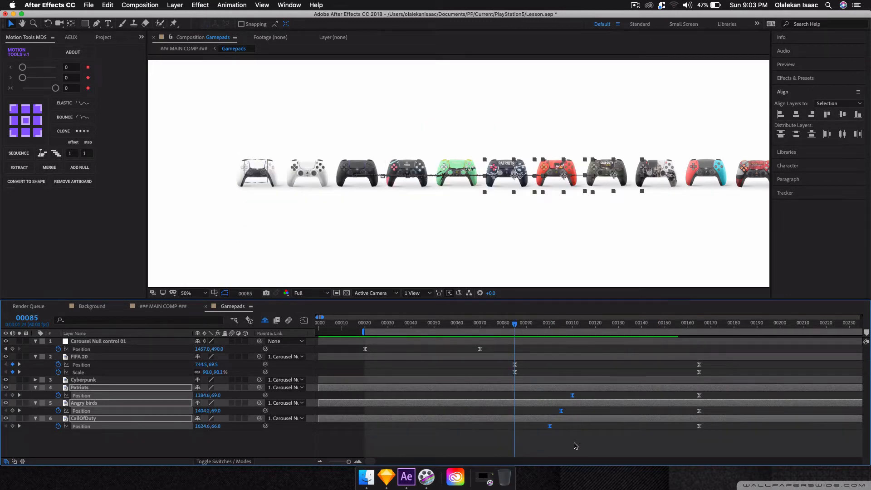
left_click_drag(575, 446, 567, 398)
key("space")
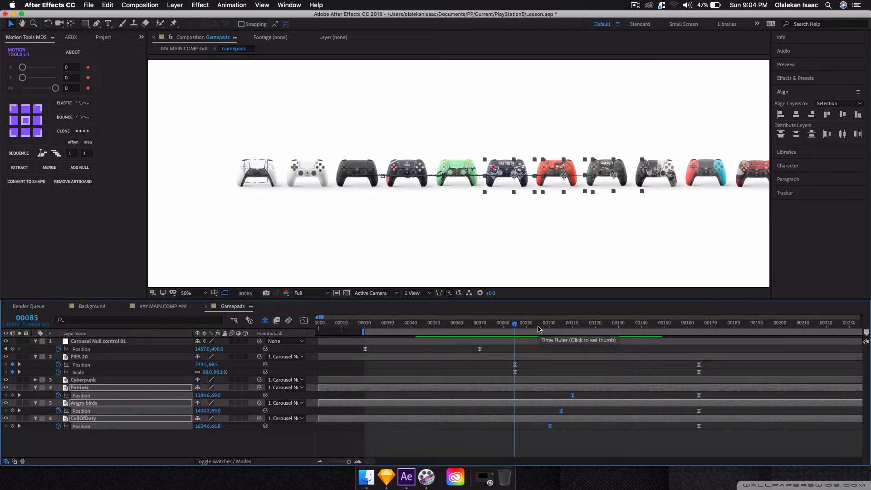
Step: Move the frame 165 keyframes of FIFA 20, Patriots, Angry birds and CallOfDuty to frame 190 and preview from frame 85
left_click_drag(678, 436, 756, 368)
key("space")
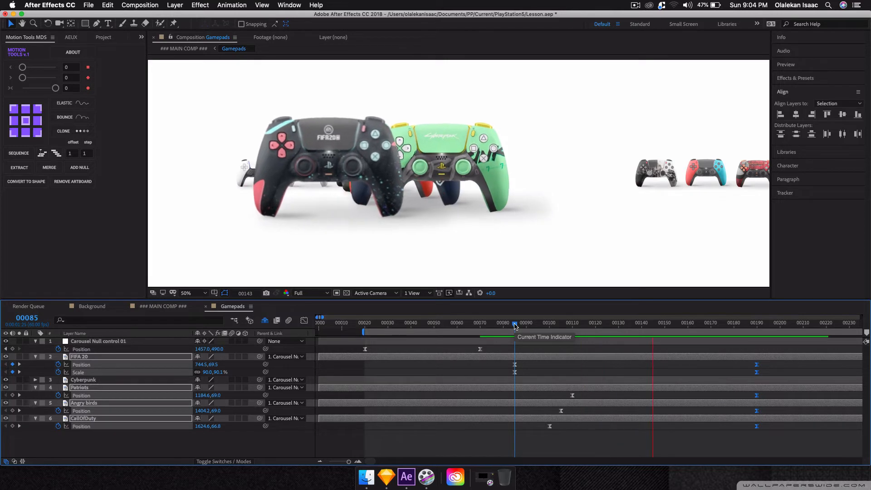
key("space")
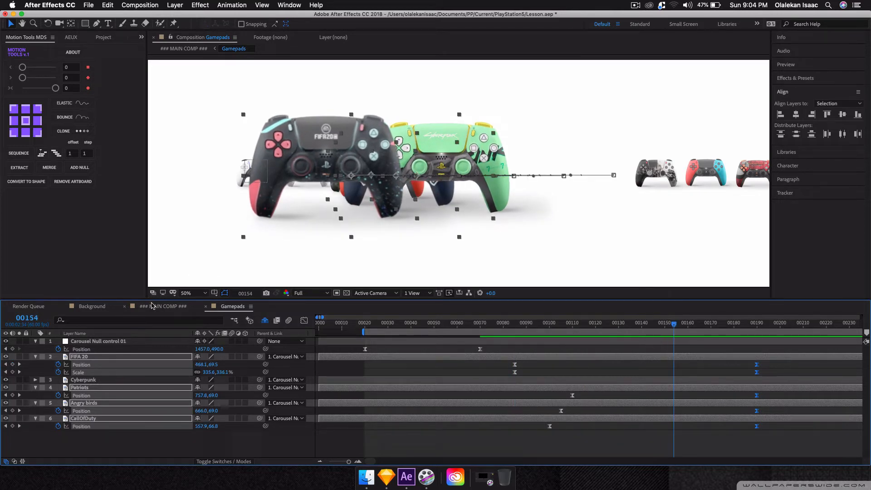
Step: Check the gamepads in the ### MAIN COMP ### composition and return to Gamepads to preview the animation
left_click(152, 306)
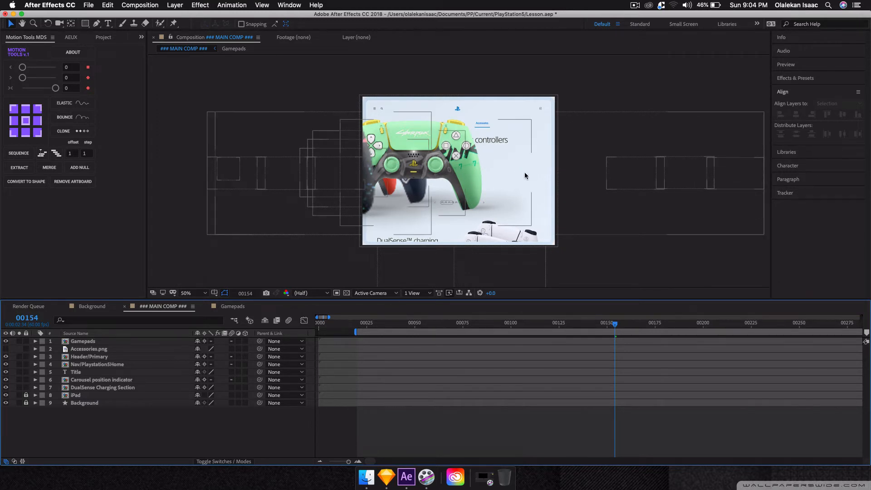
left_click(232, 307)
key("space")
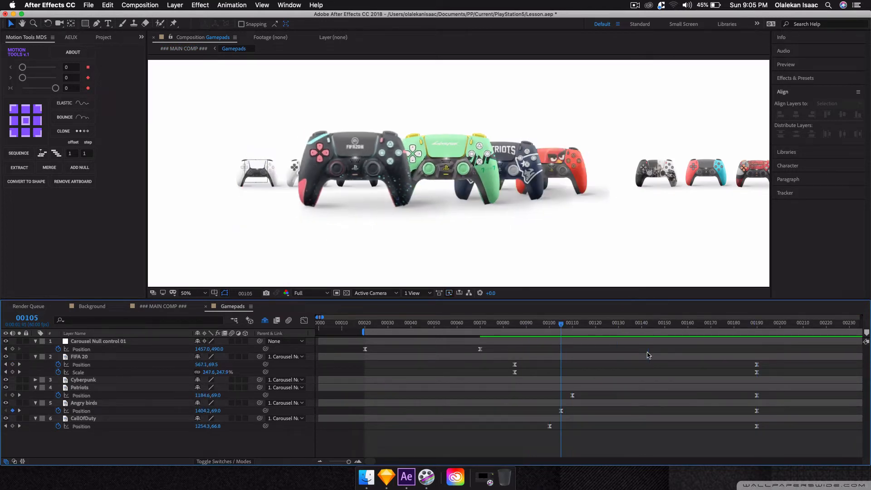
key("space")
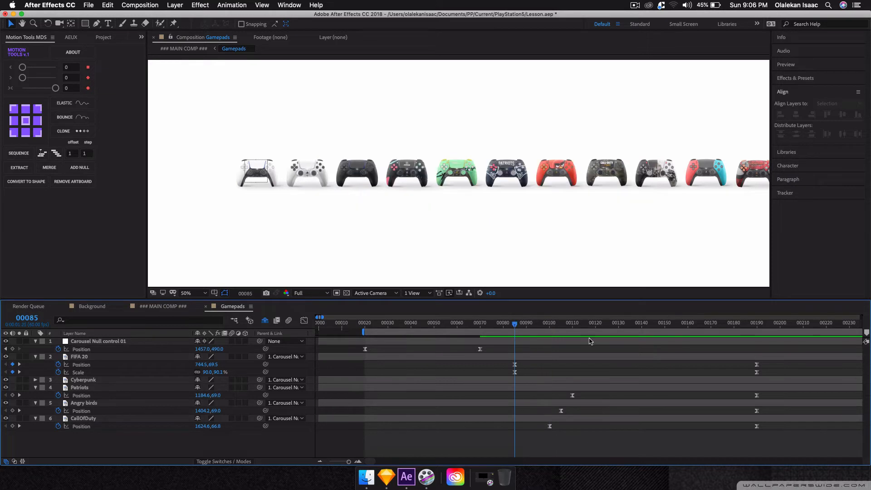
Step: Collapse the properties of the FIFA 20, Patriots, Angry birds and CallOfDuty layers
left_click(36, 356)
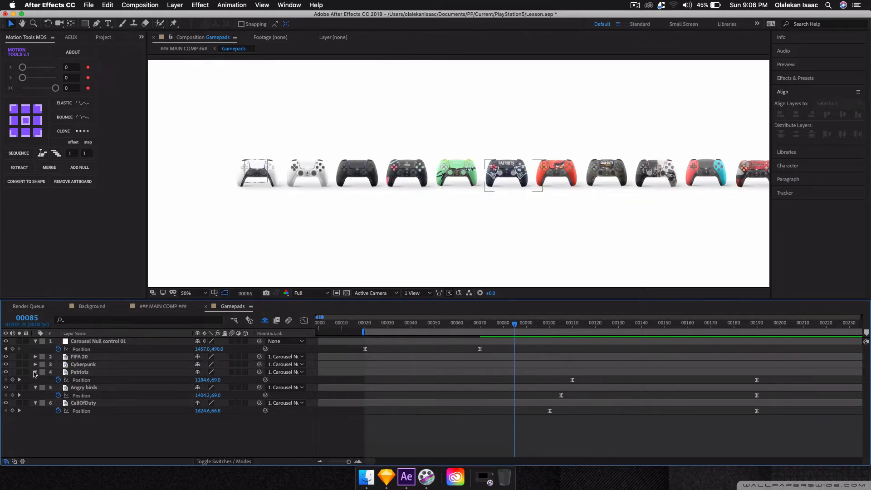
left_click(36, 372)
left_click(35, 379)
left_click(35, 387)
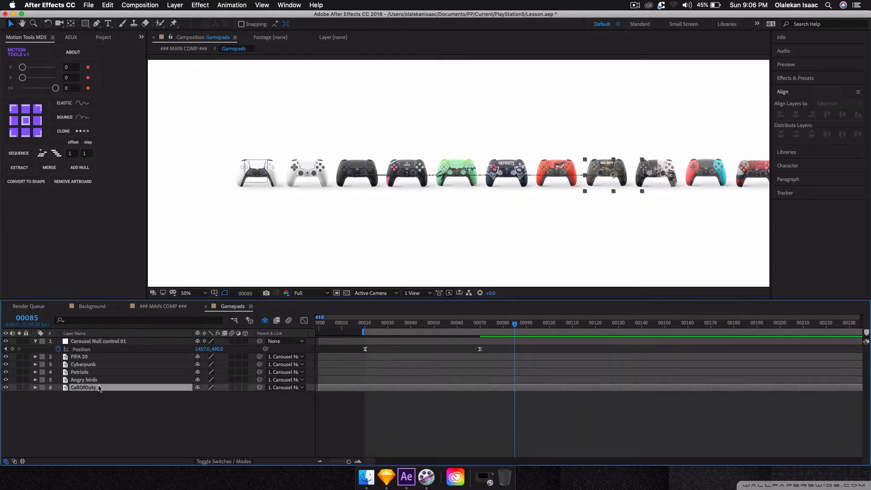
Step: Split the FIFA 20, Cyberpunk, Patriots, Angry birds and CallOfDuty layers at frame 85
left_click(96, 358, "shift")
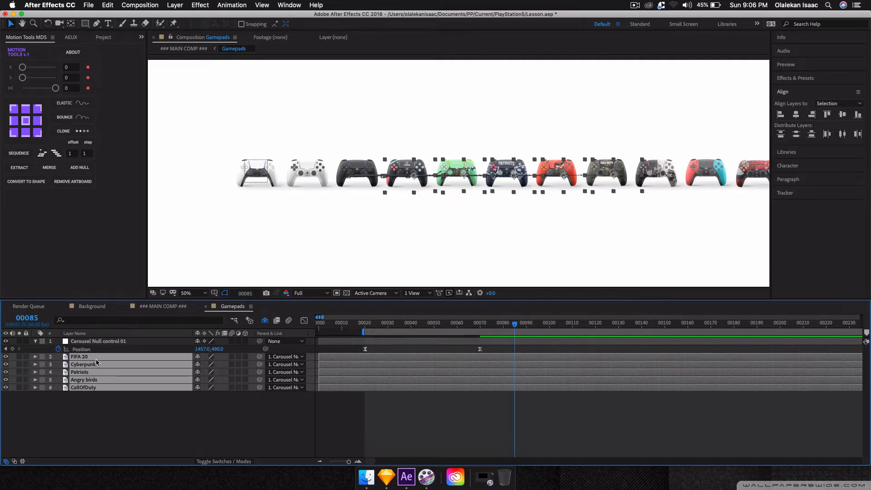
key("u")
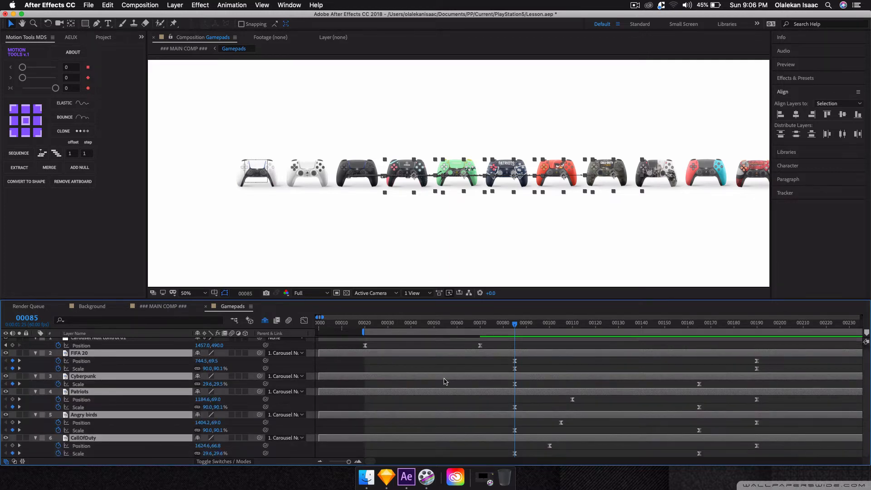
scroll(445, 381, "down", 1)
key("u")
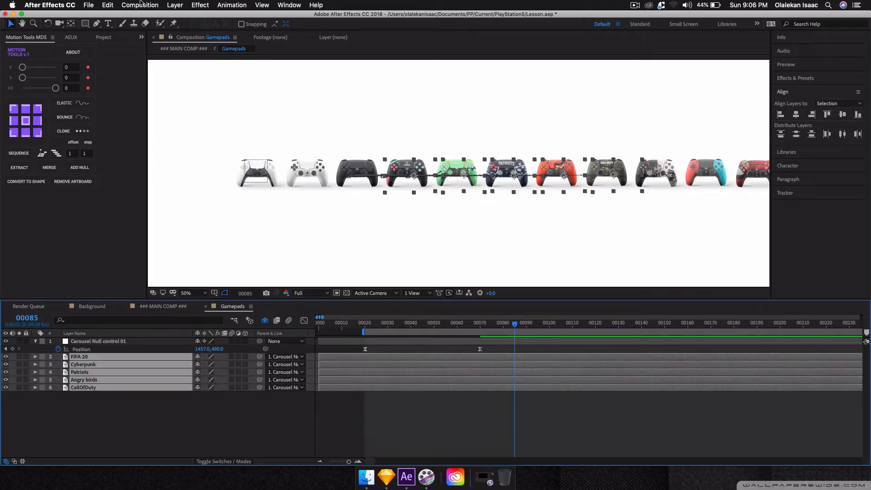
left_click(108, 5)
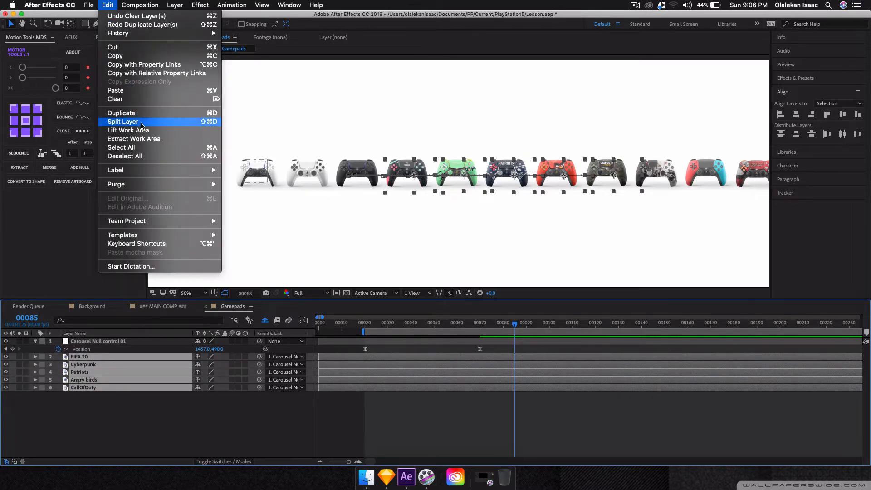
left_click(142, 122)
key("super+shift+bracketright")
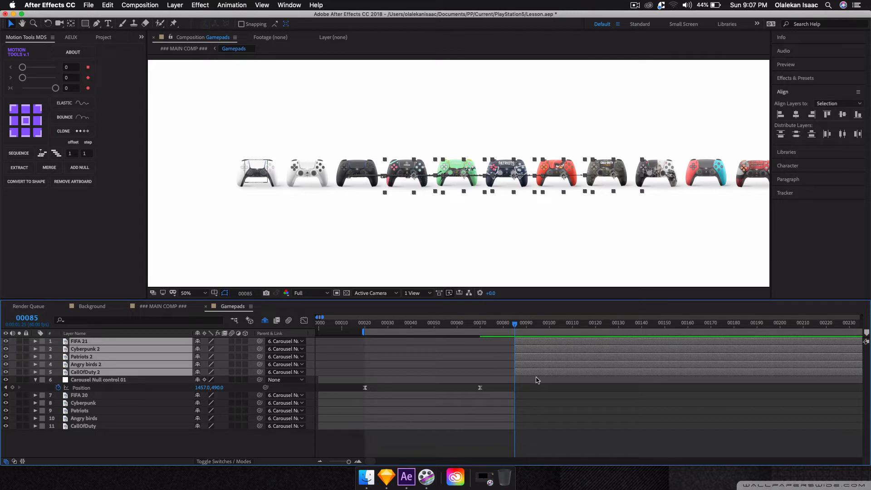
Step: Pre-compose the five split gamepad layers after frame 85 into a new composition named Zoomed gamepads 01
right_click(84, 343)
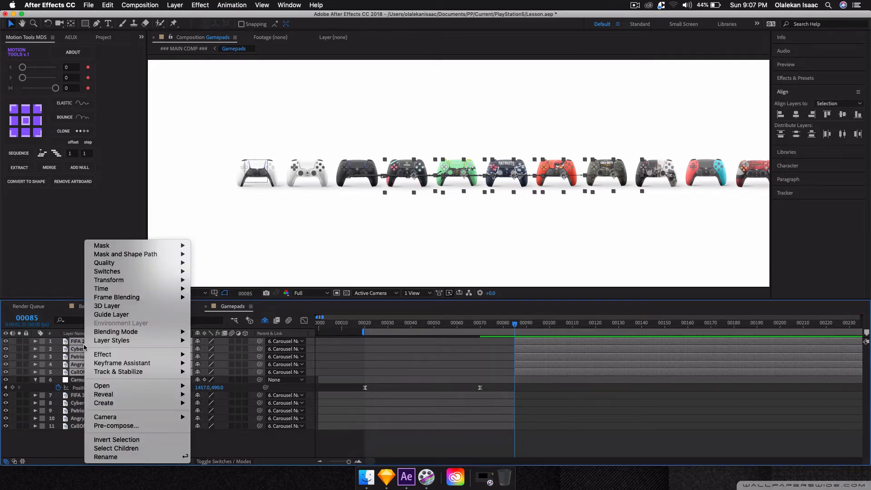
left_click(105, 429)
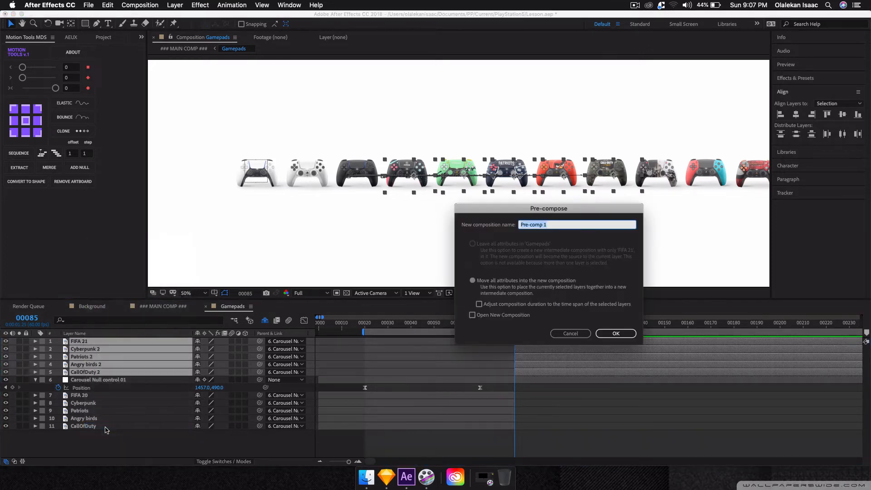
type("Zoomed gamepads")
left_click(612, 332)
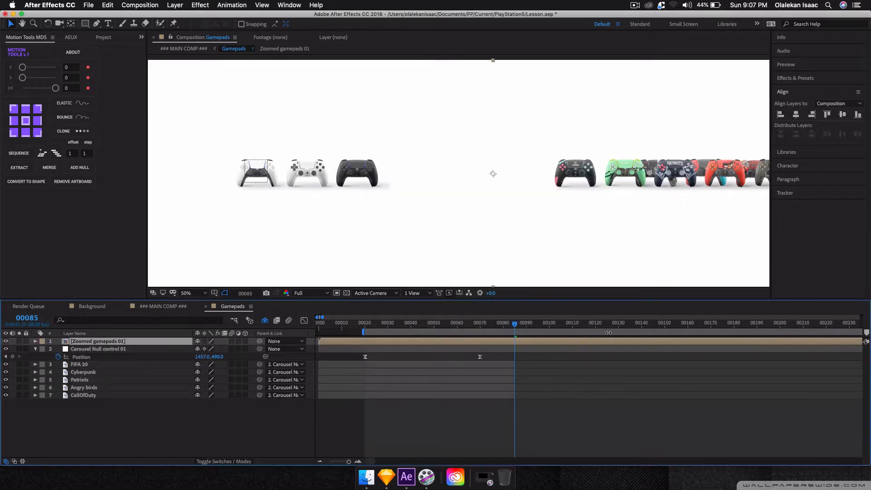
Step: Trim the start of the Zoomed gamepads 01 layer at frame 85 and extend it back to frame 84
key("alt+[")
left_click_drag(513, 324, 461, 328)
left_click(358, 461)
left_click(357, 461)
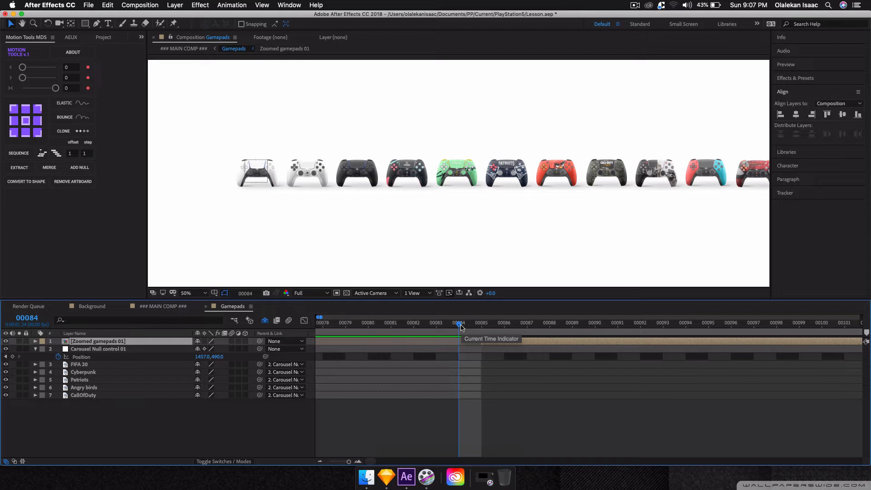
left_click_drag(461, 326, 490, 327)
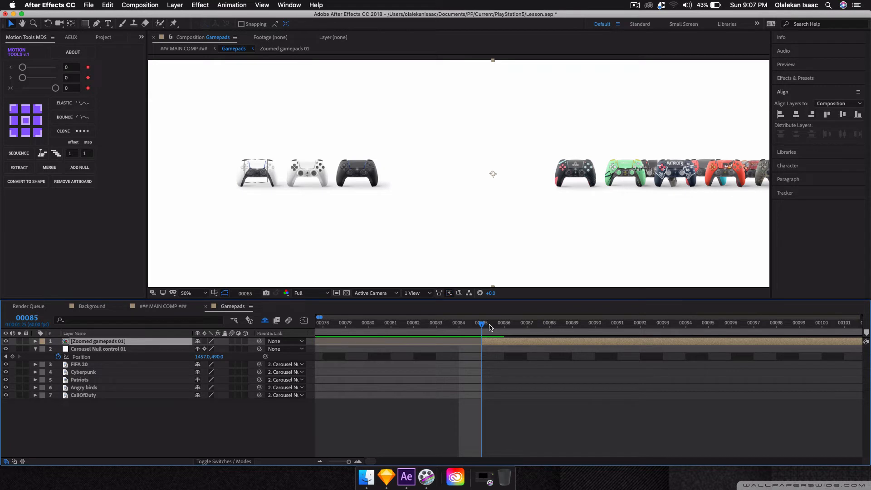
left_click_drag(490, 327, 471, 323)
key("bracketleft")
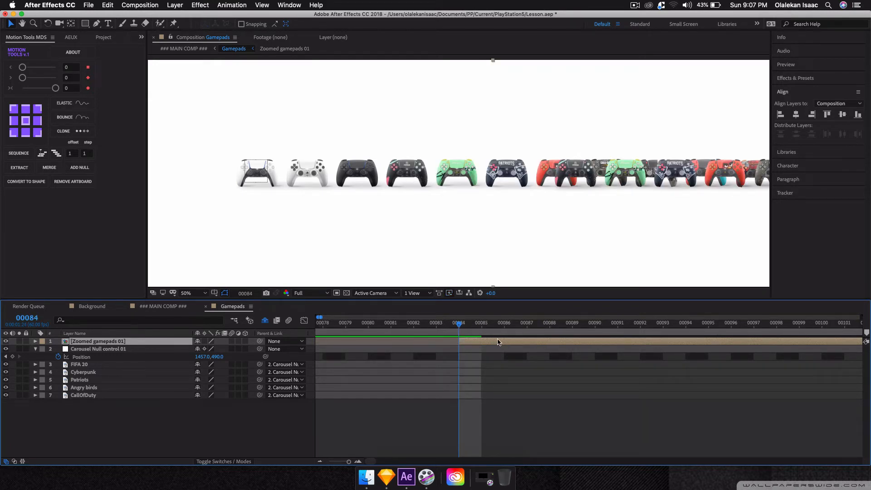
Step: Set the Zoomed gamepads 01 layer's X position to 1757 so its gamepads line up with the original row
key("p")
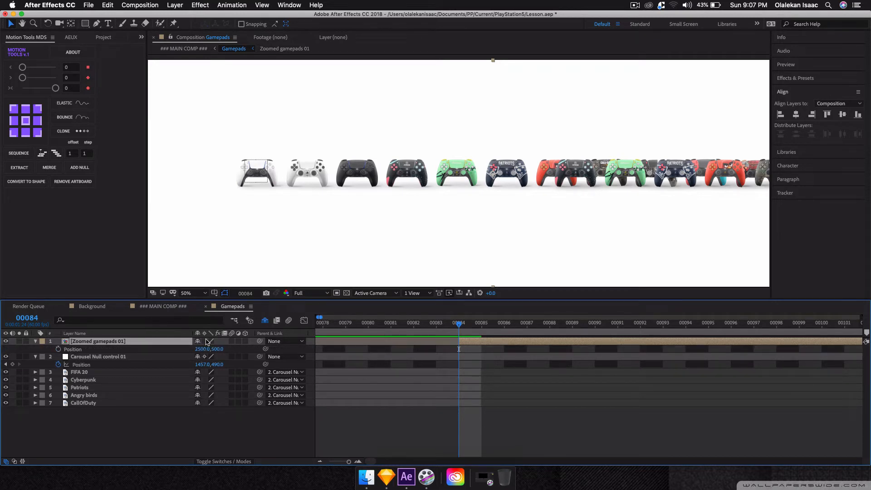
left_click_drag(202, 349, 71, 338)
left_click_drag(206, 349, 34, 356)
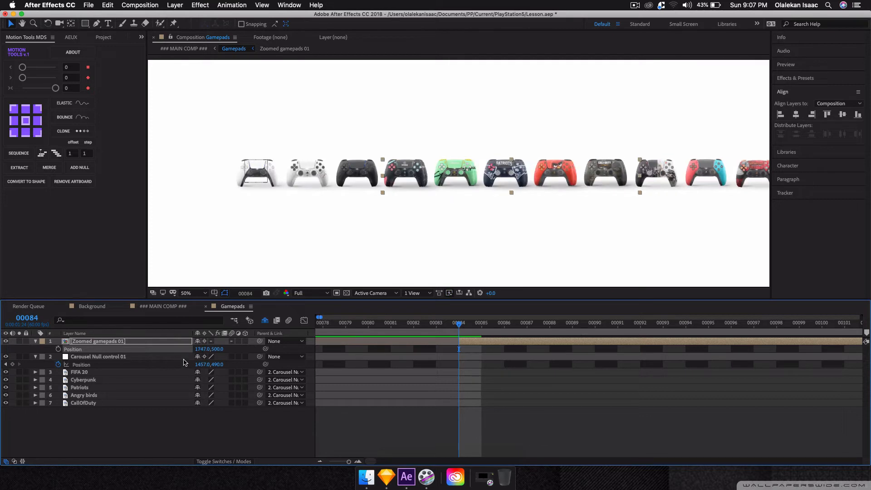
left_click(205, 349)
key("Up")
key("Up")
key("Up")
key("Up")
key("Up")
key("Up")
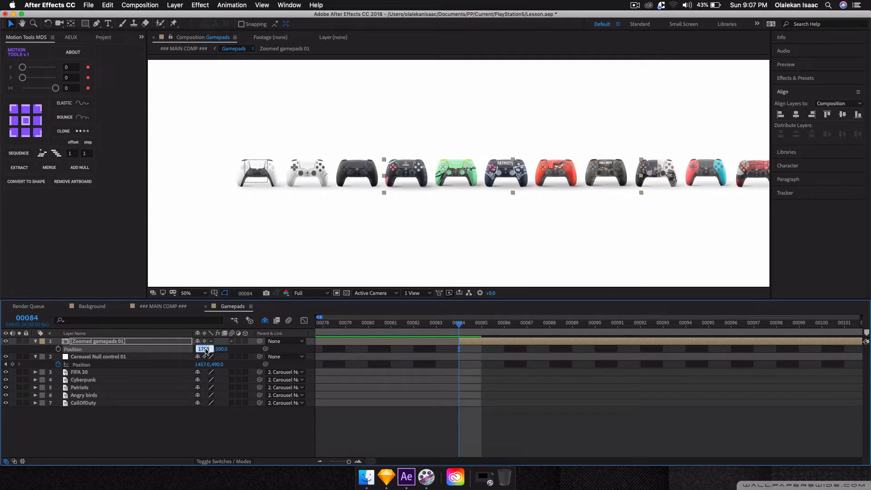
key("Up")
key("Up")
key("Up")
key("Up")
left_click(264, 435)
Step: Compare the gamepad alignment across frames 83 to 85 and trim the Zoomed gamepads 01 layer's start to frame 85
key("Page_Up")
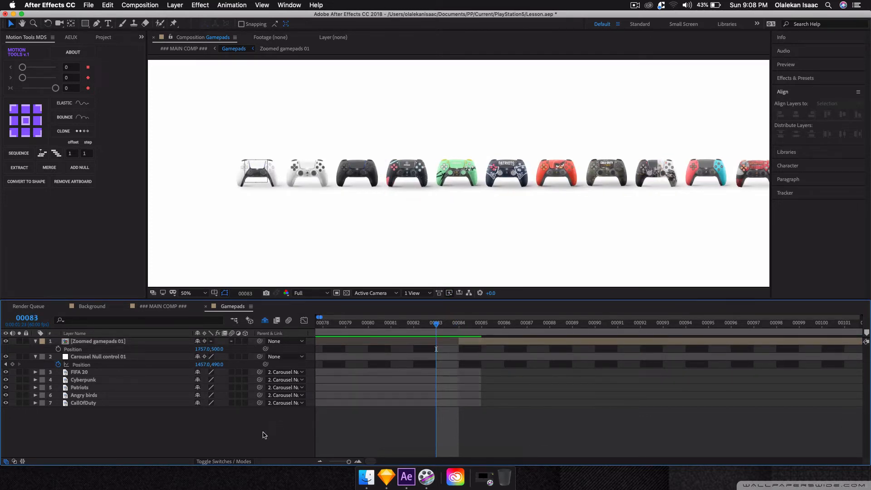
key("Page_Down")
key("Page_Down")
key("Page_Up")
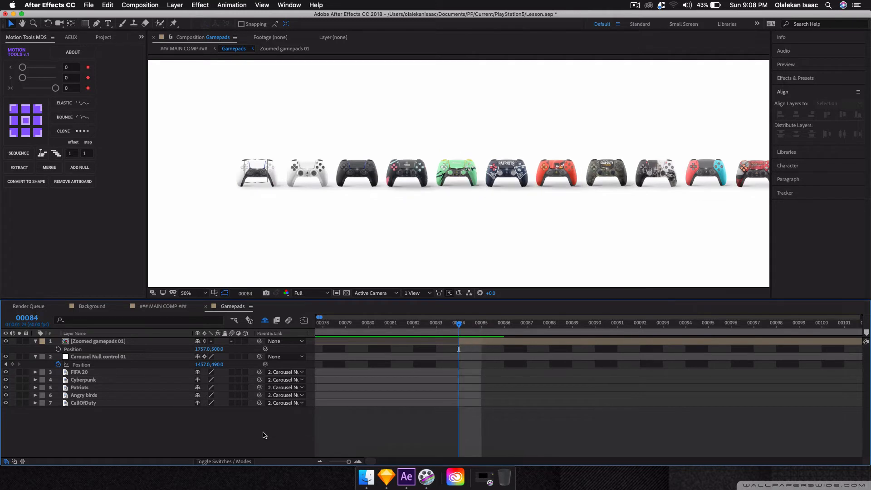
key("Page_Down")
left_click(497, 342)
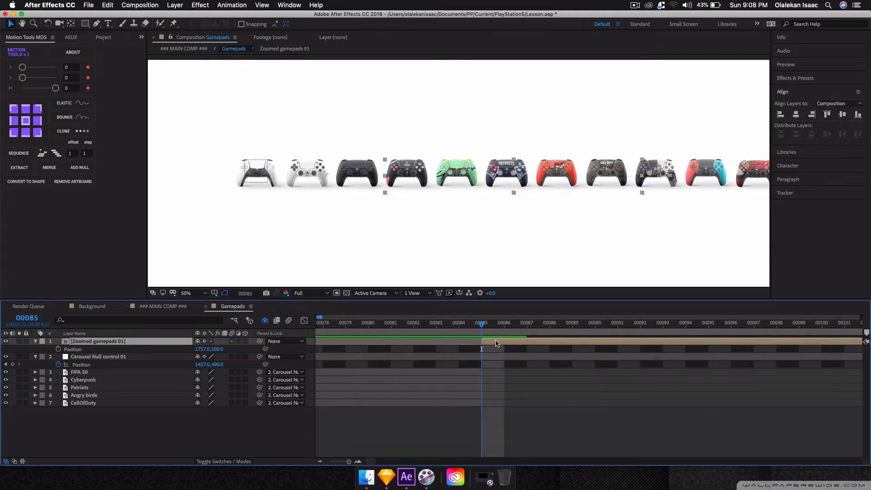
Step: Preview the pre-composed gamepad animation from frame 84 and return to frame 85
key("Page_Up")
key("space")
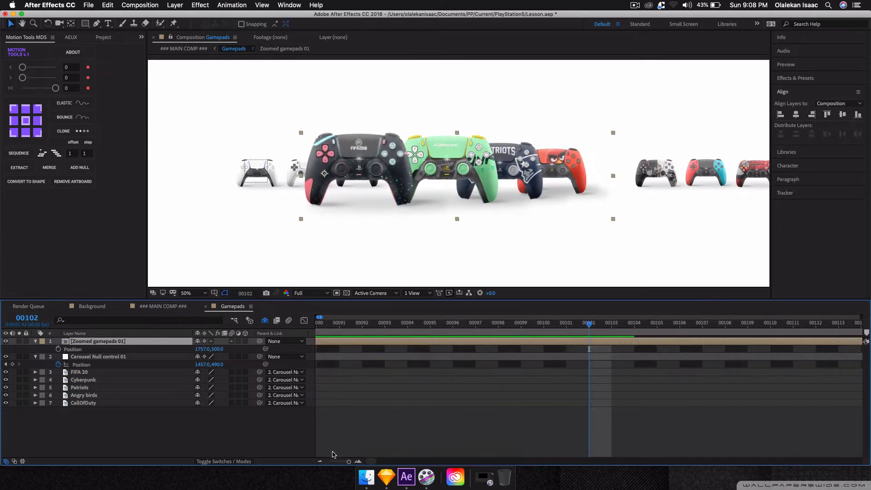
left_click(320, 461)
left_click(320, 461)
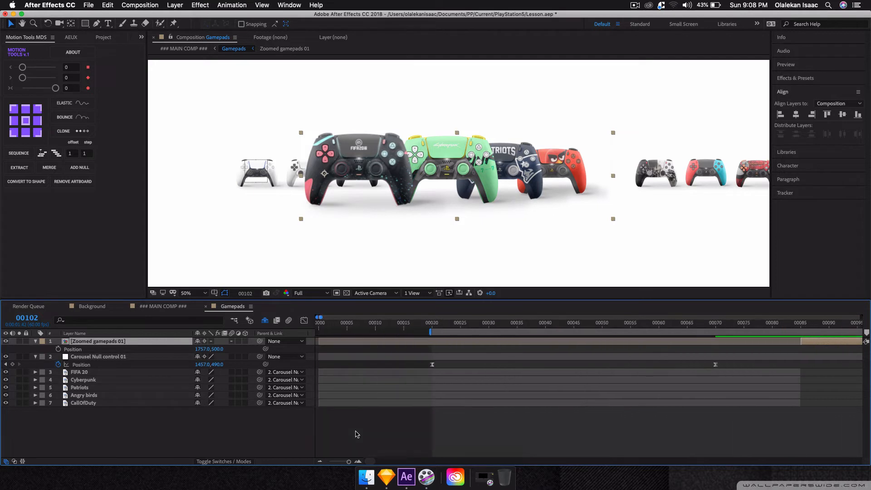
left_click(321, 461)
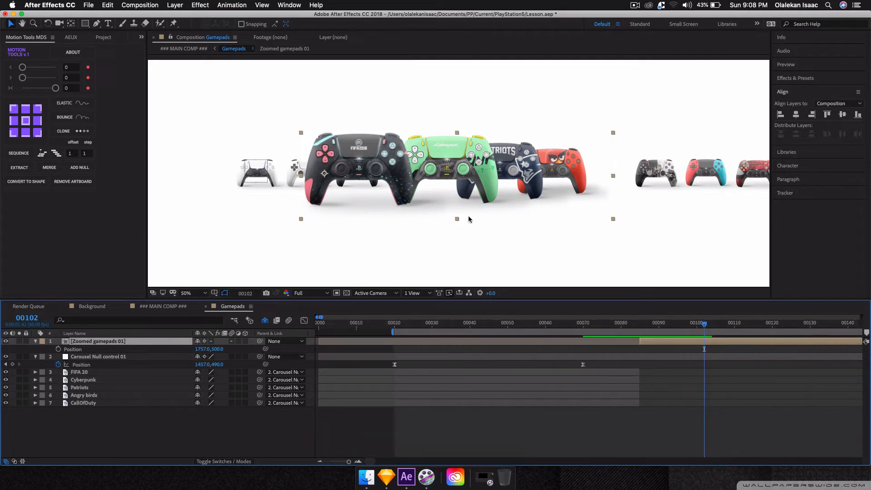
mouse_move(625, 325)
left_mouse_down()
mouse_move(755, 327)
mouse_move(608, 320)
mouse_move(654, 325)
mouse_move(640, 325)
left_mouse_up()
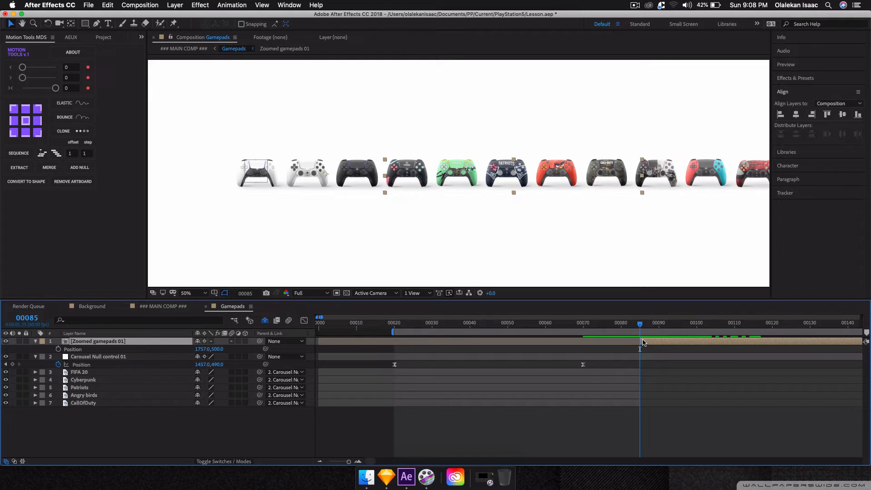
Step: Open the Zoomed gamepads 01 composition and examine its gamepad layers in the timeline around frame 85
double_click(104, 340)
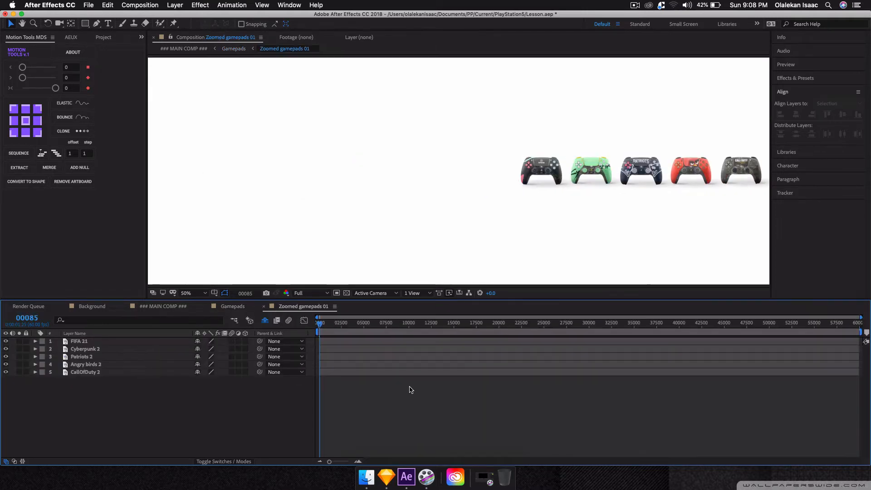
left_click(358, 461)
left_click(358, 461)
left_click(357, 461)
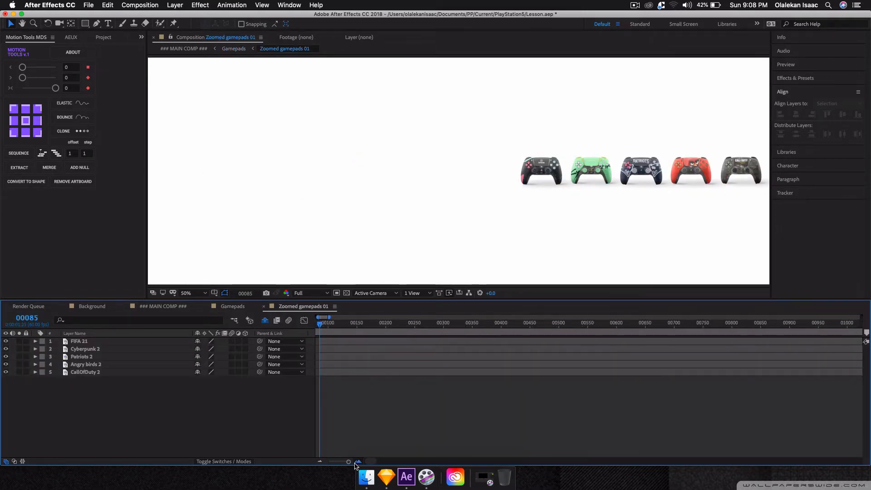
left_click(358, 461)
scroll(362, 456, "left", 10)
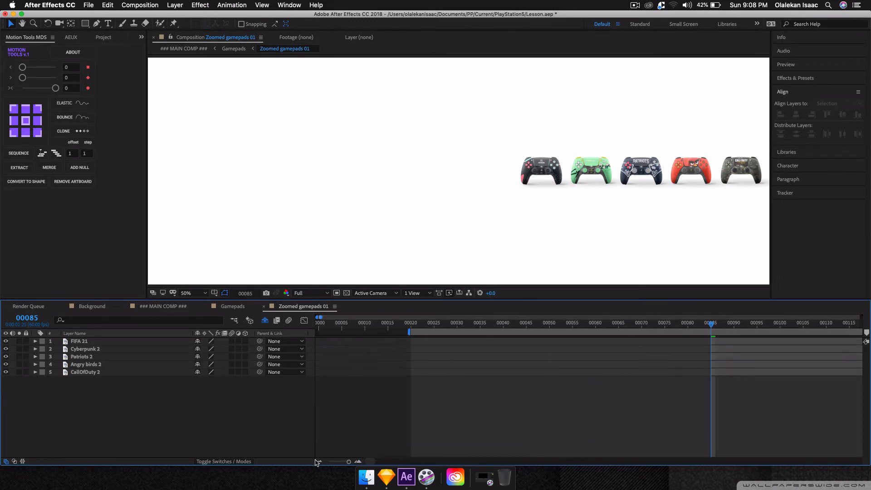
scroll(462, 412, "right", 10)
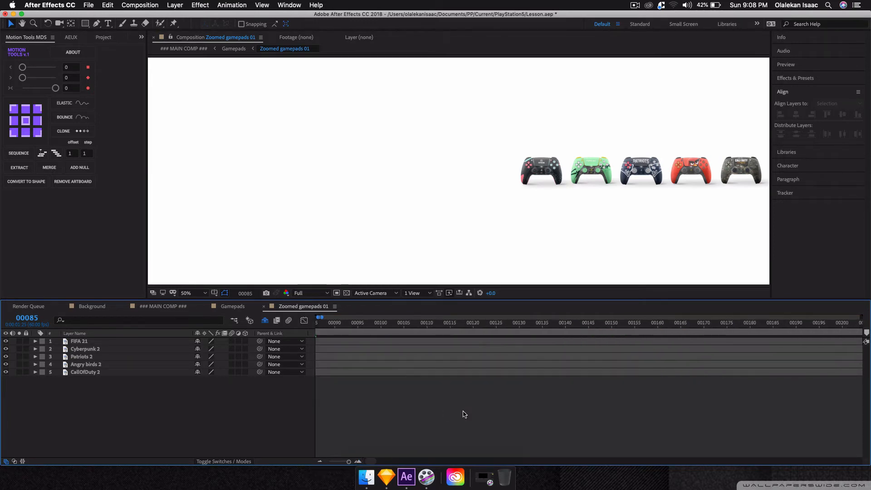
Step: Add a null object to the Zoomed gamepads 01 composition
key("u")
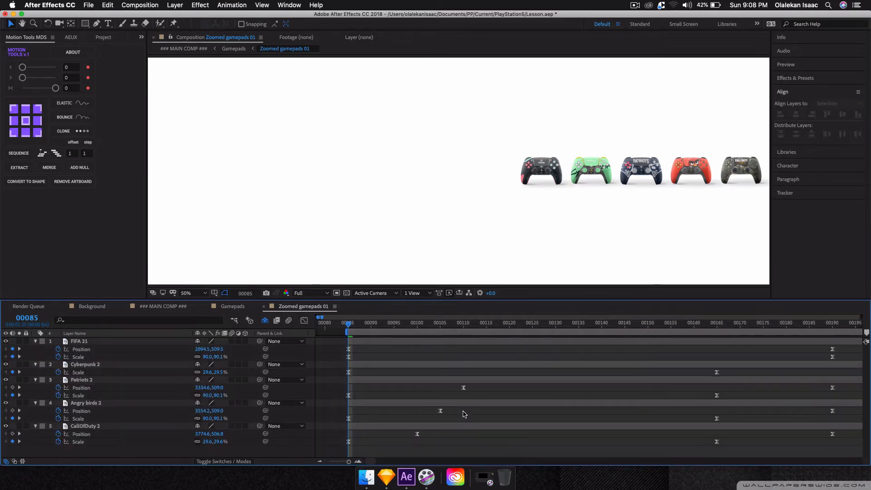
left_click(320, 461)
left_click(320, 461)
left_click(320, 461)
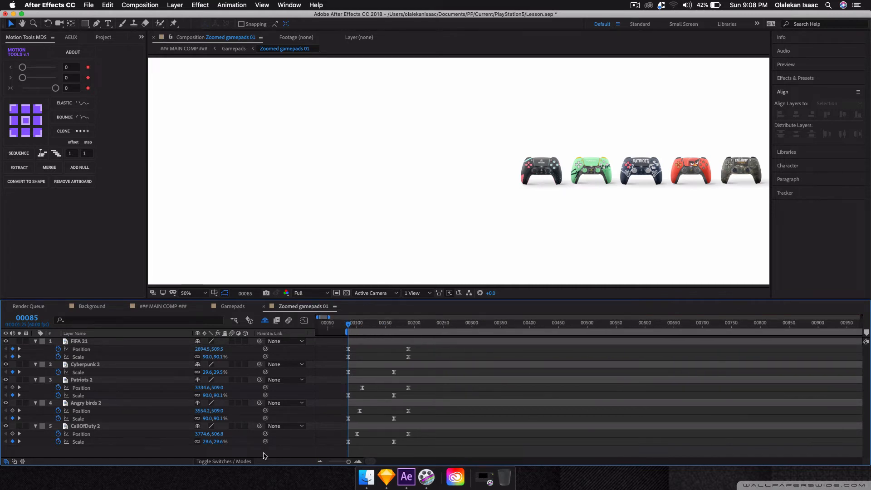
key("u")
right_click(269, 420)
mouse_move(297, 371)
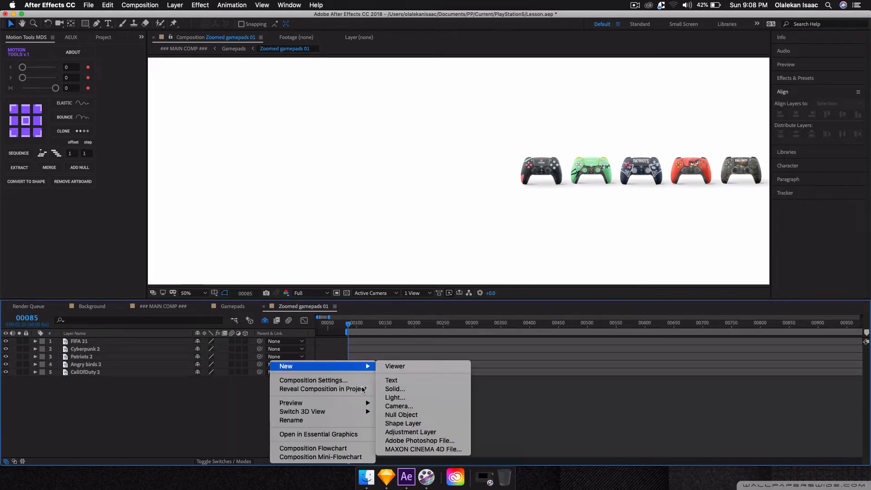
left_click(412, 415)
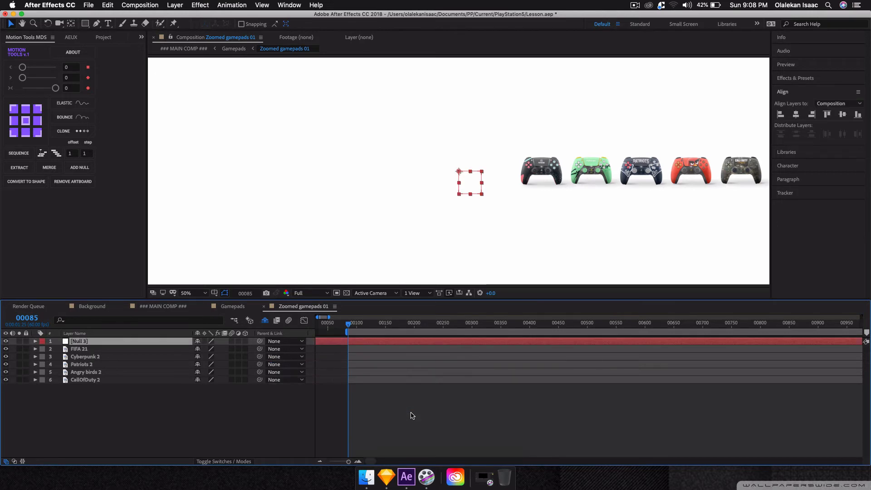
Step: Rename the new null layer as "Zoomed gampads null 01"
key("Return")
type("Zoomed")
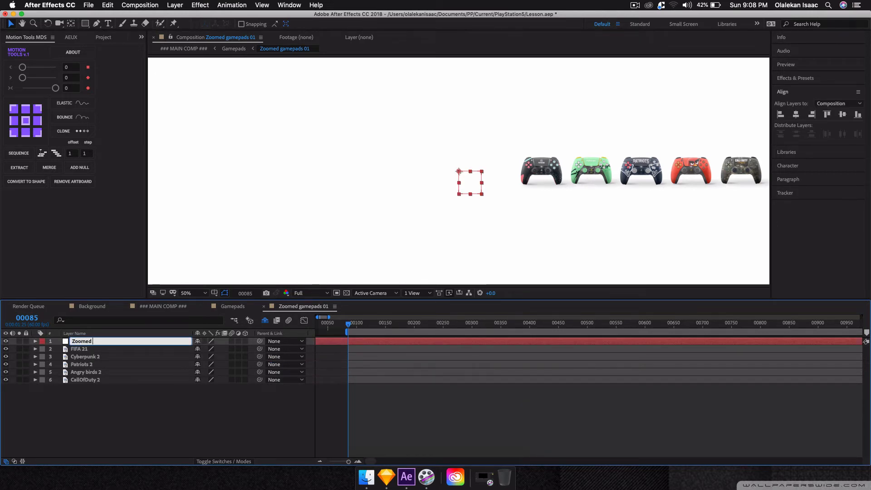
type(" gamo")
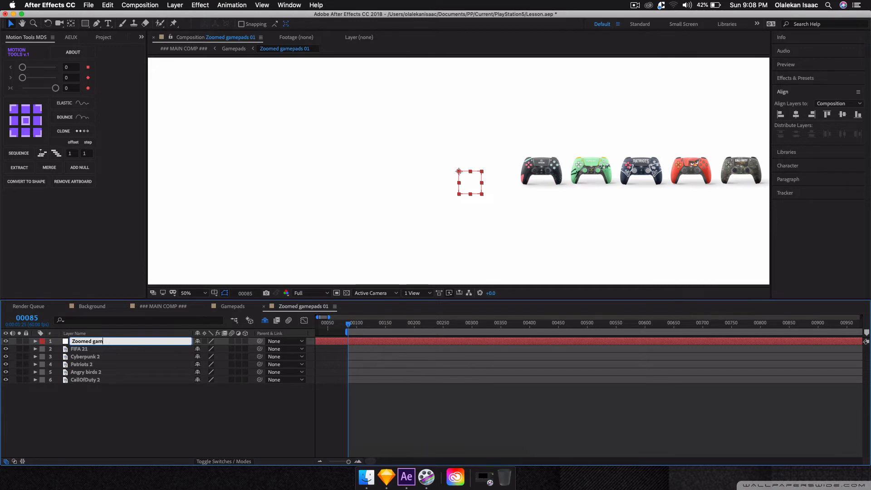
type("pads null 01")
key("Return")
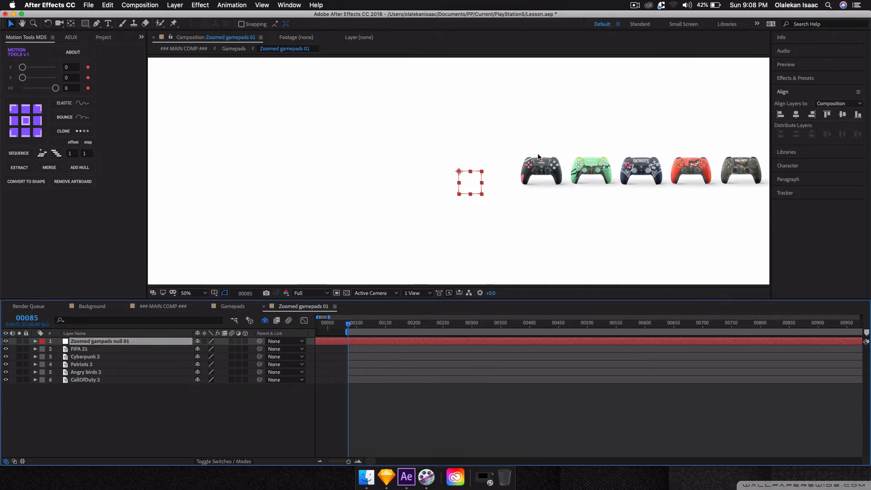
Step: Move the null onto the row of gamepads, beside the Patriots gamepad, and centre its anchor point
scroll(502, 171, "down", 2)
left_click_drag(459, 172, 536, 166)
left_click(25, 120)
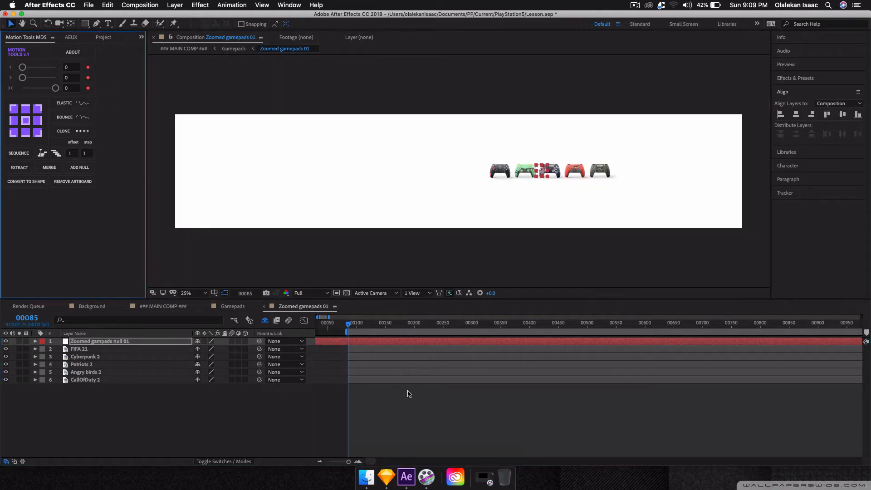
Step: Trim the null layer's start to frame 85 and set its label colour to None
key("alt+[")
left_click(42, 341)
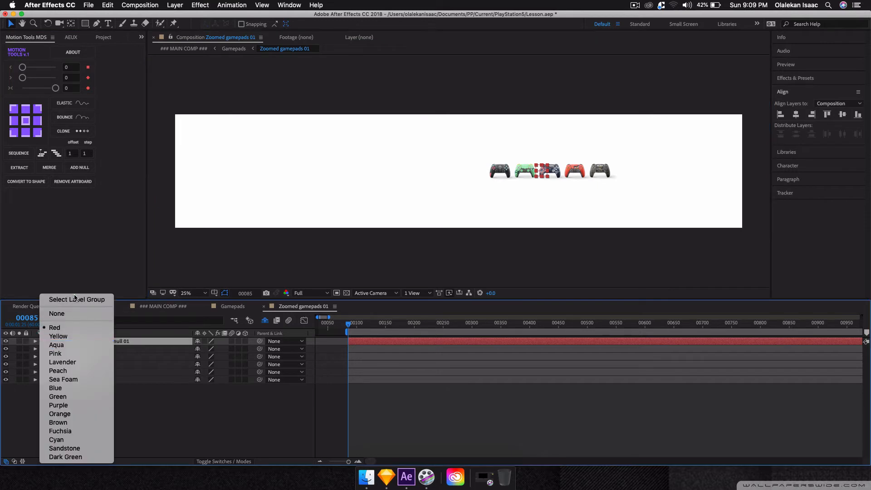
left_click(76, 314)
Step: Reveal the gamepad layers' keyframes and add a Position keyframe to the null at frame 146
key("super+shift+a")
key("u")
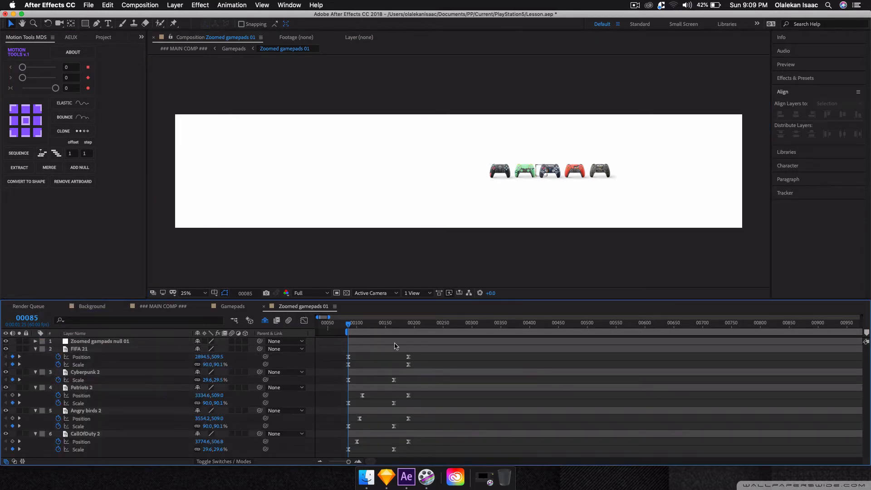
left_click(358, 461)
left_click(357, 461)
left_click(357, 462)
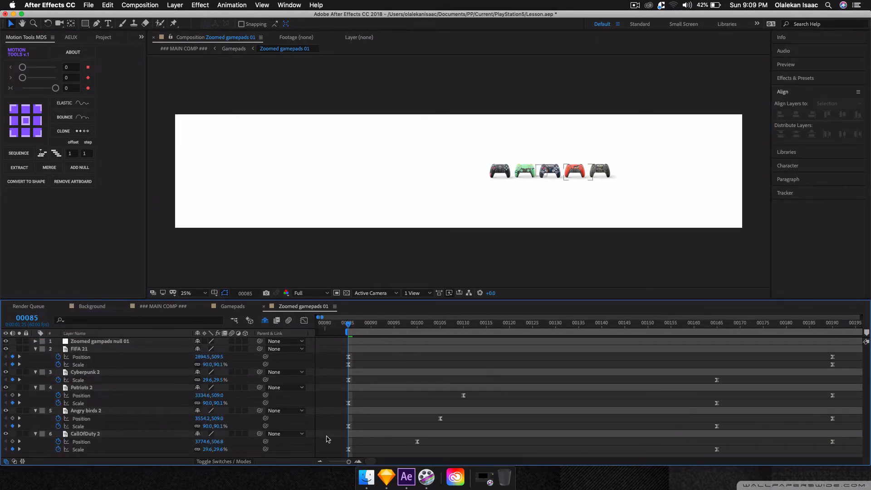
left_click(318, 462)
left_click_drag(352, 329, 411, 331)
left_click_drag(408, 329, 489, 329)
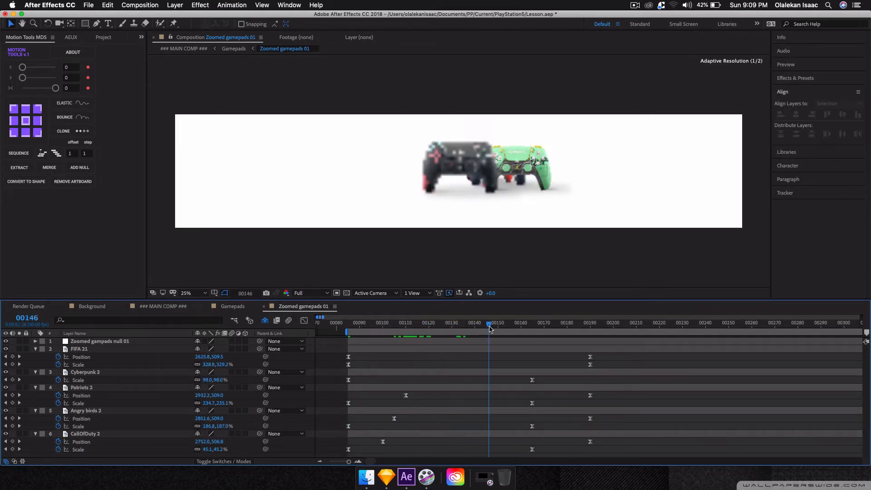
left_click(124, 341)
key("p")
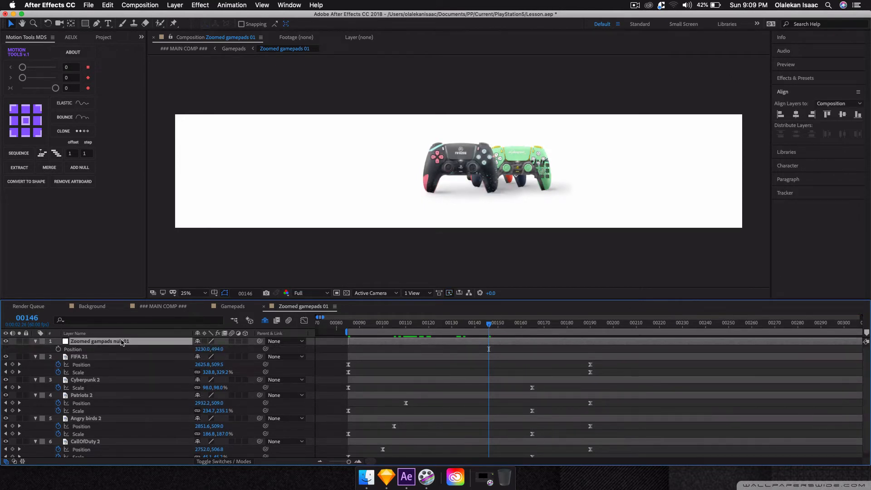
left_click(58, 349)
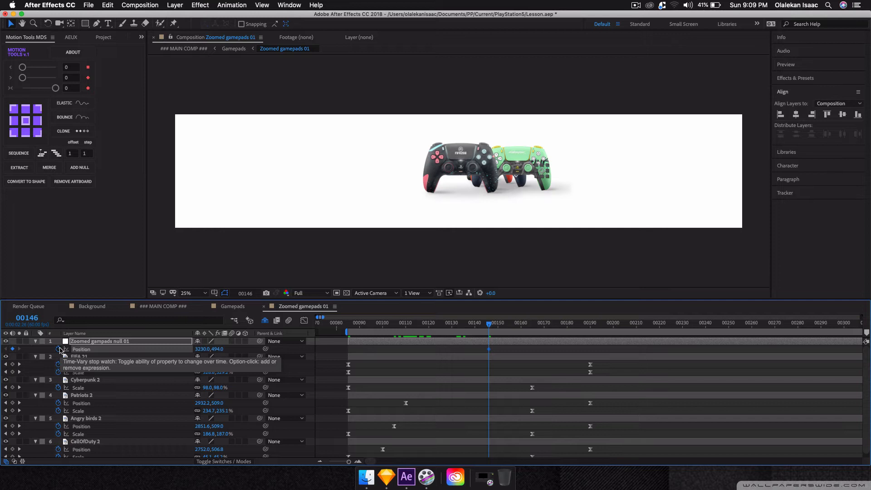
Step: Go to frame 190 and parent the five gamepad layers to Zoomed gampads null 01
key("space")
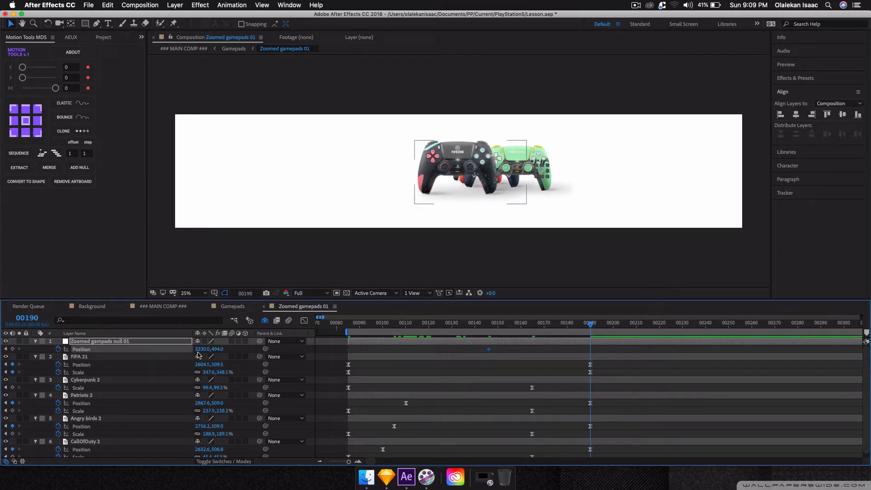
left_click_drag(200, 349, 173, 348)
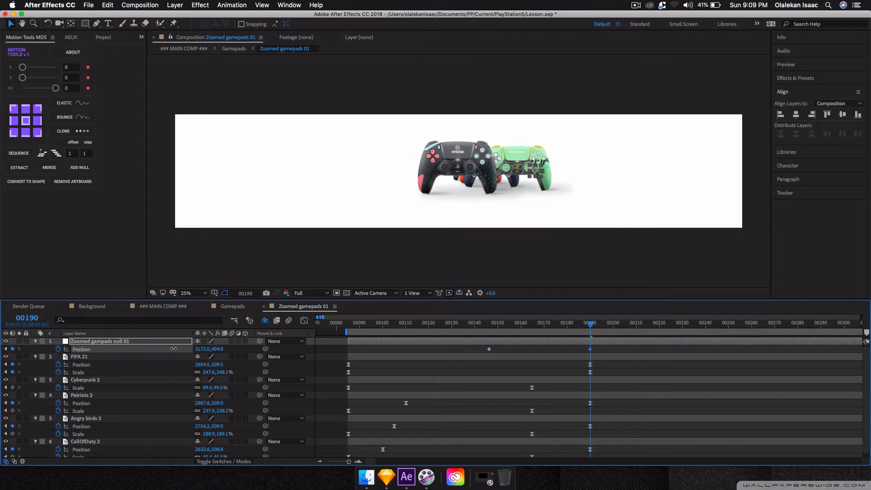
key("super+z")
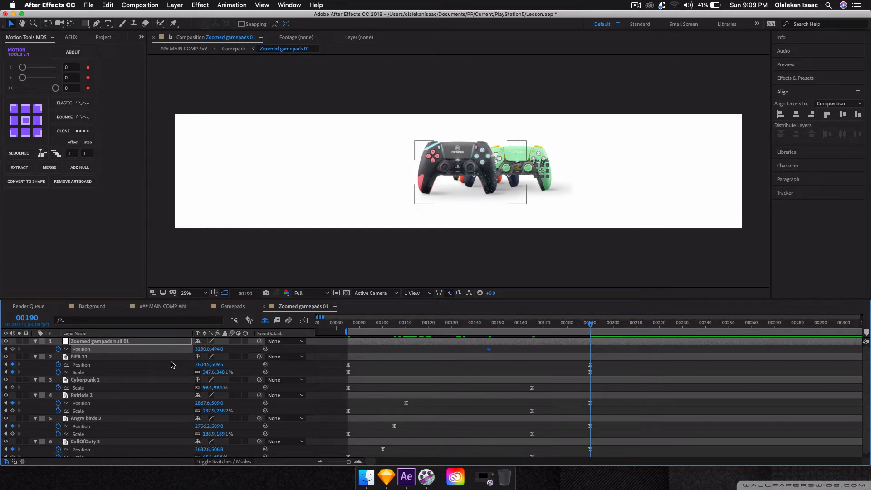
key("super+a")
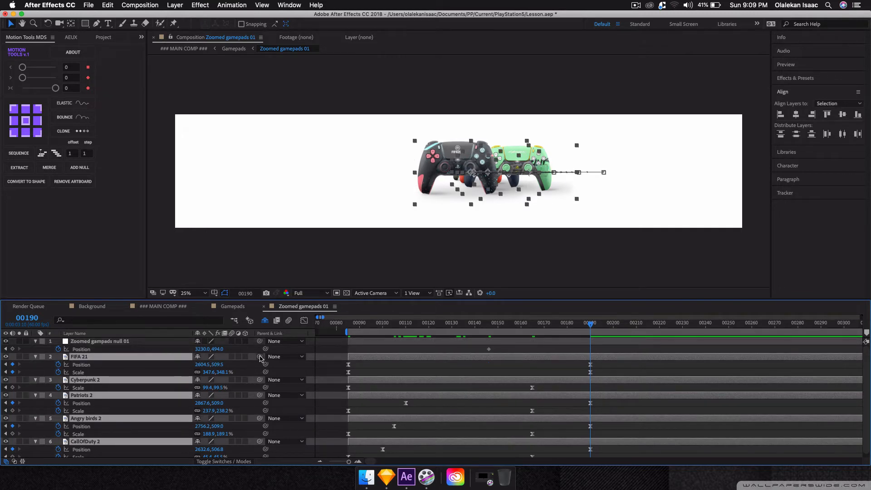
left_click_drag(259, 357, 145, 344)
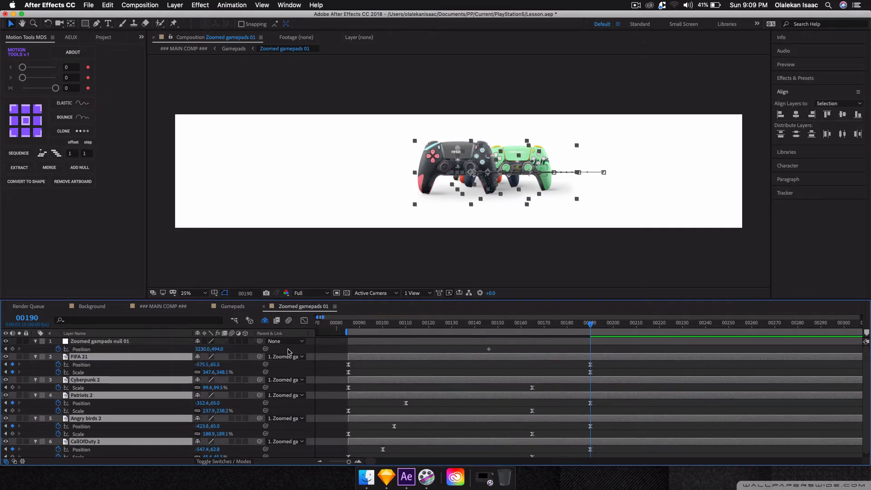
Step: Keyframe the null's X position at about 3093 at frame 190, checking the gamepads' framing in ### MAIN COMP ###
key("F2")
left_click_drag(213, 349, 111, 346)
left_click(164, 308)
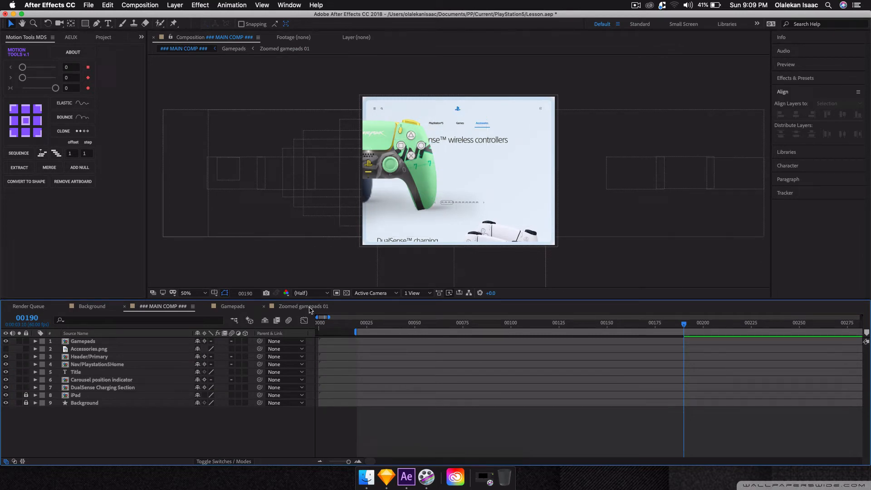
left_click(310, 307)
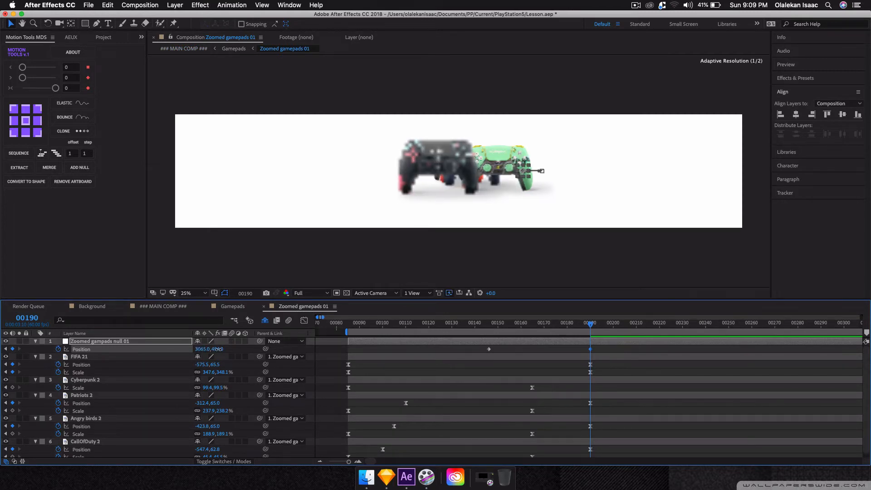
left_click(233, 307)
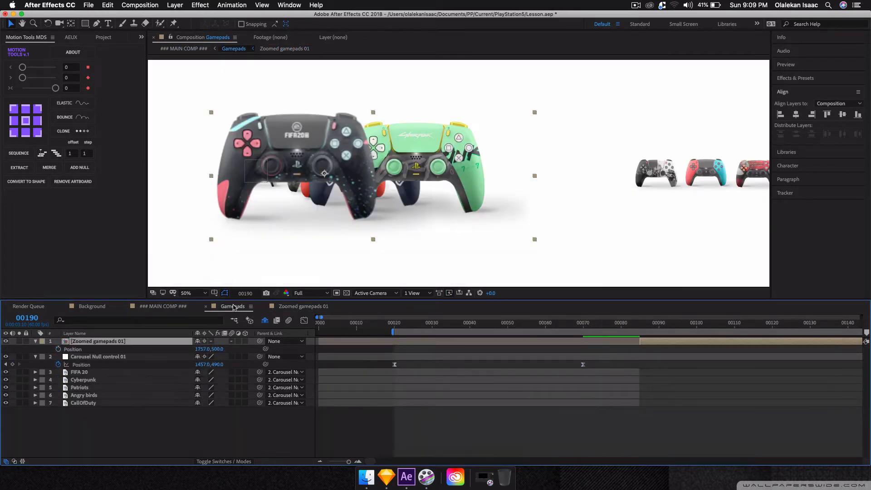
left_click(179, 307)
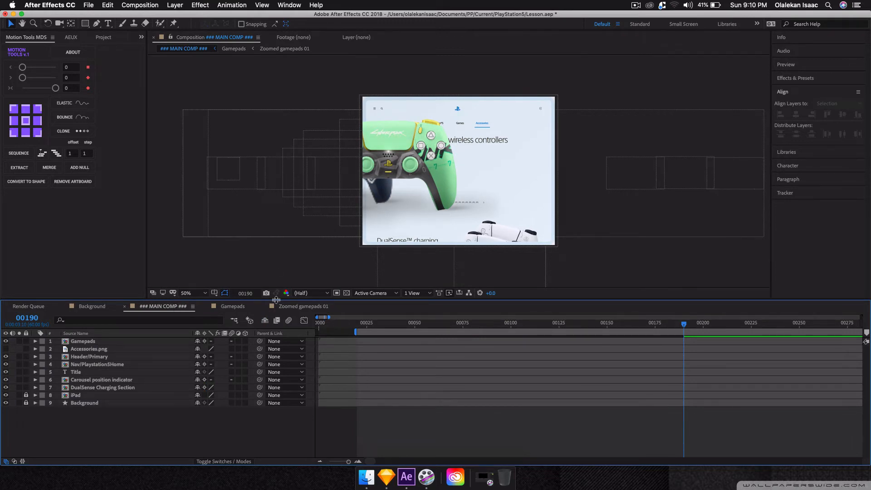
left_click(288, 307)
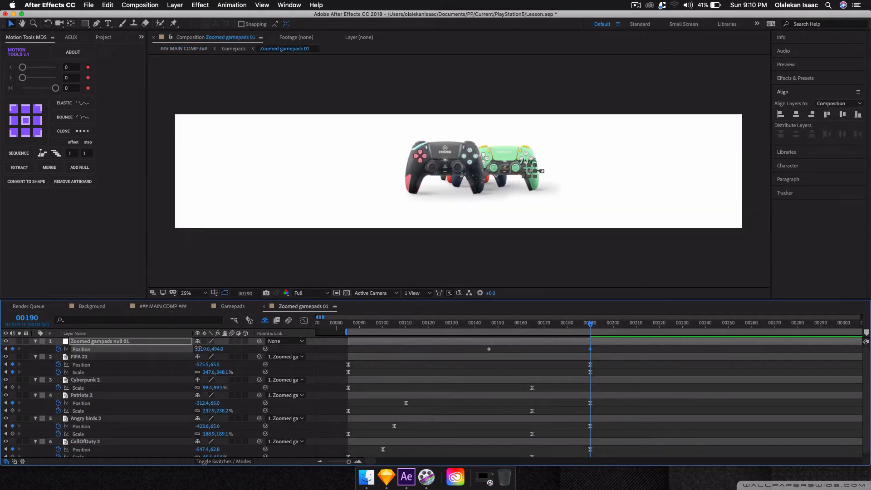
left_click_drag(196, 348, 184, 348)
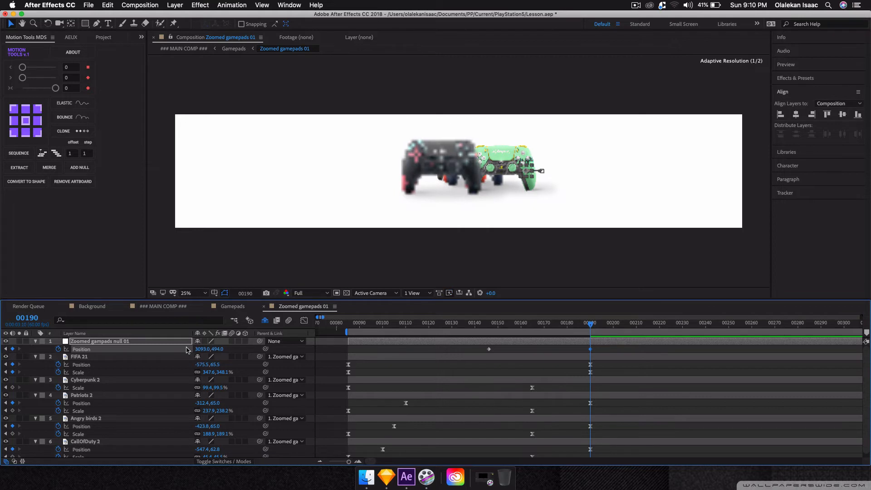
Step: Try to ease the null's Position keyframe at frame 146 with Motion Tools
left_click_drag(482, 349, 497, 350)
left_click(497, 349)
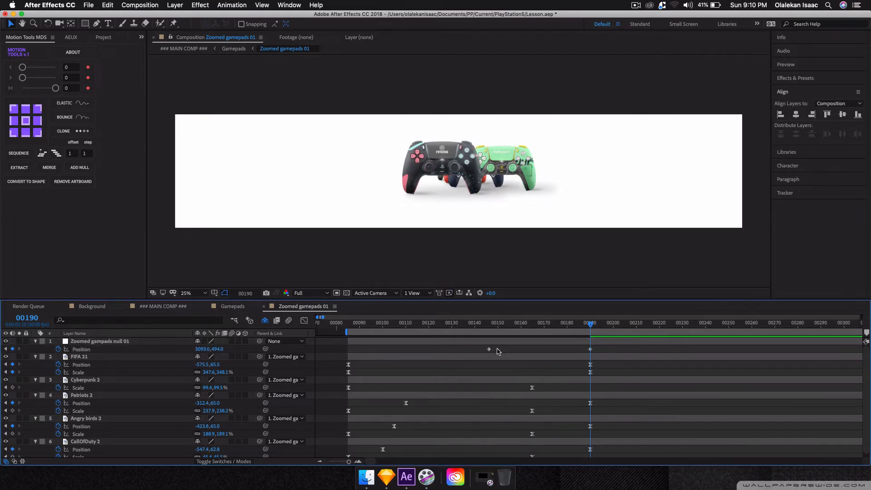
left_click(488, 349)
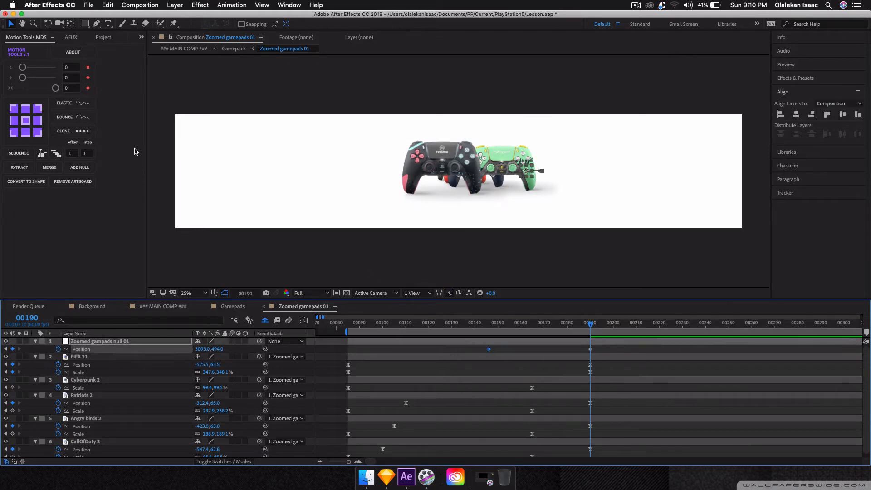
left_click(70, 89)
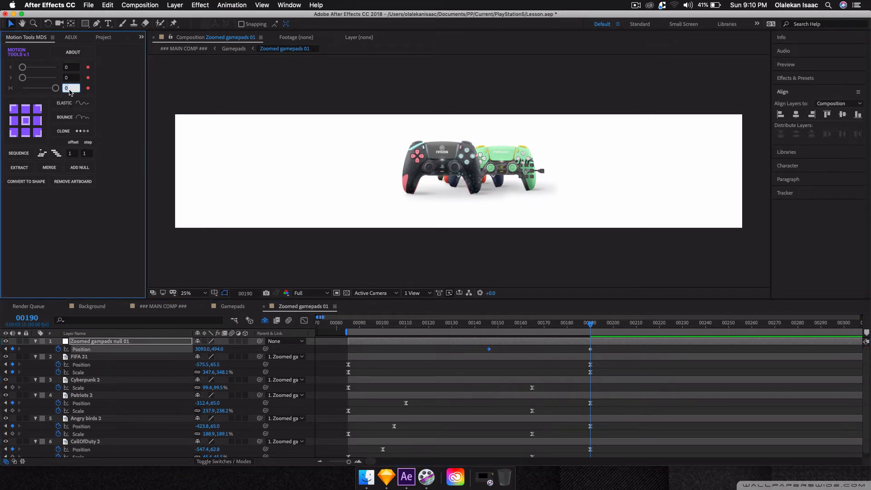
type("0")
key("Return")
Step: Apply an ease of 100 to the null's Position keyframe at frame 190, and ease its frame 146 keyframe as well
left_click(590, 350)
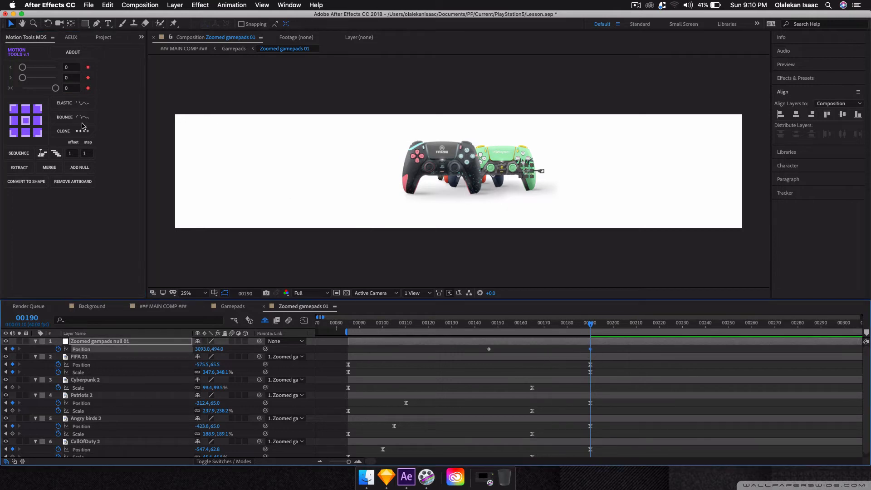
left_click(71, 89)
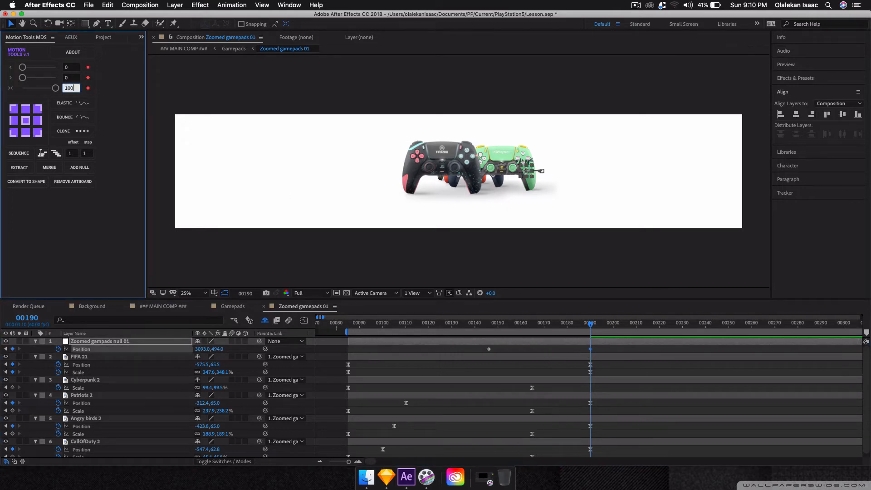
key("Return")
left_click(489, 349)
left_click(70, 94)
left_click(71, 88)
type("0")
key("Return")
Step: Preview the Zoomed gamepads 01 animation and save the project
key("space")
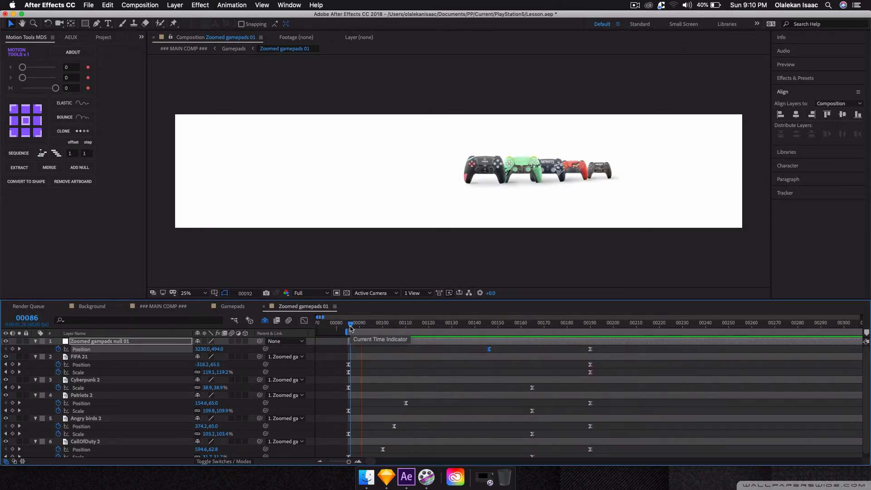
key("space")
key("super+s")
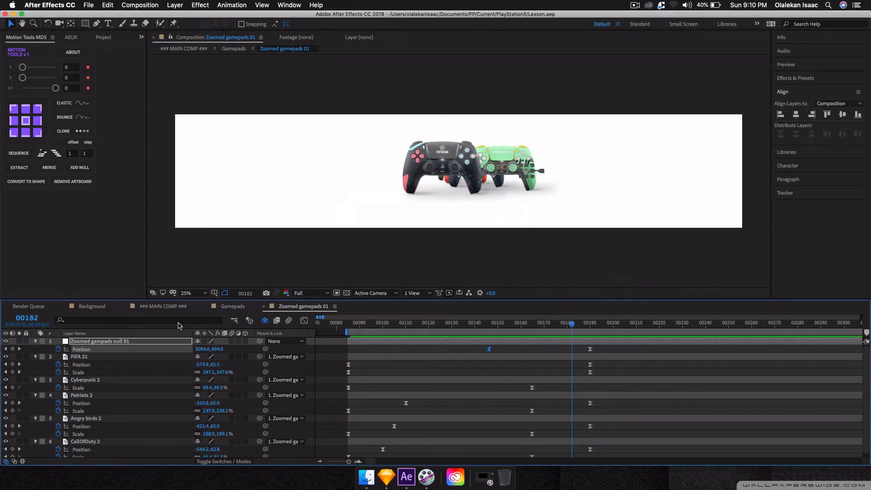
Step: Play back ### MAIN COMP ### from frame 20 to review the gamepad motion, and return to Zoomed gamepads 01
left_click(164, 306)
left_click(358, 327)
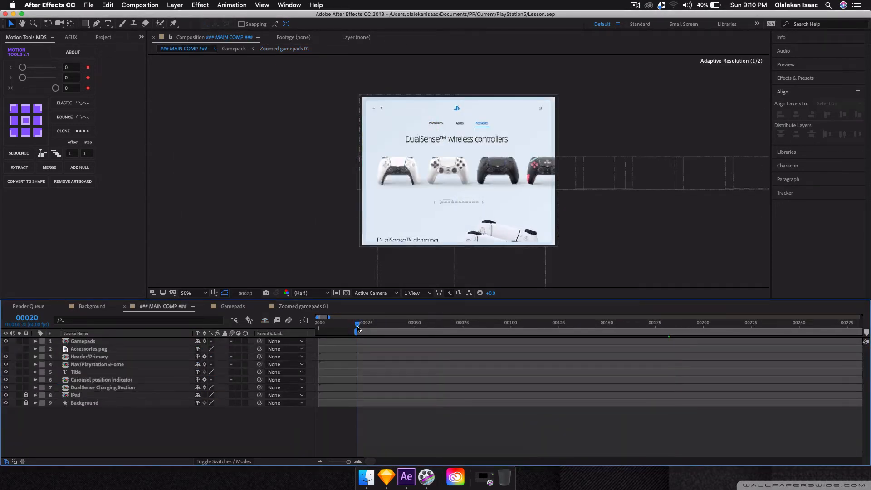
key("space")
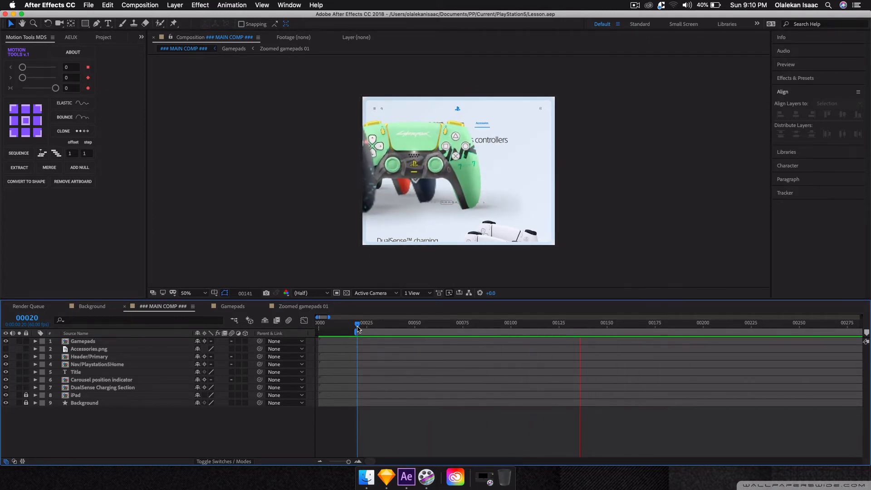
left_click(297, 306)
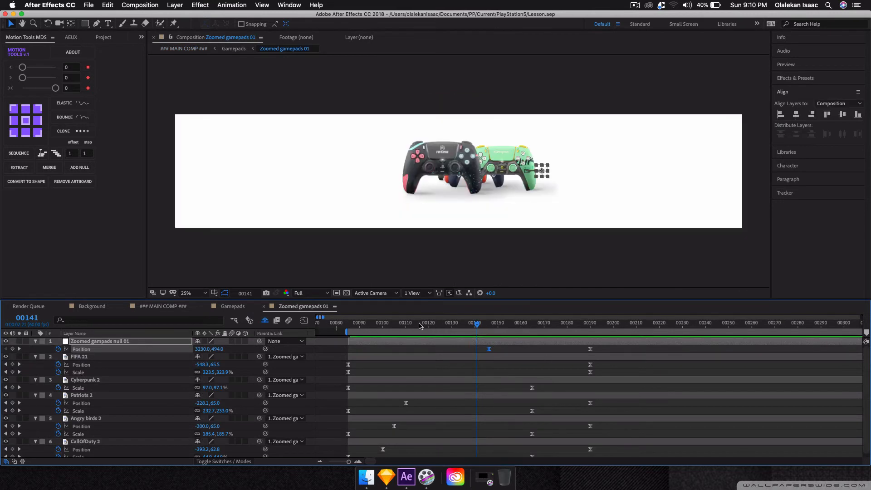
Step: Move the null's first Position keyframe to frame 122, preview Zoomed gamepads 01, and save the project
mouse_move(420, 325)
left_mouse_down()
mouse_move(438, 323)
mouse_move(403, 323)
mouse_move(434, 325)
left_mouse_up()
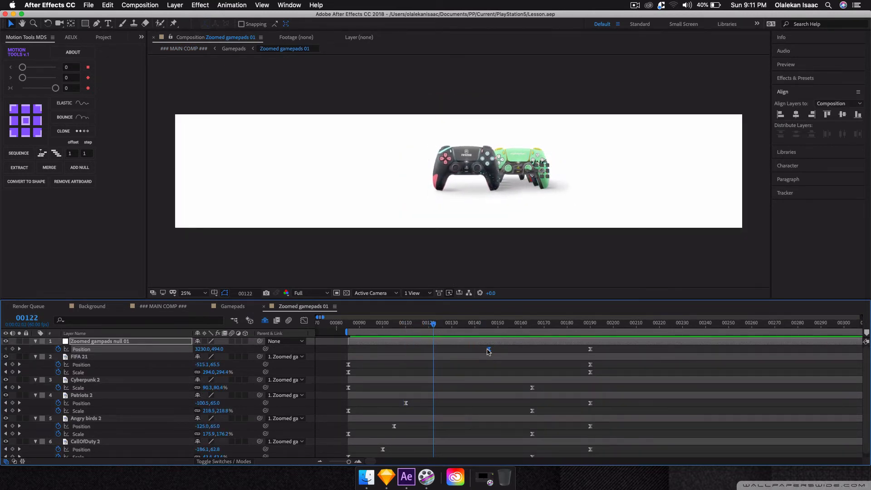
left_click_drag(488, 351, 433, 352)
key("space")
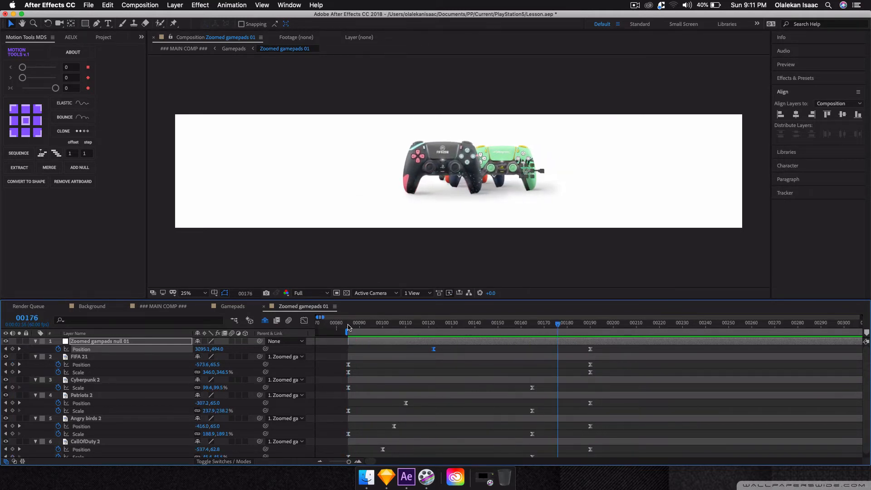
key("super+s")
Step: Play back ### MAIN COMP ### from frame 20 and scrub through it to review the gamepad motion
left_click(172, 306)
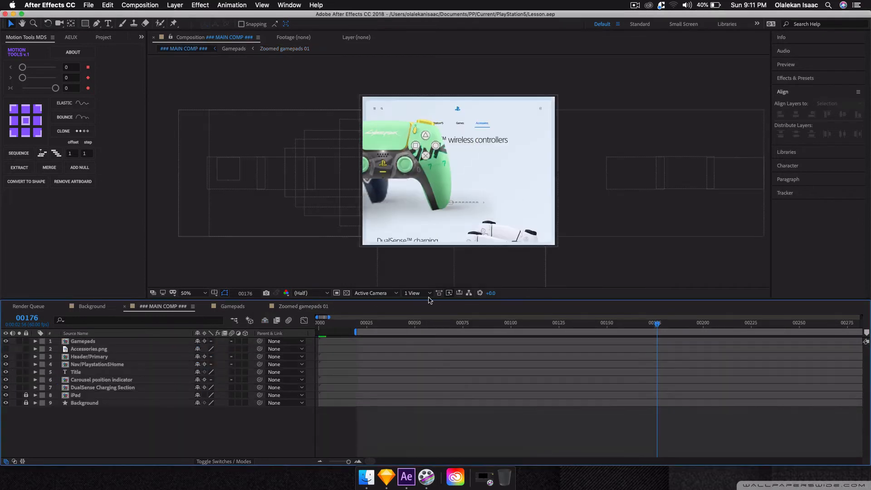
left_click(357, 323)
key("space")
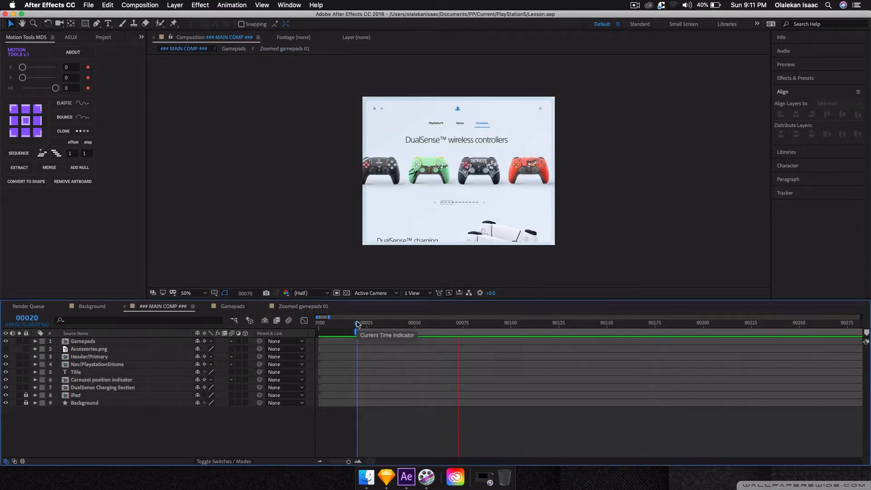
key("space")
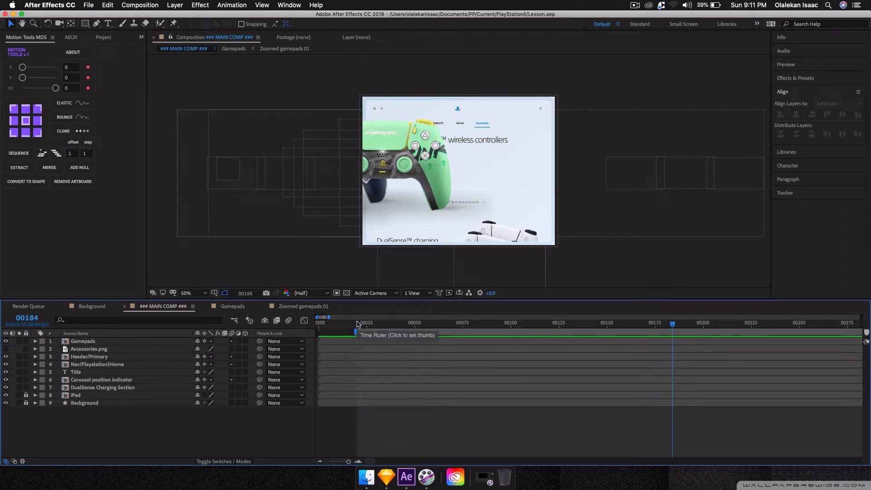
left_click_drag(357, 324, 611, 331)
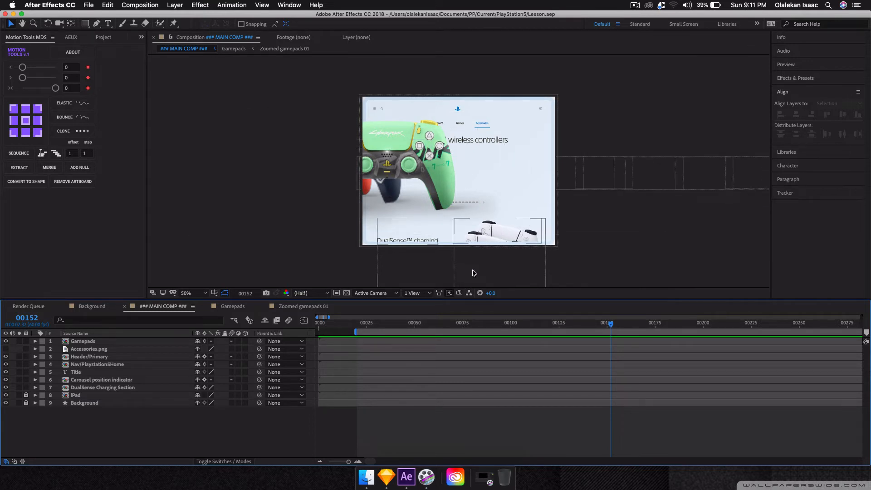
key("space")
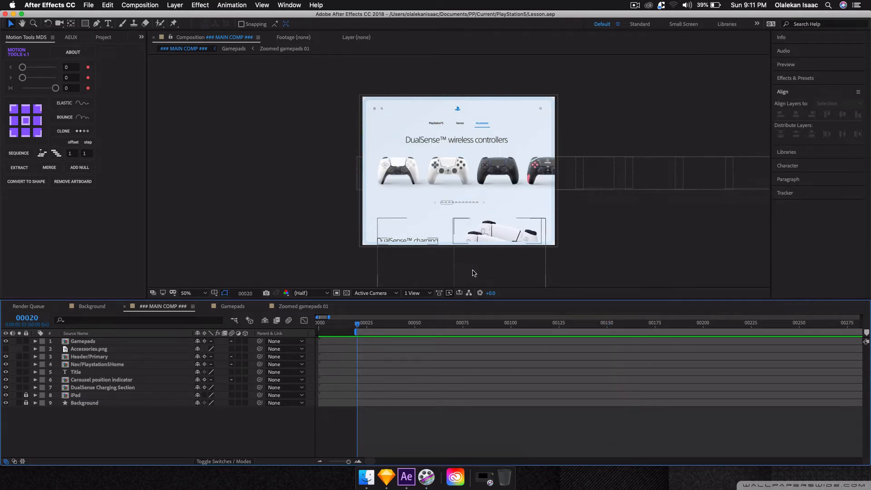
Step: Examine the carousel position indicator up close at frame 20 and while the gamepads slide across the screen
left_click(458, 205)
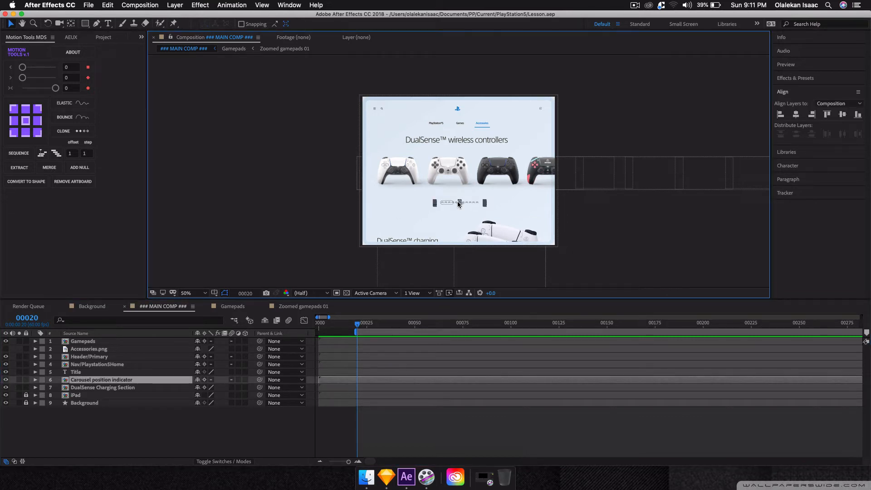
key("period")
key("period")
key("comma")
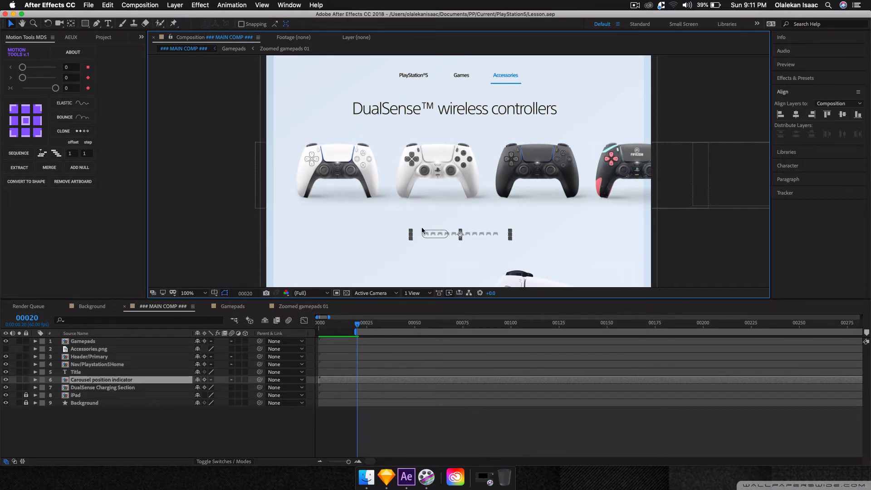
key("grave")
key("period")
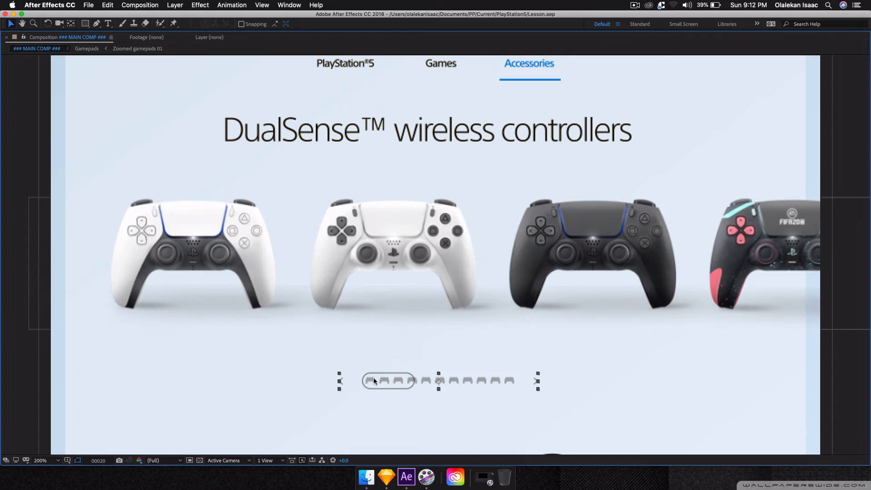
key("grave")
key("comma")
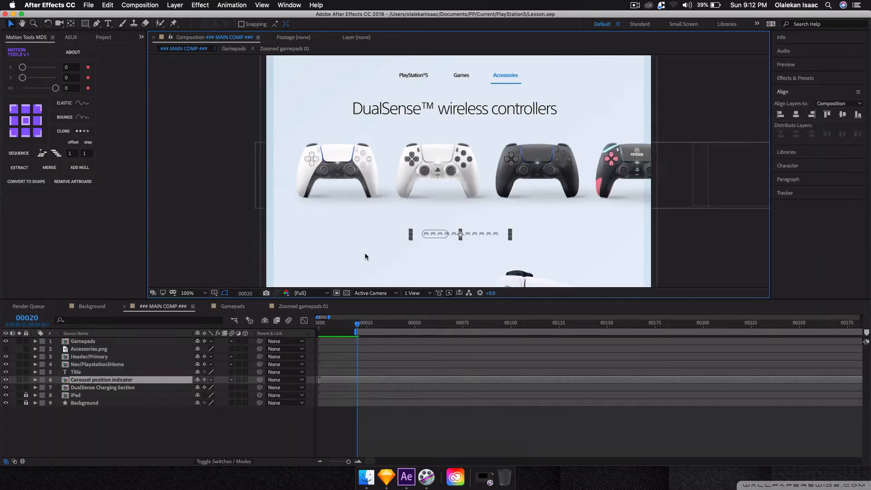
left_click_drag(356, 325, 424, 330)
key("space")
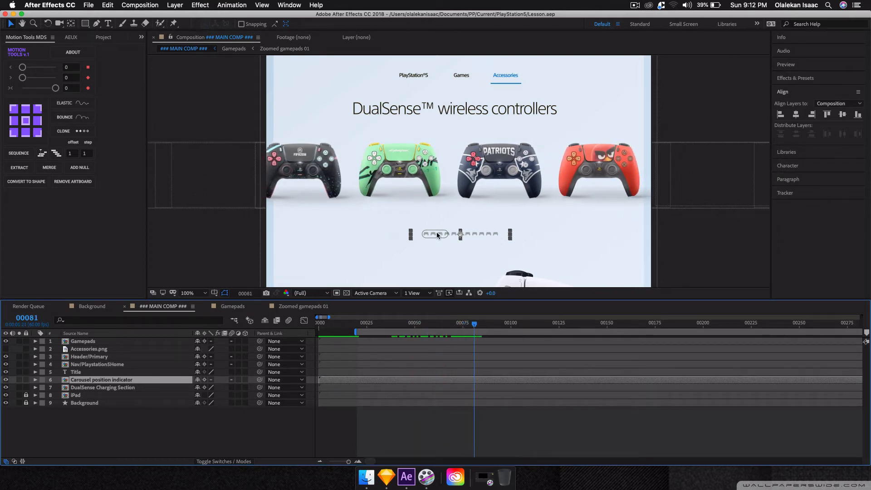
key("j")
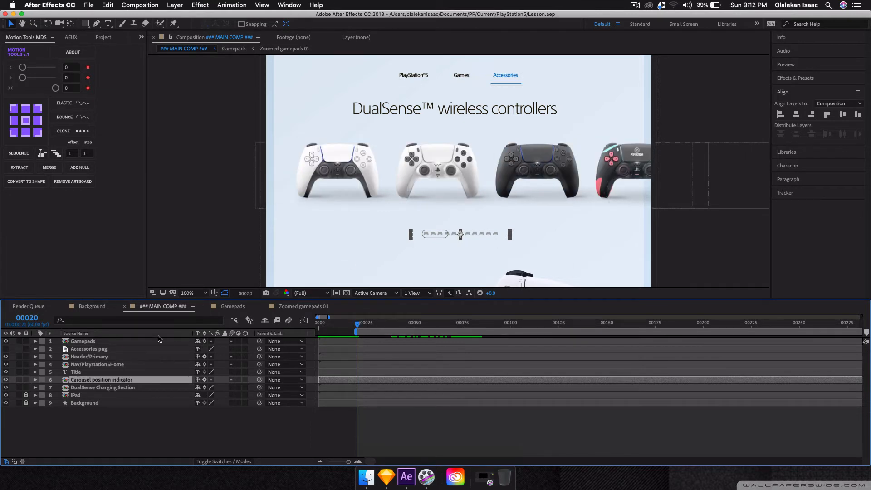
Step: Go to Carousel Null control 01's second Position keyframe at frame 70 in Gamepads, and return to ### MAIN COMP ###
left_click(232, 310)
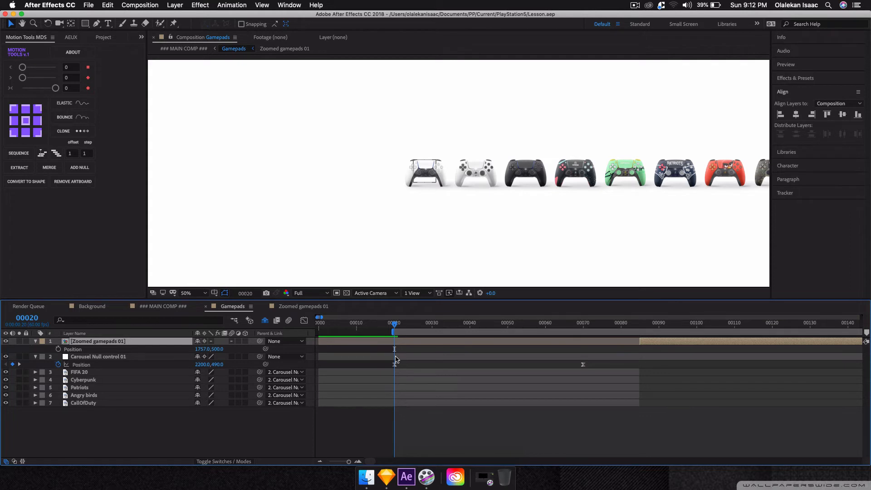
key("k")
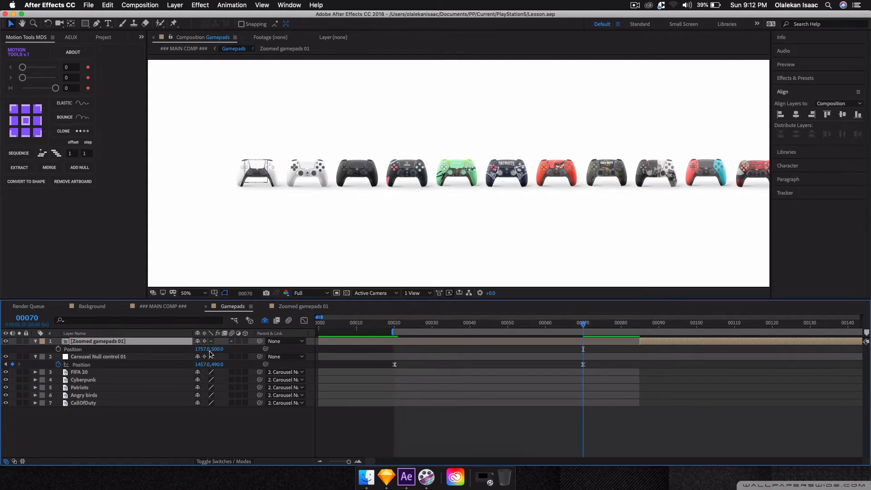
left_click(163, 307)
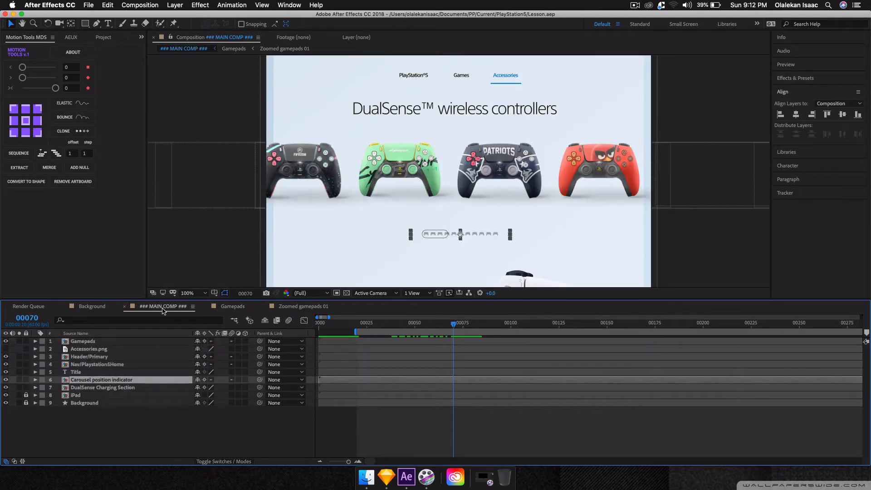
Step: Open the Carousel position indicator composition and create a Position keyframe for the Scroller layer at frame 70
double_click(105, 380)
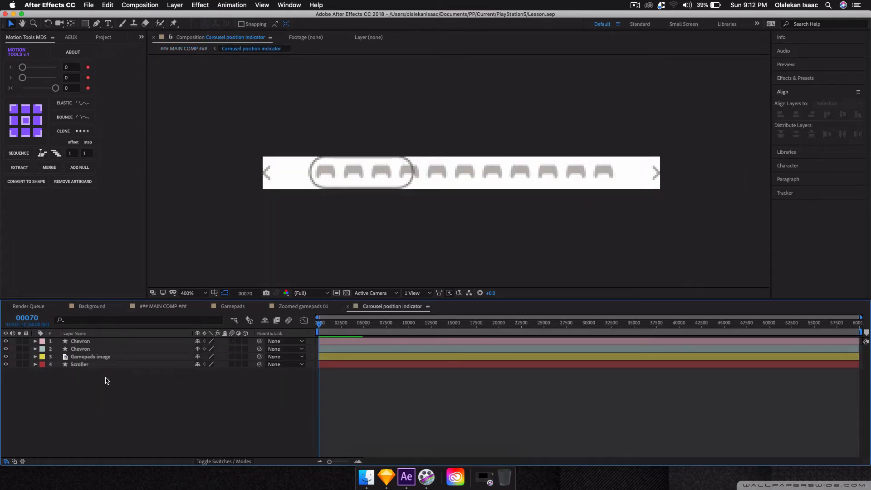
left_click(86, 357)
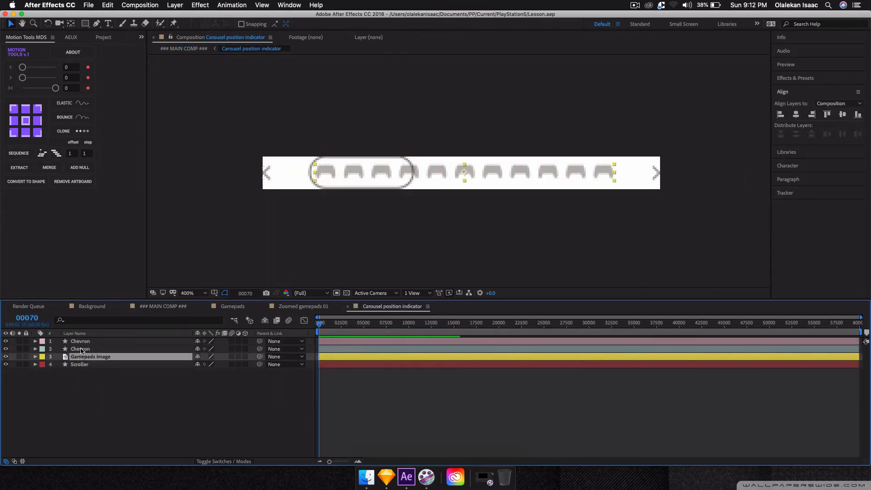
left_click(82, 351)
left_click(81, 364)
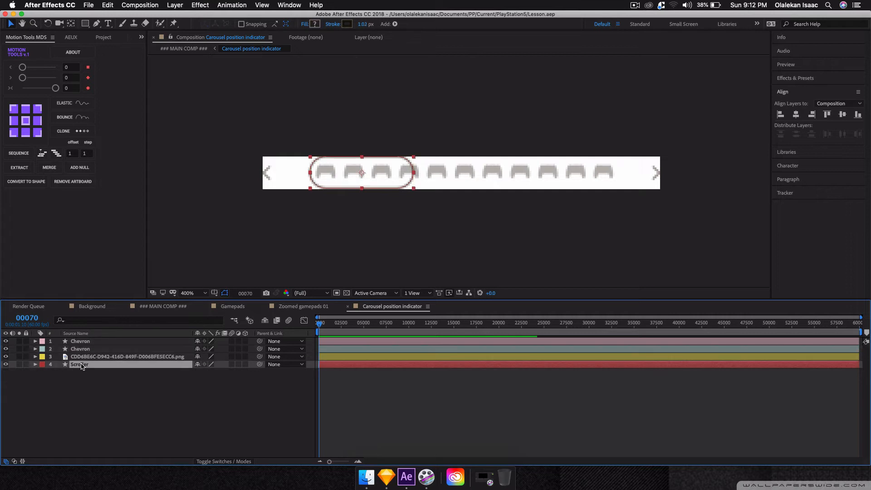
key("u")
key("u")
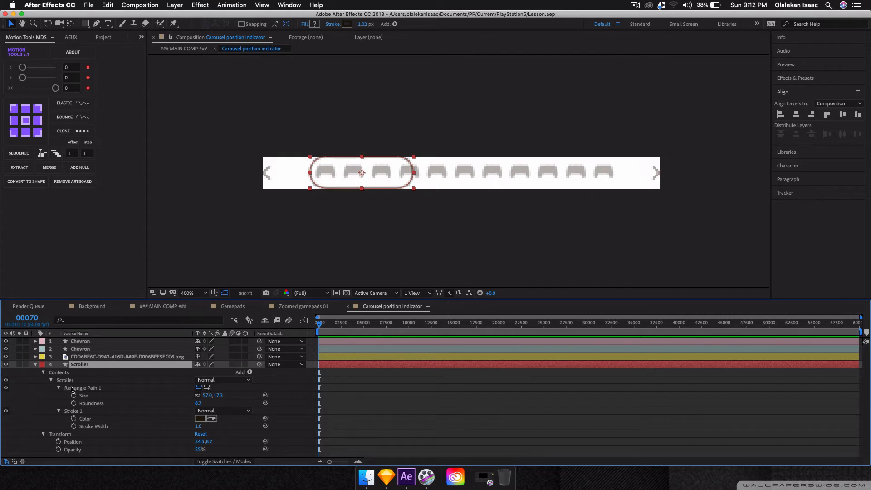
key("u")
key("p")
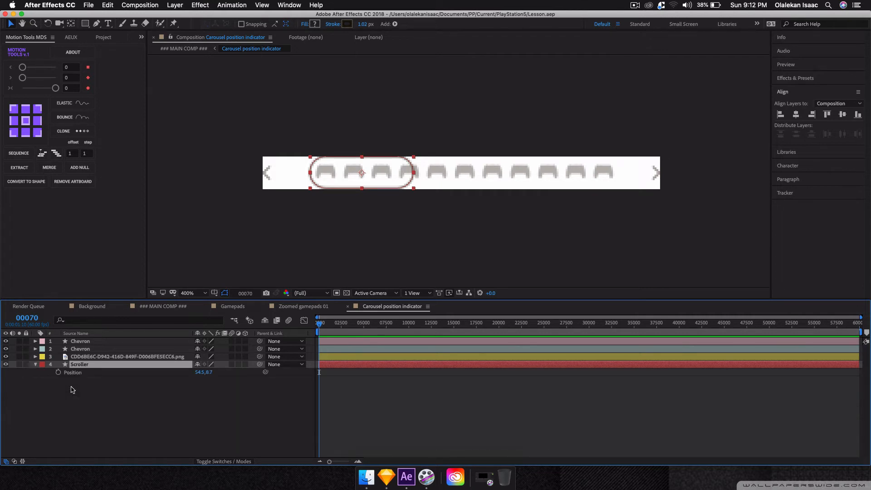
left_click(58, 372)
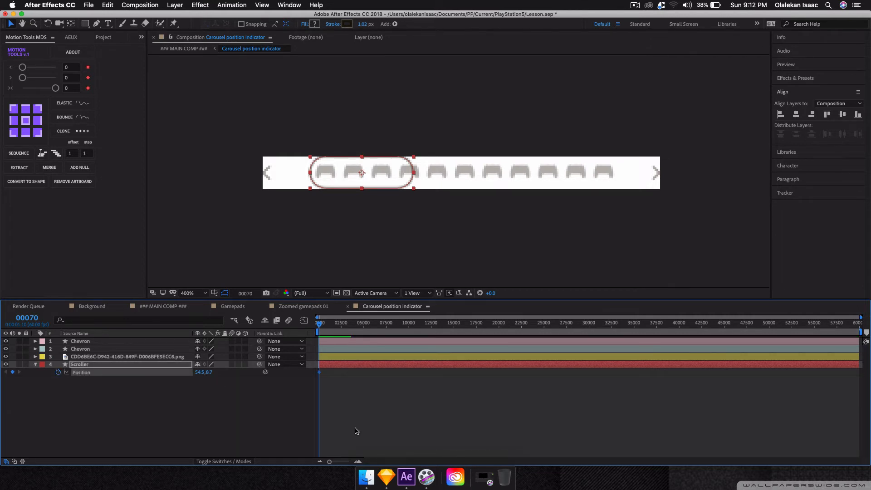
left_click(358, 461)
left_click(357, 461)
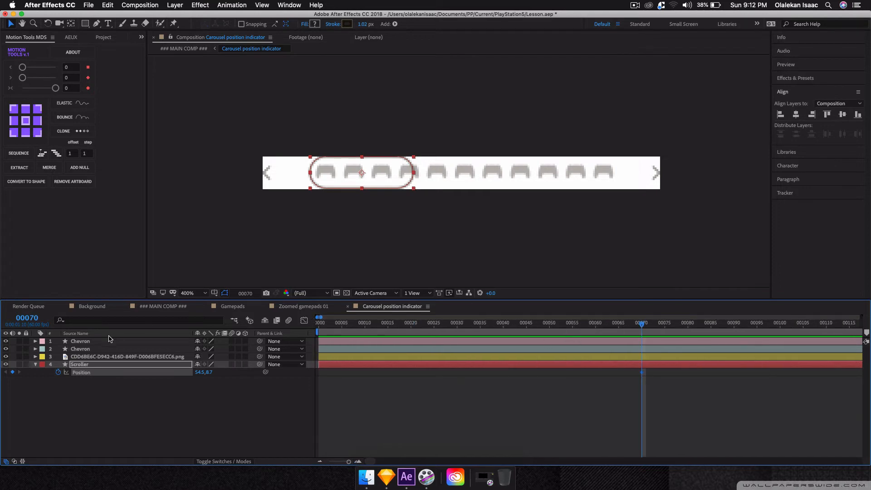
Step: Add a Position keyframe for Scroller at frame 20, and go to its keyframe at frame 70
left_click(27, 317)
type("20")
key("Return")
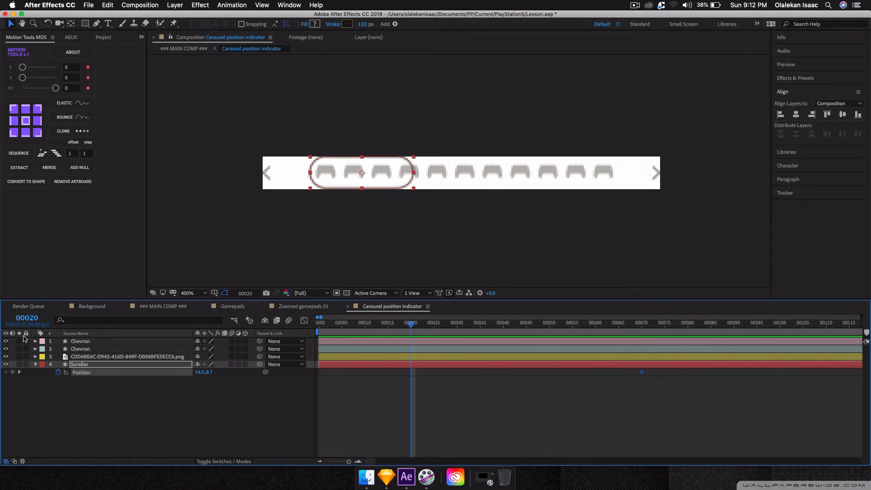
left_click(13, 372)
key("k")
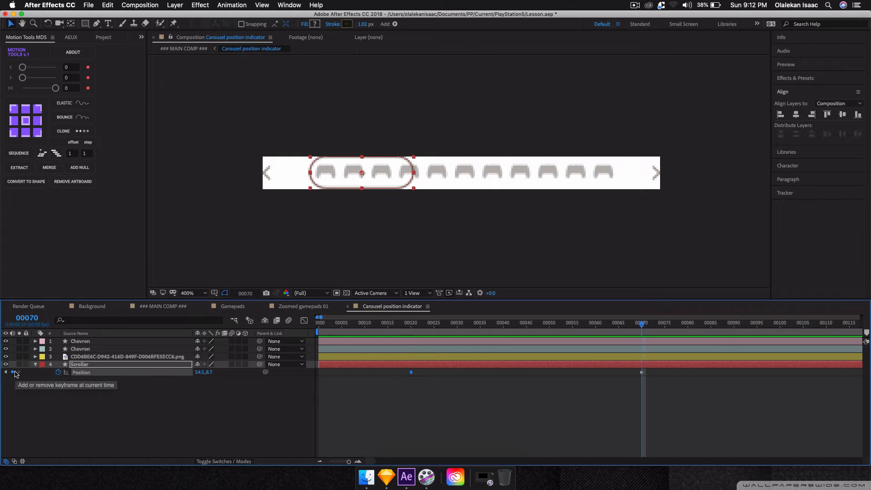
Step: Set Scroller's X position to 110.5 at frame 70 and check the indicator in ### MAIN COMP ###
left_click(213, 387)
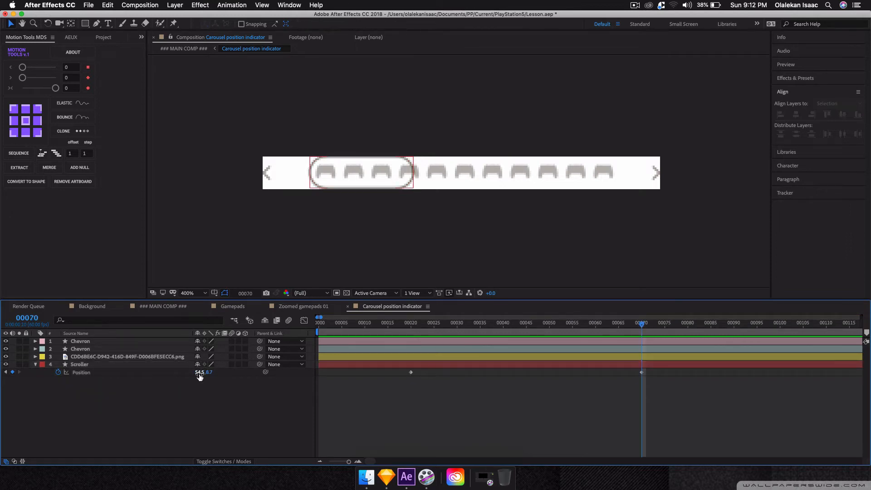
left_click_drag(200, 376, 225, 376)
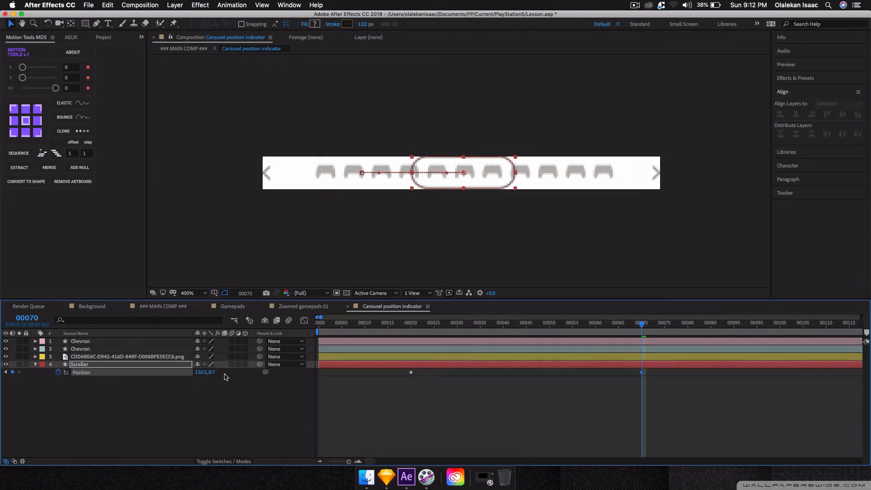
left_click(165, 306)
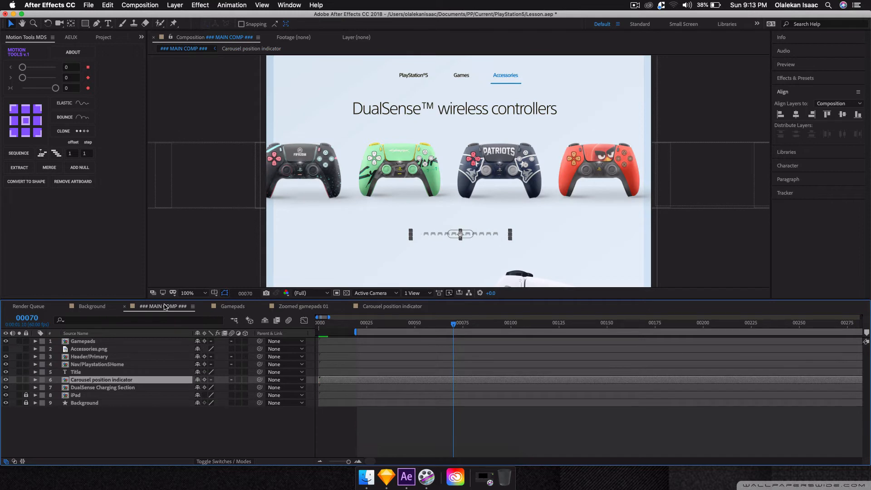
left_click(297, 423)
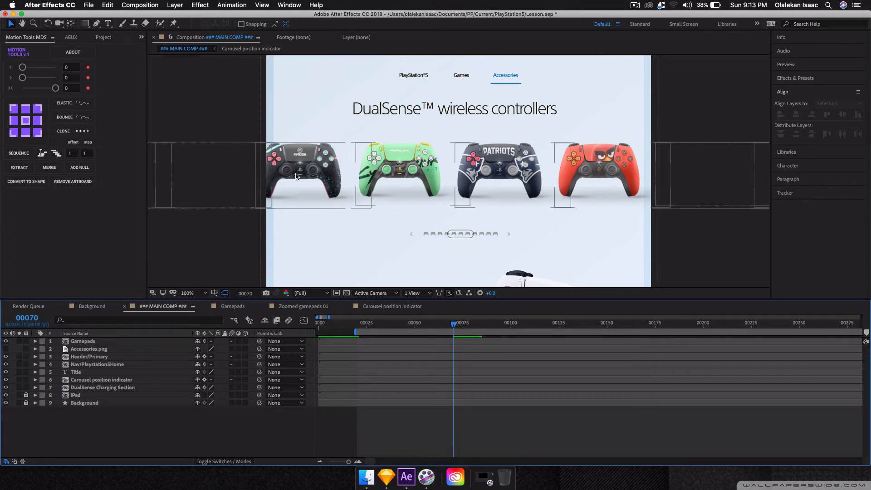
Step: Set Scroller's X position to 103.5 at frame 70, checking the indicator against the gamepads in ### MAIN COMP ###
left_click_drag(392, 306, 254, 309)
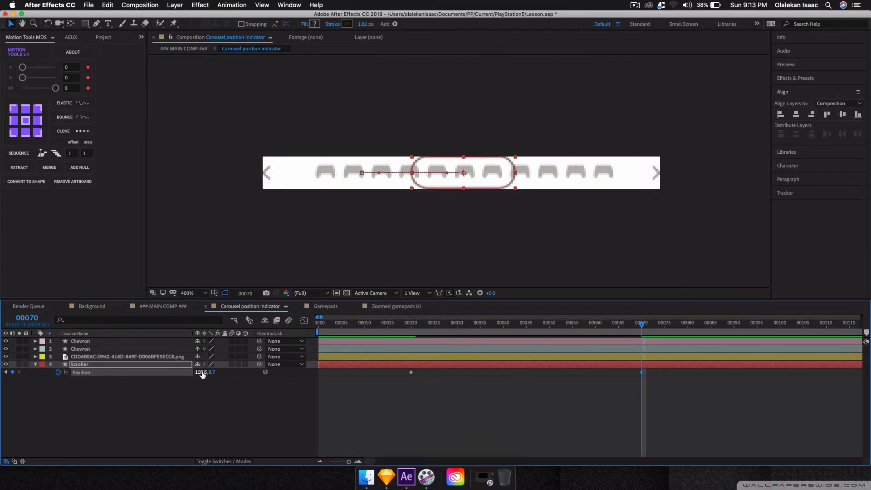
left_click_drag(201, 372, 199, 371)
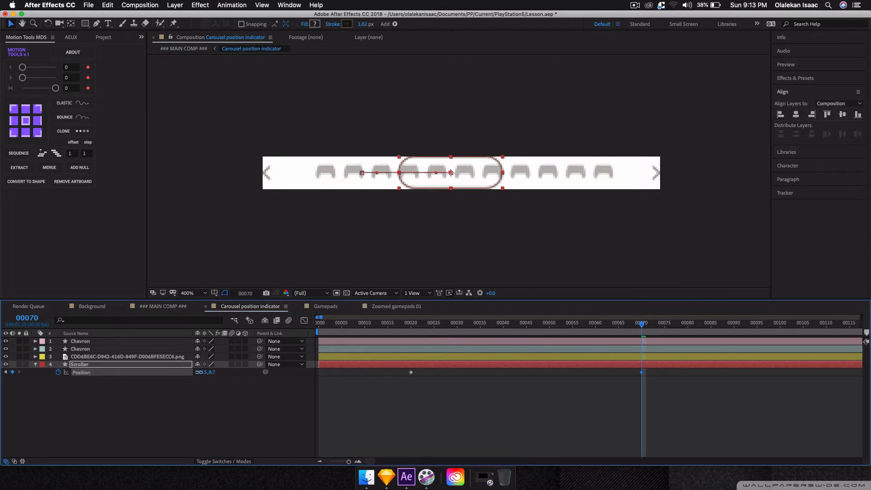
left_click(157, 307)
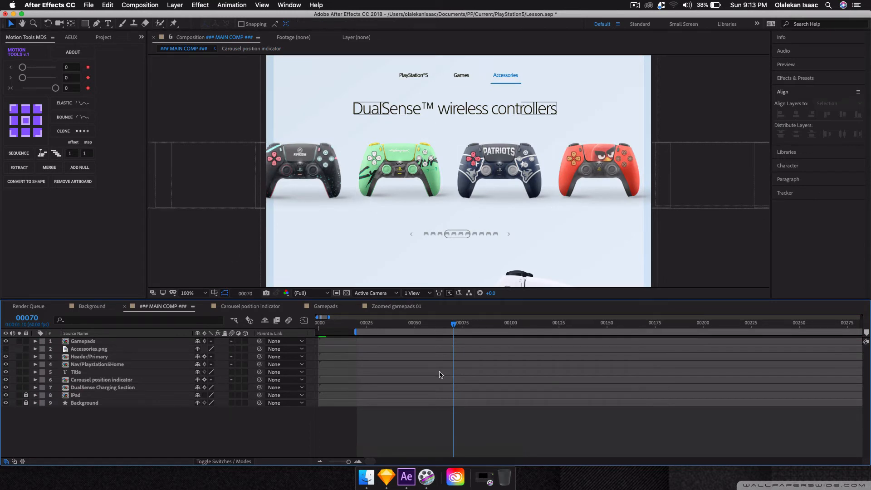
left_click(270, 309)
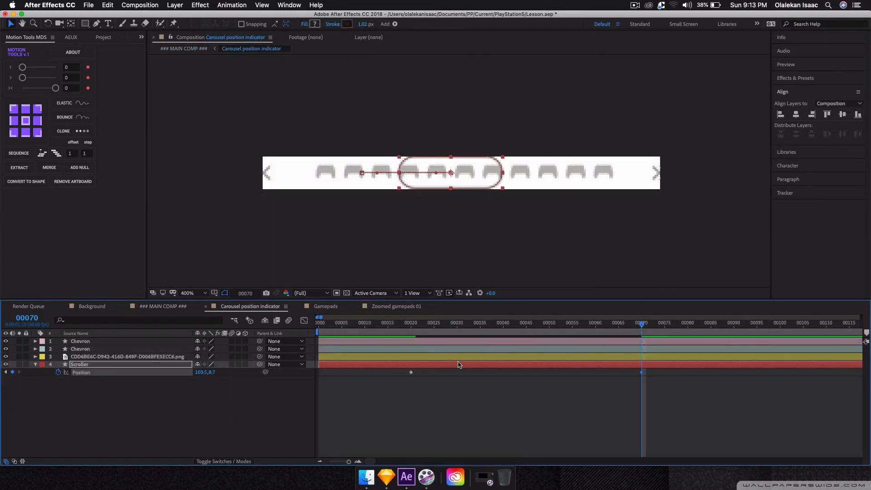
Step: Apply an ease of 100 to Scroller's Position keyframe at frame 70, ease its frame 20 keyframe too, and return to ### MAIN COMP ###
left_click(67, 89)
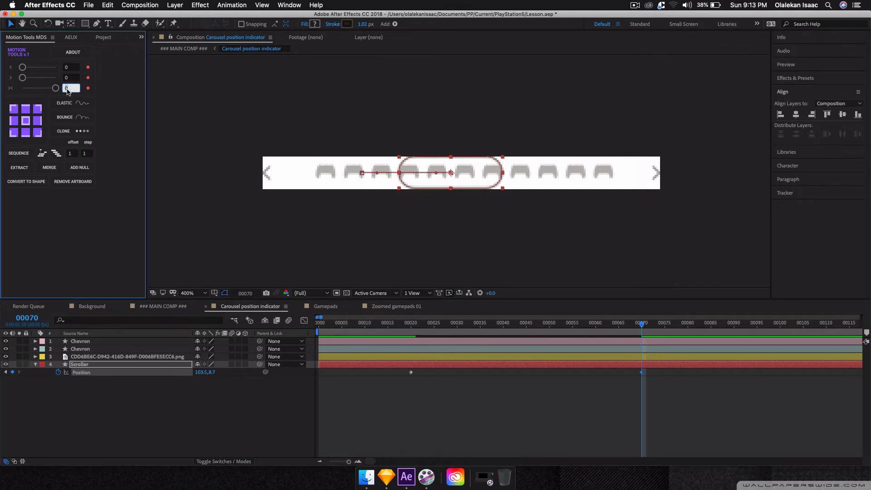
type("100")
key("Return")
left_click_drag(393, 388, 426, 369)
left_click(71, 89)
type("0")
key("Return")
left_click(165, 307)
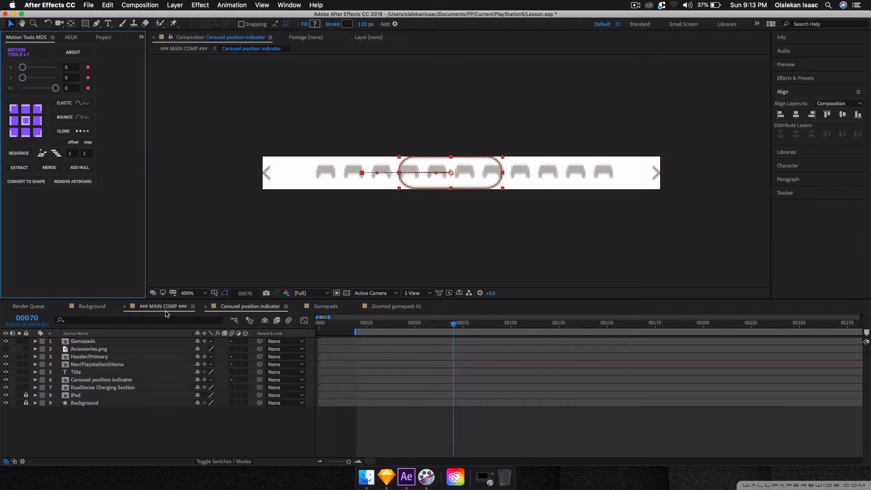
Step: Preview ### MAIN COMP ### and set the Carousel position indicator layer's opacity, trying 75% before lowering it to 65%
key("space")
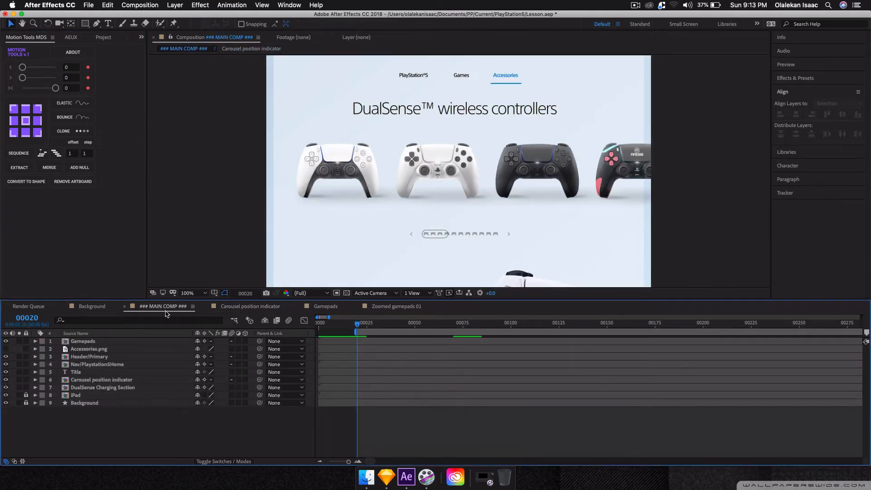
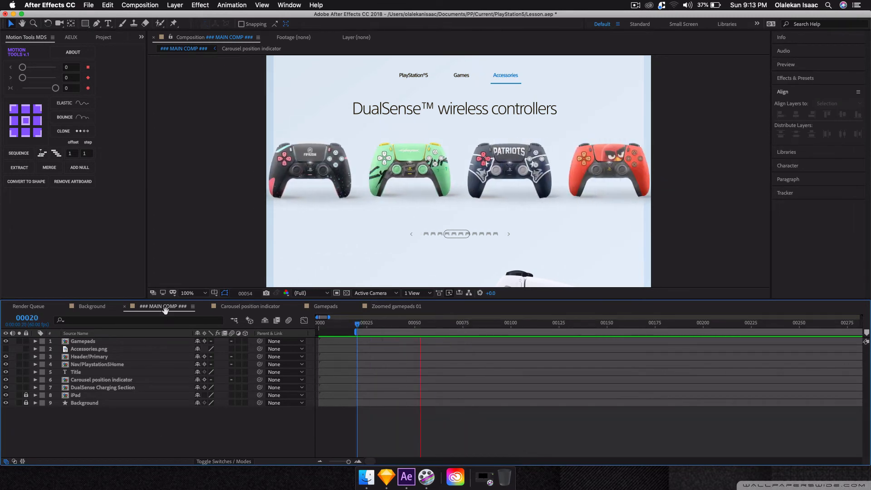
left_click(430, 231)
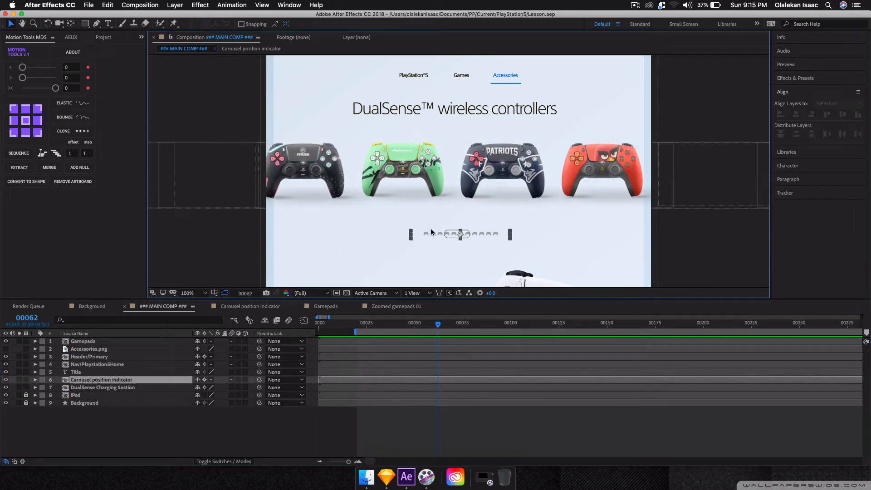
key("t")
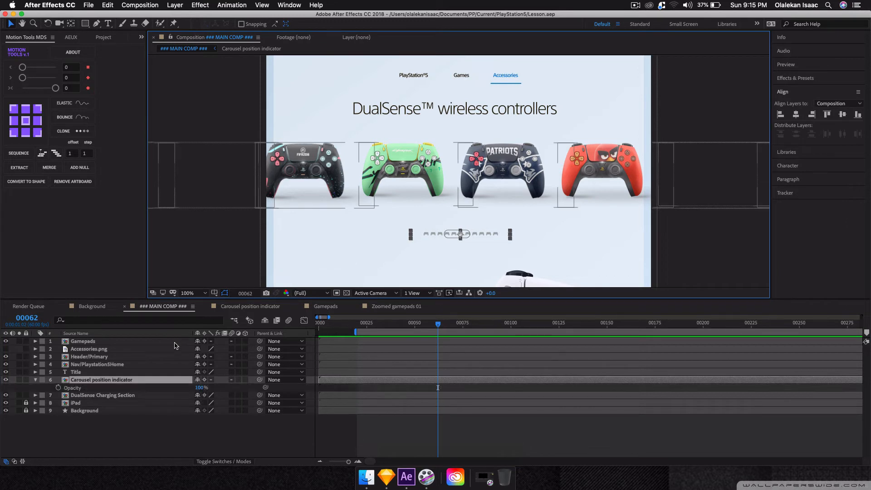
left_click(204, 387)
type("75")
key("Return")
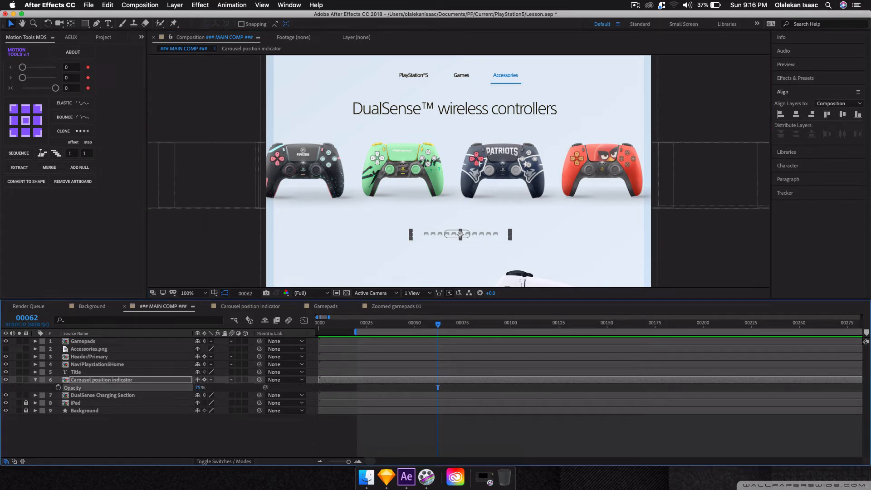
left_click(200, 423)
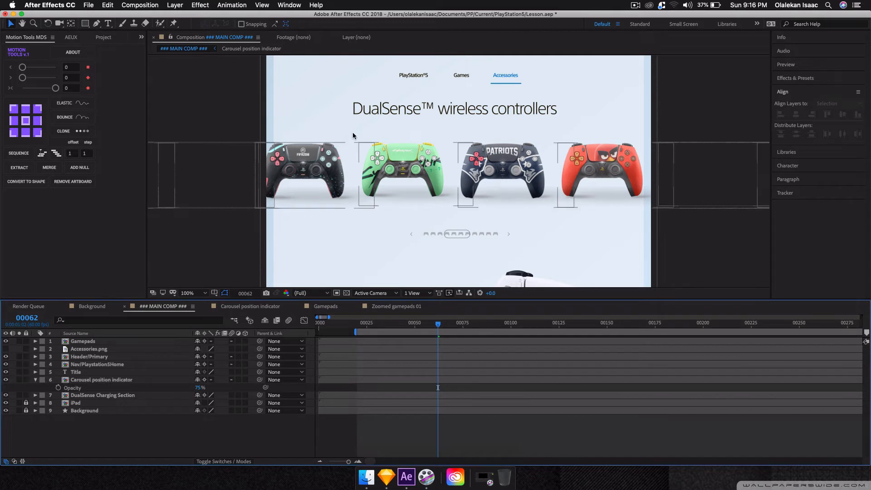
left_click(200, 387)
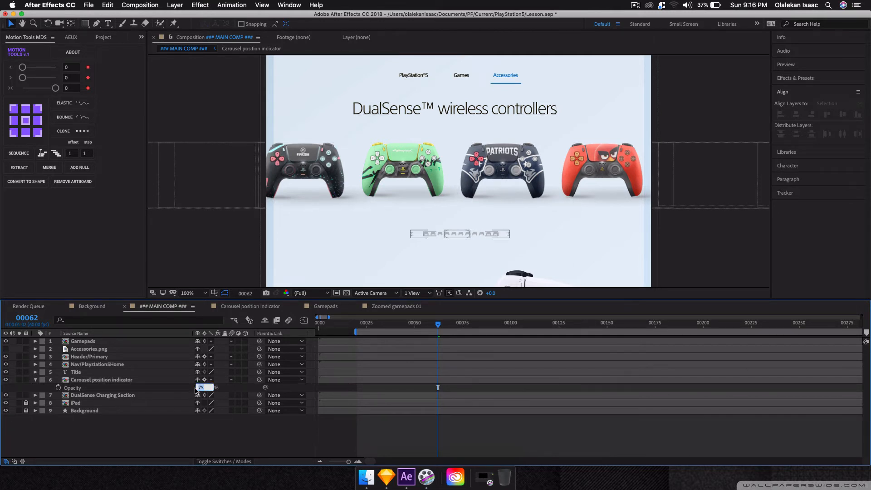
key("Return")
left_click(240, 442)
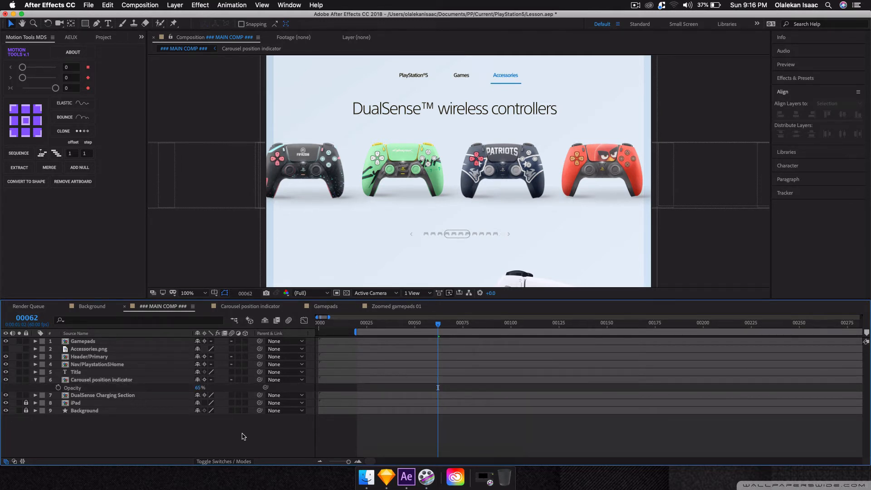
Step: Preview the gamepads and position indicator moving together from frame 20, and scrub to frame 28
key("space")
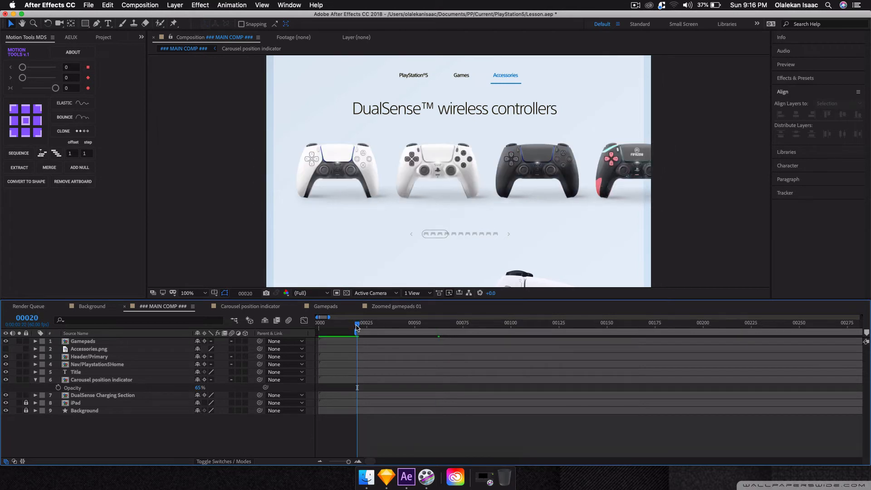
key("space")
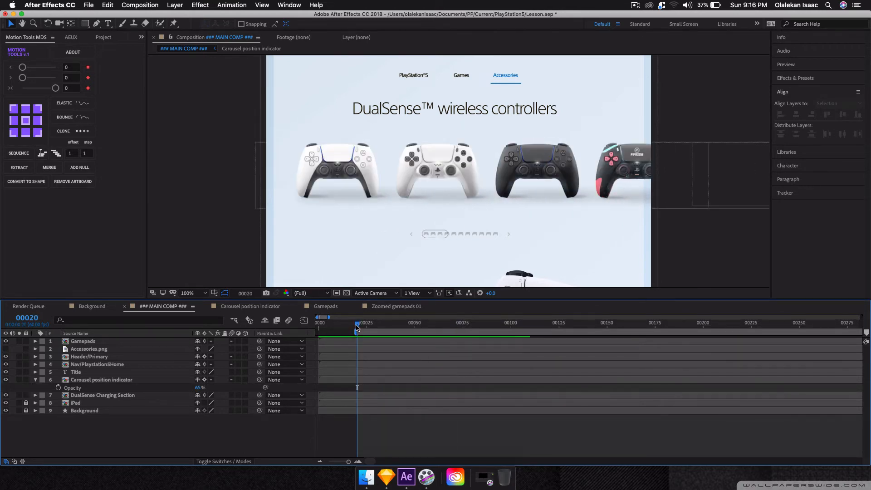
left_click(356, 328)
left_click_drag(355, 328, 372, 318)
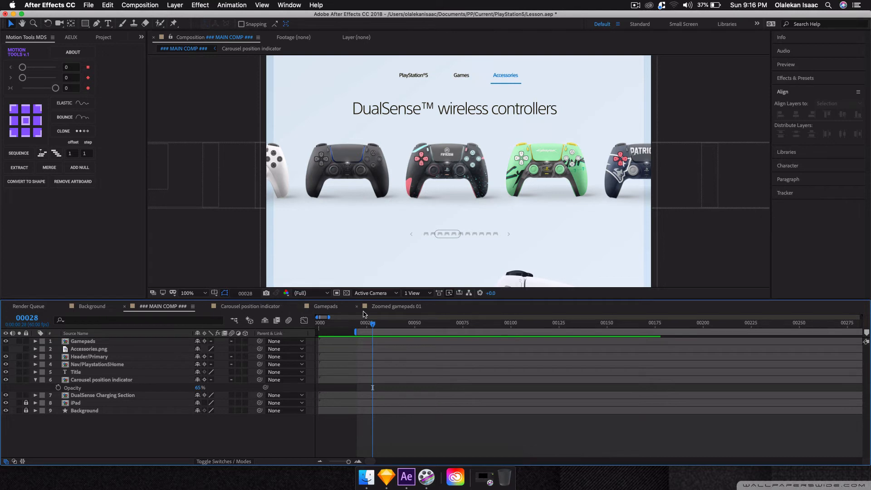
Step: Open the Zoomed gamepads 01 composition and preview the gamepad zoom from its first keyframes at frame 85
left_click(395, 306)
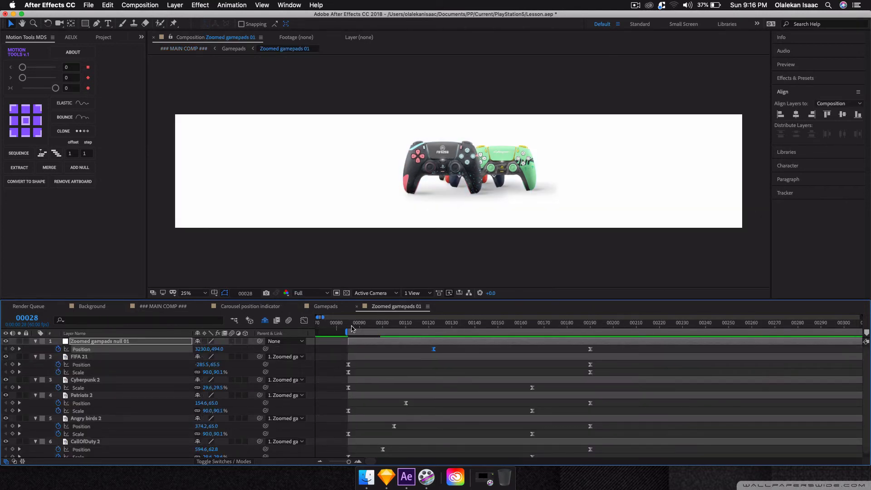
left_click(350, 328)
left_click(319, 462)
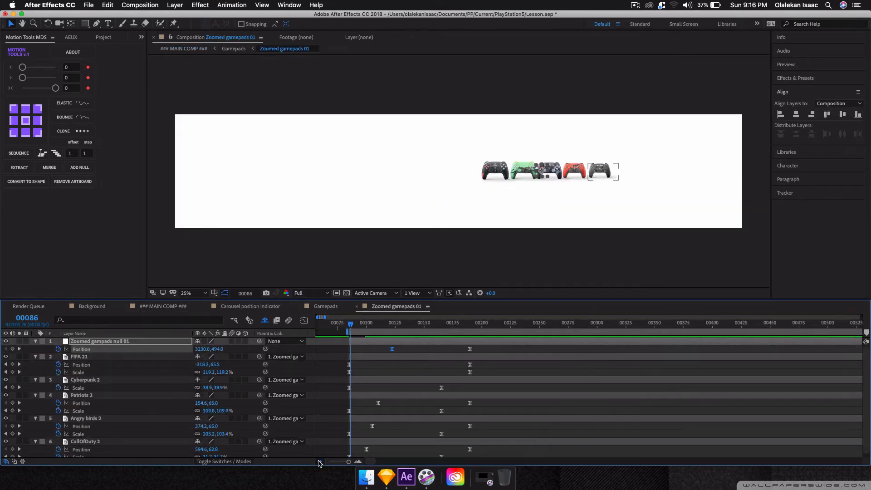
left_click(319, 462)
key("Page_Up")
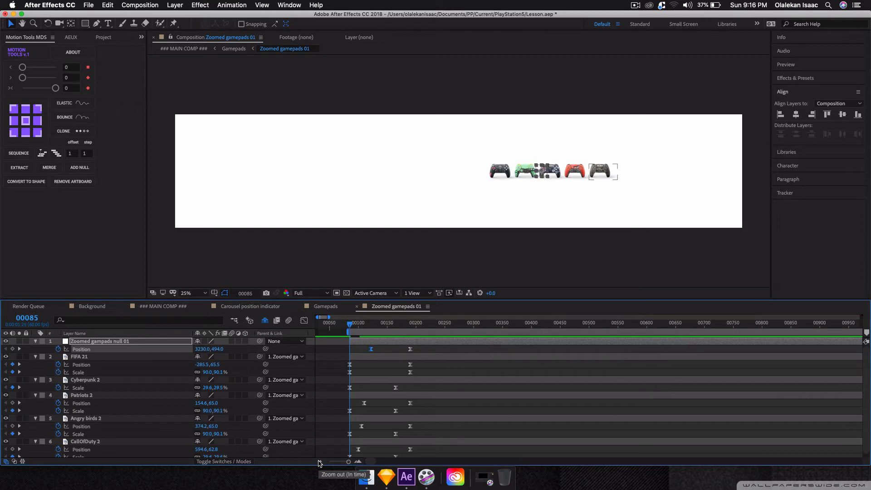
key("space")
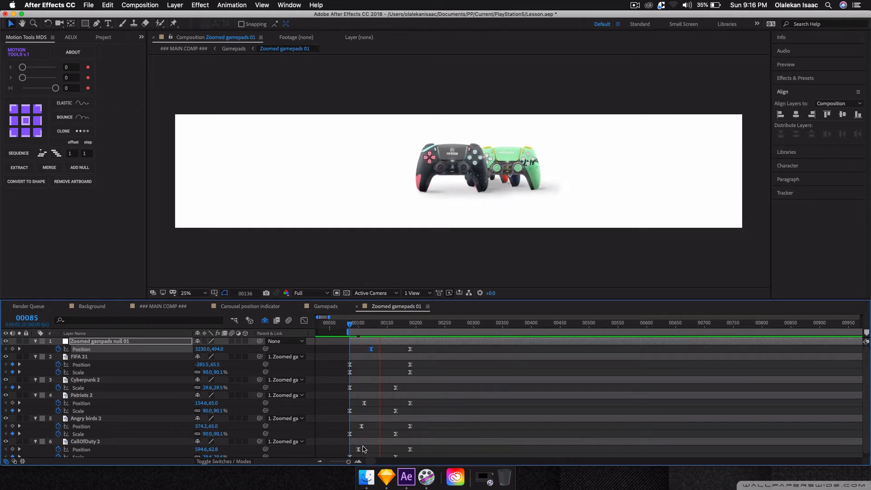
key("space")
Step: Go back to the starting keyframes at frame 85 in Zoomed gamepads 01 and move the playhead to frame 110
key("j")
key("j")
key("j")
key("j")
key("j")
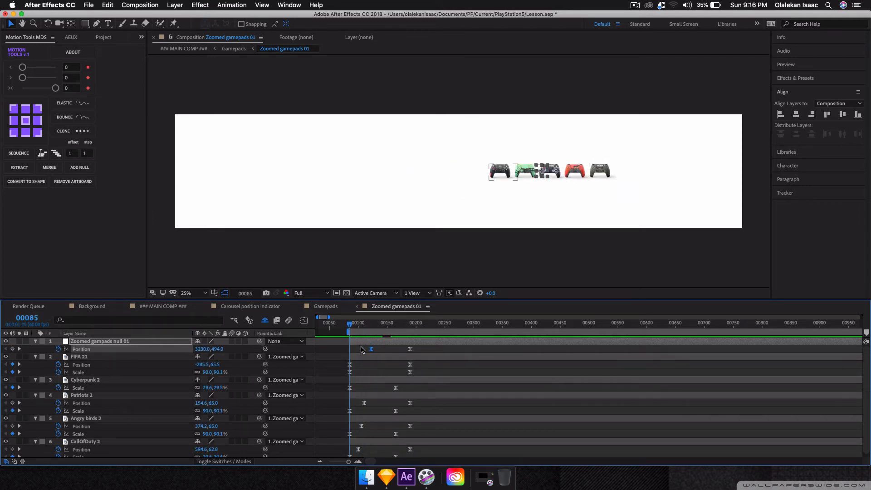
left_click_drag(349, 323, 364, 327)
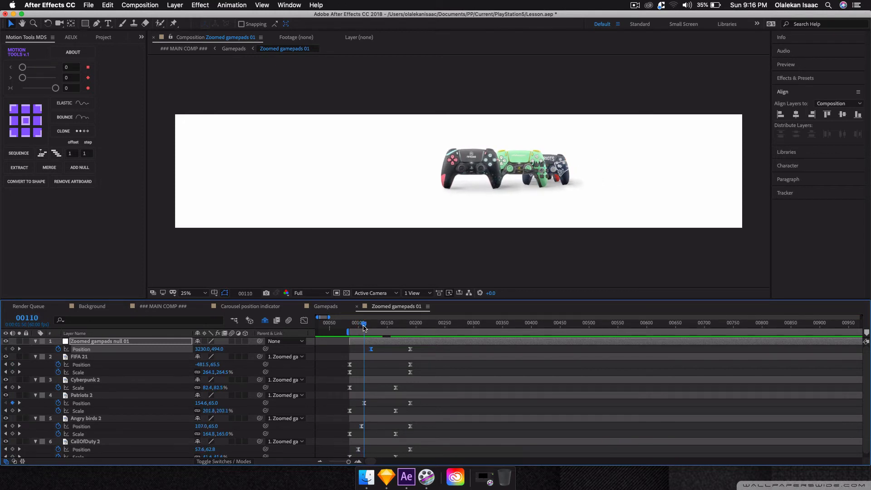
Step: Return to ### MAIN COMP ### and create a null object named Background elements null
left_click(163, 307)
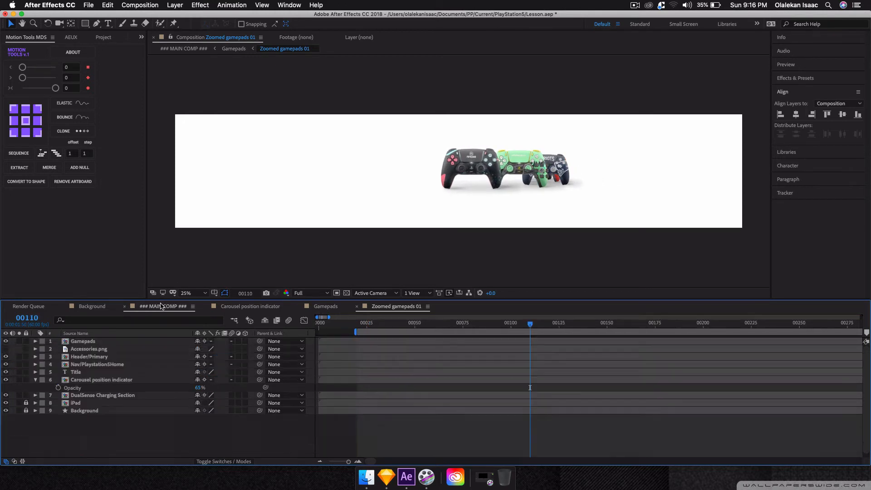
scroll(456, 86, "down", 2)
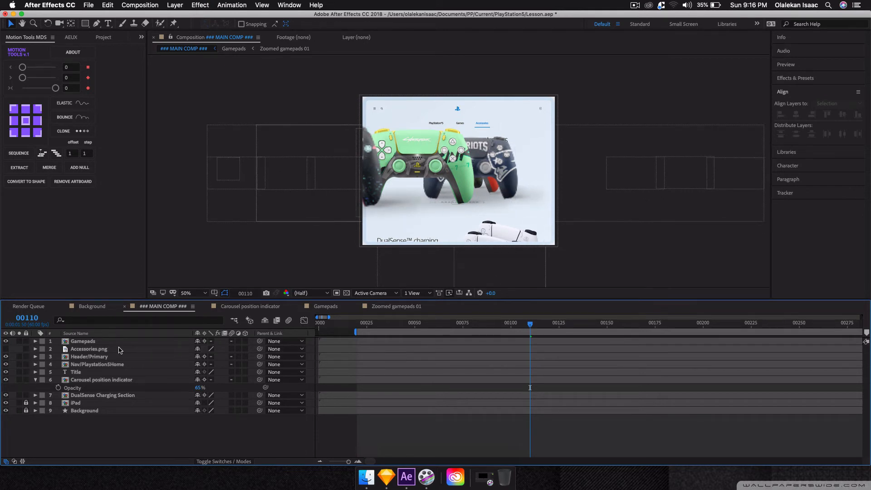
right_click(127, 433)
mouse_move(163, 367)
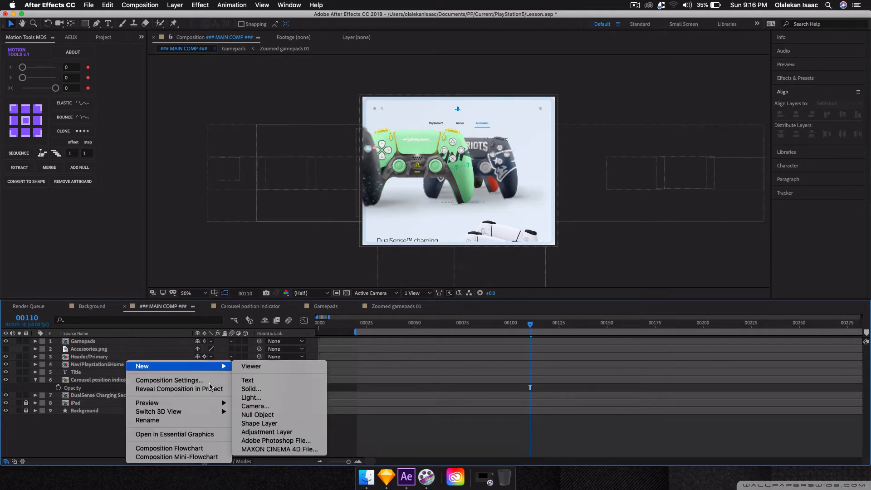
left_click(244, 416)
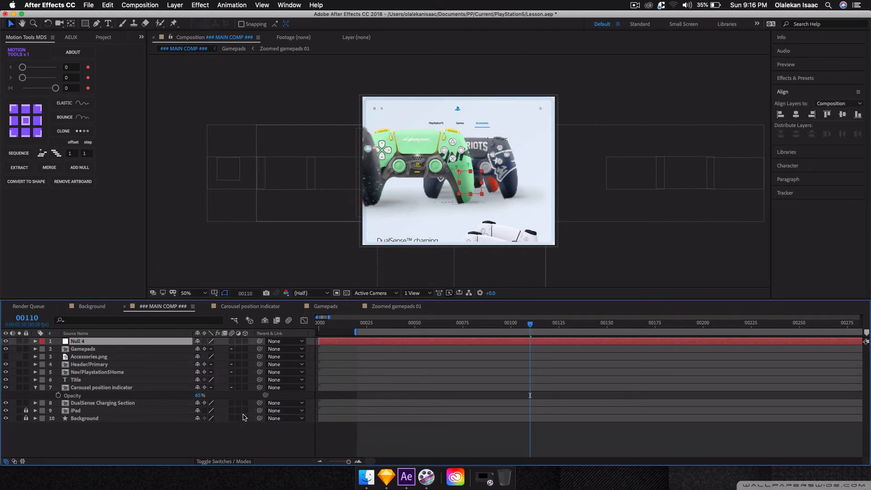
key("Return")
type("Background elements n")
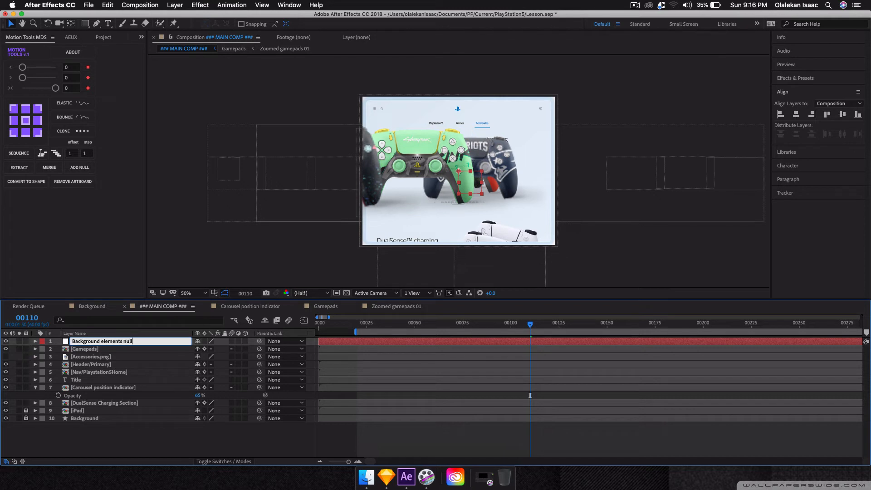
key("Return")
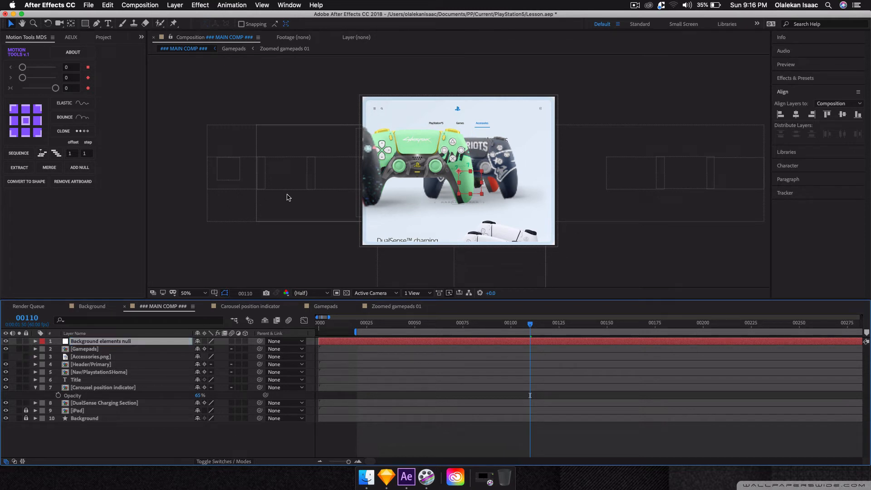
Step: Parent the Header/Primary, Nav/Playstation5Home, Carousel position indicator and DualSense Charging Section layers to Background elements null
left_click(384, 110)
left_click(472, 123, "shift")
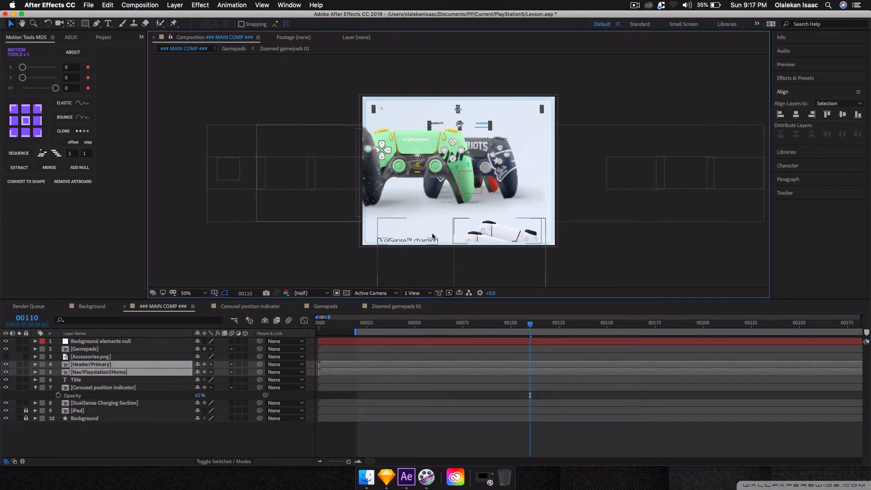
left_click(105, 403, "super")
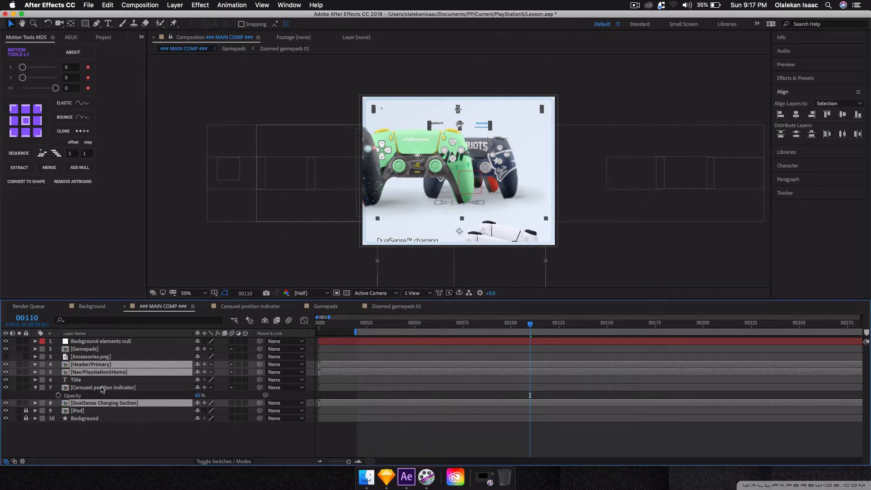
left_click(103, 387, "super")
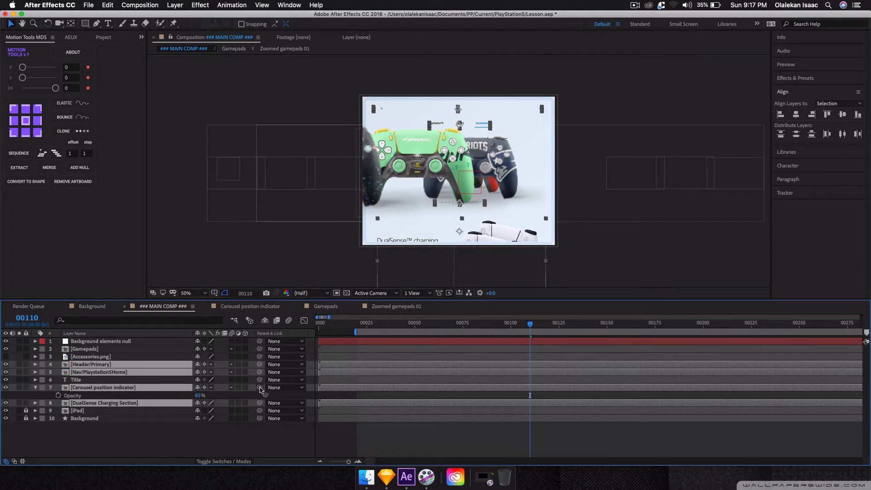
left_click_drag(260, 385, 104, 341)
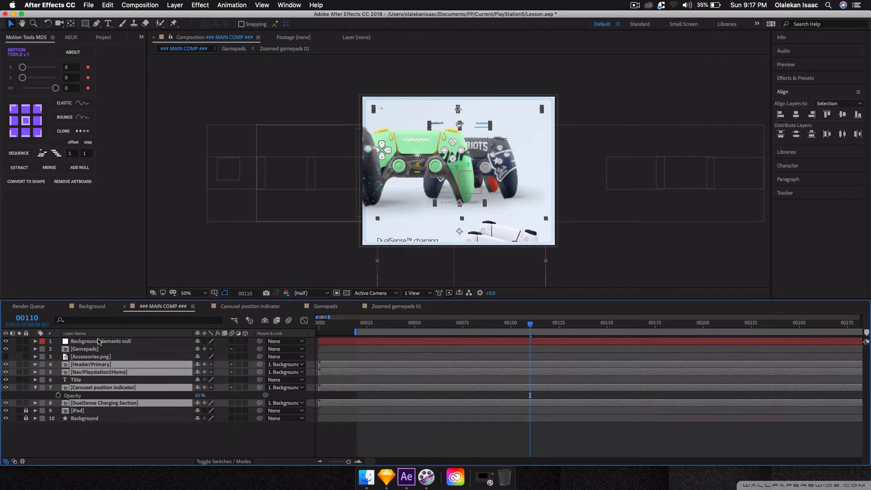
Step: Change Background elements null's label colour to grey like the other layers and centre its anchor point
left_click(42, 344)
left_click(55, 313)
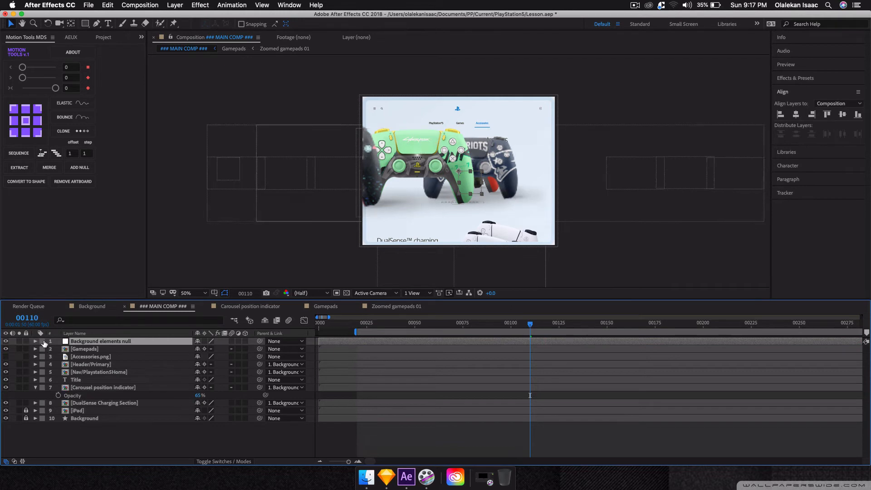
left_click(25, 122)
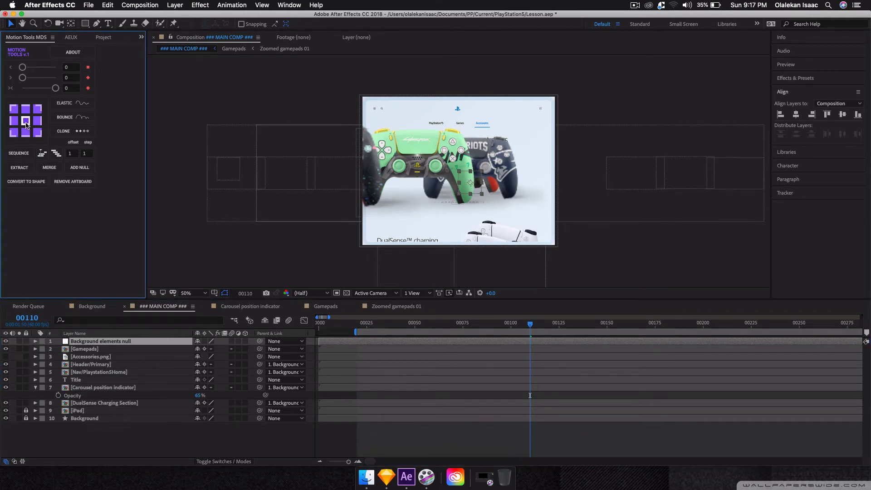
Step: Add Scale keyframes to Background elements null at frames 110 and 85, and return to the frame 110 keyframe
key("s")
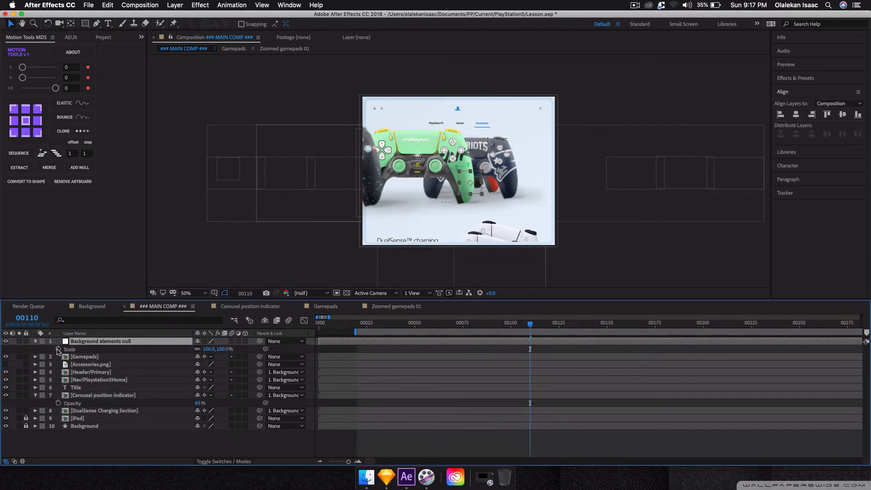
left_click(58, 349)
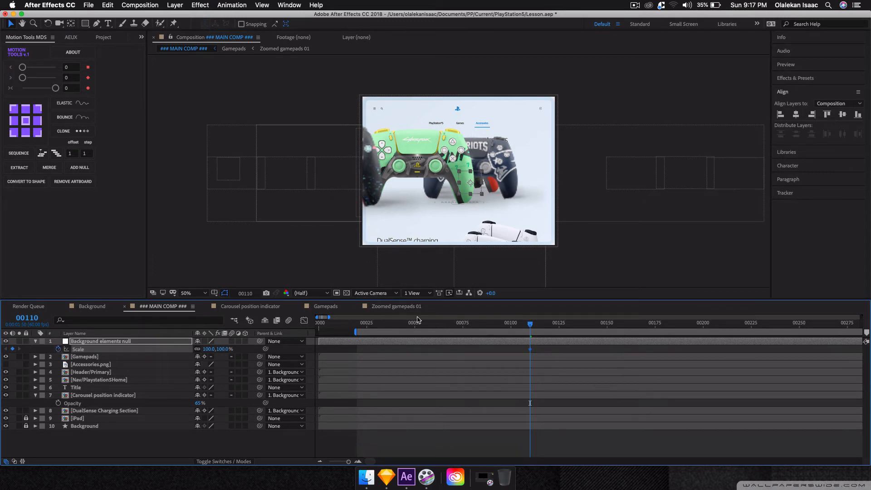
left_click(455, 323)
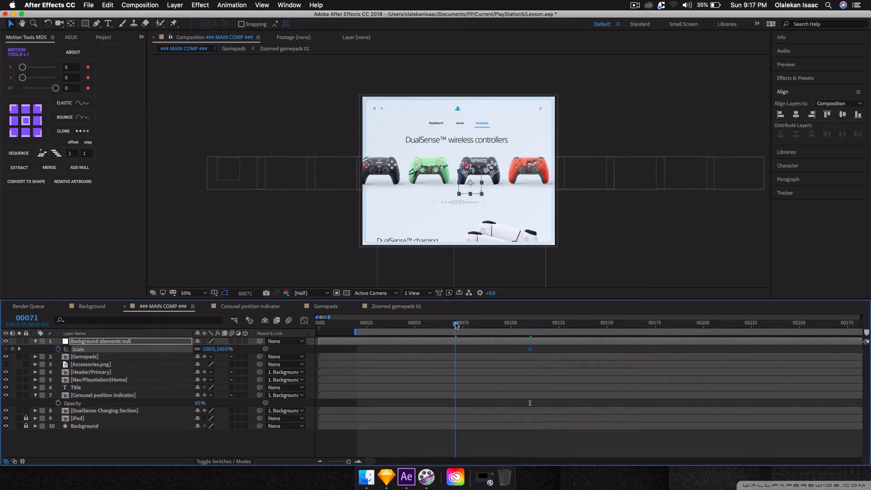
left_click_drag(455, 324, 481, 328)
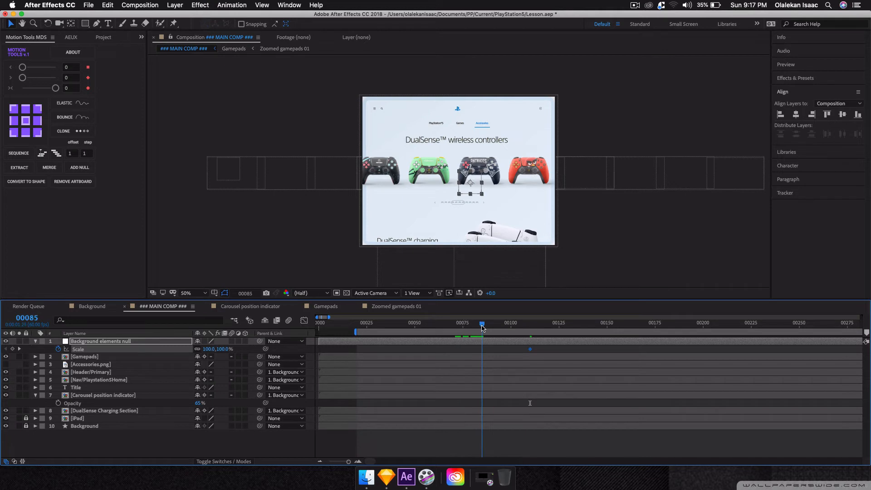
left_click(13, 349)
key("k")
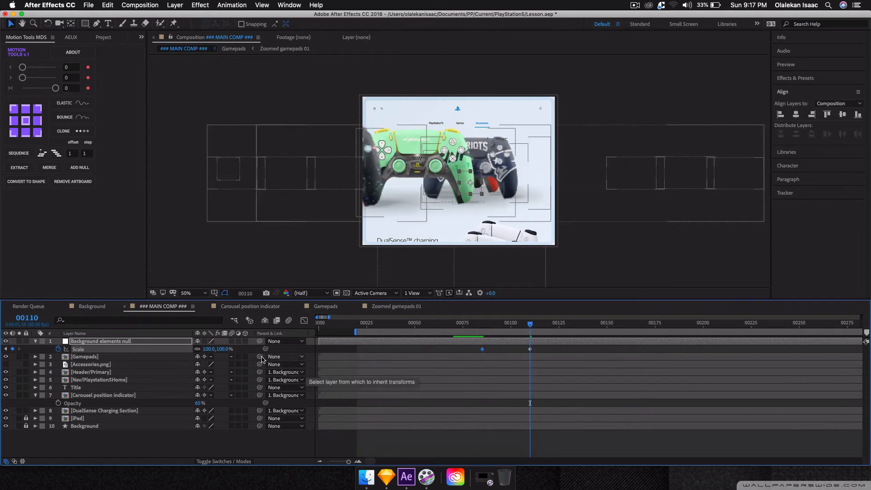
Step: Try a different Scale value for Background elements null at frame 110 and undo the change
left_click_drag(221, 349, 226, 351)
key("super+z")
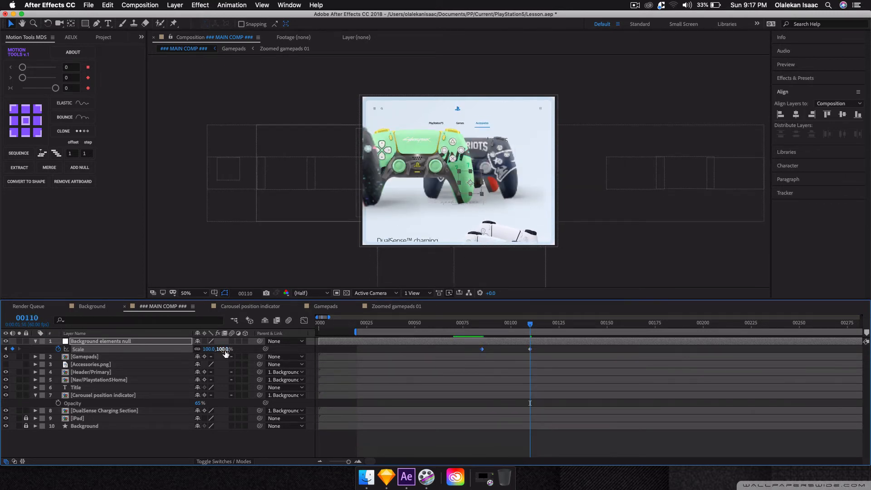
Step: Remove the Header/Primary layer's parent and set Background elements null's Scale to 114% at frame 110
left_click(114, 373)
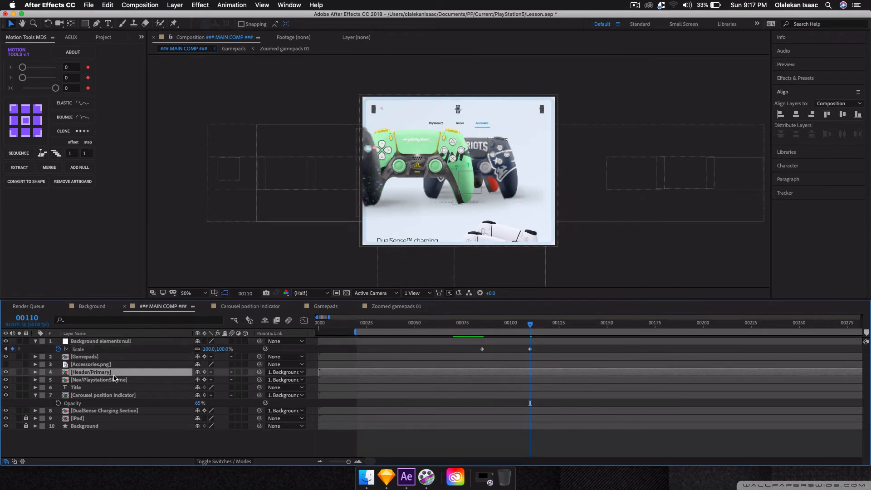
left_click(275, 372)
left_click(277, 365)
left_click_drag(223, 350, 229, 350)
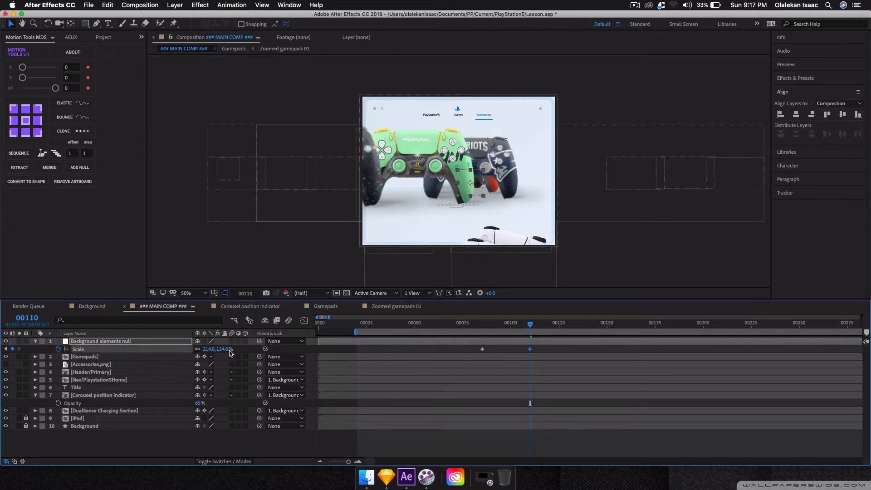
Step: Add Opacity keyframes to Background elements null at frames 85 and 110
key("j")
key("shift+t")
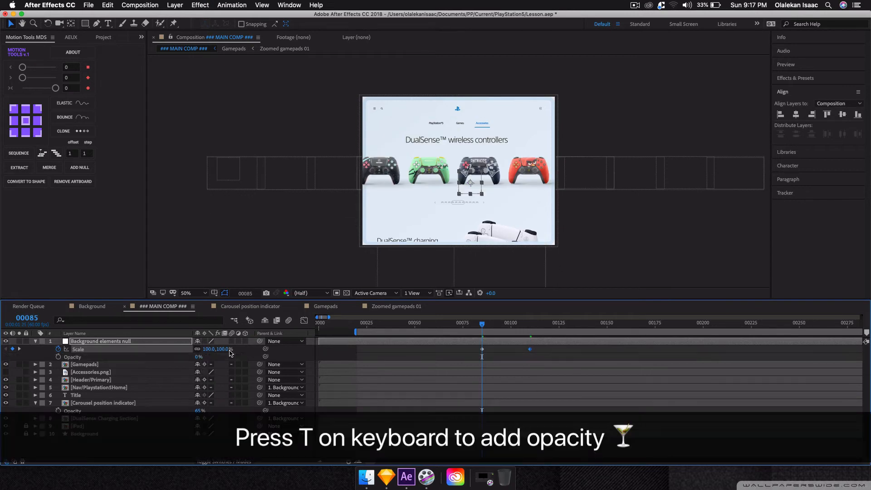
left_click(58, 357)
key("k")
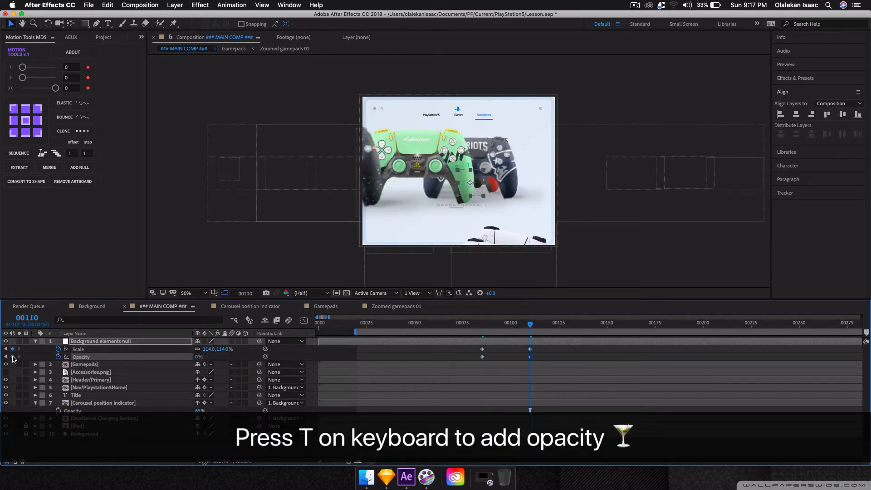
key("j")
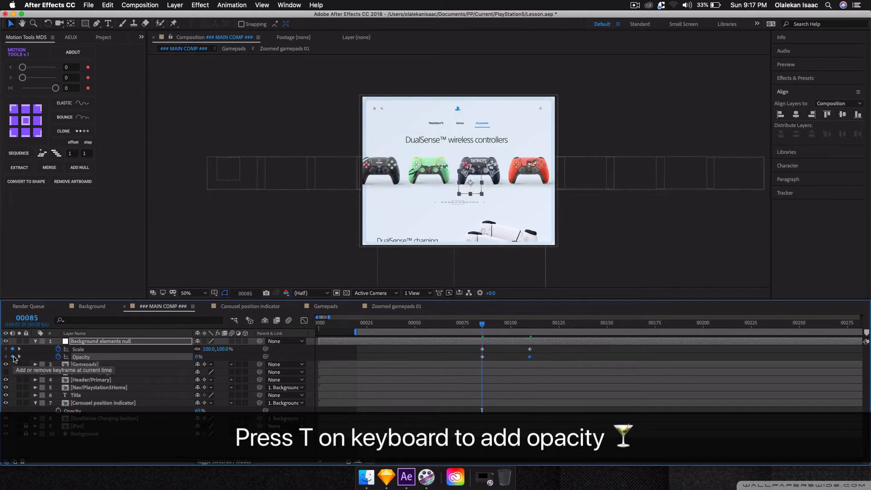
left_click(213, 358)
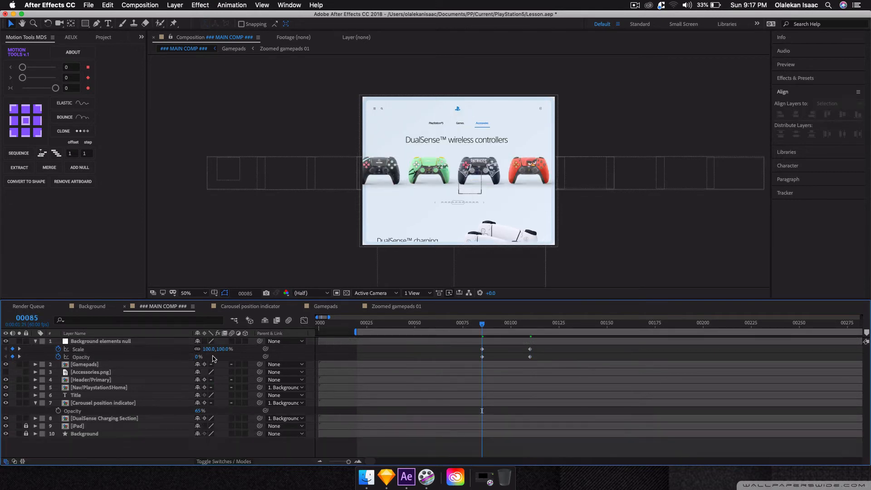
Step: Add Opacity keyframes at frame 85 to the Nav/Playstation5Home, Title, Carousel position indicator and DualSense Charging Section layers
key("k")
key("j")
left_click(439, 143)
left_click(459, 123, "shift")
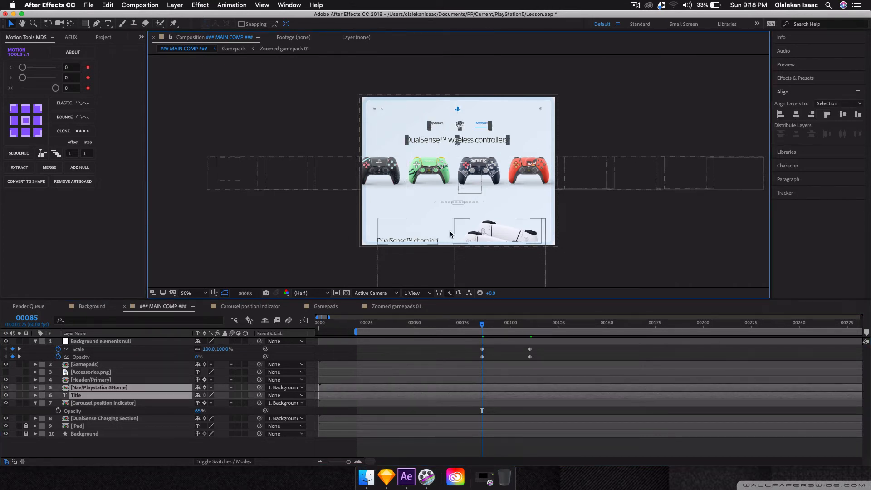
left_click(454, 205, "shift")
left_click(455, 233, "shift")
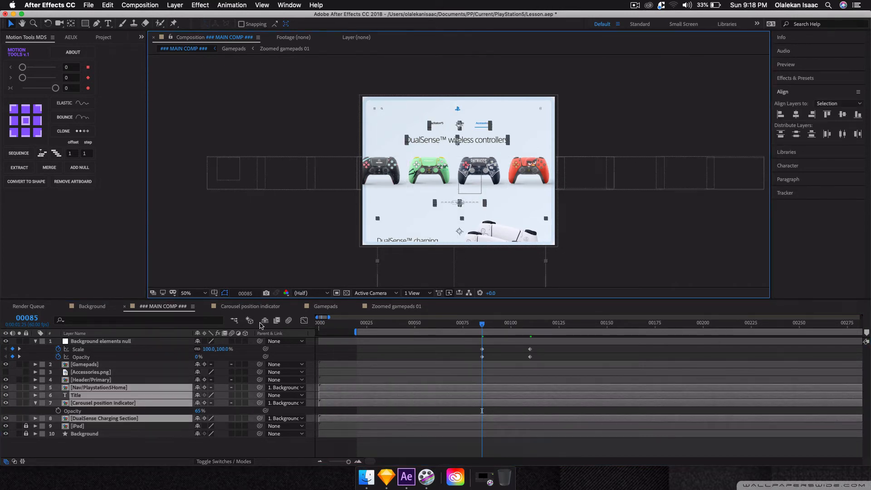
key("t")
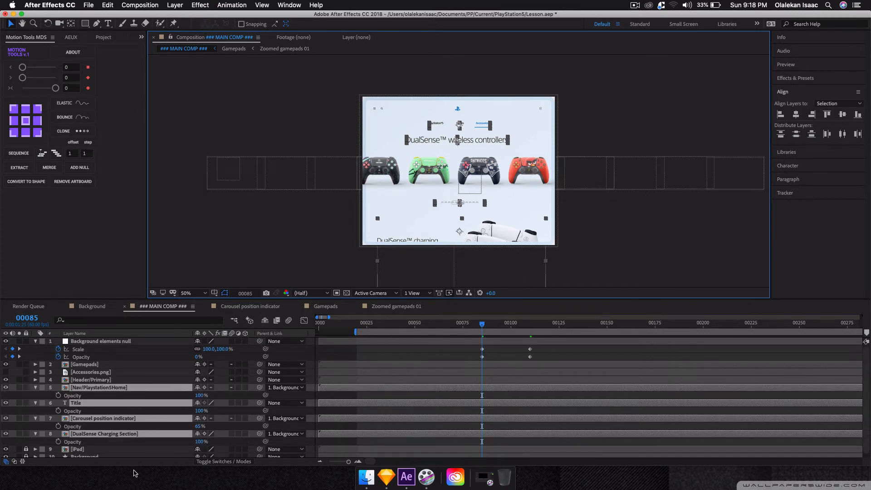
left_click(58, 395)
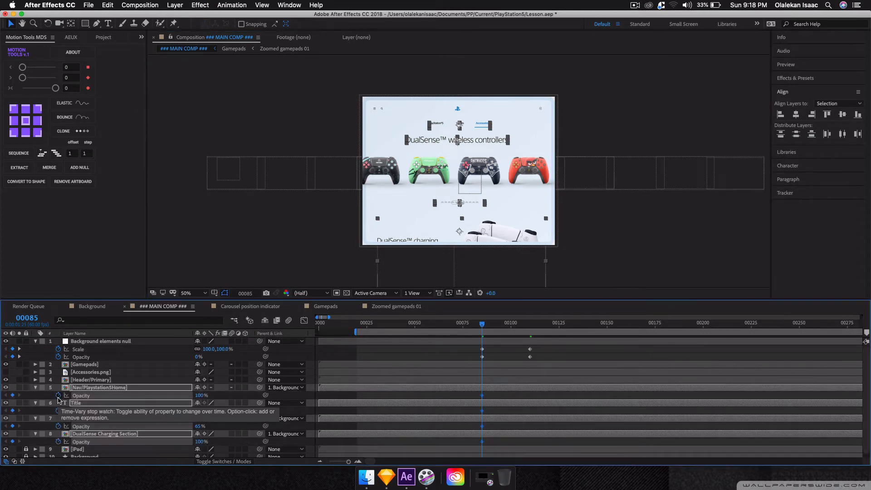
Step: Set the Opacity of the four selected layers to 0% at frame 110 and return to frame 85
key("k")
left_click(199, 395)
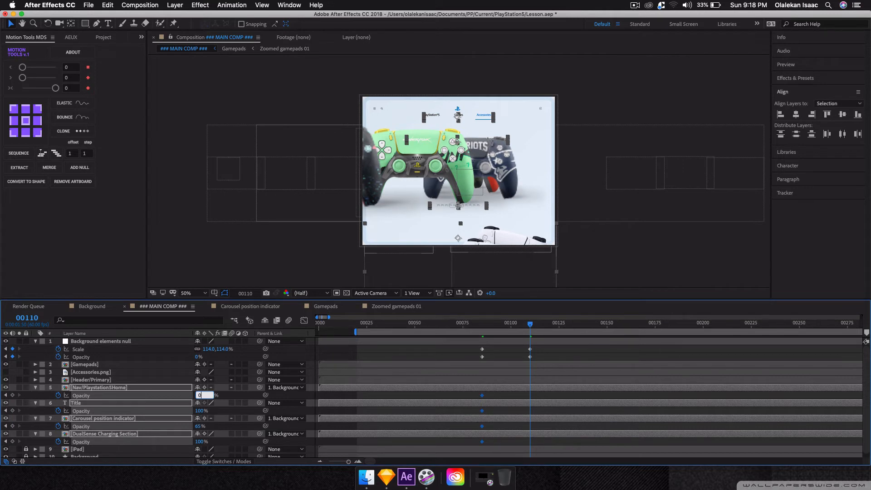
type("0")
key("Return")
key("j")
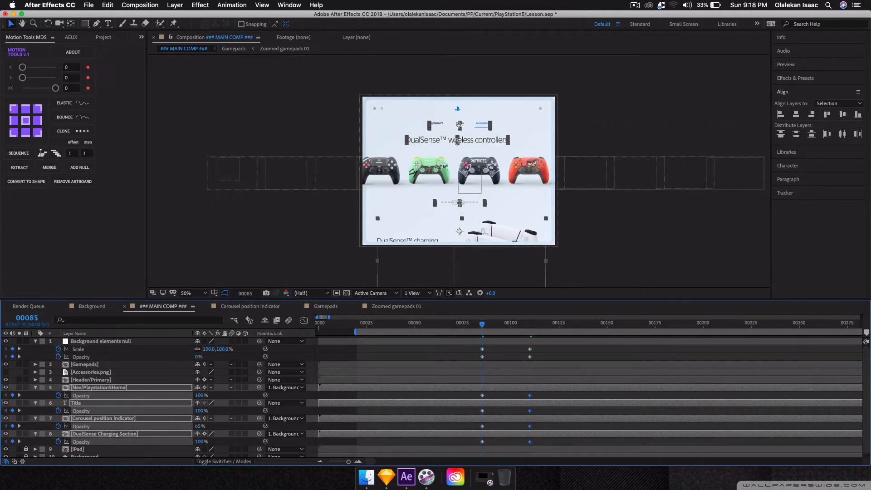
Step: Parent the Title layer to Background elements null and preview the zoom transition
key("space")
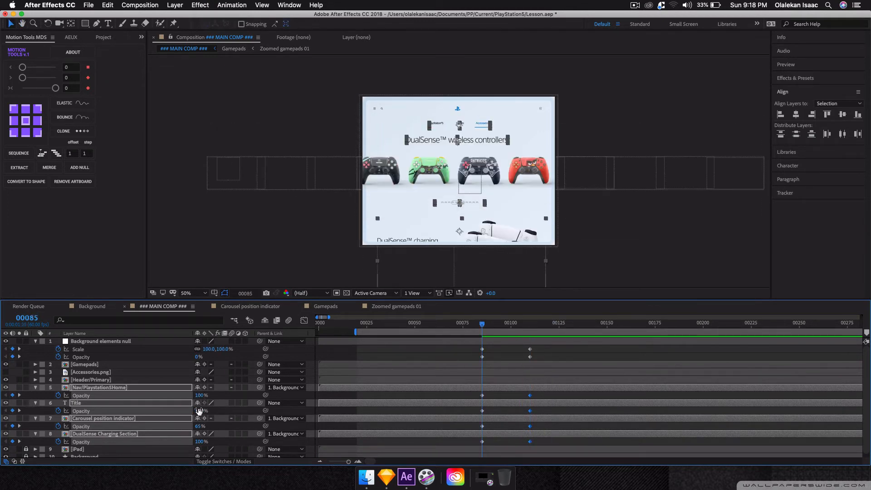
left_click(224, 408)
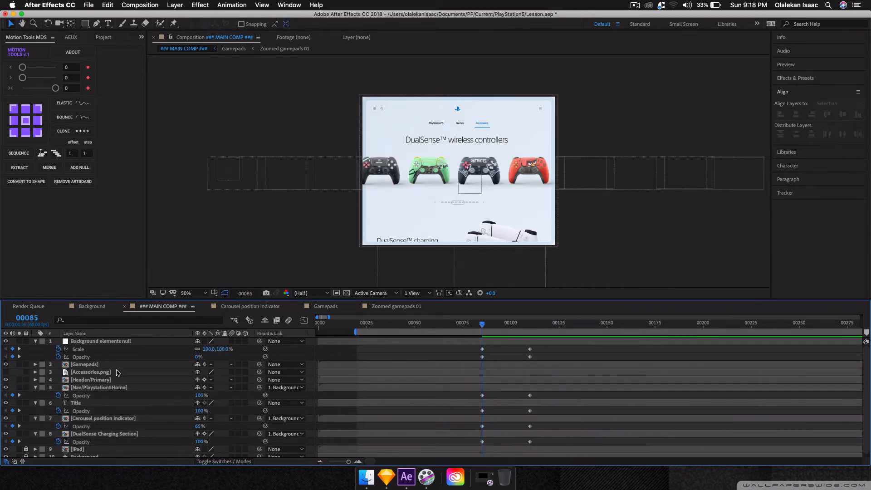
left_click(100, 402)
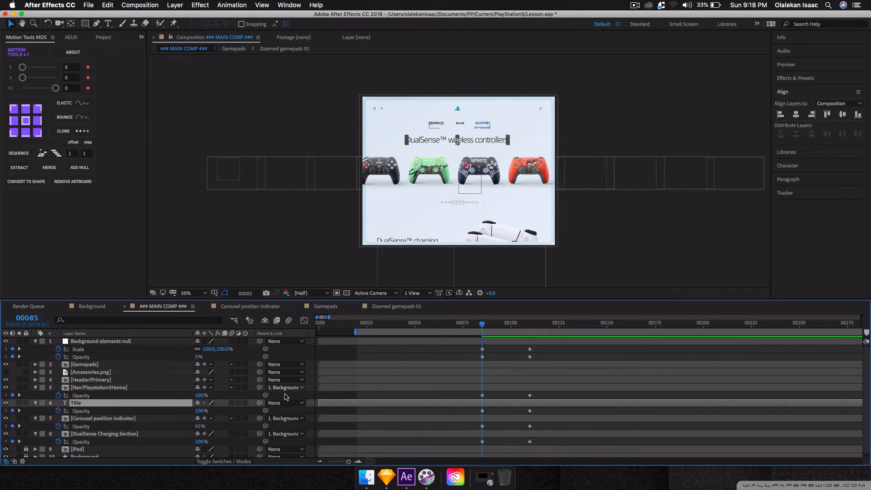
left_click_drag(259, 403, 127, 346)
key("space")
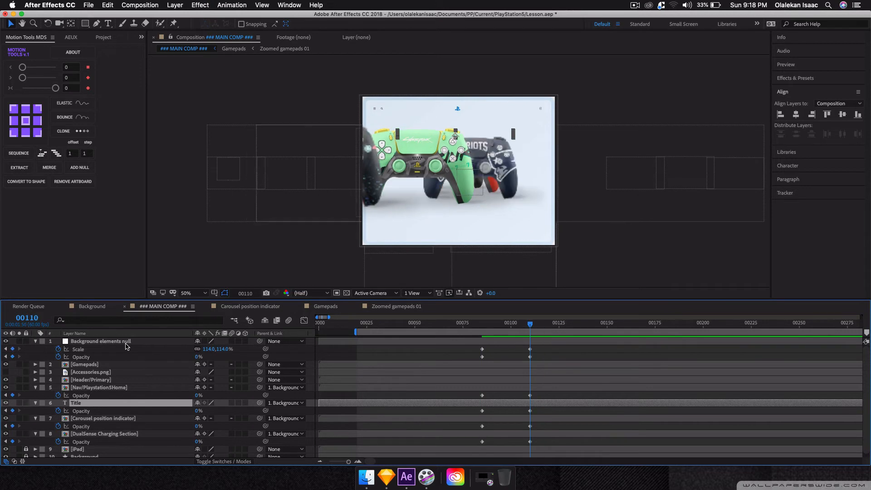
key("space")
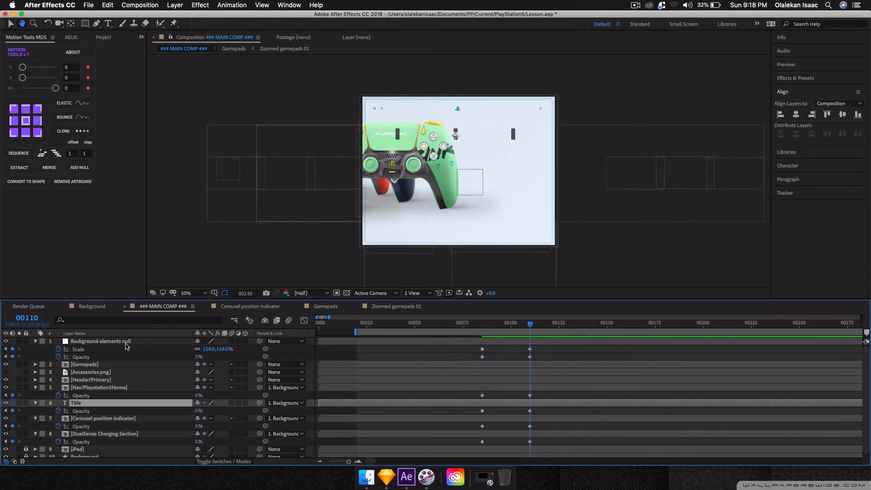
key("space")
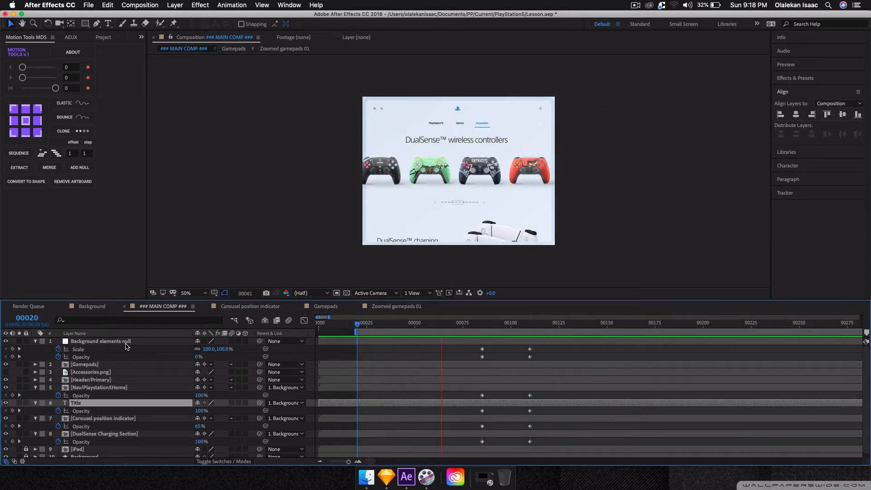
key("space")
Step: Try to apply combined in-and-out easing of 0 to all Scale and Opacity keyframes at frame 85
key("j")
key("j")
left_click(464, 356)
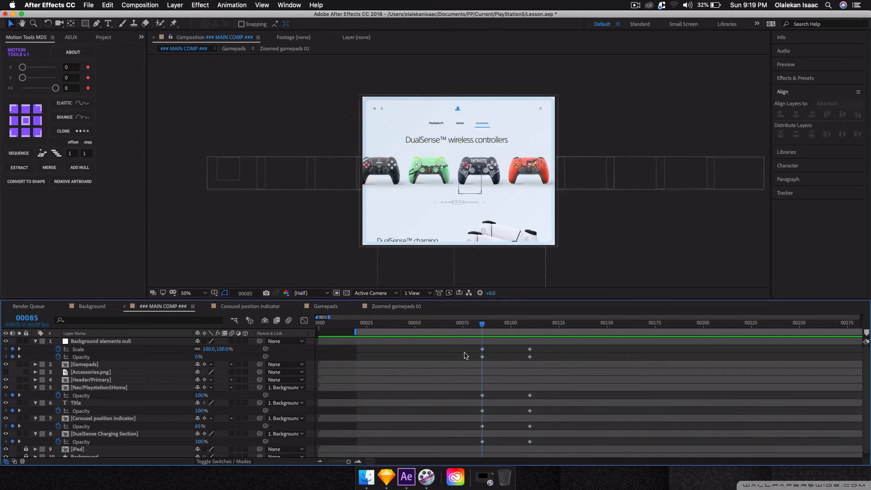
left_click_drag(471, 349, 507, 448)
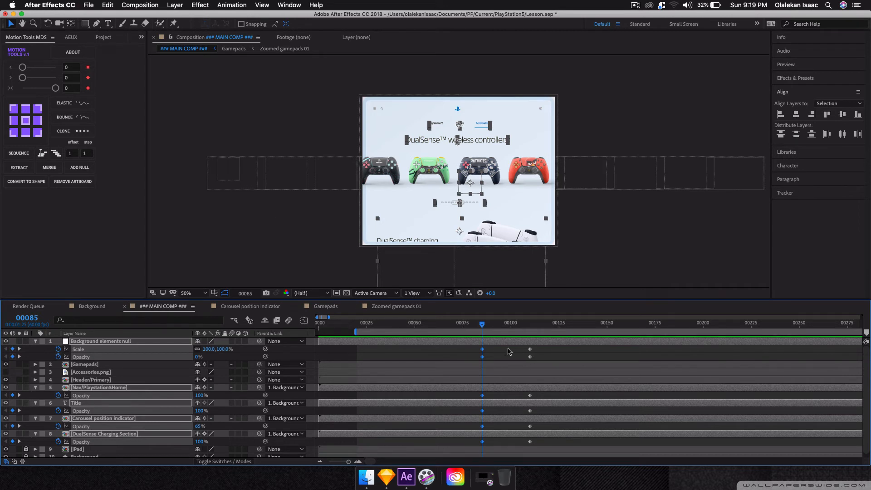
left_click(71, 89)
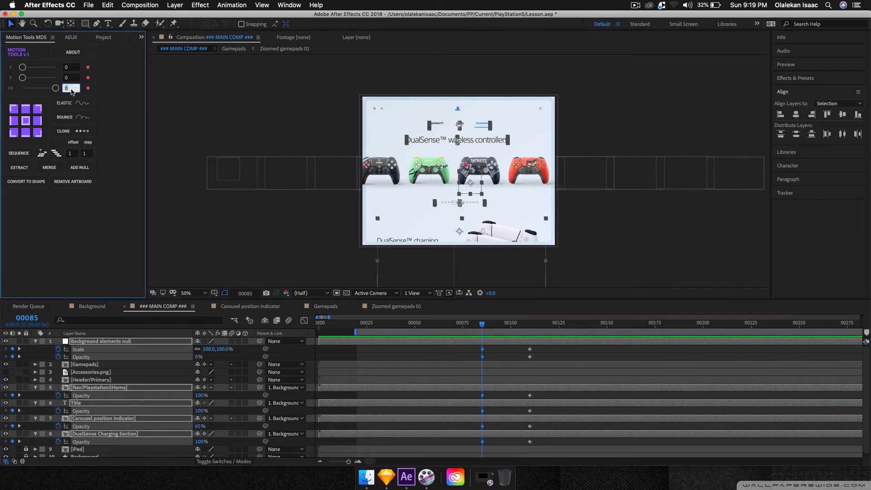
key("Return")
left_click(503, 352)
Step: Apply combined in-and-out easing of 100 to all Scale and Opacity keyframes at frame 110
key("k")
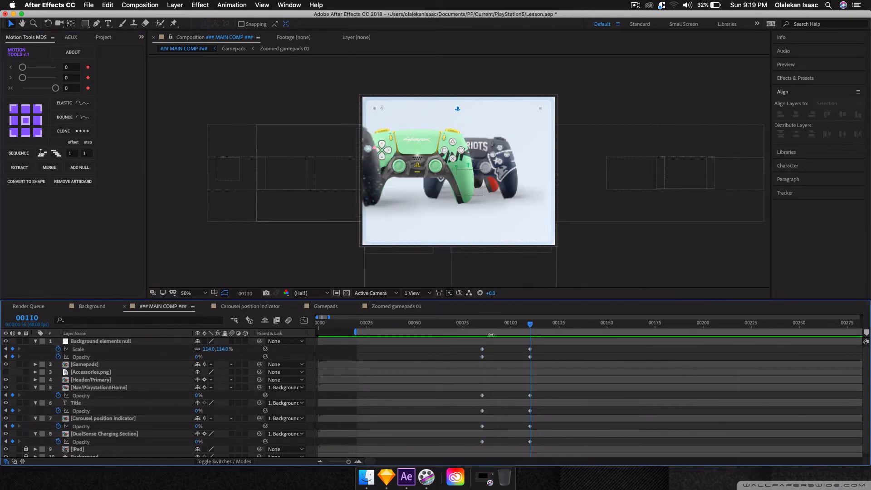
left_click_drag(513, 354, 537, 452)
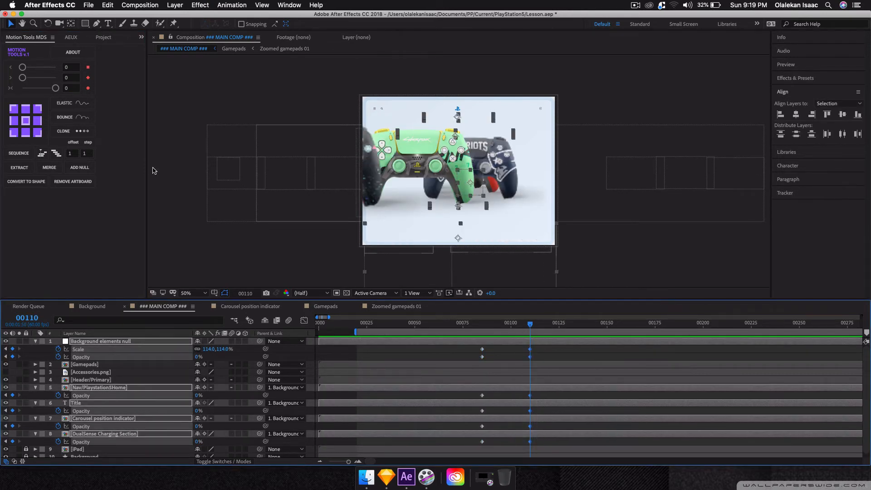
left_click(71, 89)
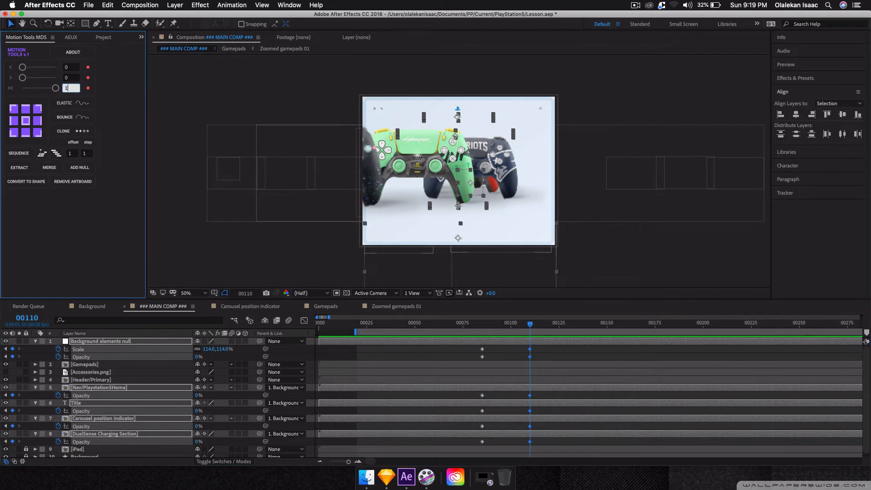
type("100")
key("Return")
Step: Apply combined in-and-out easing of 0 to all Scale and Opacity keyframes at frame 85
key("j")
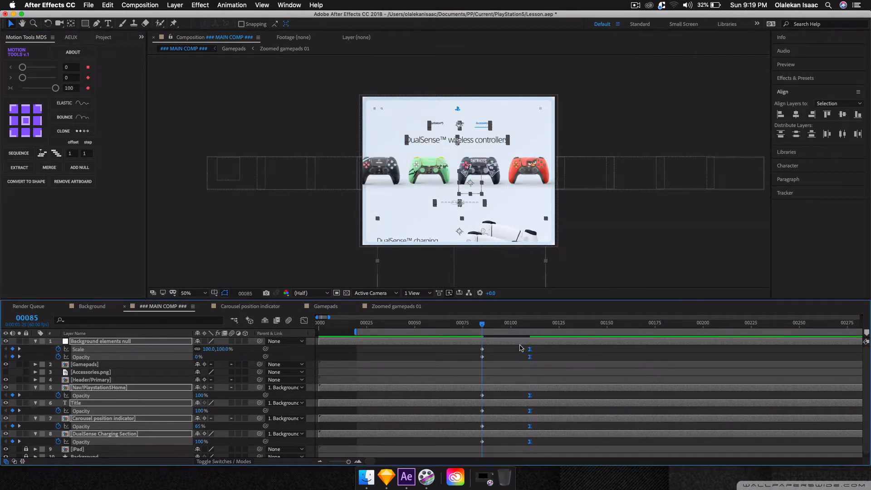
left_click_drag(477, 350, 493, 451)
left_click(78, 90)
type("0")
key("Return")
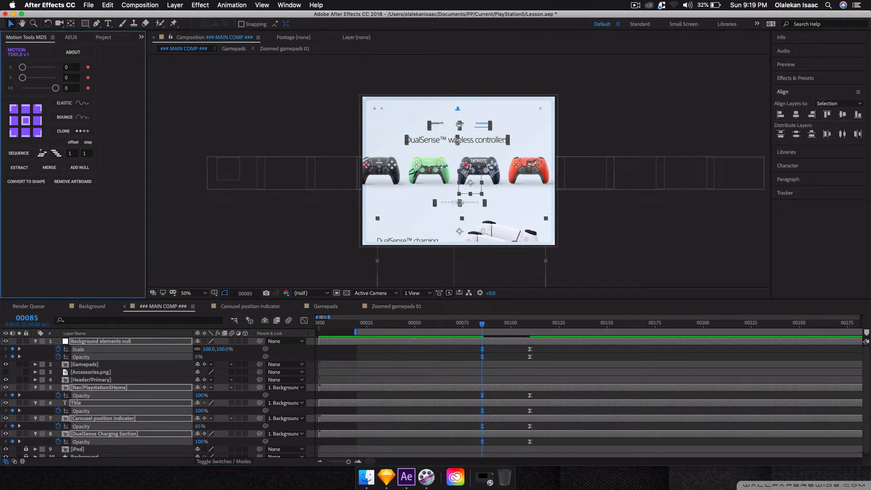
Step: Preview the eased zoom transition from several points in the timeline and save the project
key("space")
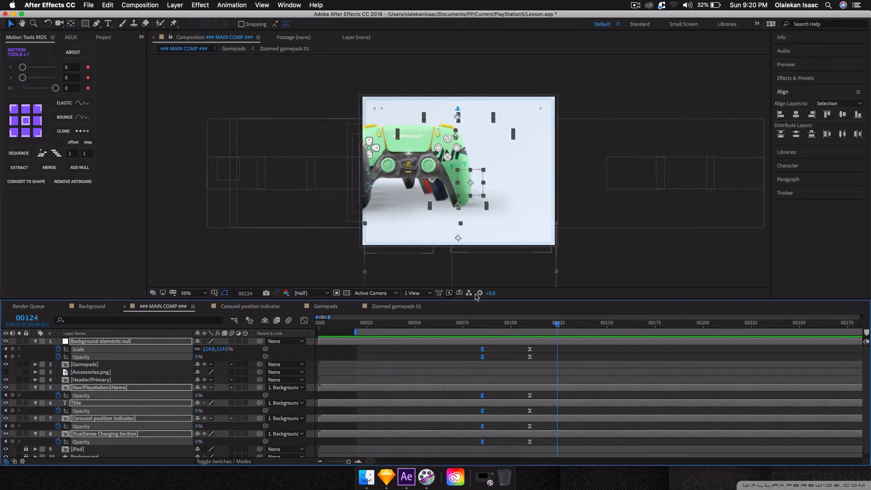
left_click(463, 325)
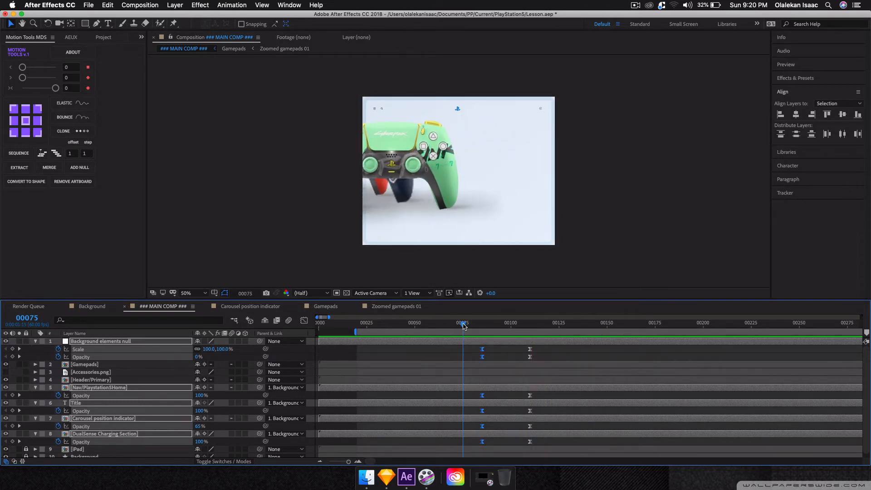
left_click_drag(463, 325, 391, 327)
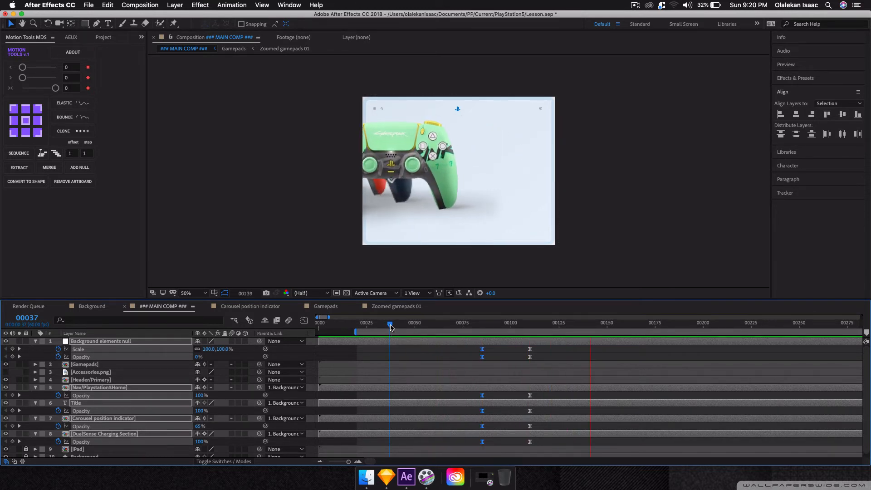
left_click(357, 326)
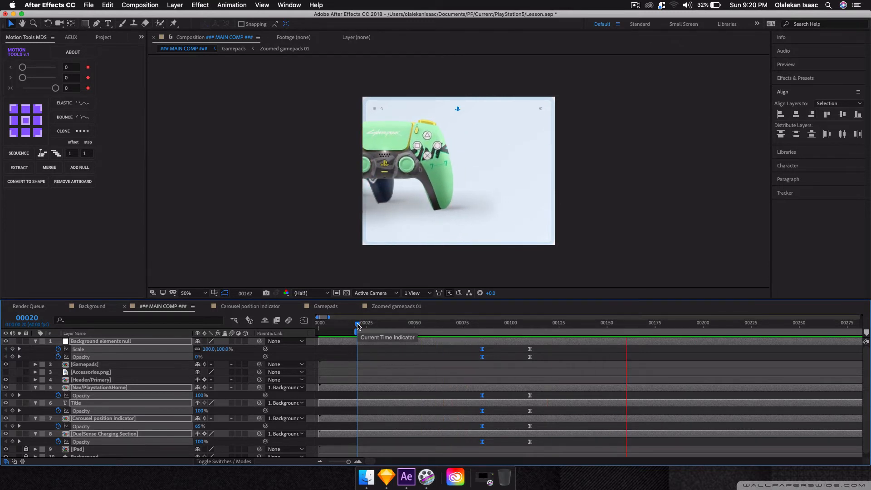
left_click(459, 324)
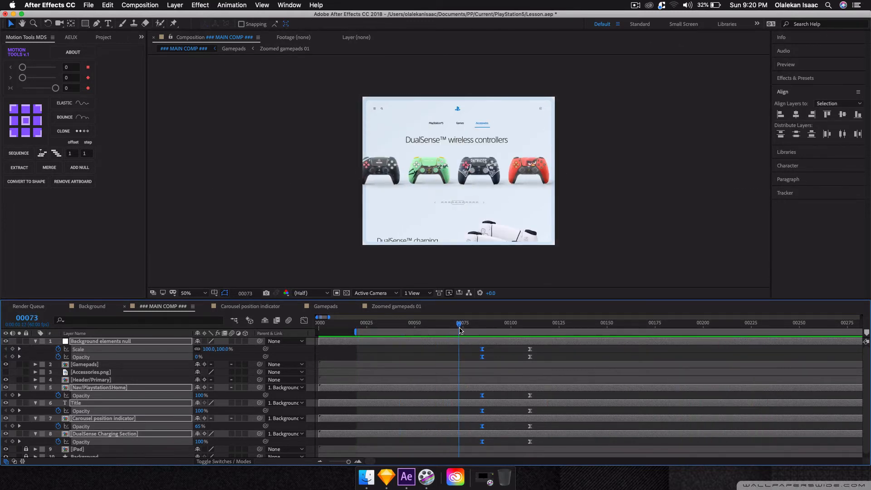
key("space")
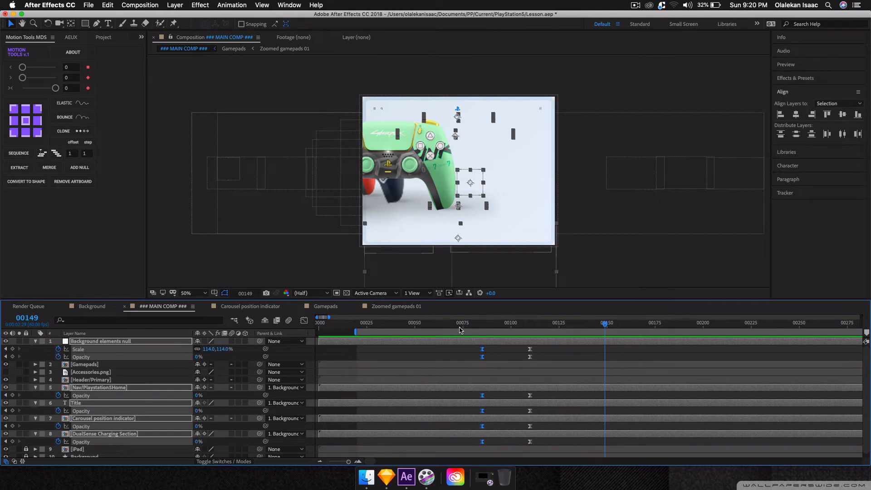
key("super+s")
Step: Replay the full animation from frame 20 to check how the background elements fade and scale
key("j")
key("j")
key("j")
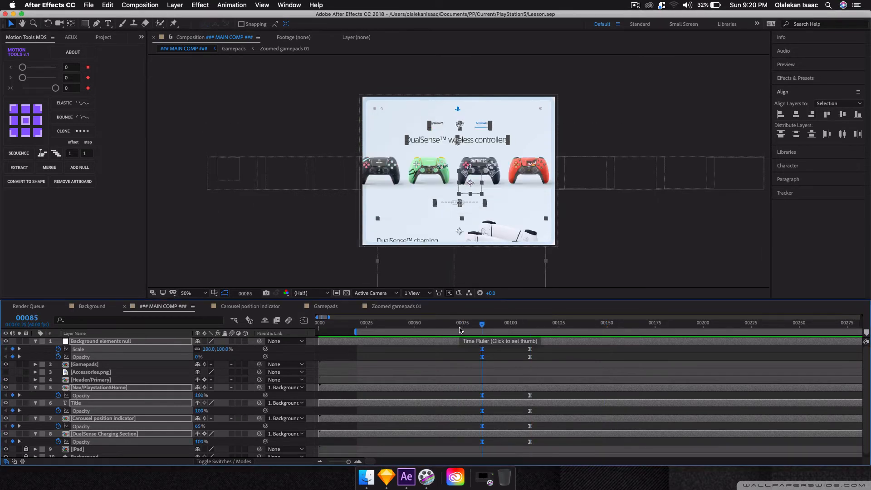
key("space")
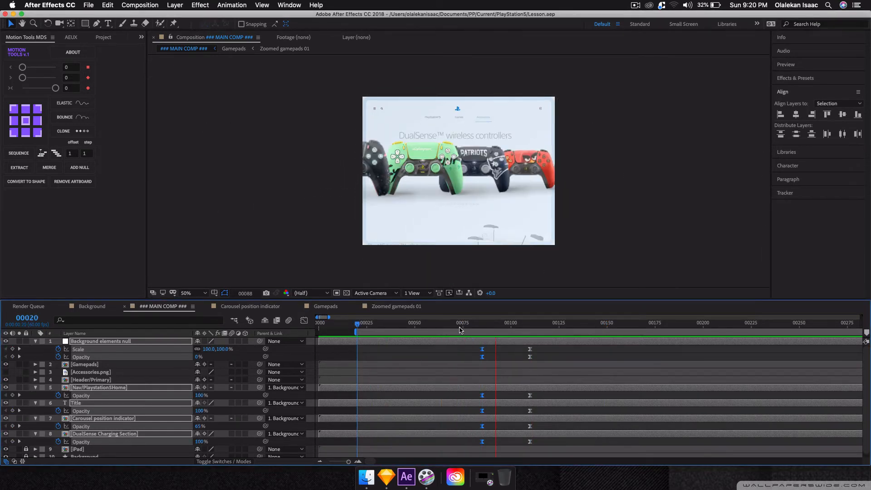
key("space")
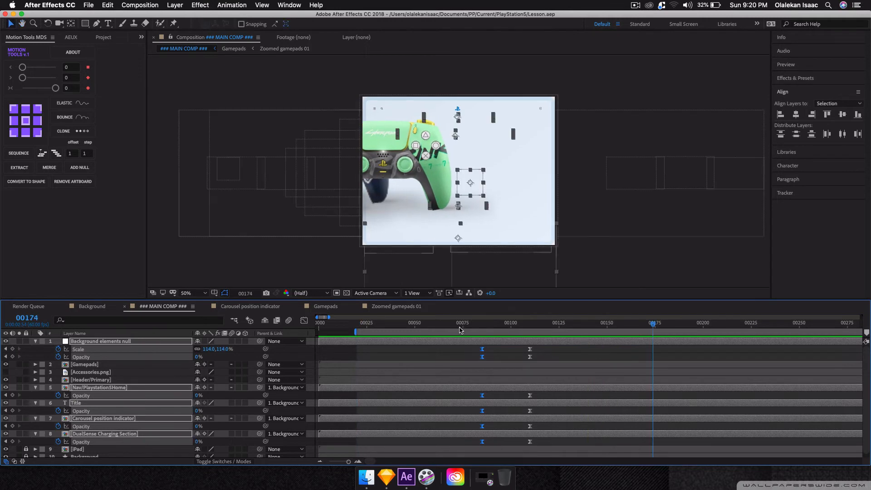
Step: Deselect all layers in the main composition, switch to Sketch and return from the Icon/User symbol to the Design page
left_click_drag(430, 327, 557, 343)
left_click(306, 358)
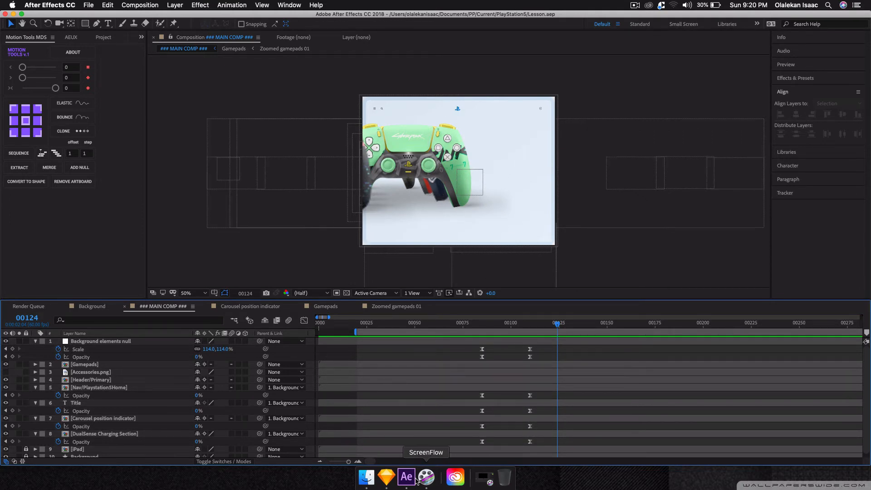
left_click(385, 476)
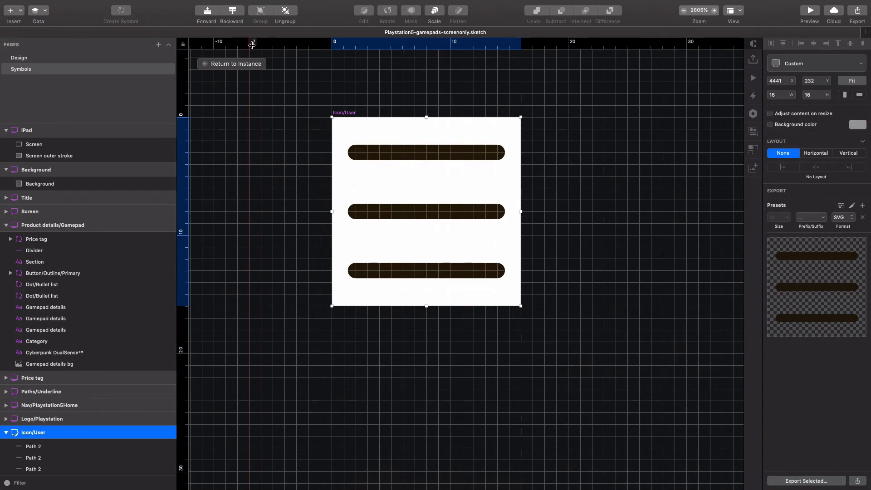
left_click(247, 66)
left_click(238, 62)
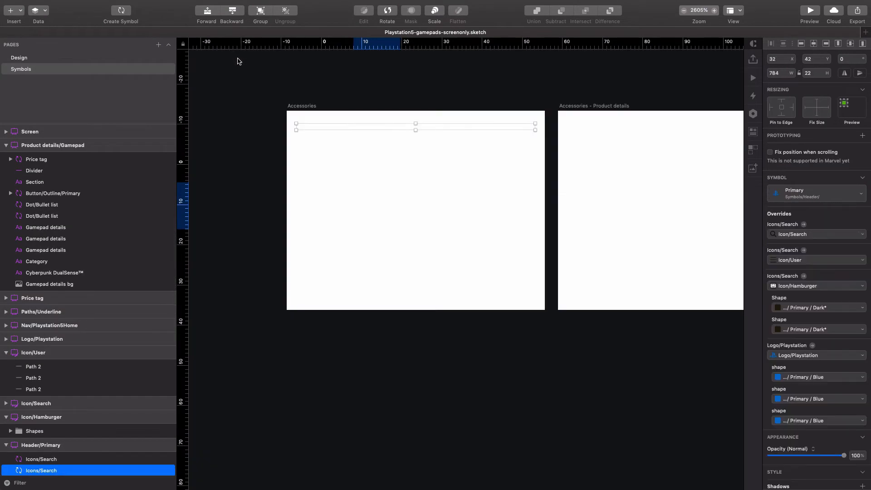
Step: Open the source symbol of the Product details layer in the Accessories - Product details artboard
left_click(565, 181)
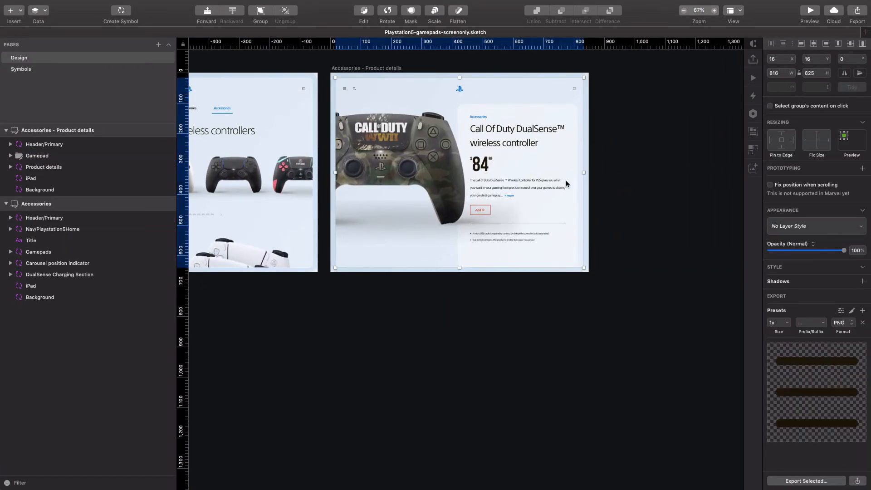
left_click(565, 180)
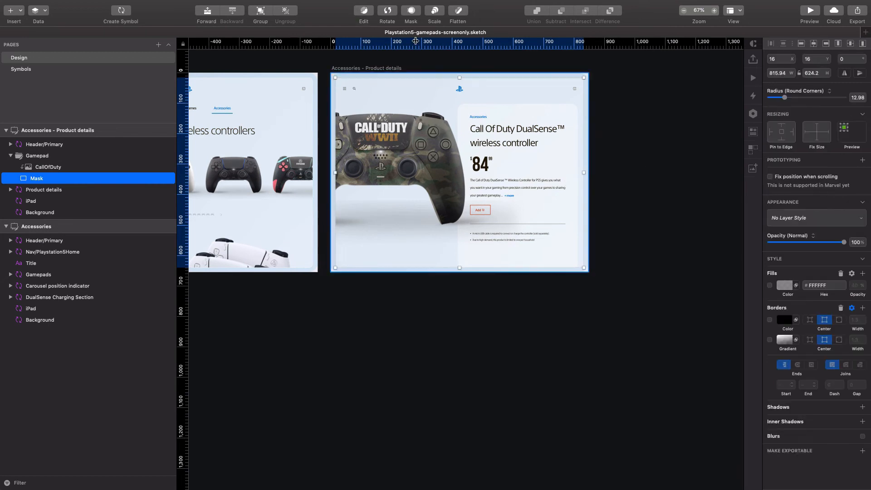
scroll(379, 205, "left", 5)
scroll(379, 205, "up", 2)
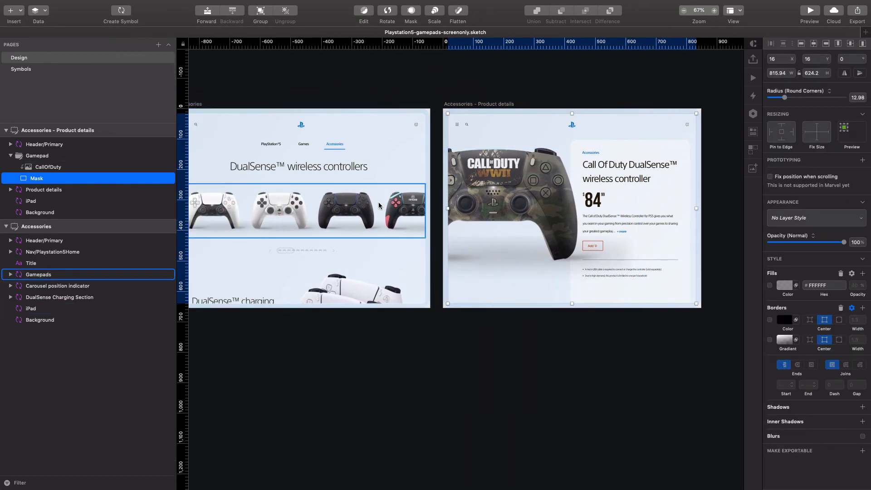
left_click(68, 190)
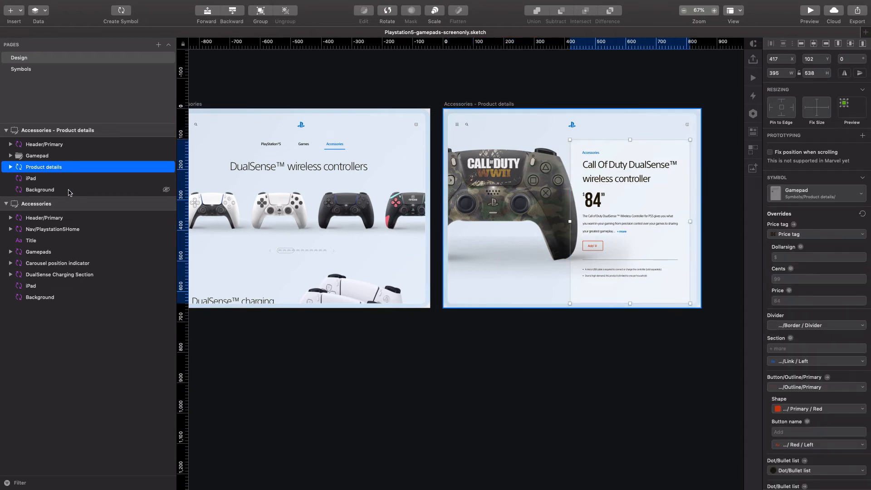
key("Return")
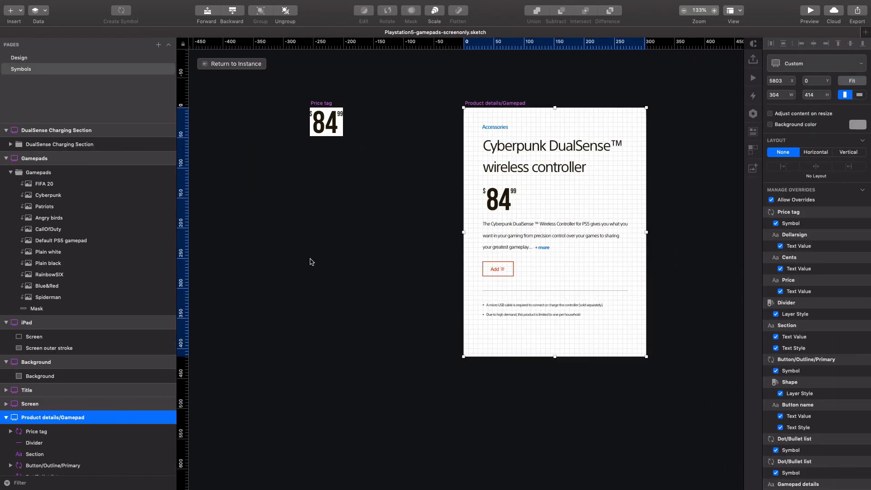
scroll(89, 389, "down", 5)
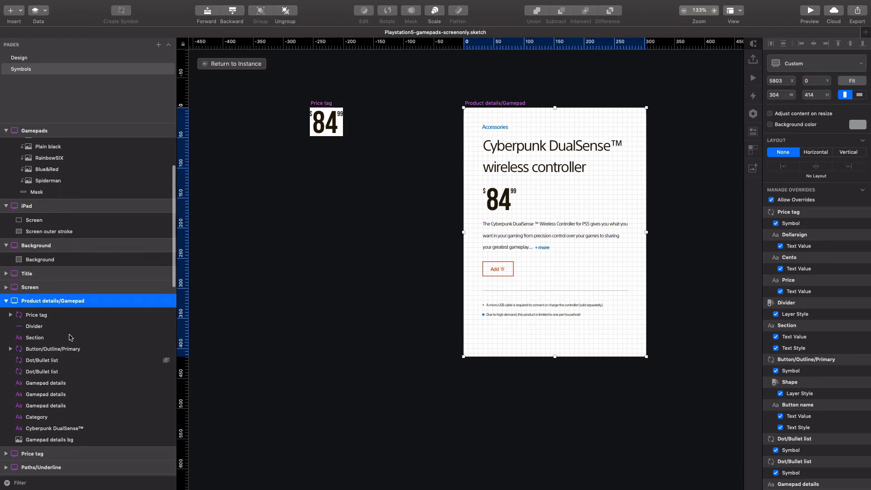
Step: Send the Product details/Gamepad artboard to After Effects as a new composition with AEUX, saving its files in the AEUX folder
mouse_move(333, 2)
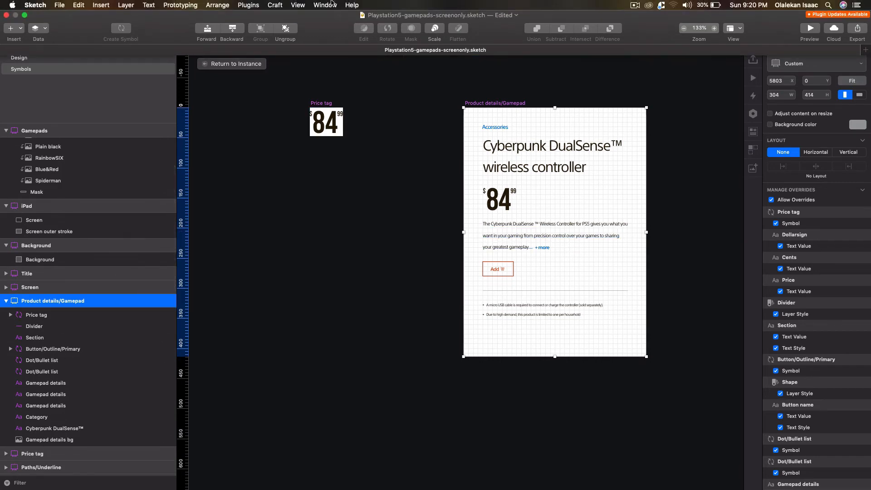
left_click(244, 4)
left_click(243, 3)
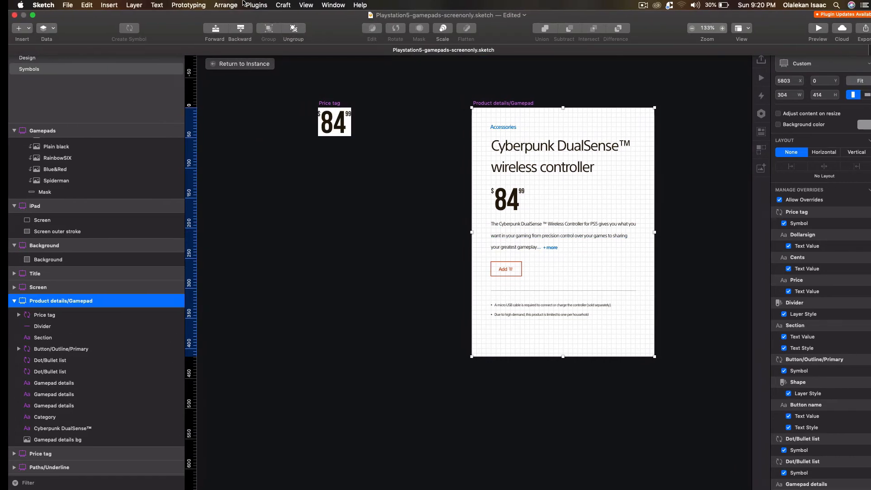
key("ctrl+Right")
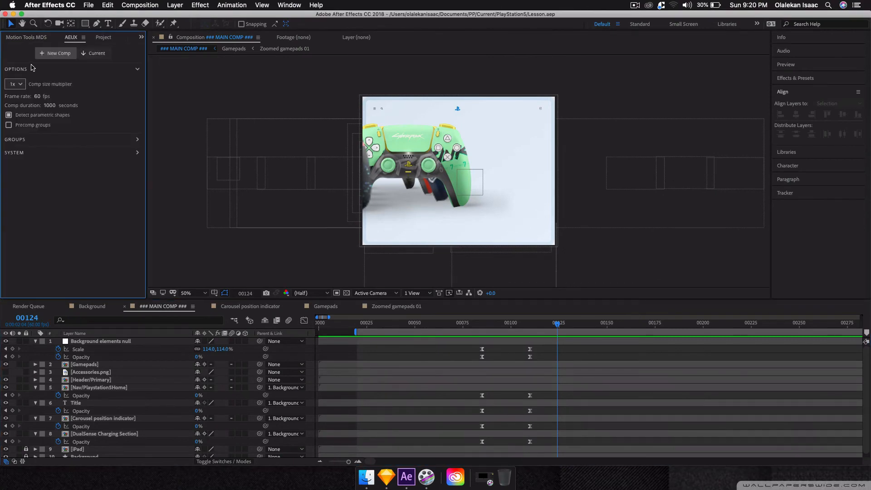
key("ctrl+Left")
left_click(248, 4)
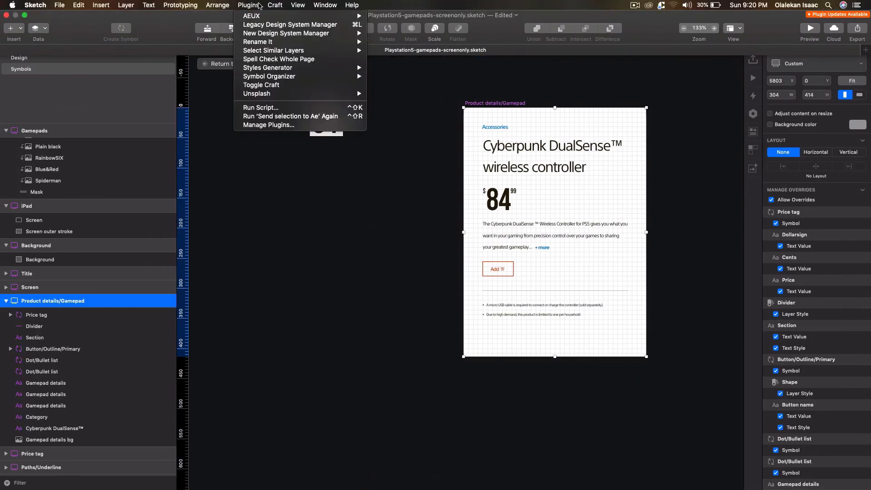
mouse_move(317, 16)
left_click(410, 36)
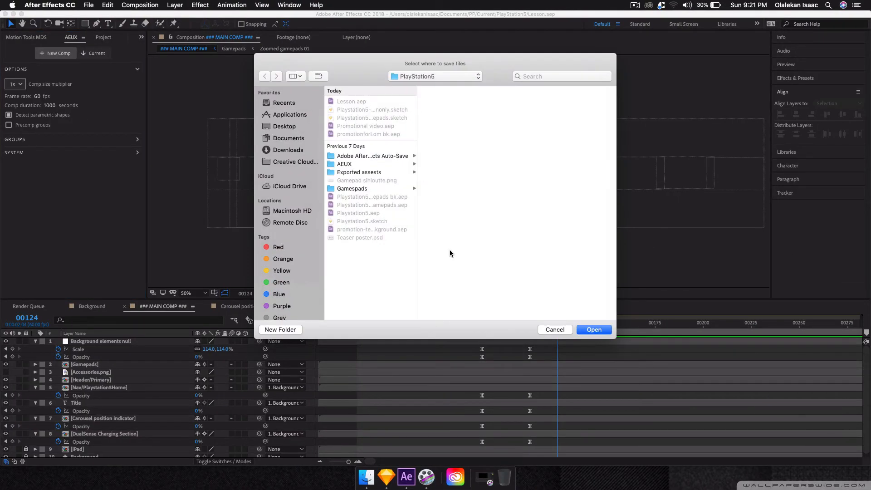
left_click(380, 164)
left_click(585, 331)
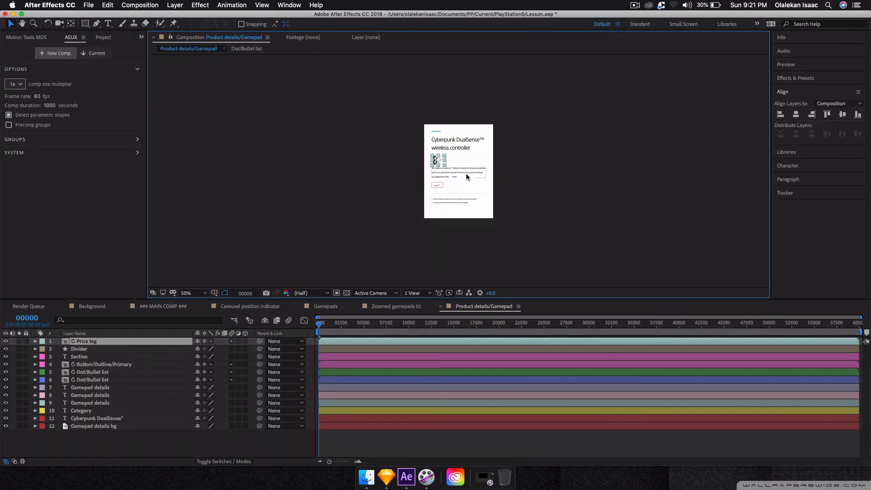
Step: Fix the Price text in the Price tag composition so 84 fits its text box, and return to the Product details/Gamepad composition
scroll(466, 174, "up", 1)
left_click(372, 163)
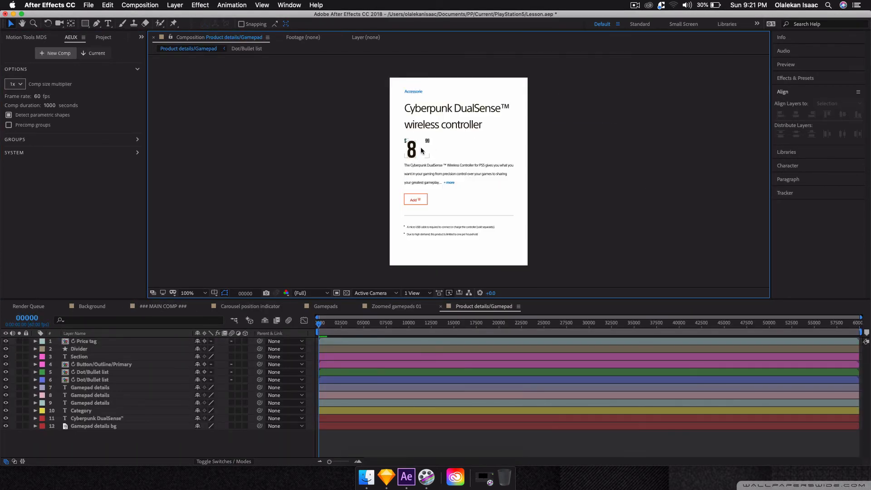
double_click(421, 147)
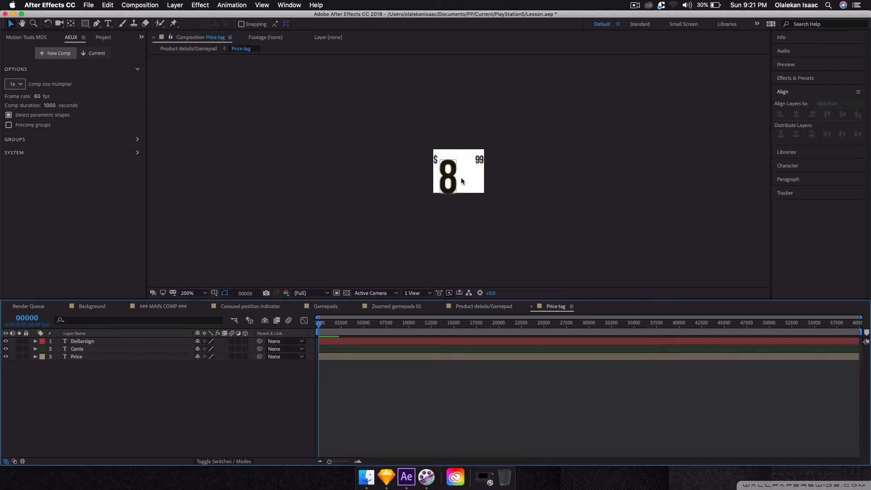
left_click(457, 178)
double_click(453, 178)
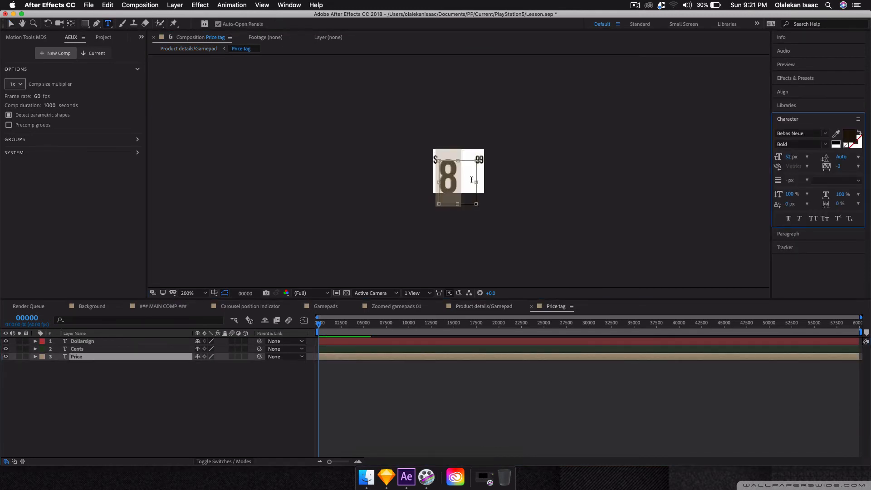
type("84")
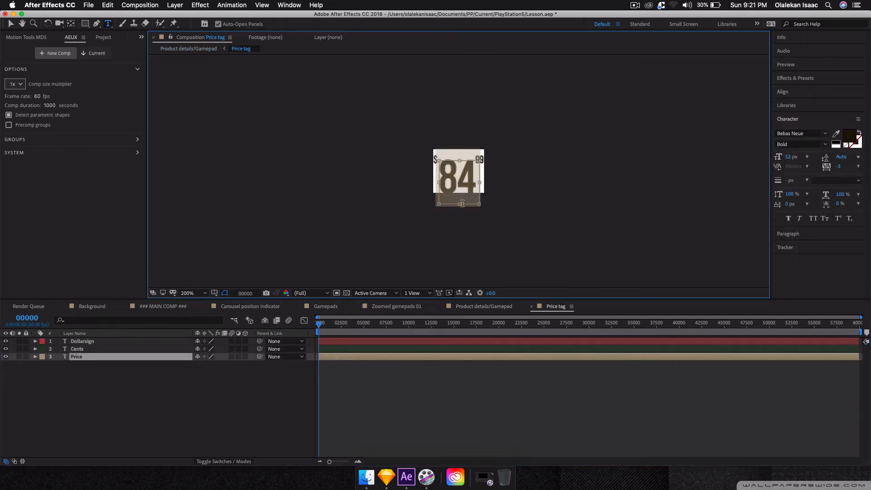
left_click_drag(460, 203, 461, 194)
left_click(251, 401)
left_click(484, 306)
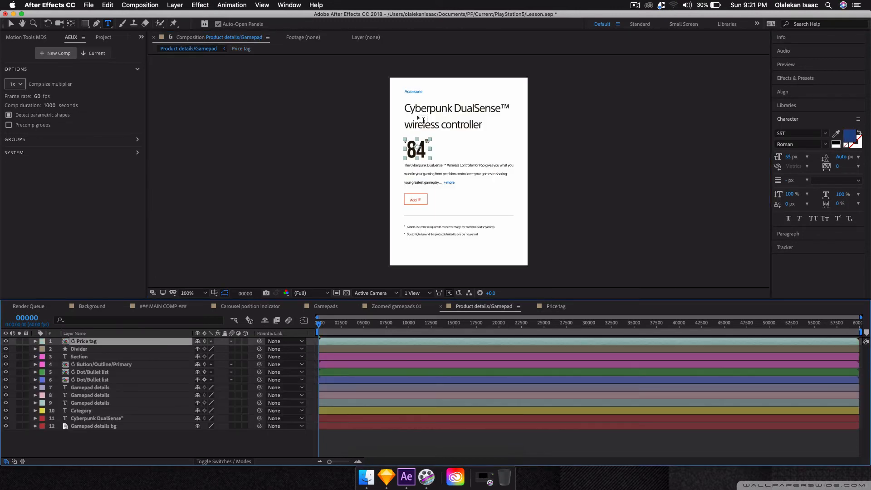
key("v")
left_click(330, 164)
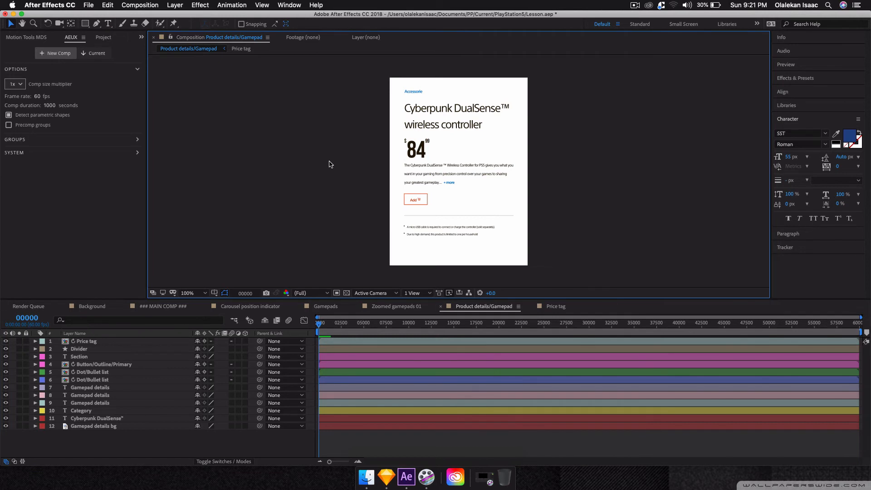
Step: Lower the shopping cart shape in the Button/Outline/Primary composition to line up with the Add label, and return to Product details/Gamepad
key("period")
left_click(386, 227)
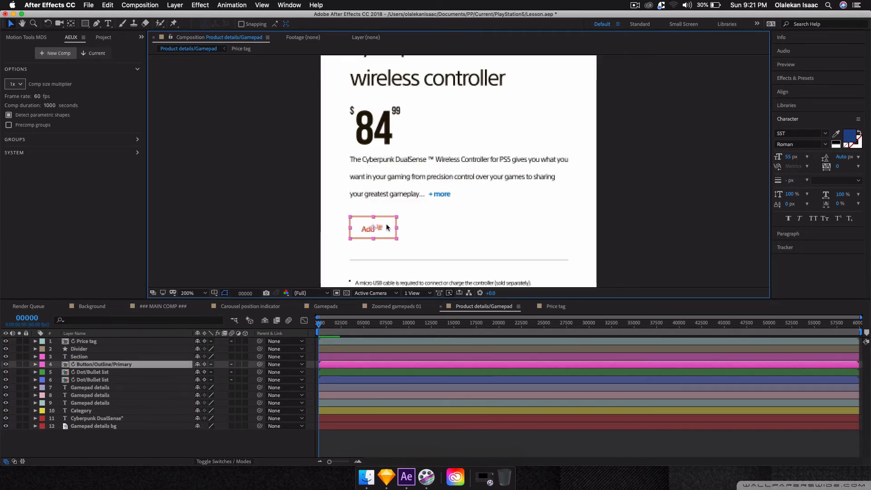
double_click(385, 224)
key("period")
key("period")
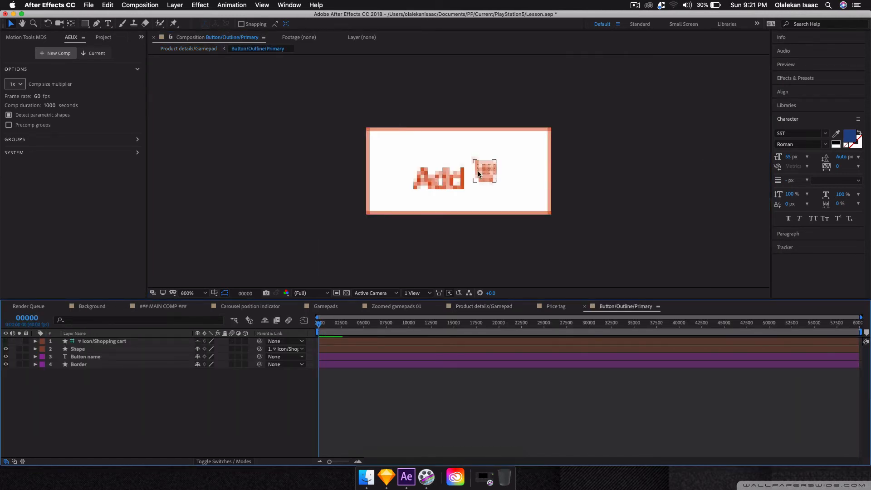
left_click(477, 170)
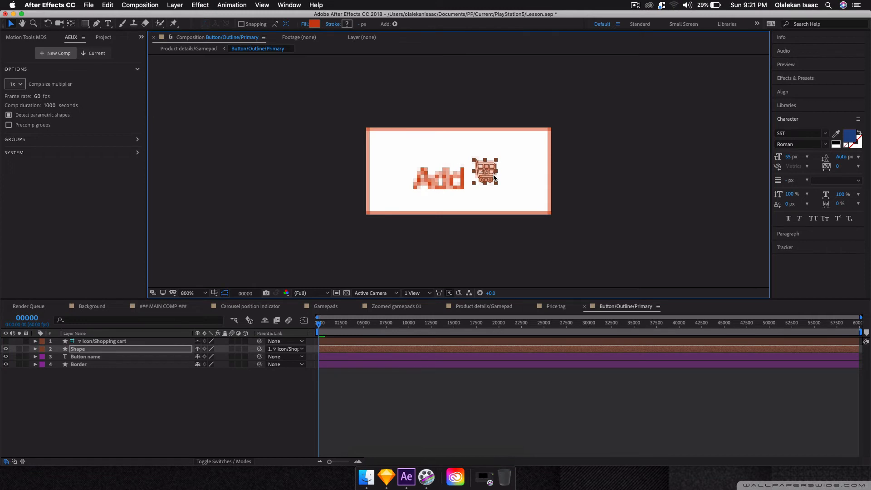
key("Down")
key("Down")
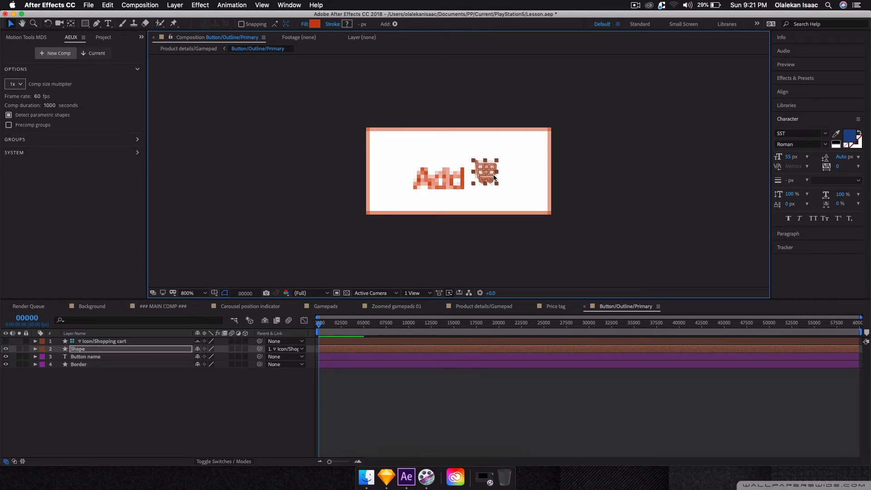
key("Down")
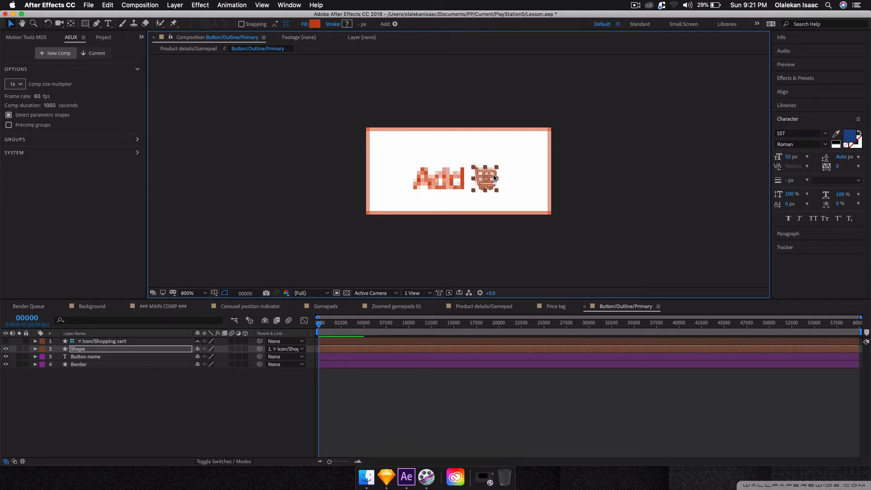
left_click(549, 306)
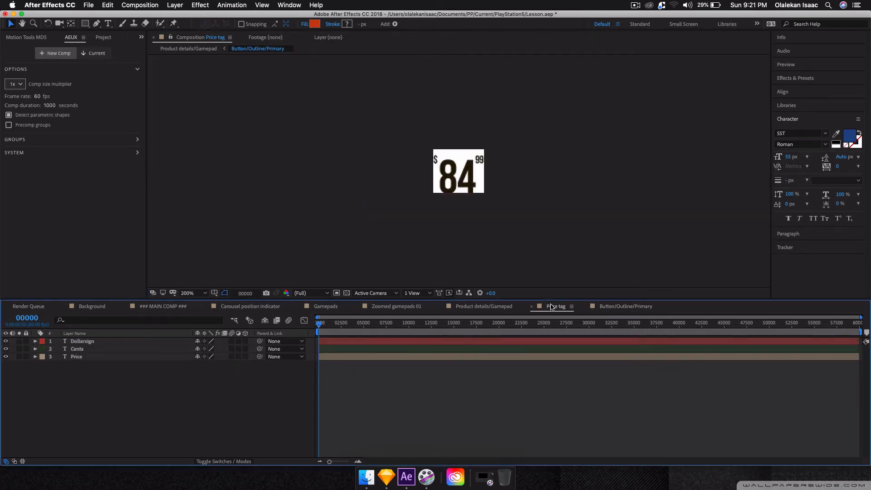
left_click(503, 305)
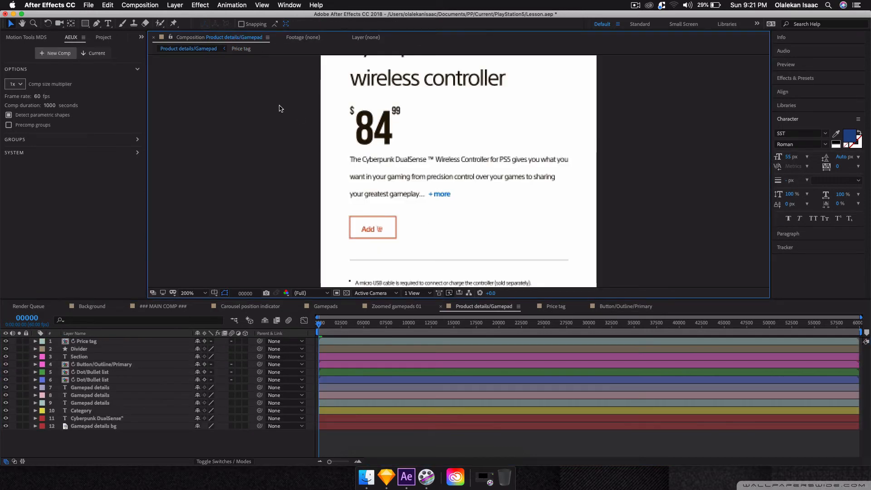
Step: Switch to Sketch, return to the Product details instance on the Design page and lock the Gamepad group
scroll(278, 107, "down", 3)
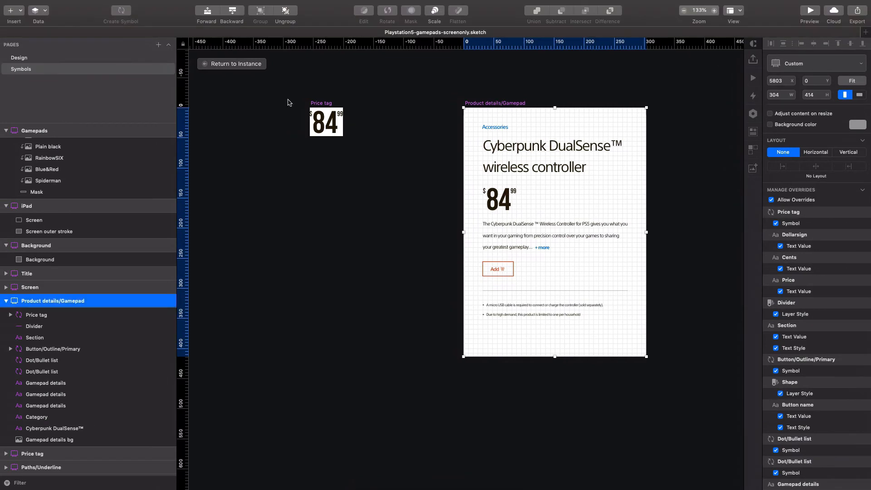
left_click(233, 65)
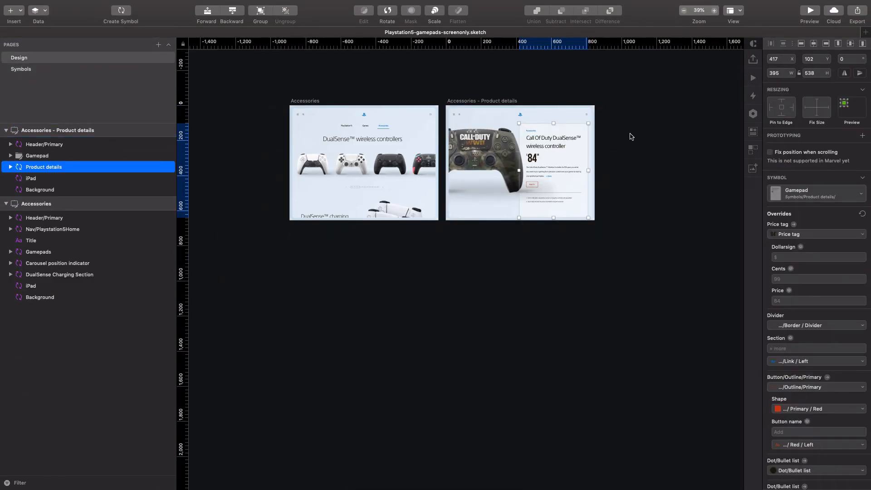
left_click(630, 136)
double_click(530, 177)
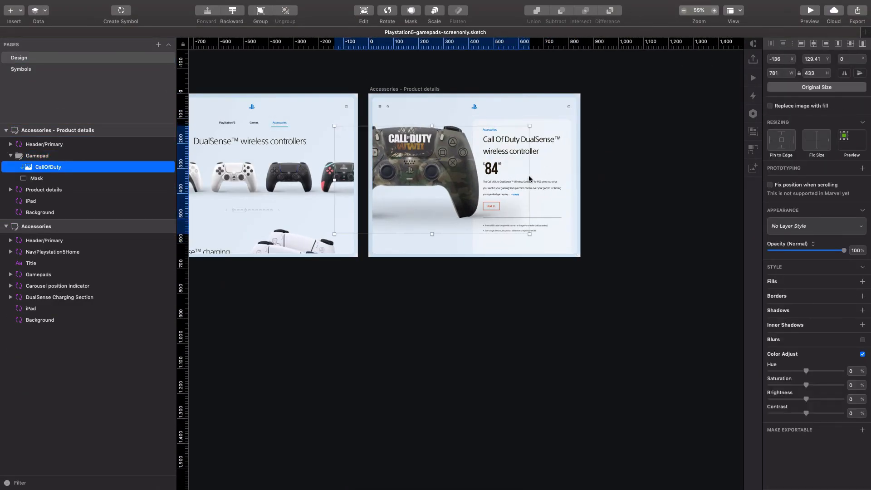
left_click(551, 176)
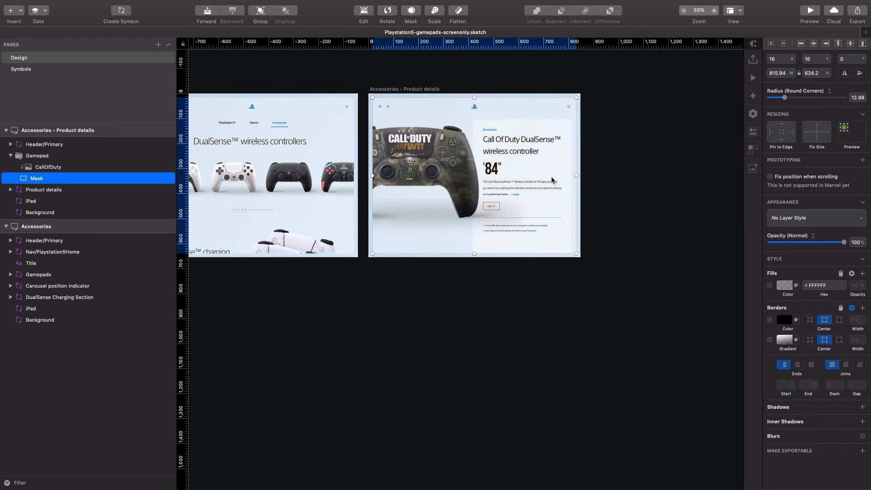
left_click(10, 155)
left_click(165, 156, "alt")
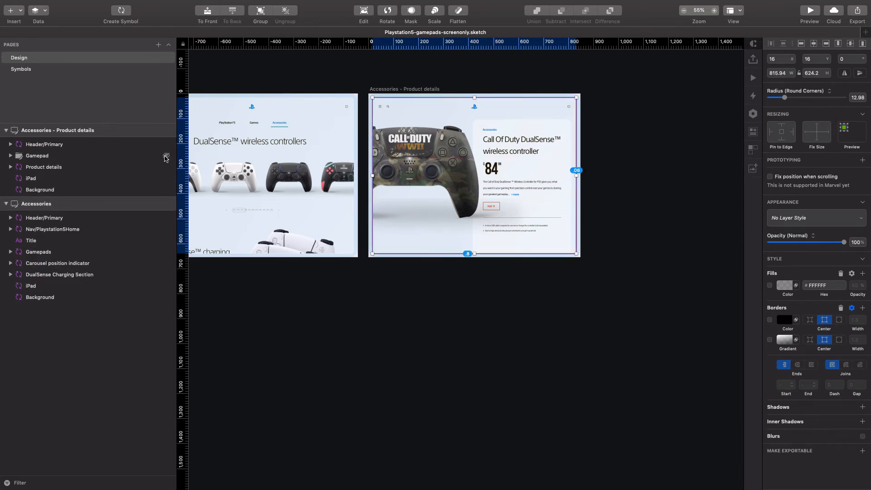
Step: Set the Price override of the Product details symbol instance to 55
left_click(649, 206)
left_click(512, 205)
scroll(512, 204, "up", 3)
scroll(511, 204, "up", 5)
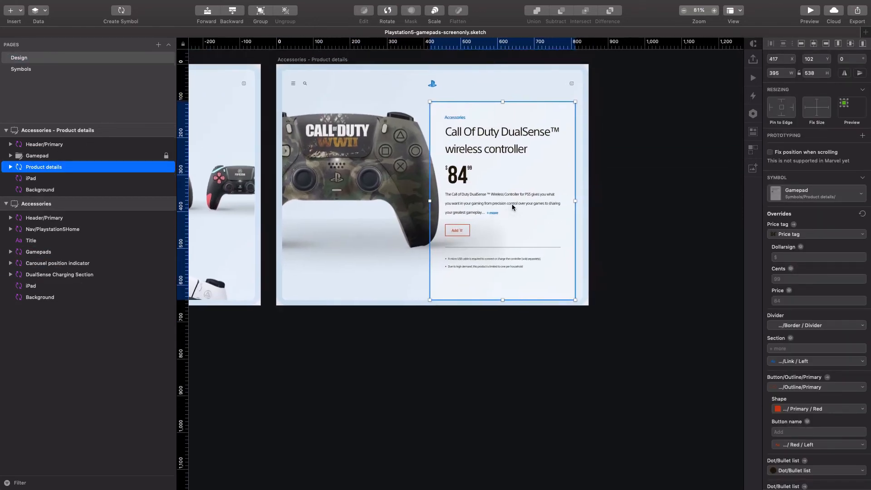
left_click(783, 300)
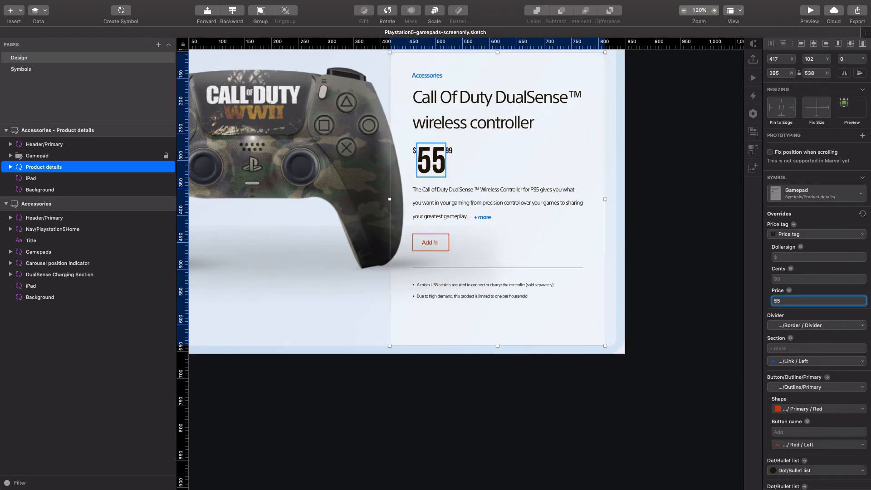
Step: Set the Cents override of the Product details symbol instance to 35, and switch back to After Effects
left_click(787, 279)
type("35")
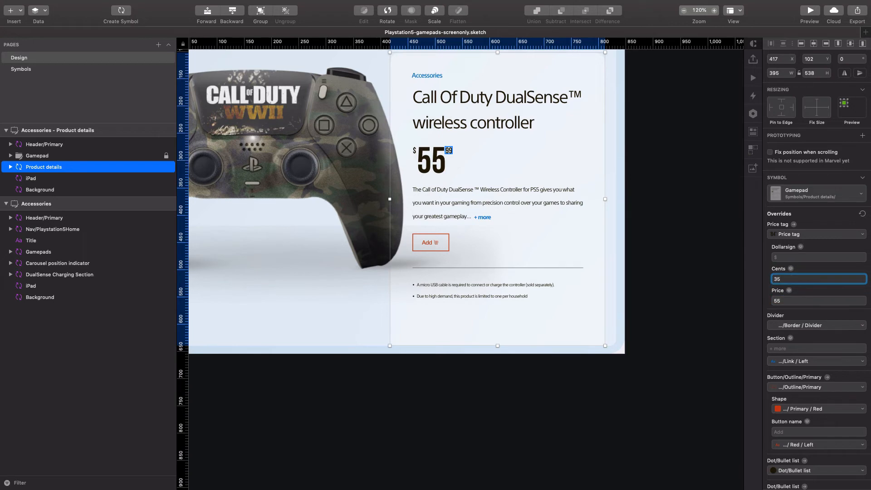
key("Return")
left_click(718, 300)
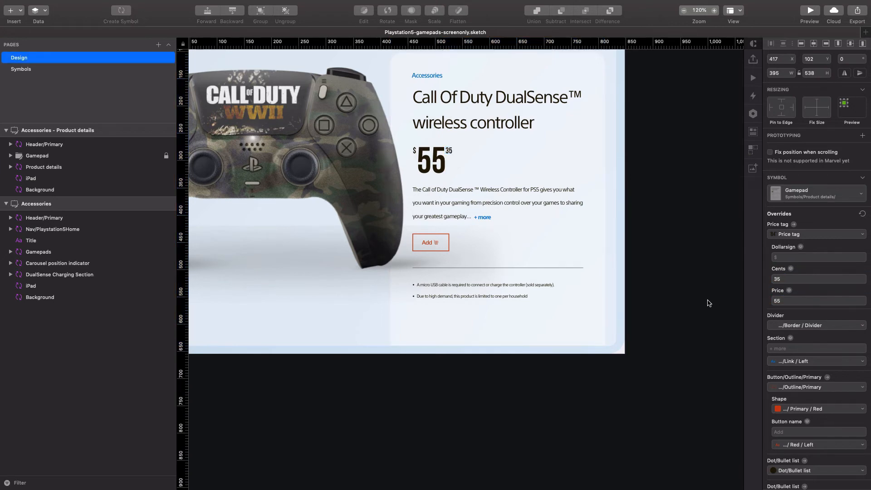
left_click(514, 152)
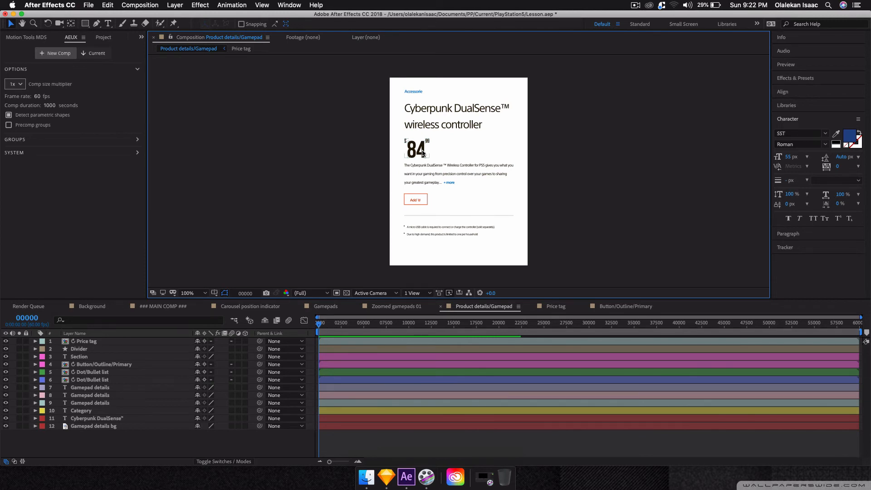
Step: Widen the Category text box in Product details/Gamepad so the full word Accessories fits, and save the project
left_click(440, 108)
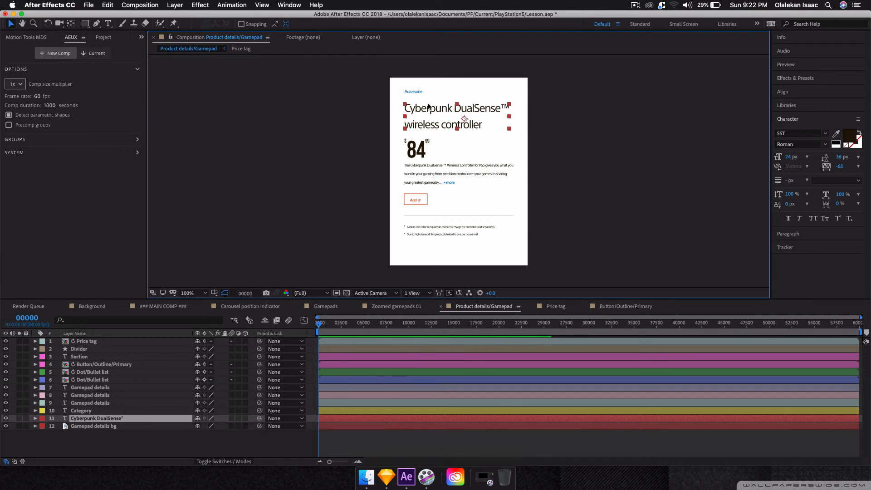
key("period")
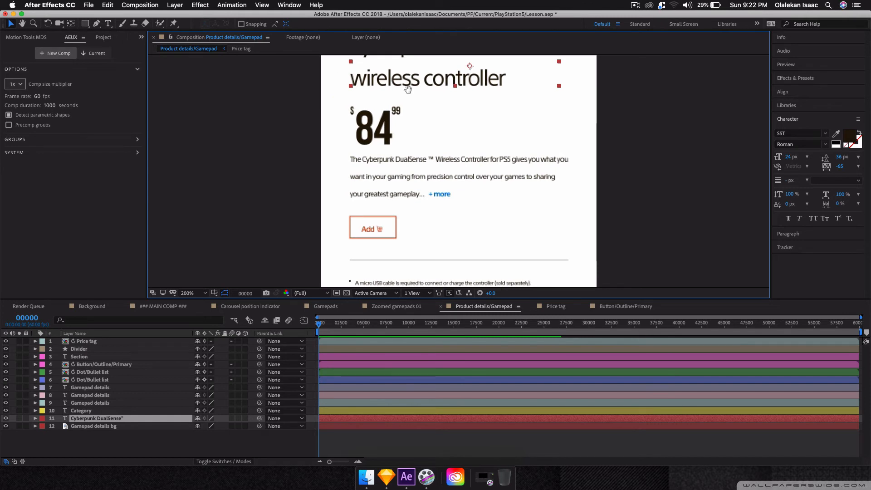
key("space")
left_click_drag(407, 91, 448, 207)
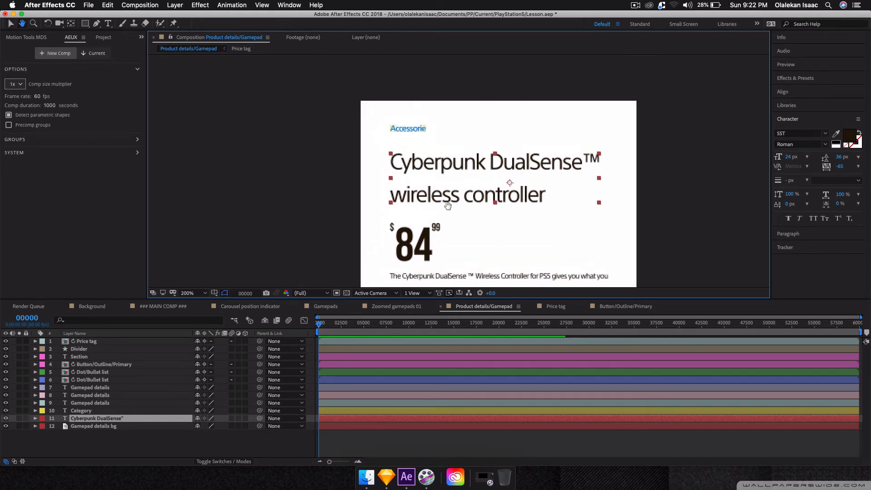
left_click(417, 130)
double_click(417, 130)
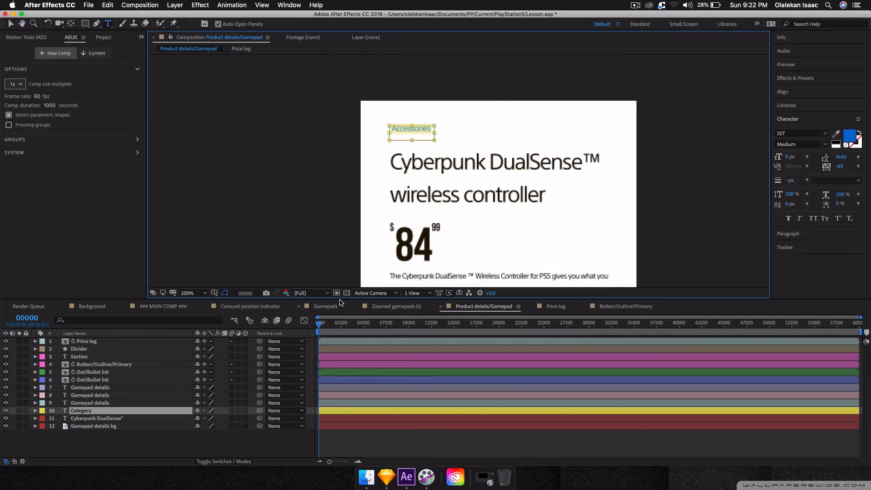
key("Escape")
key("comma")
key("super+s")
Step: Change the label color of all layers in the Product details/Gamepad composition to gray
key("g")
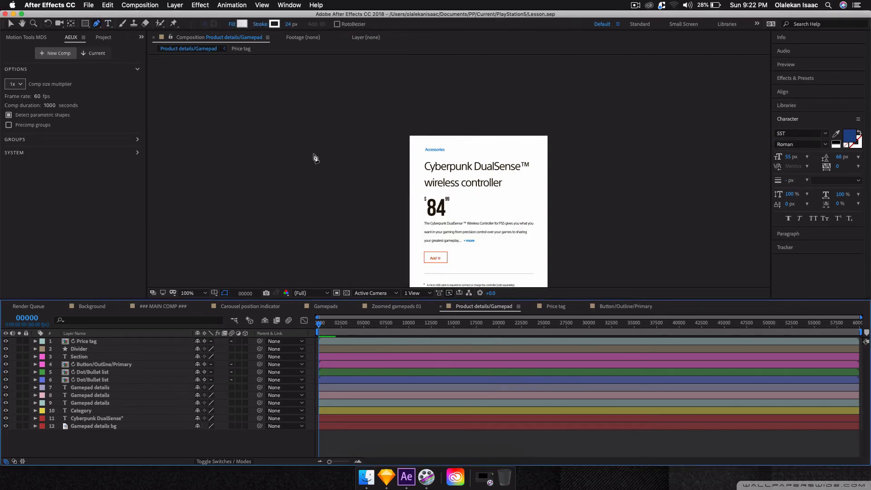
left_click_drag(329, 180, 299, 99)
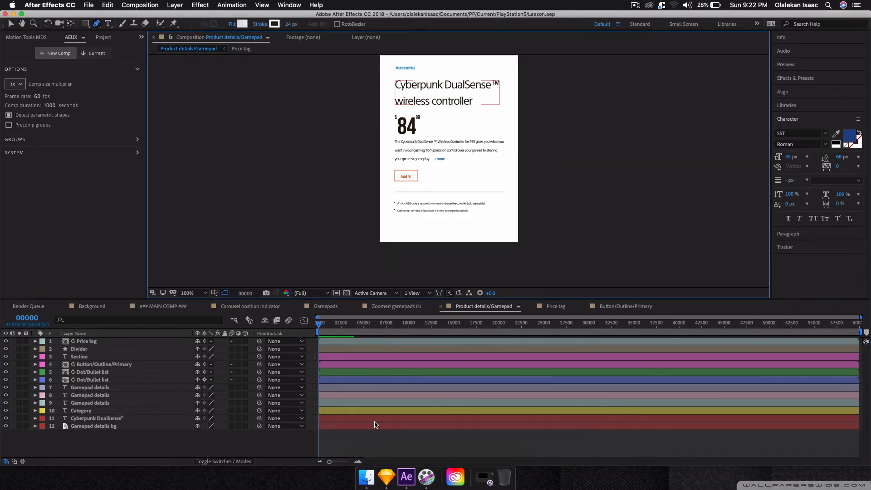
key("super+a")
left_click(42, 341)
left_click(87, 313)
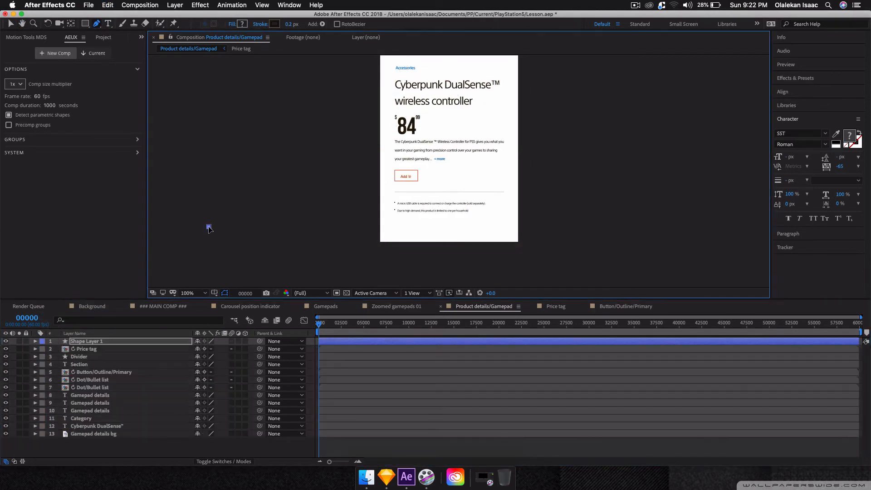
Step: Place a single Pen point on a new shape layer outside the product panel, and deselect it with the Selection tool
left_click(209, 226)
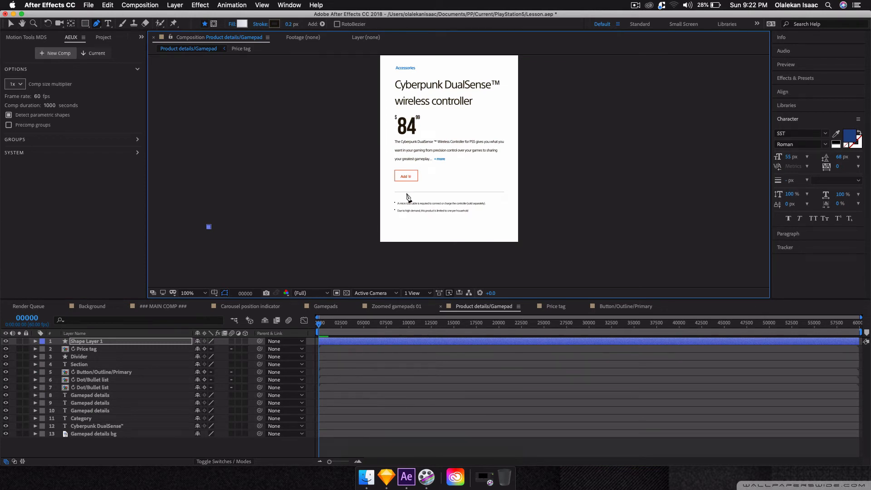
key("v")
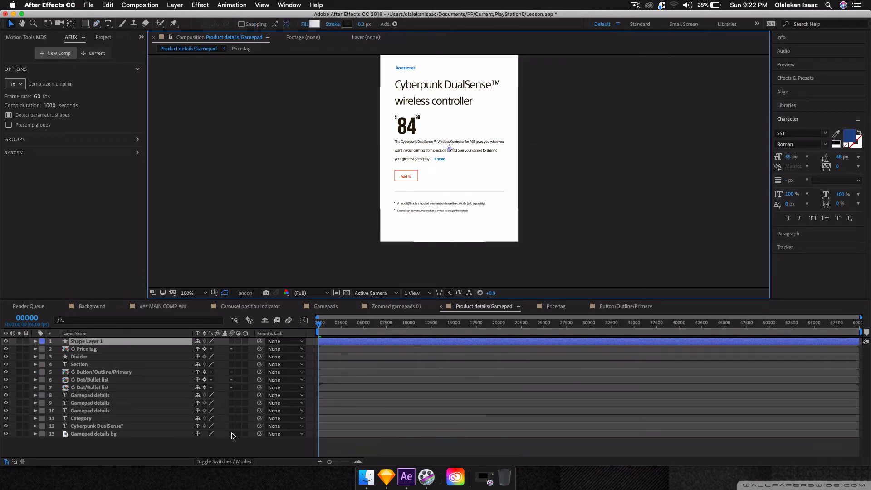
left_click(223, 446)
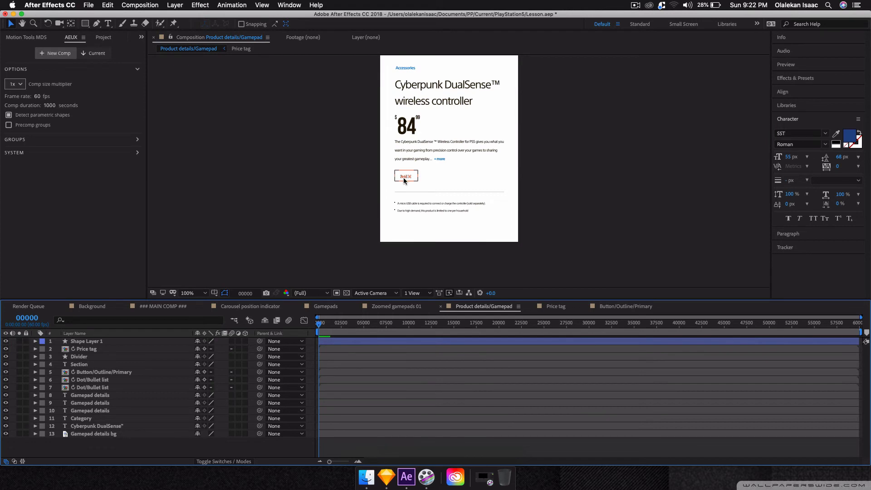
Step: Play back the gamepad zoom in ### MAIN COMP ### and park the current time on the end keyframes at frame 110
left_click(159, 306)
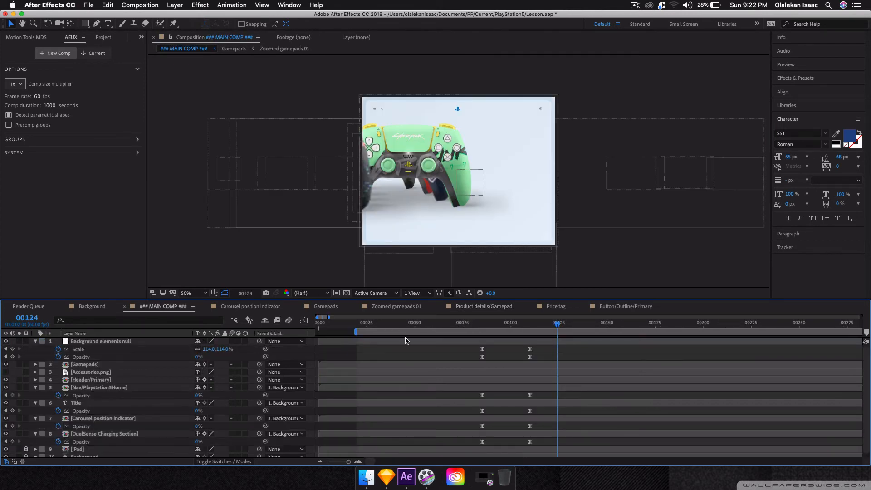
left_click(471, 322)
key("space")
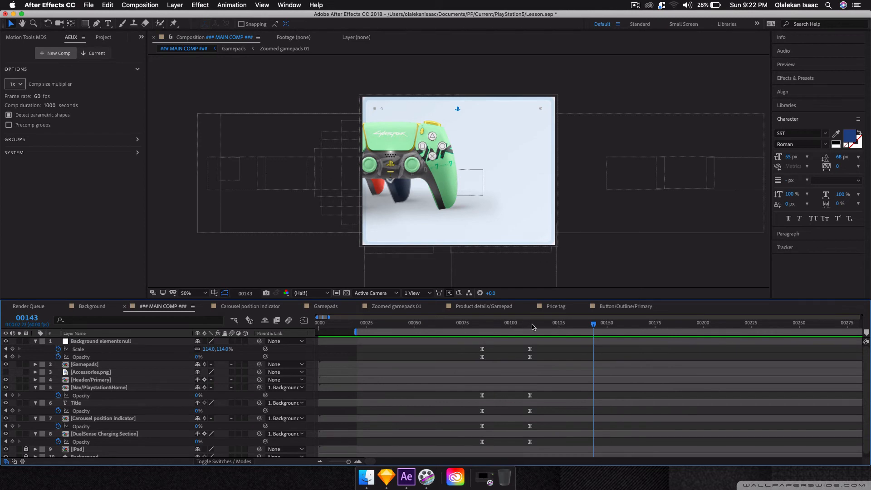
mouse_move(534, 327)
left_mouse_down()
mouse_move(559, 327)
mouse_move(482, 332)
mouse_move(530, 332)
left_mouse_up()
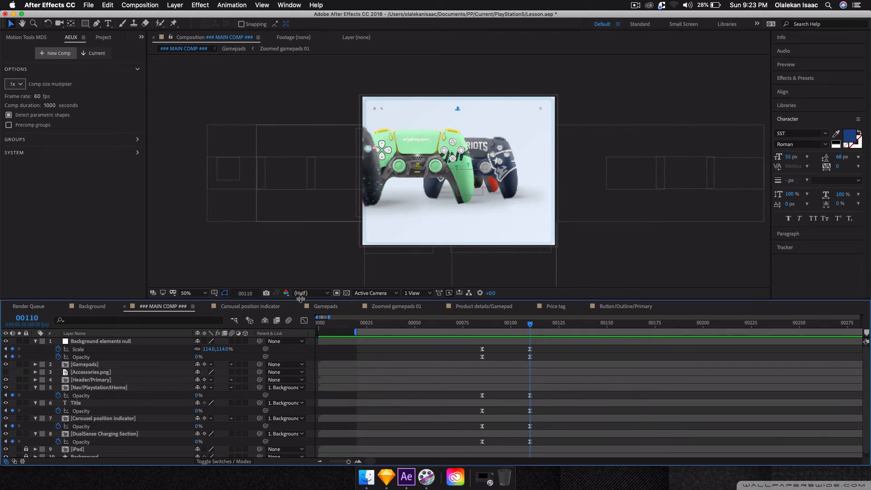
Step: Move the current time in Product details/Gamepad to frame 110 and start the work area there
left_click(502, 306)
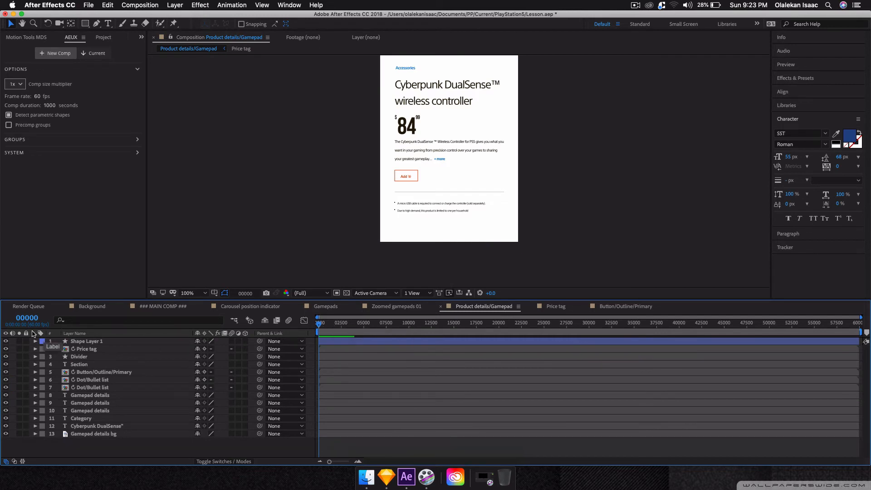
left_click(25, 319)
type("110")
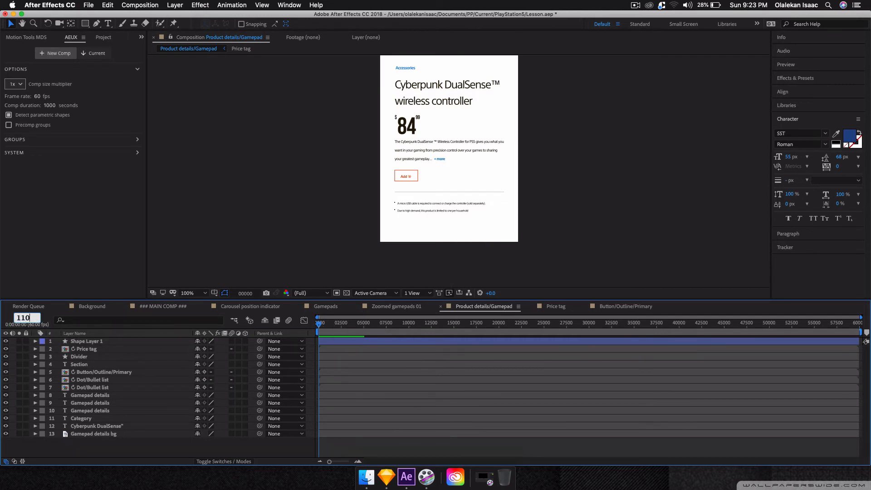
key("Return")
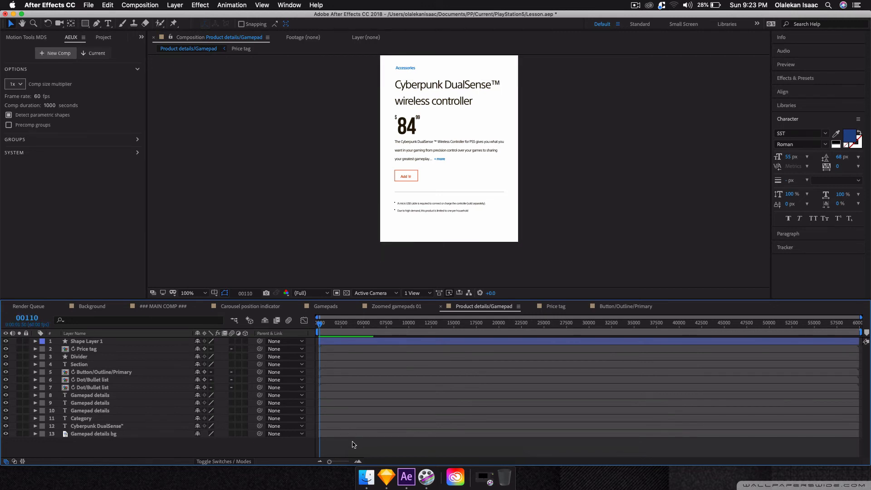
left_click(358, 461)
left_click(358, 462)
left_click(358, 461)
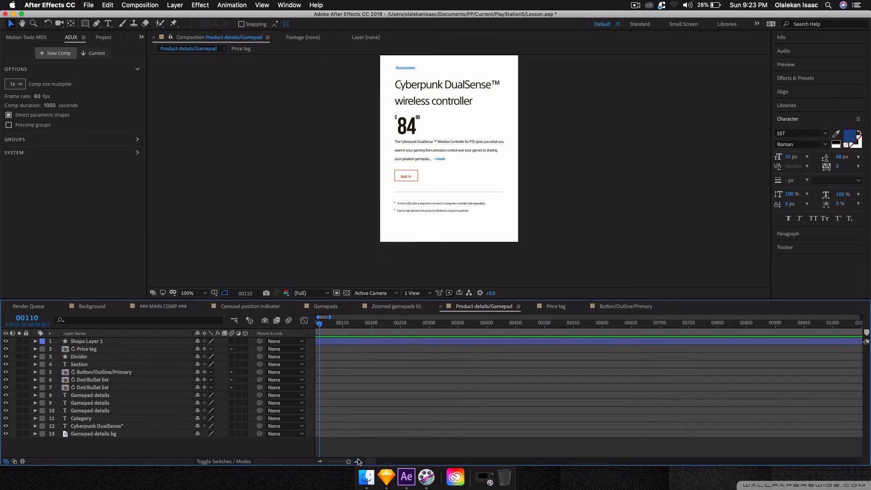
left_click(357, 462)
key("b")
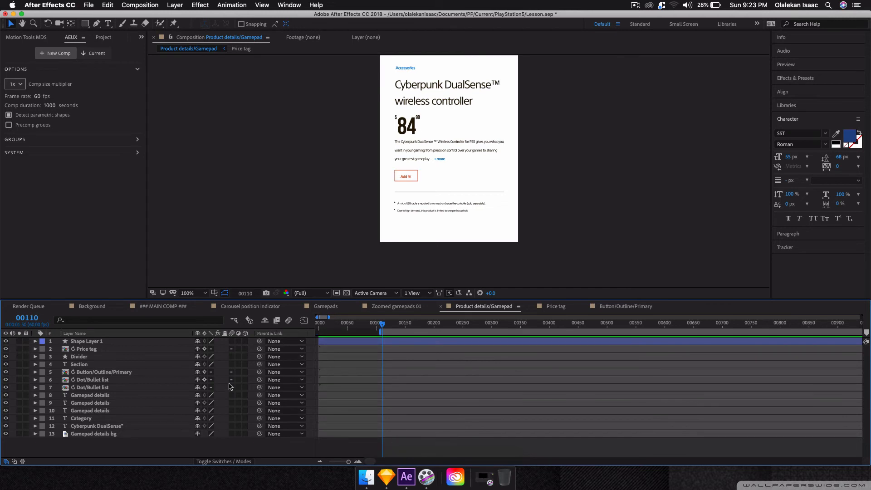
Step: Trim the in points of all Product details/Gamepad layers to frame 110
key("super+a")
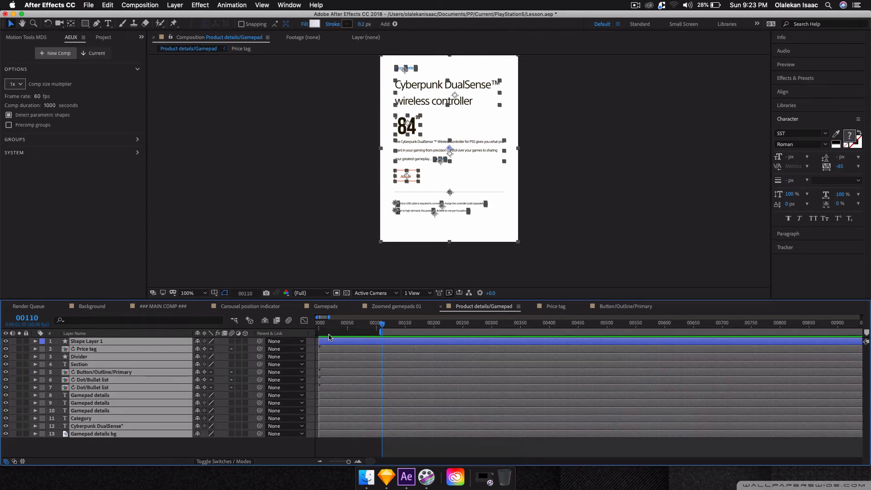
key("alt+bracketleft")
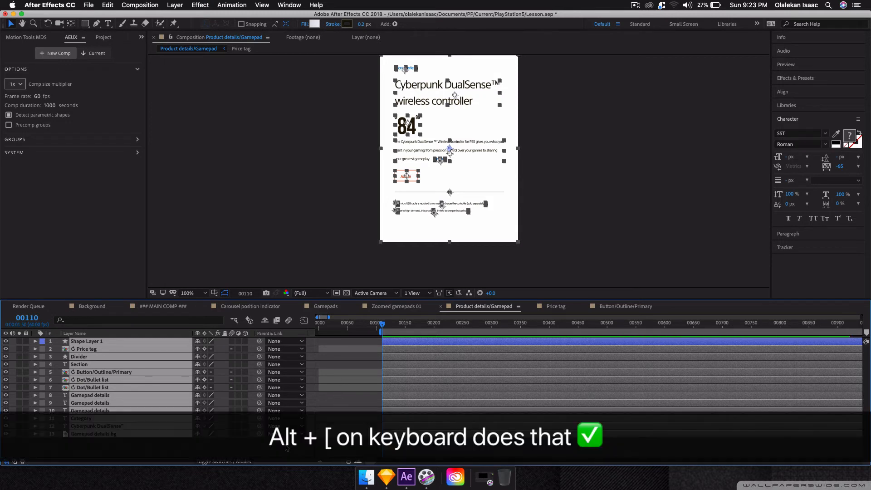
left_click(285, 448)
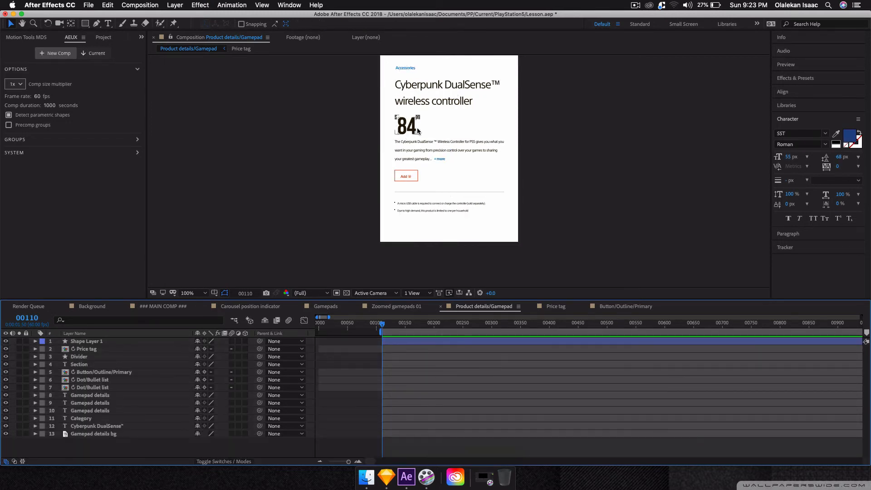
Step: Parent every other layer, from Shape Layer 1 through the Cyberpunk DualSense title, to the Gamepad details bg layer
left_click(119, 433)
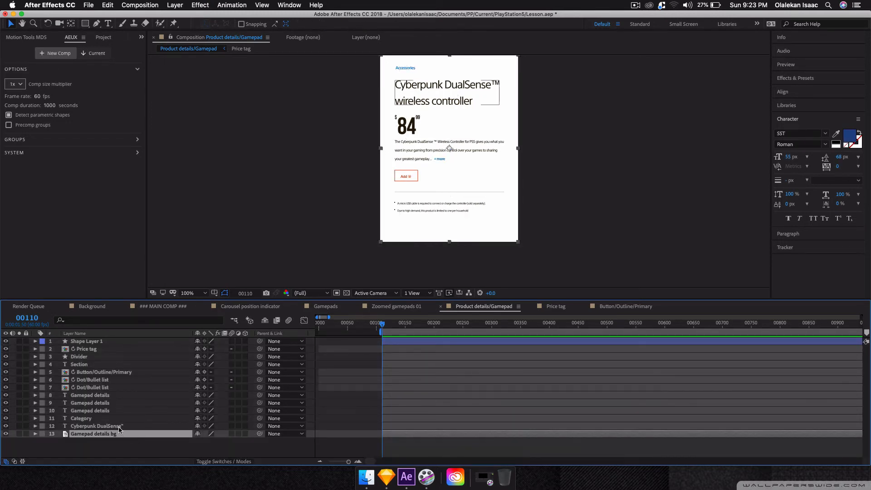
left_click(119, 426)
left_click(102, 349, "shift")
left_click(103, 341, "shift")
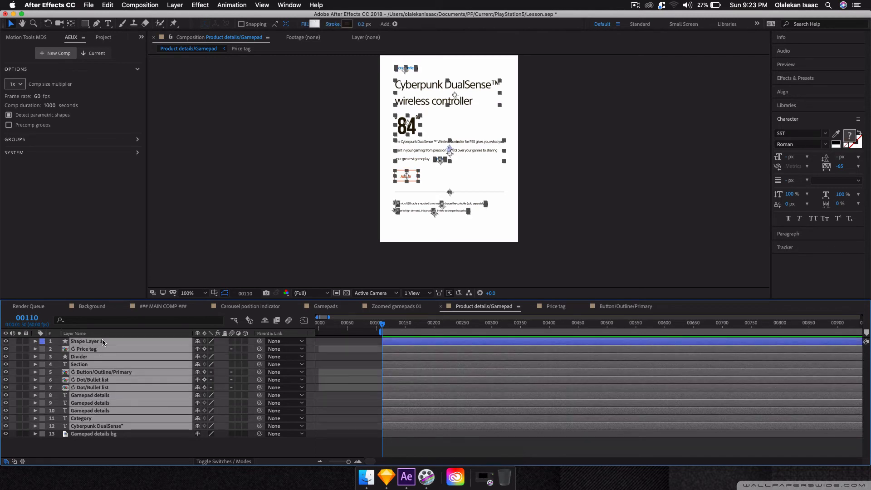
left_click_drag(259, 426, 164, 437)
Step: Add a Scale keyframe to Gamepad details bg at frame 110 and reduce its scale to 28%
left_click(164, 437)
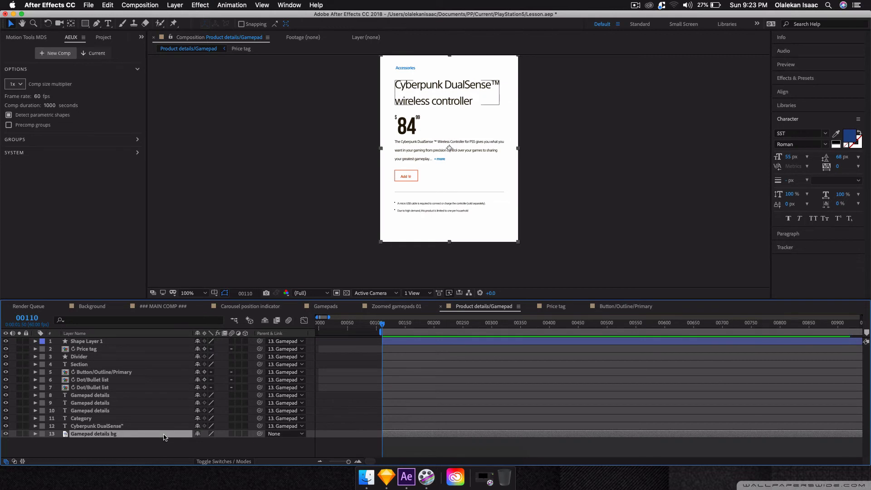
key("s")
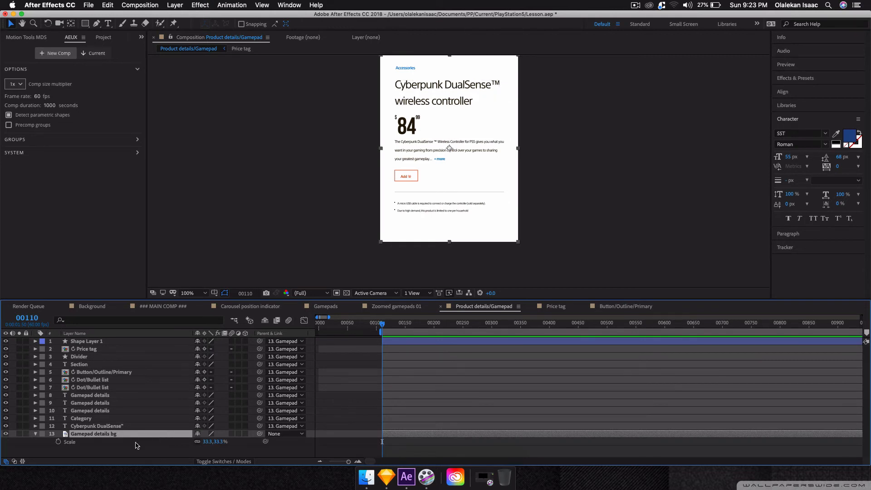
left_click(58, 441)
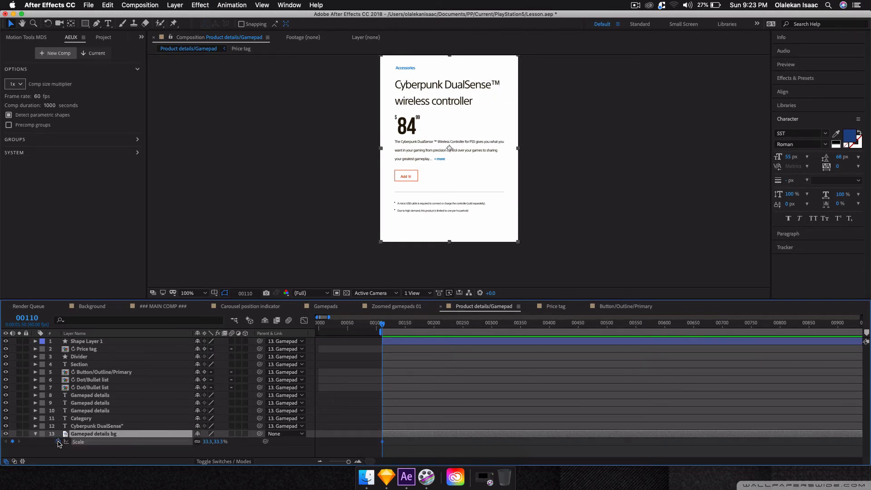
left_click(208, 442)
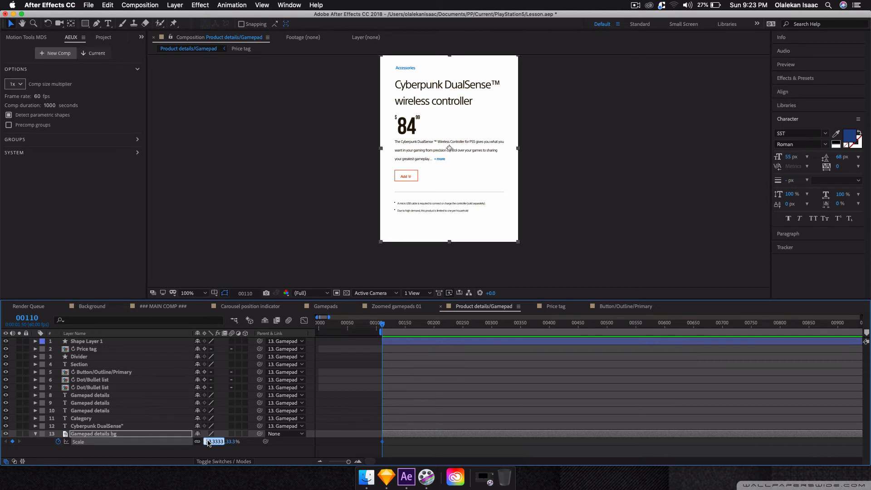
type("15")
key("Return")
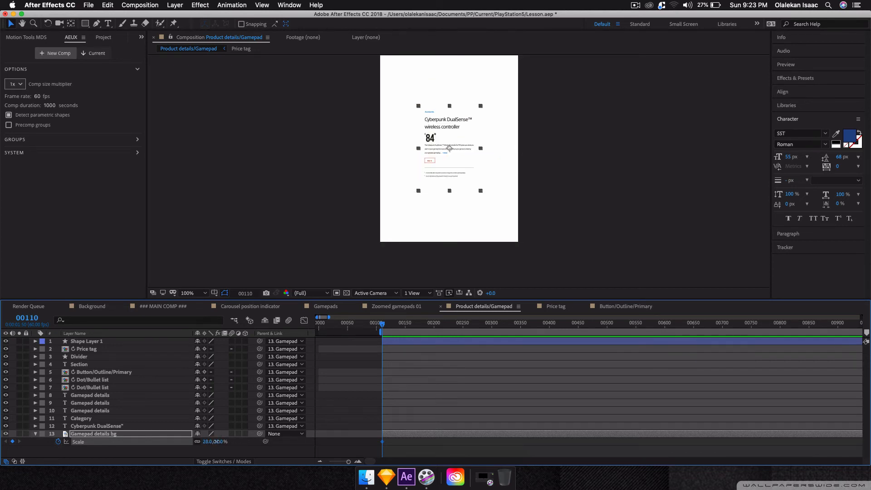
mouse_move(217, 441)
left_mouse_down()
mouse_move(236, 441)
mouse_move(210, 441)
left_mouse_up()
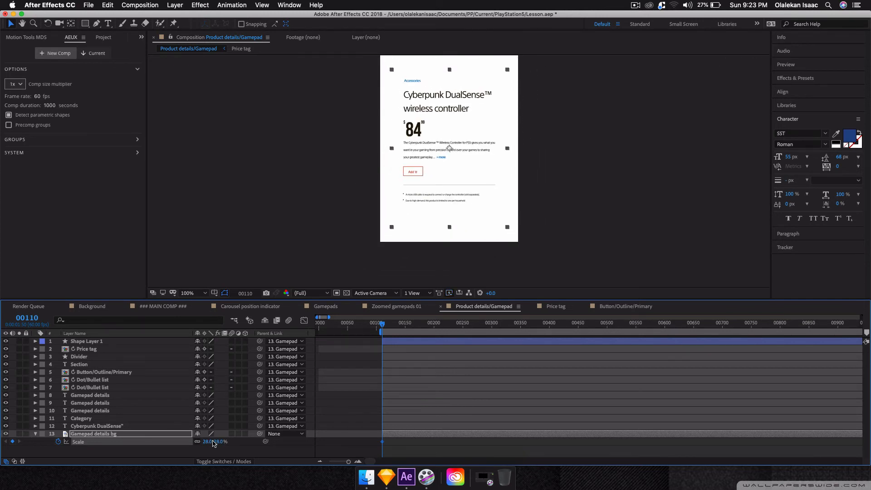
left_click(286, 453)
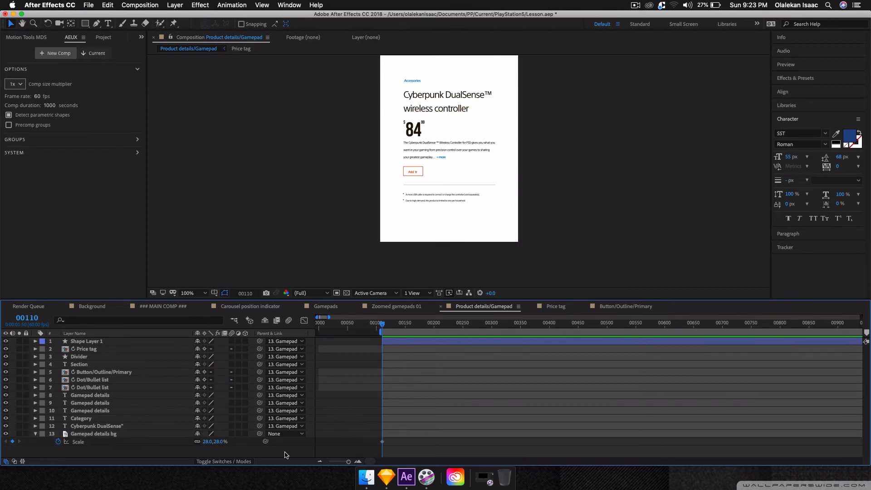
Step: Return to ### MAIN COMP ### and preview the transition from the starting keyframes at frame 85
left_click(152, 305)
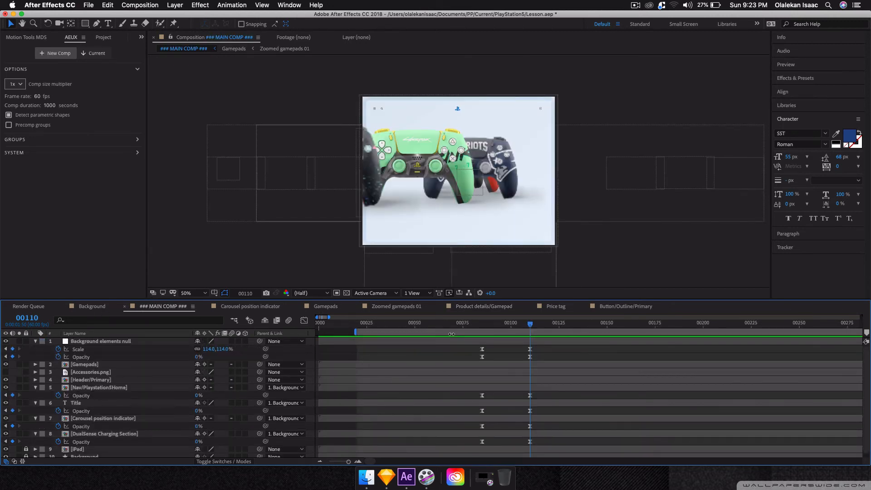
left_click_drag(481, 327, 506, 327)
key("j")
key("space")
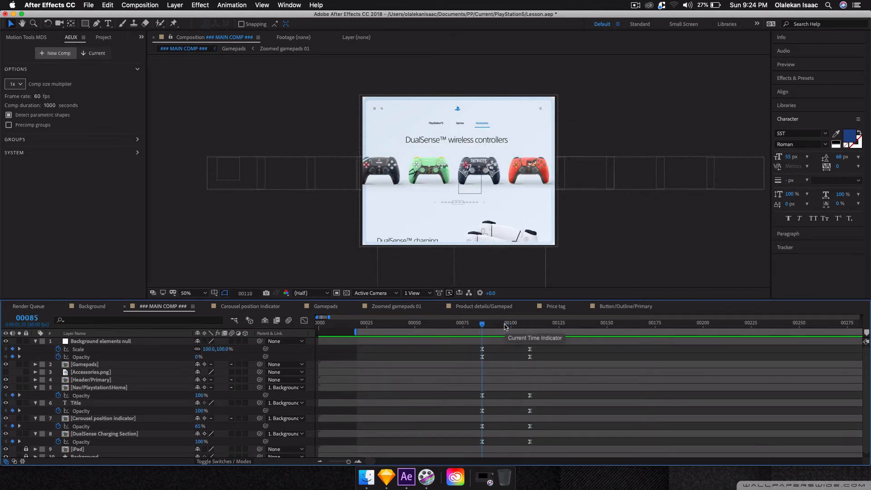
Step: Calculate 110-85 in Spotlight search to work out the transition length in frames
key("super+space")
type("110")
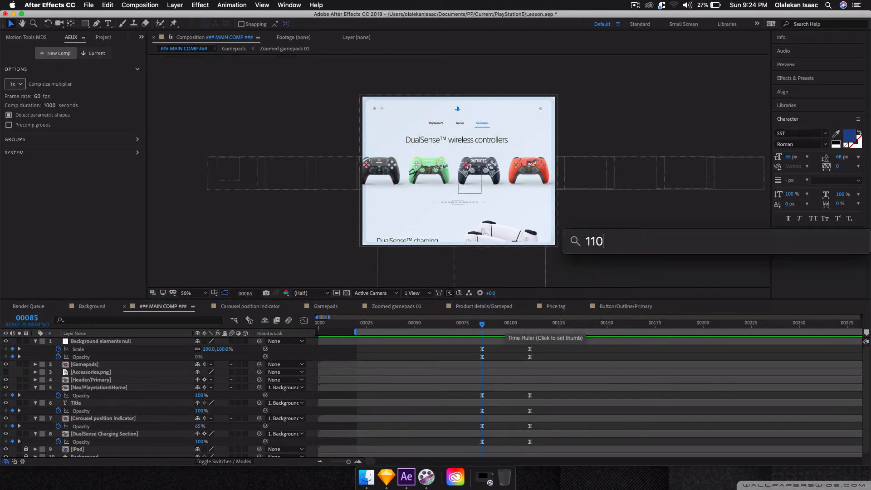
type("-85")
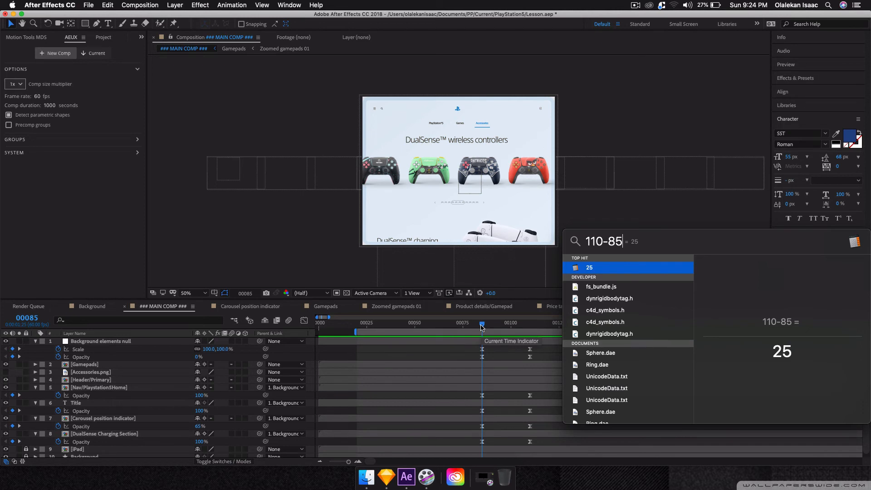
key("Escape")
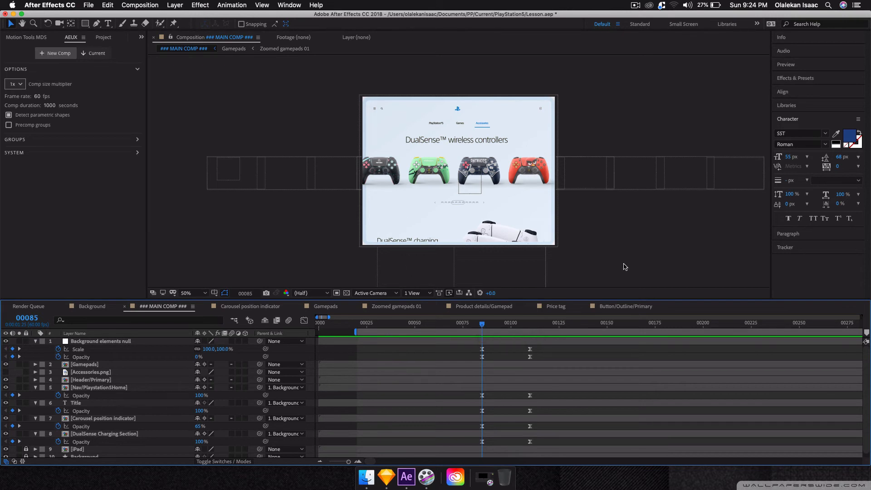
Step: In the Product details/Gamepad comp, set Gamepad details bg's Scale to 33% at frame 145 and preview the scale-up
left_click(626, 306)
left_click(497, 312)
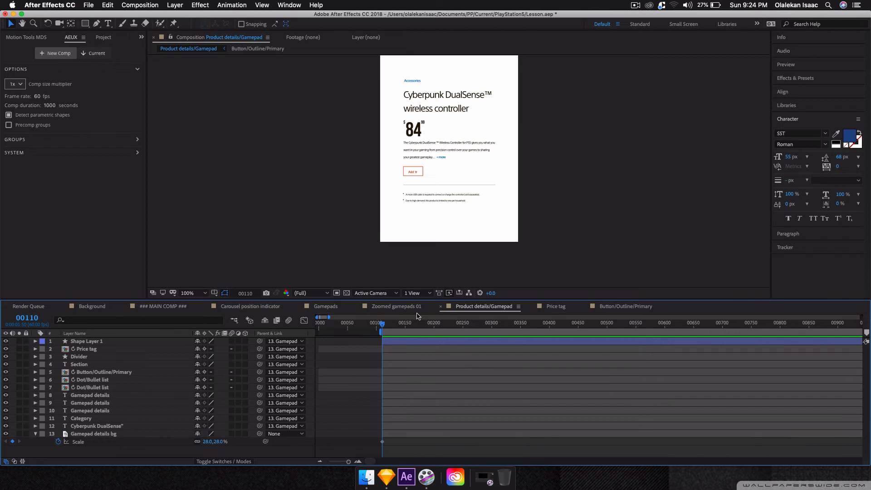
left_click(397, 328)
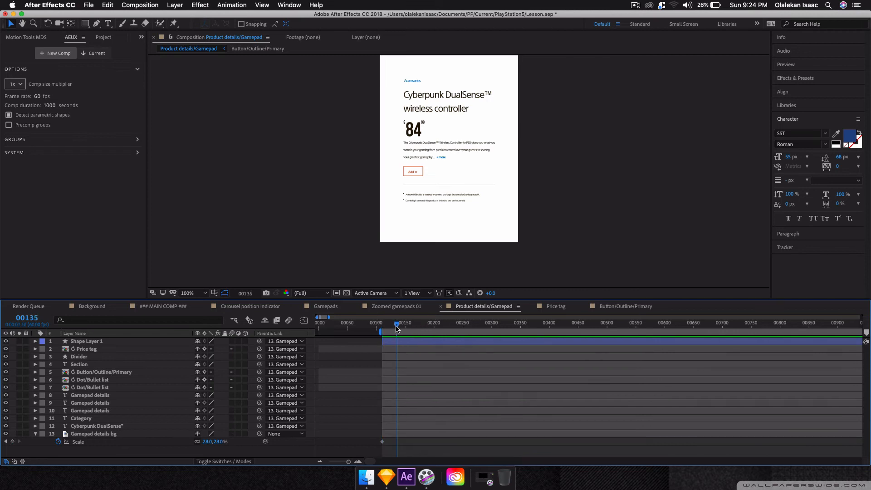
left_click_drag(395, 328, 402, 328)
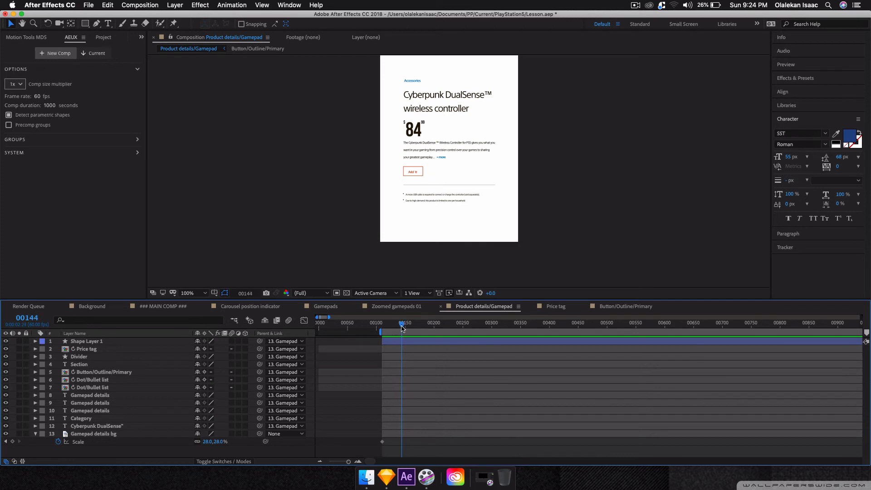
left_click(358, 461)
left_click(358, 462)
left_click(207, 442)
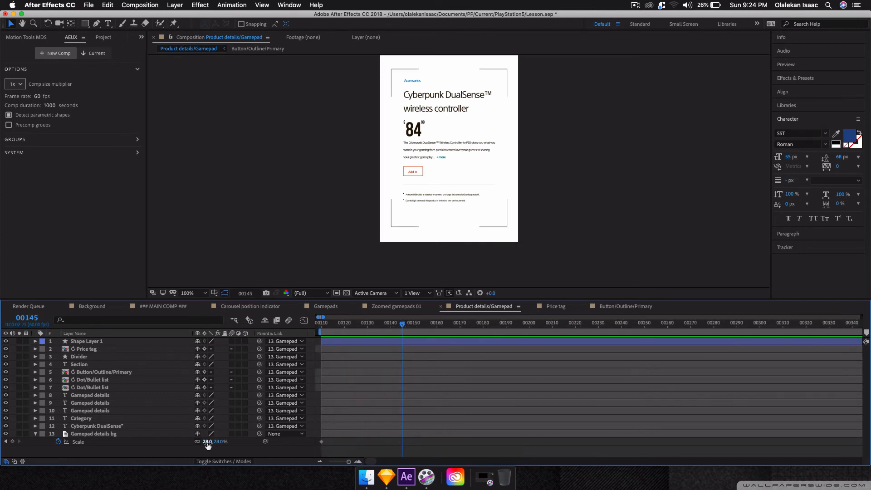
type("33")
key("Return")
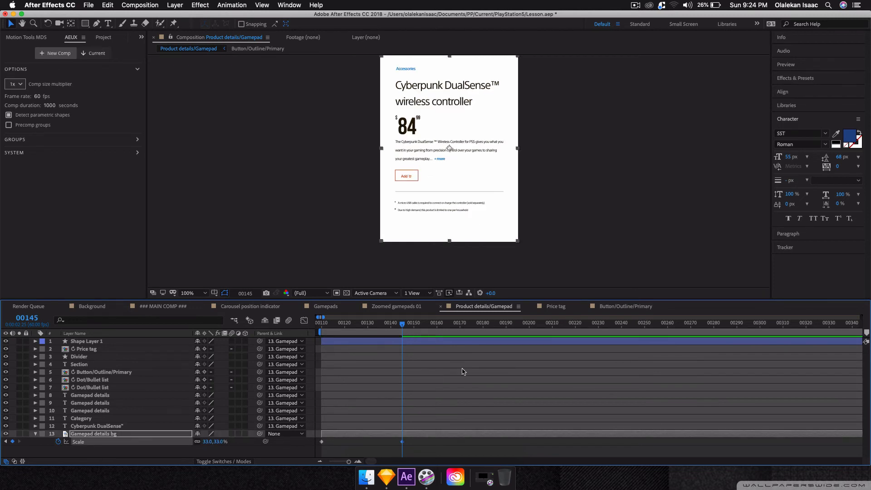
left_click_drag(461, 369, 521, 369)
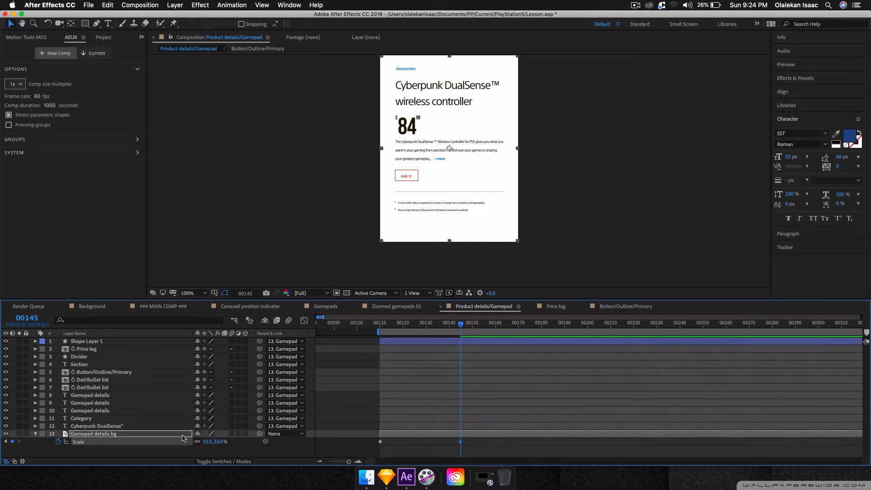
key("space")
key("space")
Step: Add Opacity keyframes at frame 110 to all layers from Shape Layer 1 through Gamepad details bg
left_click(164, 426)
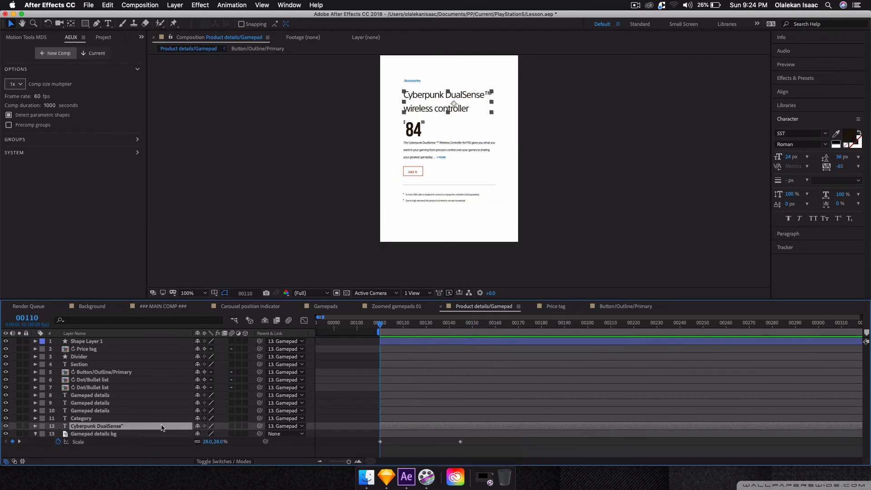
left_click(151, 434)
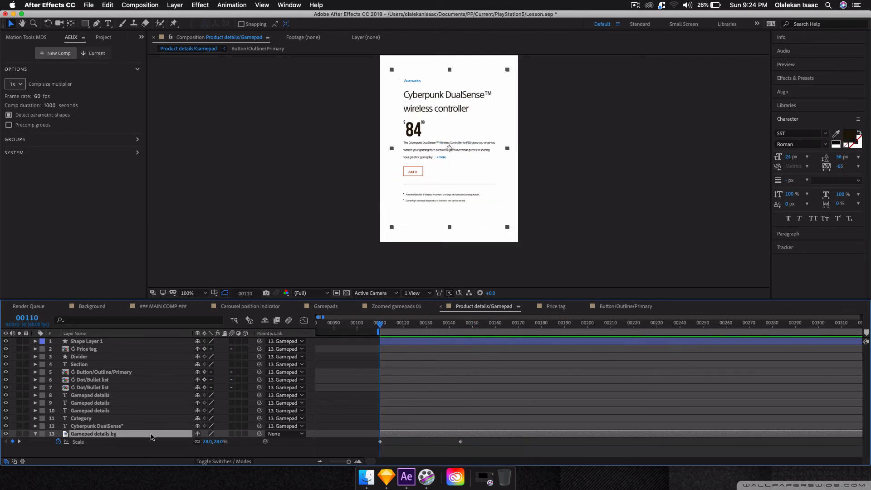
left_click(116, 341, "shift")
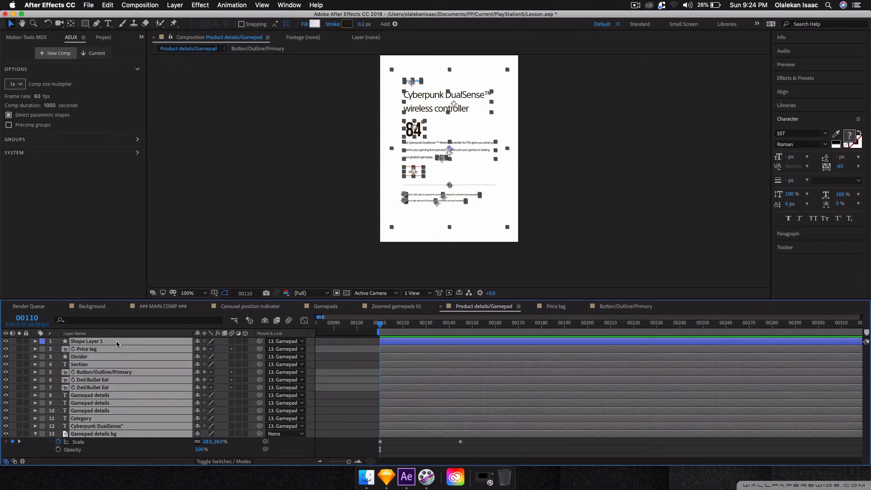
key("t")
left_click(58, 345)
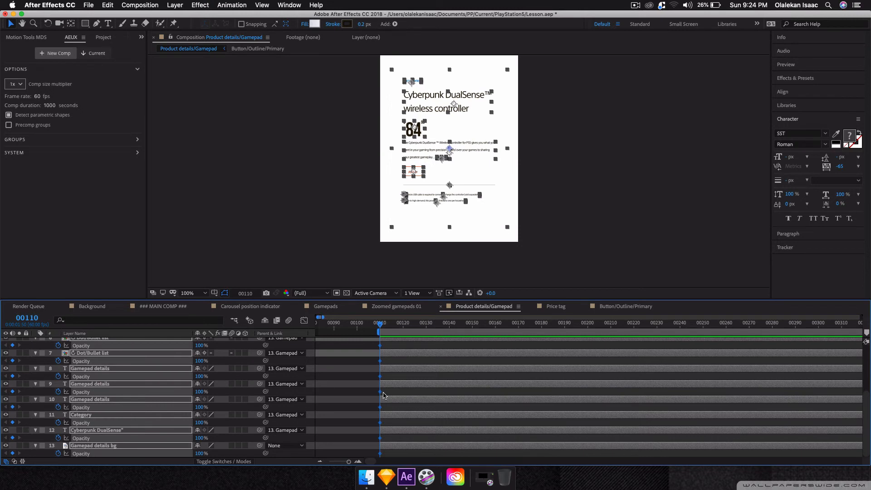
Step: Add matching 100% Opacity keyframes to all the selected layers at frame 145
key("s")
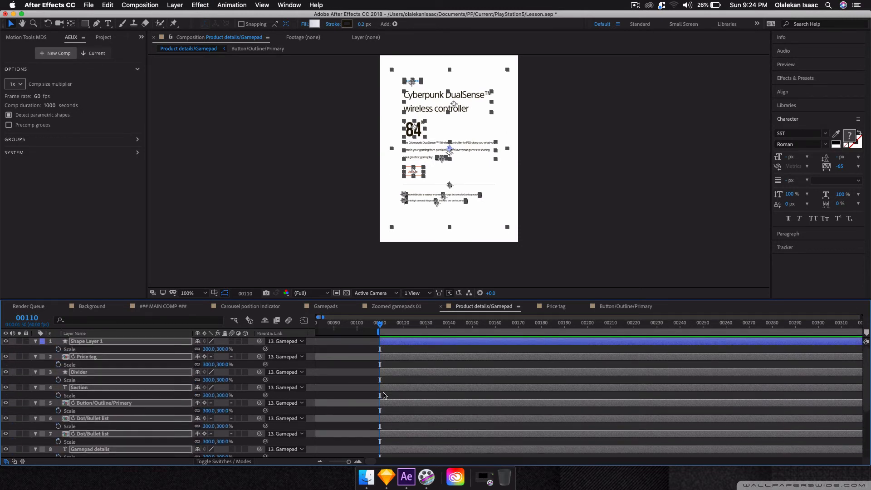
key("k")
key("t")
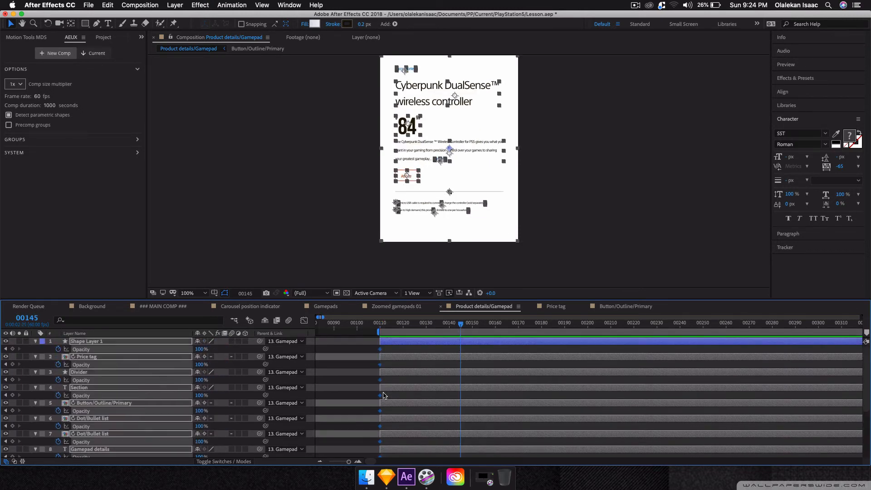
left_click(13, 349)
Step: Set the Opacity of all selected layers to 0% at frame 110 and preview the fade-in
key("j")
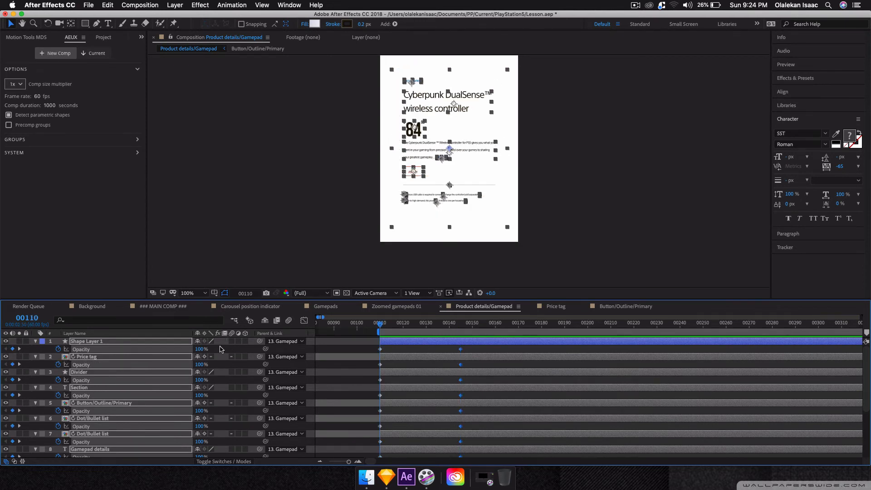
left_click(199, 349)
type("0")
key("Return")
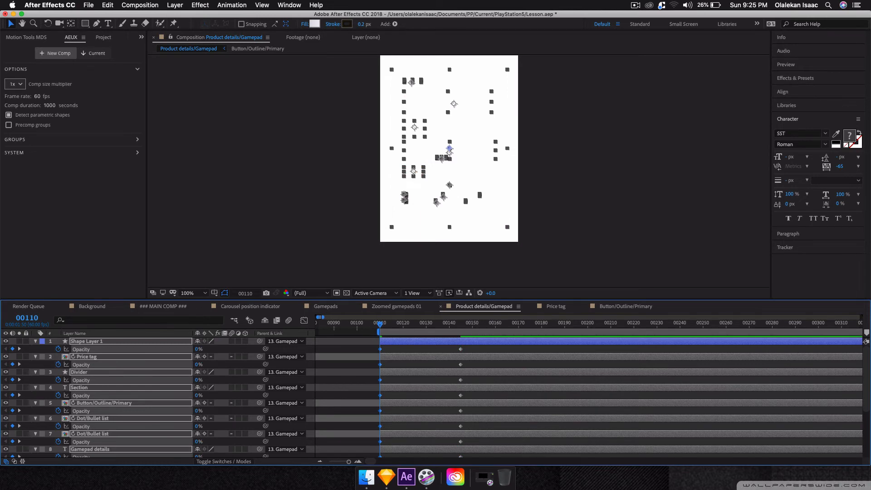
key("space")
key("space")
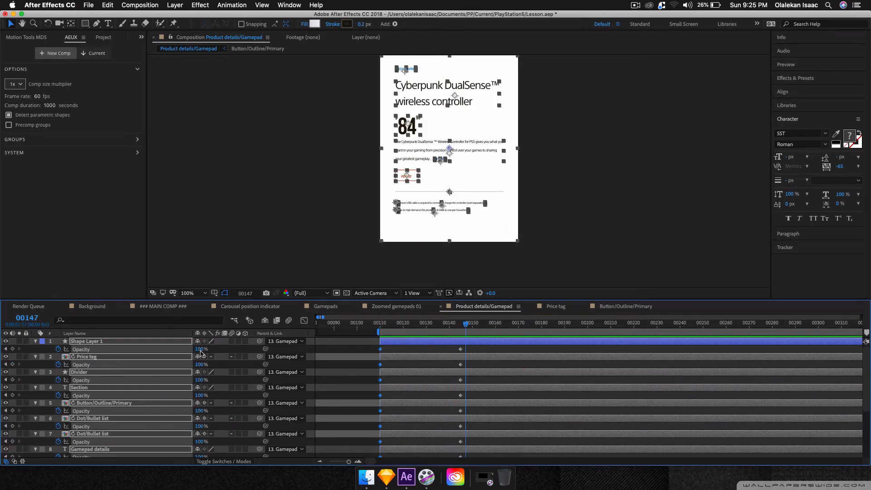
Step: Reveal every layer's keyframed properties, including the background's Scale, and enlarge the timeline area to fit them
key("grave")
left_click(371, 331)
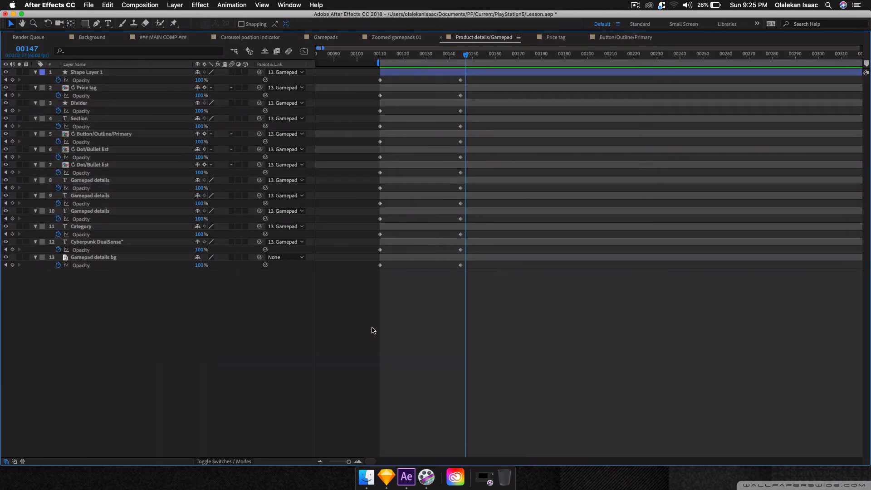
key("grave")
key("u")
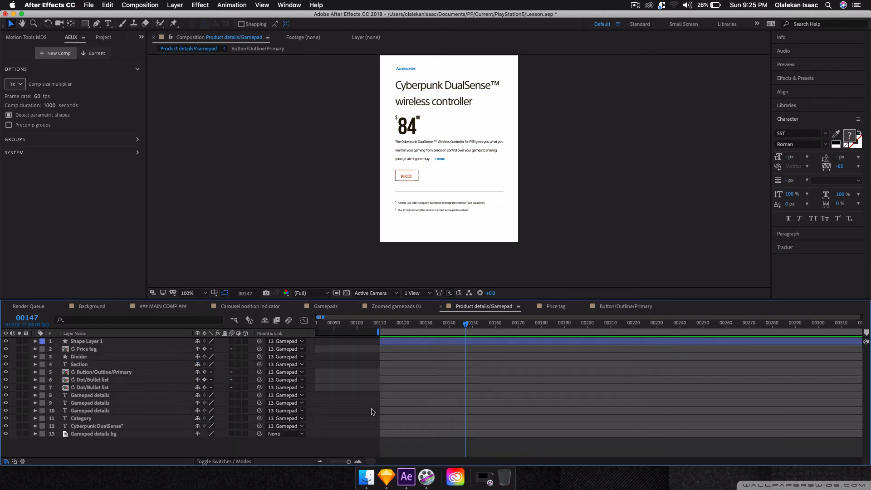
key("u")
scroll(372, 411, "down", 5)
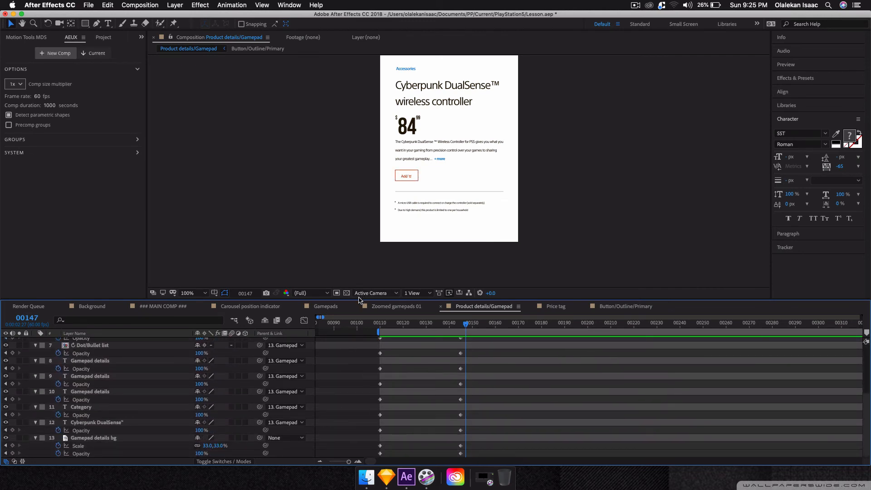
left_click_drag(358, 299, 358, 236)
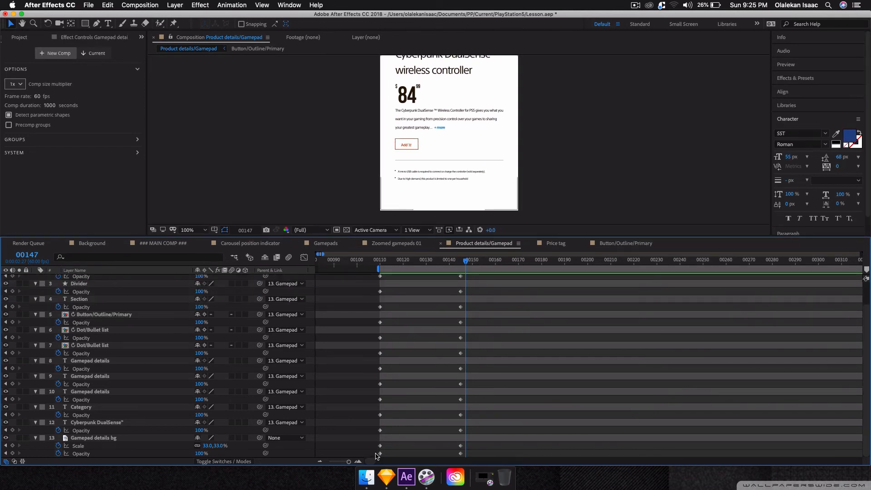
Step: Apply an ease in-and-out value of 100 with Motion Tools MDS to all ending Opacity and Scale keyframes at frame 145
left_click(143, 37)
left_click(155, 48)
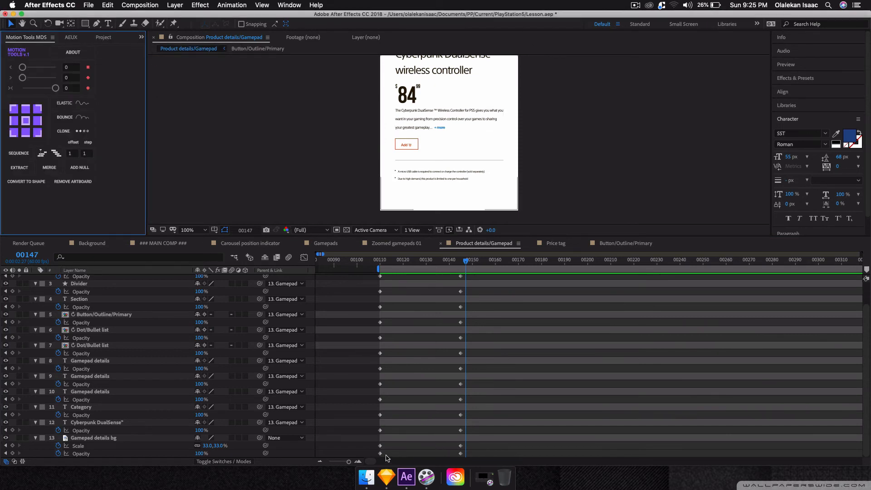
left_click_drag(387, 458, 356, 248)
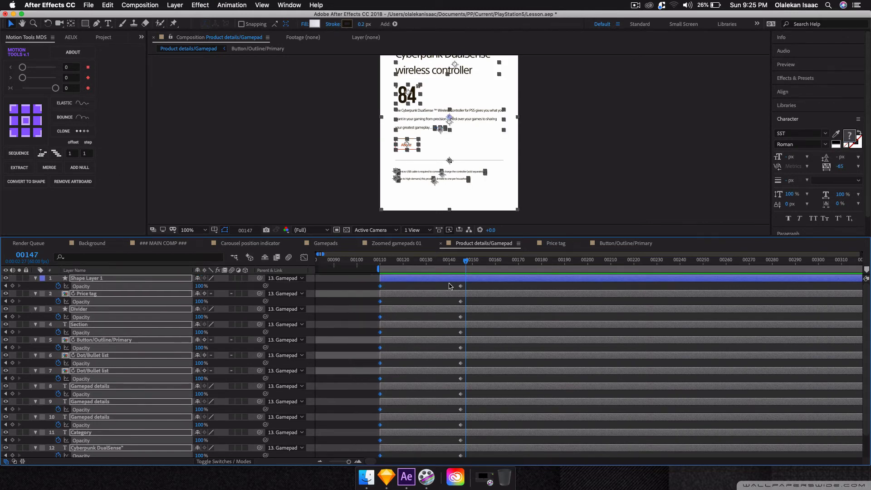
left_click_drag(449, 285, 476, 456)
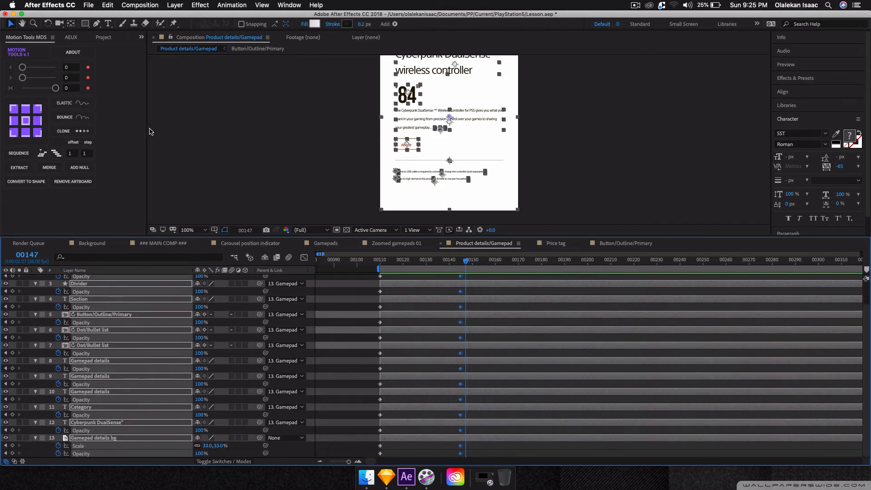
left_click(70, 89)
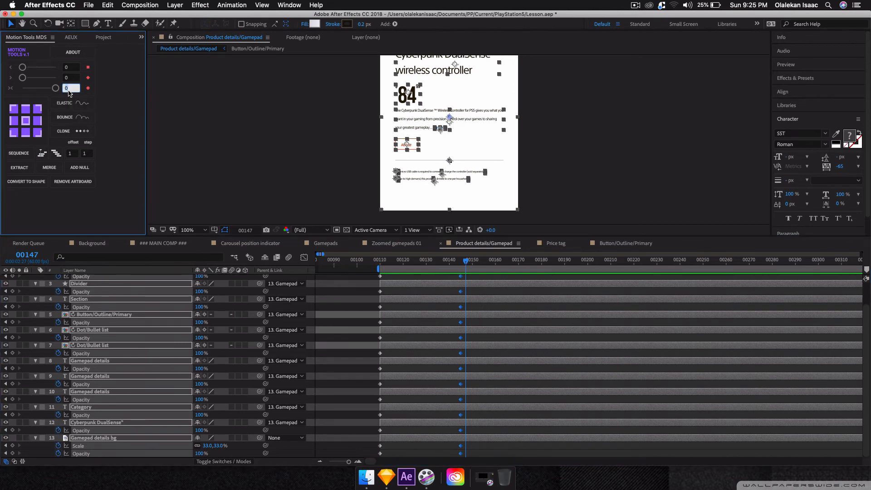
key("Return")
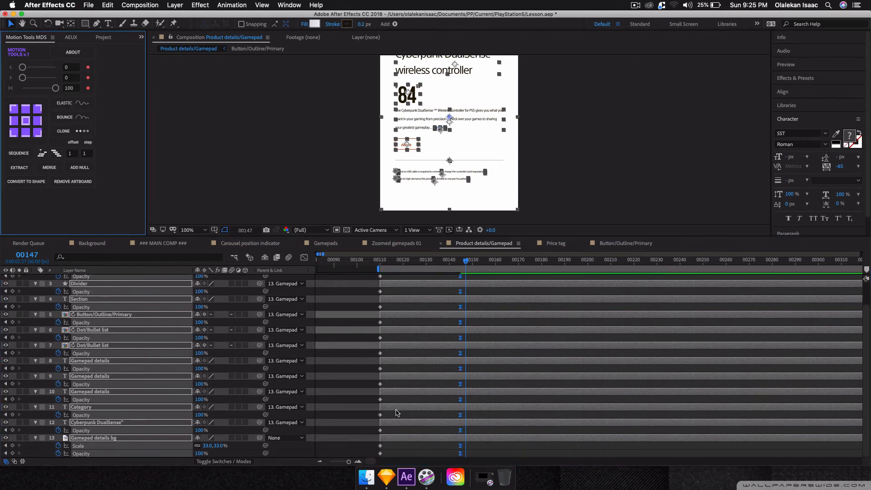
Step: Apply an ease in-and-out value of 0 to all starting Opacity and Scale keyframes at frame 110, and preview the motion
left_click_drag(388, 456, 341, 268)
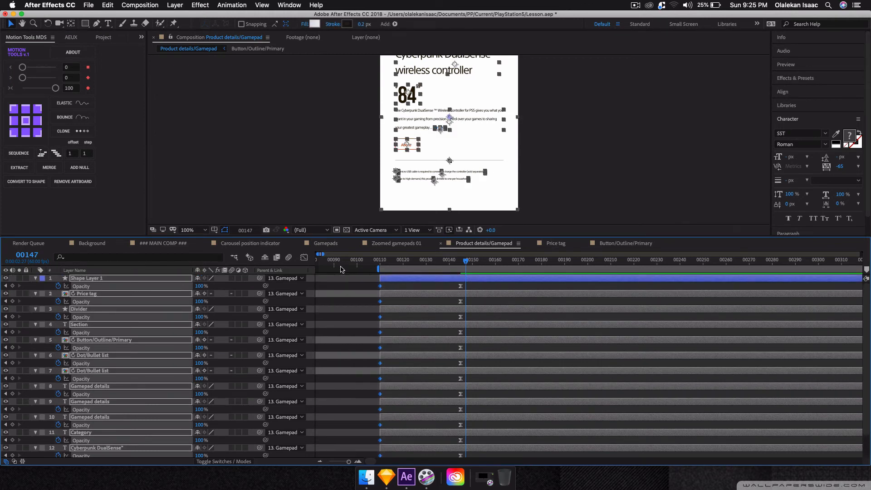
left_click(67, 90)
type("0")
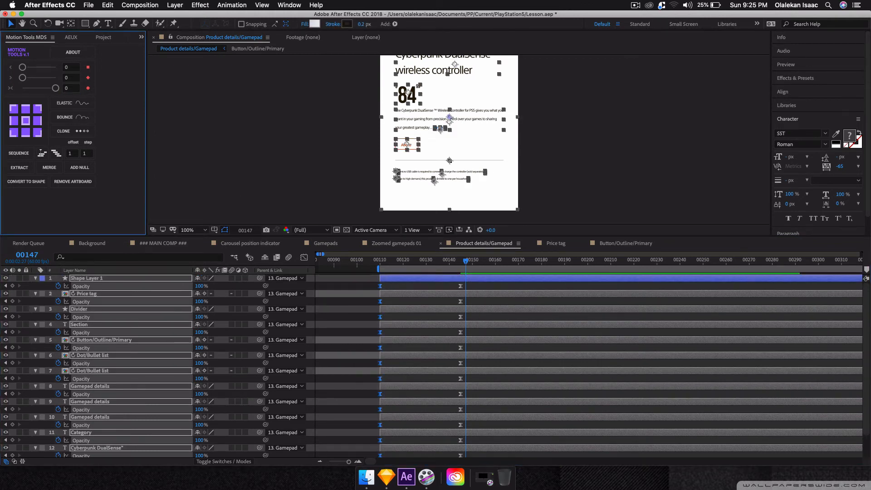
key("Return")
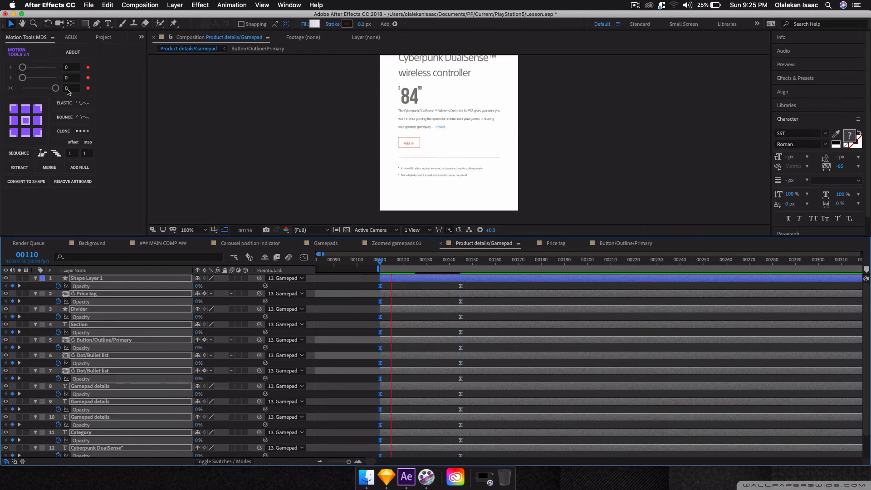
key("j")
key("space")
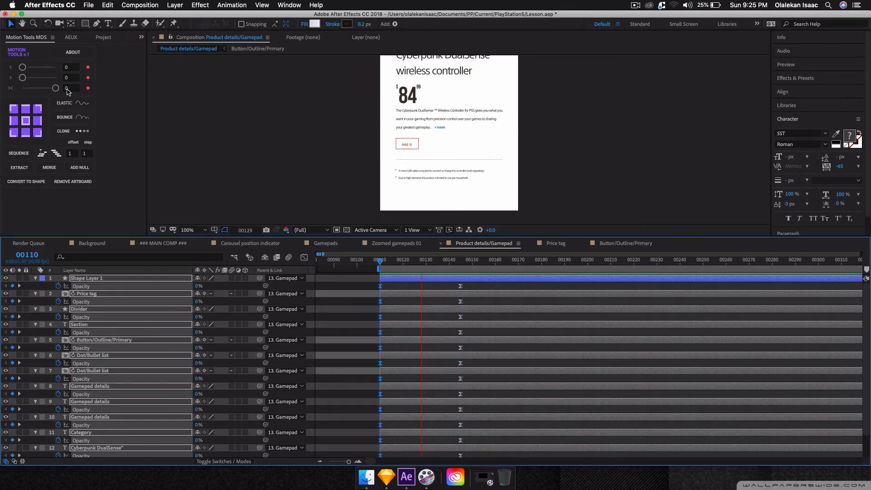
key("space")
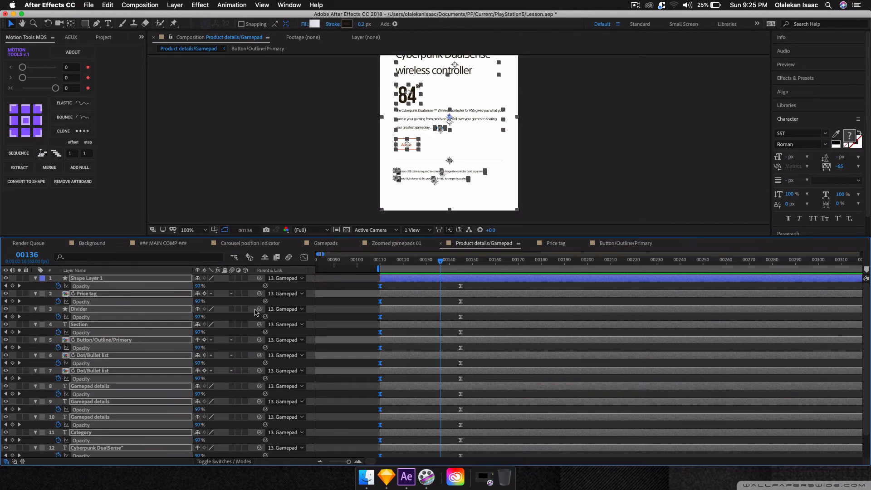
Step: Deselect the layers, enlarge the composition view, replay the panel's entrance from frame 110, and go to frame 145
key("F2")
left_click_drag(282, 235, 284, 309)
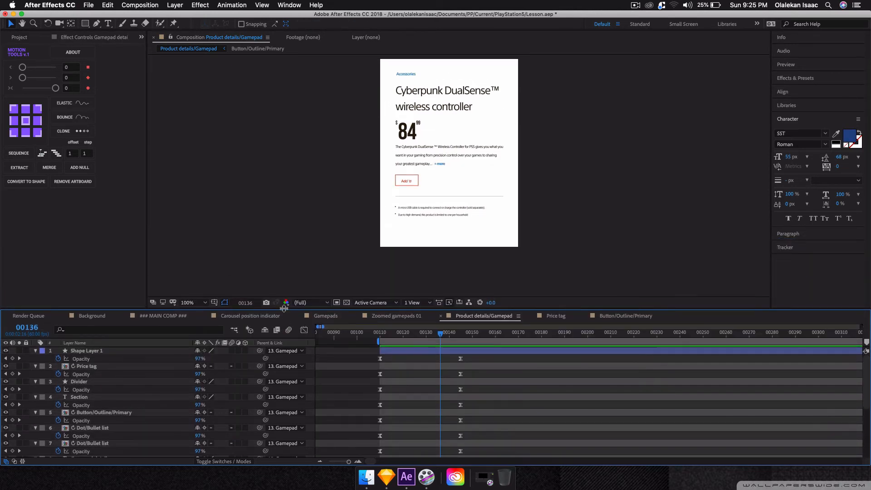
key("j")
key("space")
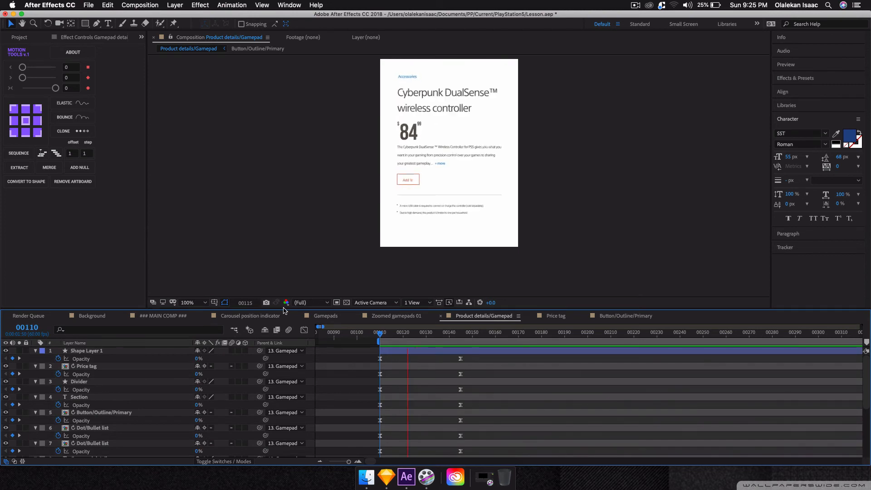
key("space")
key("k")
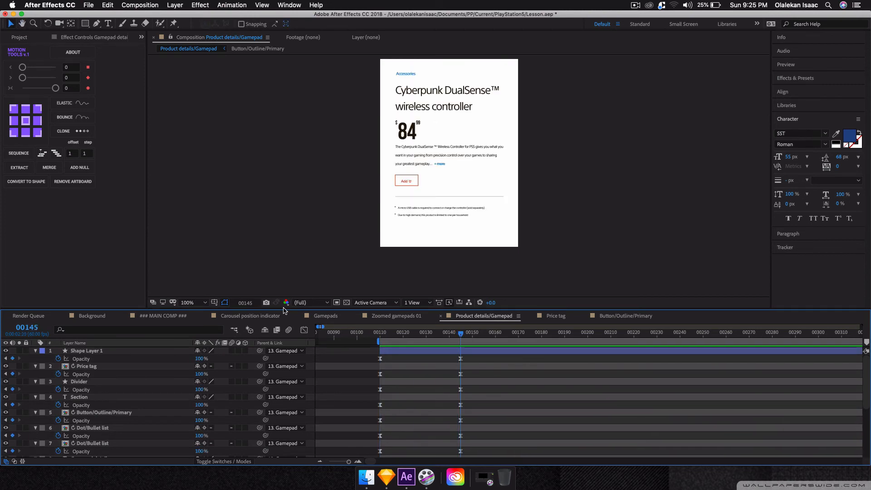
Step: Check the product details layers' Scale values, save the project, and show their Opacity keyframes again
key("s")
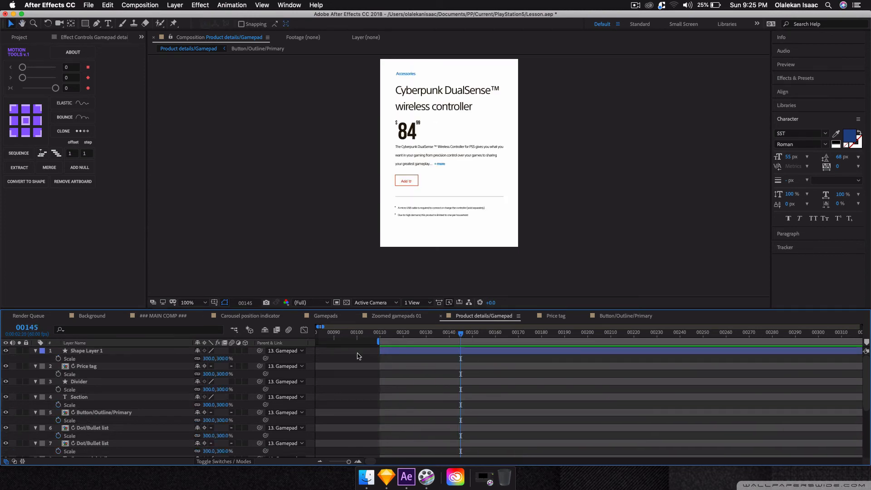
key("super+s")
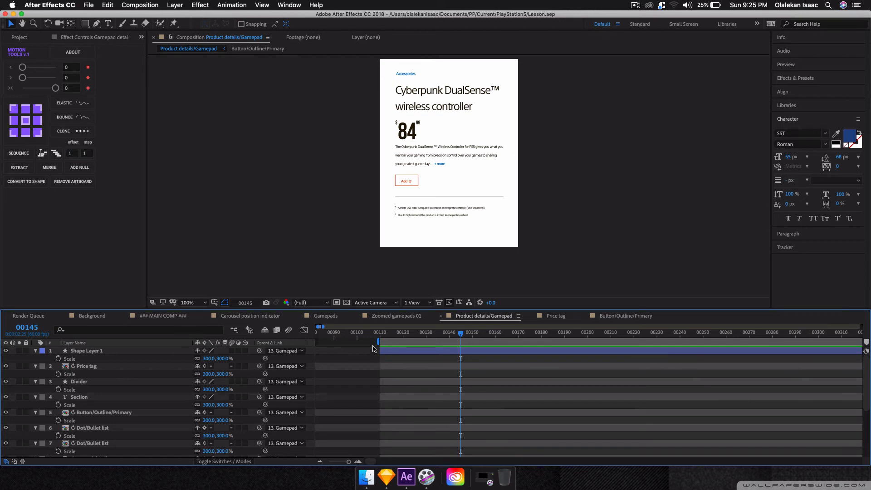
key("s")
key("t")
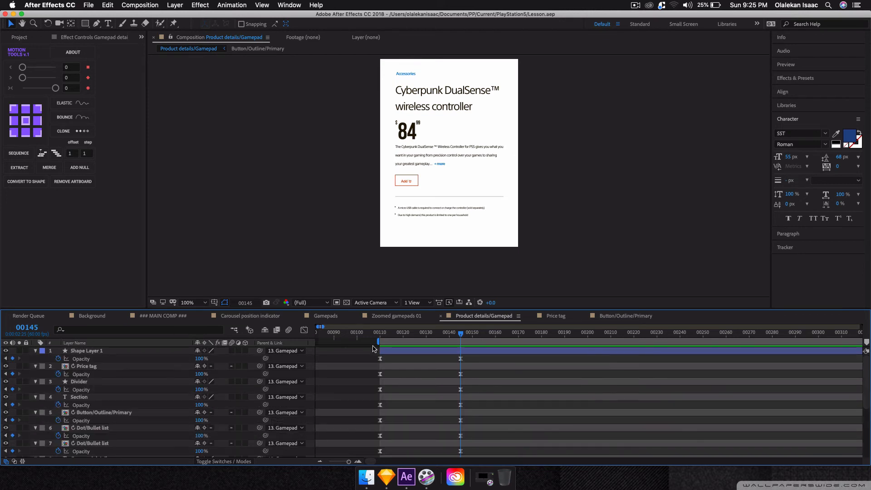
key("space")
Step: Place the Product details/Gamepad composition directly above the Gamepads layer in the main composition
left_click(99, 318)
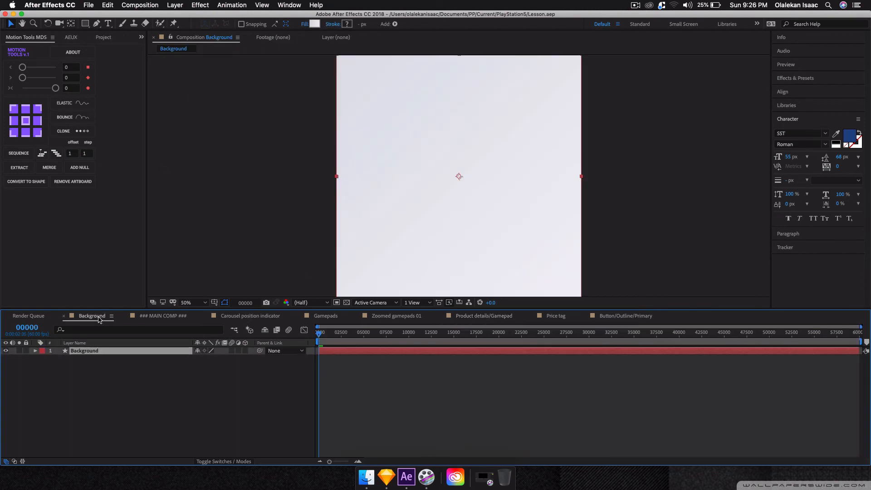
left_click(154, 316)
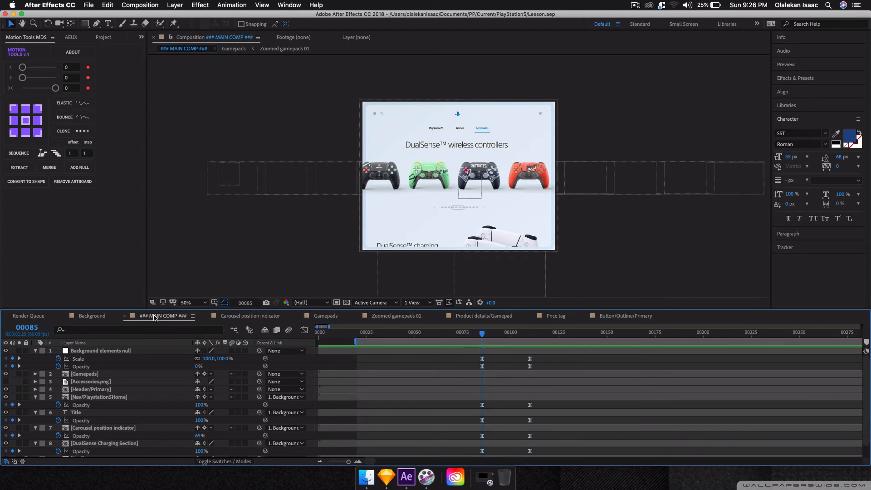
left_click(104, 37)
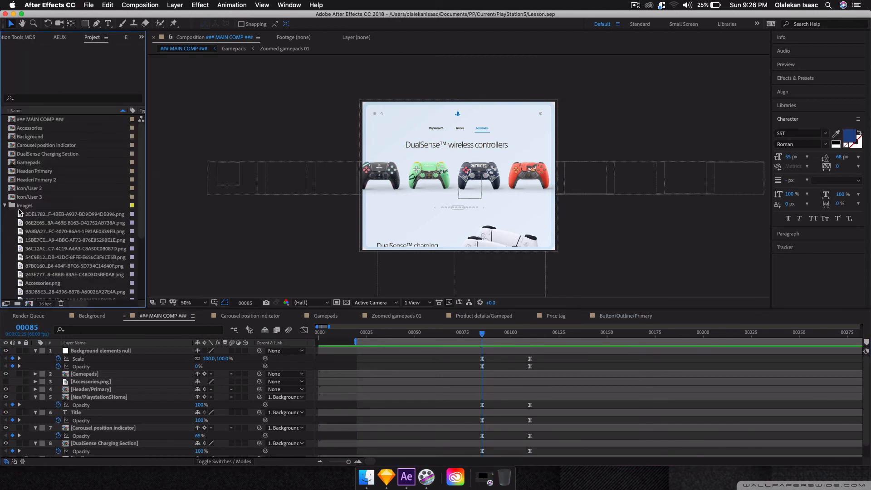
left_click(5, 206)
left_click(43, 233)
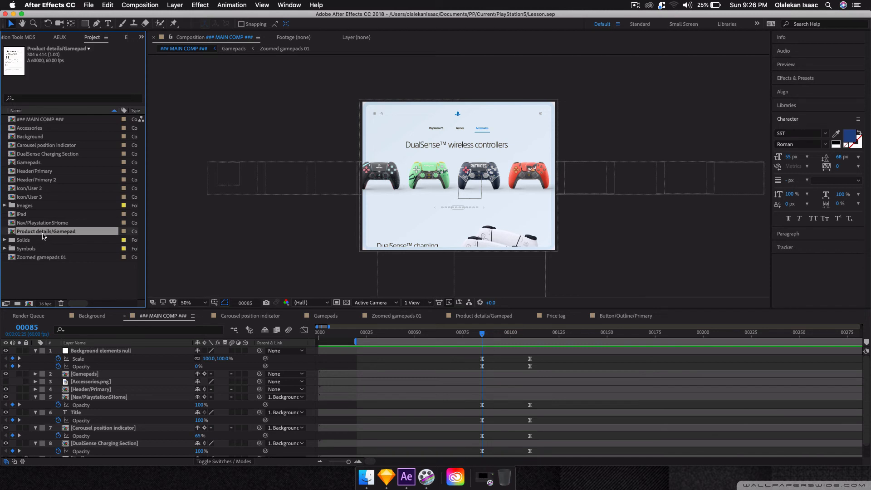
left_click_drag(43, 236, 107, 374)
left_click_drag(108, 372, 108, 374)
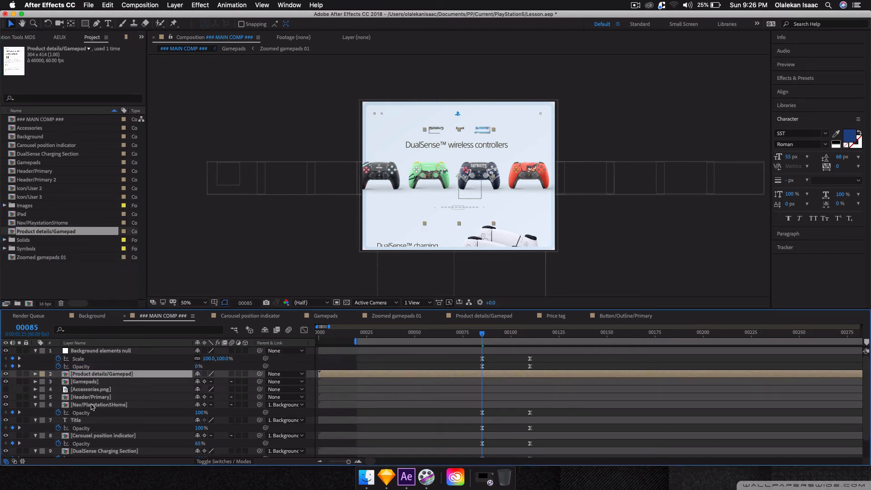
Step: Trim the Product details/Gamepad layer to start at frame 110 in the main composition and preview its entrance
double_click(100, 374)
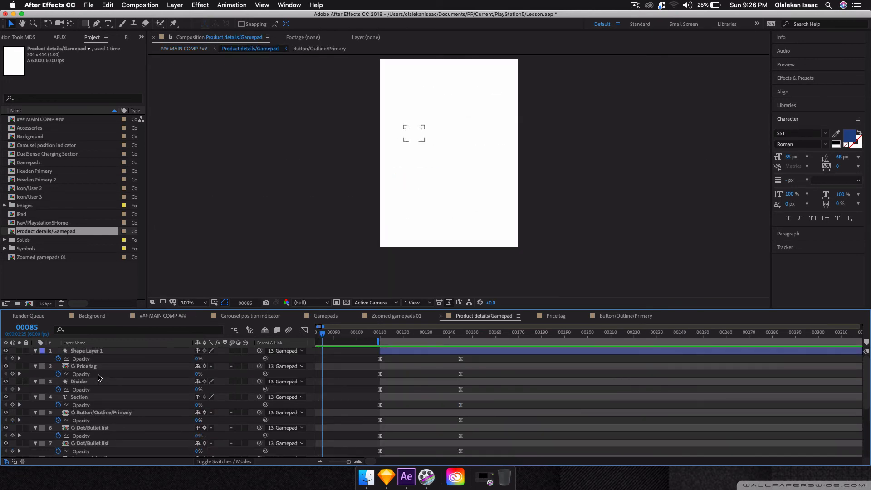
left_click(156, 316)
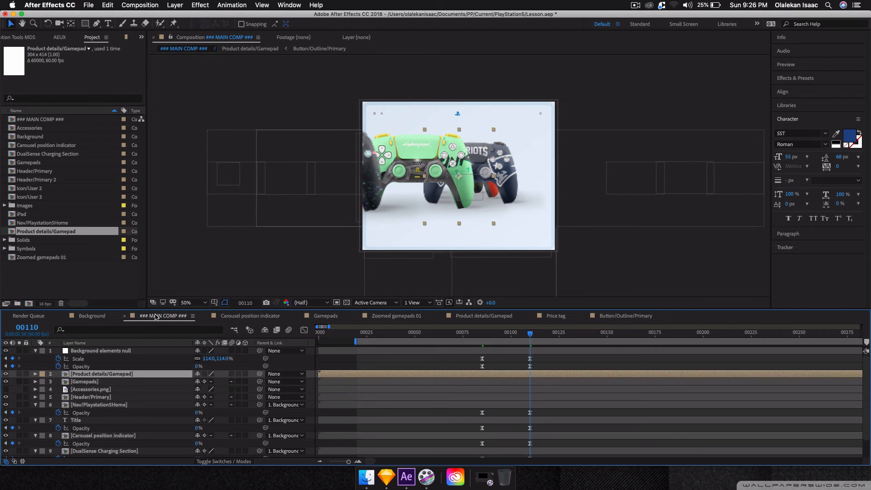
key("space")
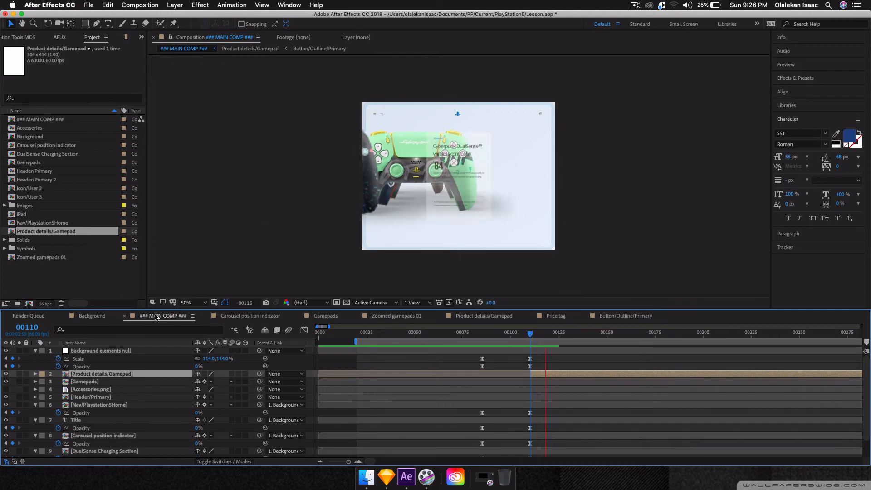
key("space")
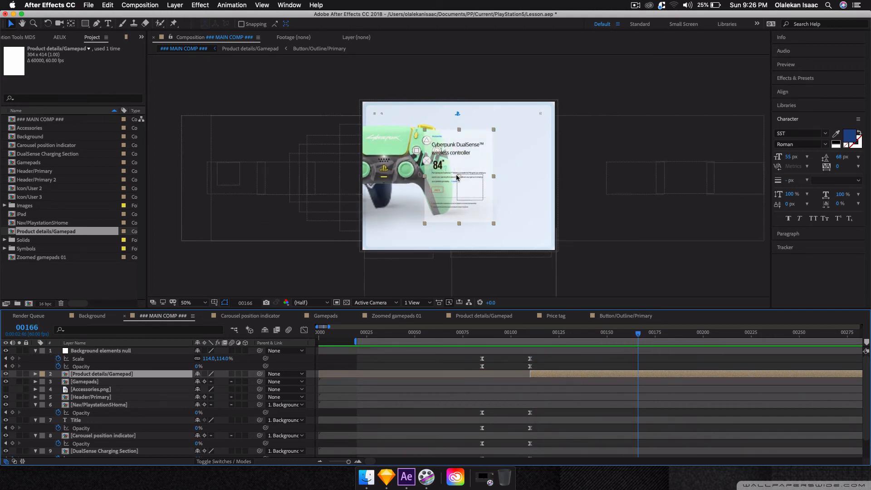
Step: Collapse the product details layer's transformations, scale it to 128%, and position it to the right of the green gamepad
left_click_drag(459, 180, 509, 203)
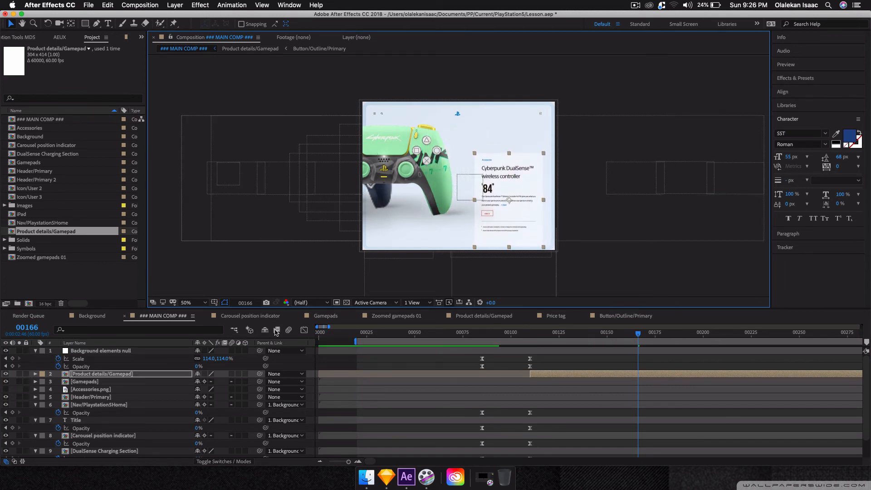
left_click(204, 375)
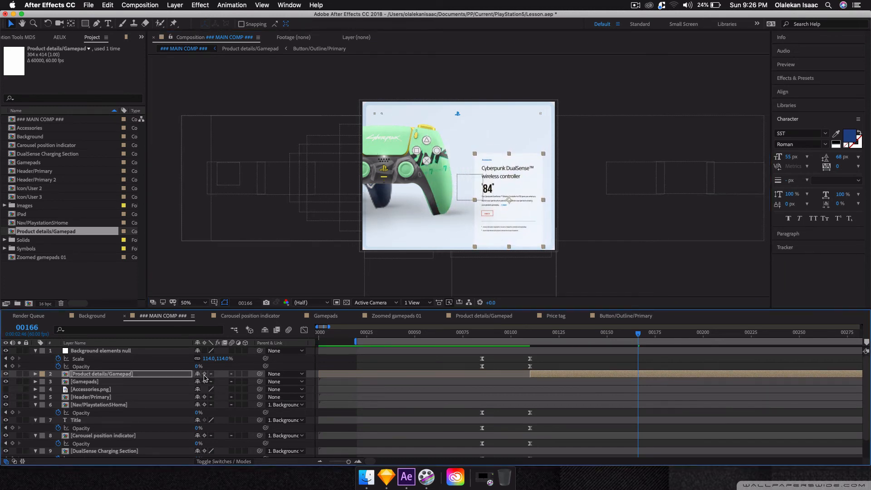
key("s")
left_click_drag(209, 381, 225, 382)
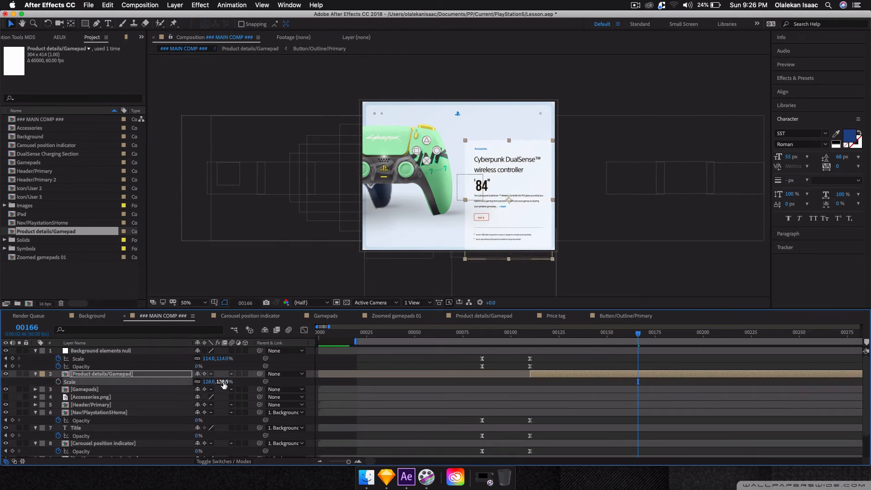
left_click_drag(508, 200, 499, 184)
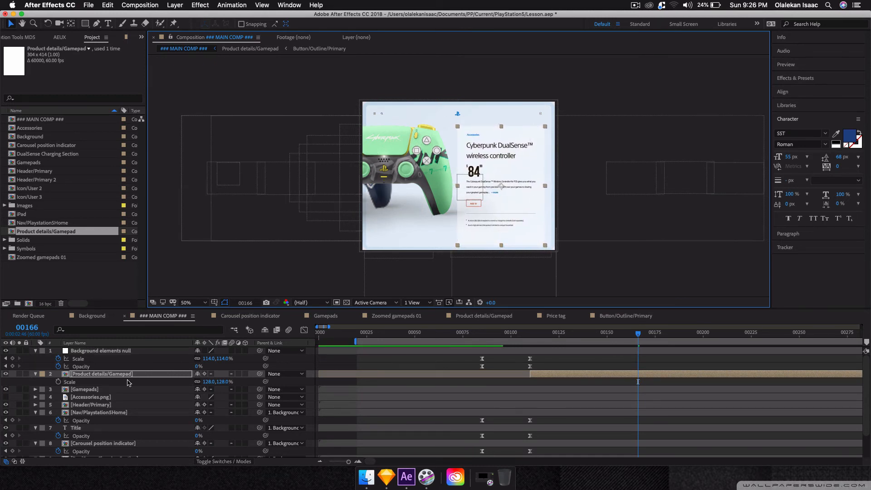
Step: Move the Product details/Gamepad layer beneath the Gamepads layer, inspect the enlarged composition, and nudge the panel slightly down
left_click_drag(95, 375, 97, 395)
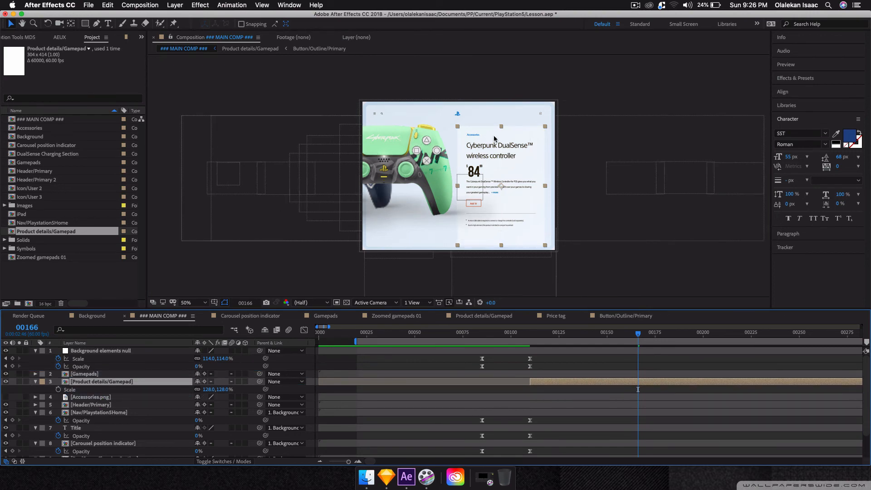
key("grave")
key("slash")
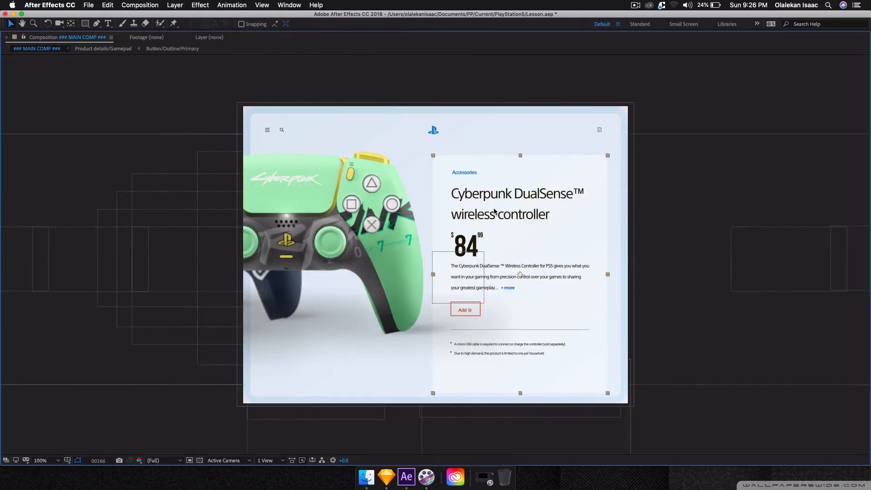
key("grave")
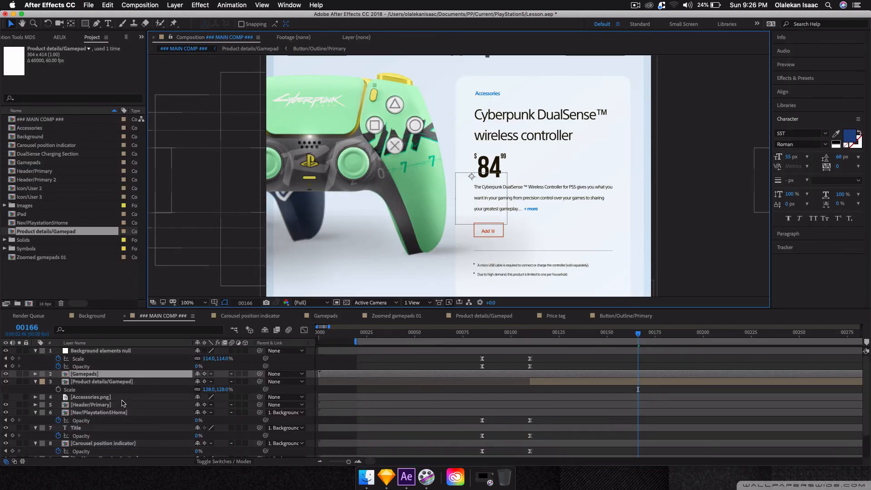
left_click(105, 381)
key("comma")
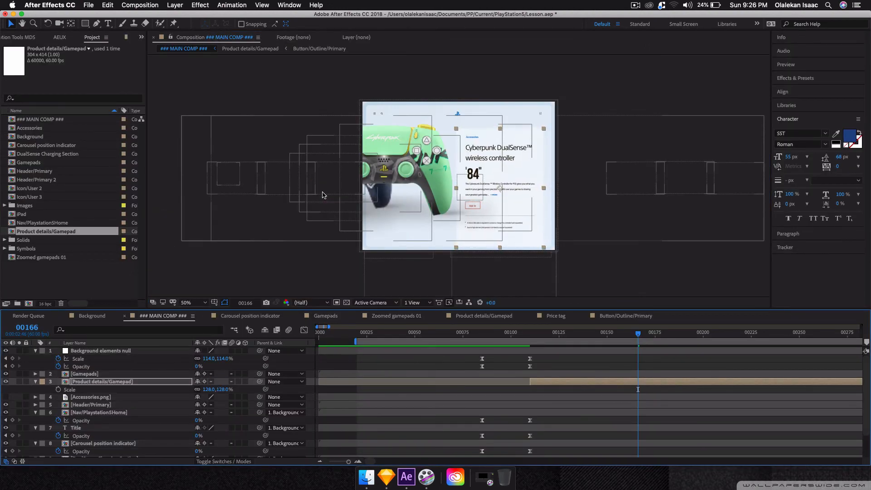
Step: Preview the gamepad zoom with the details panel from frame 85, save the project, and replay it from frame 84
key("space")
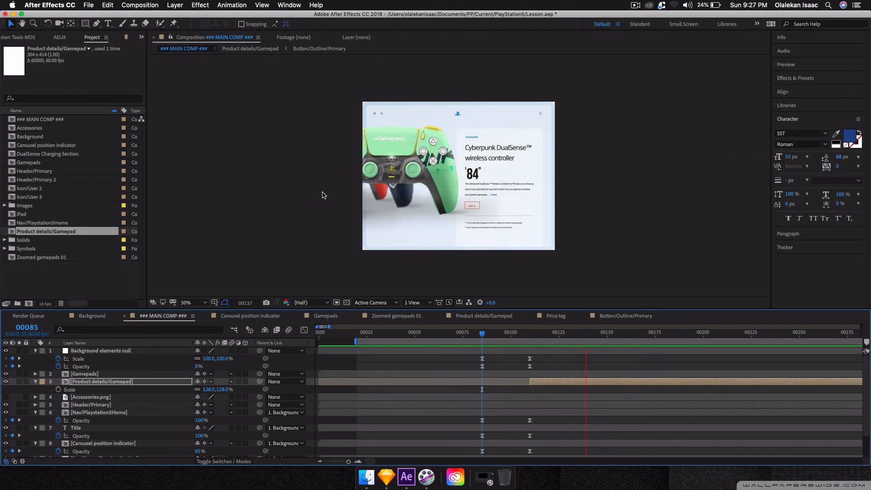
key("space")
key("super+s")
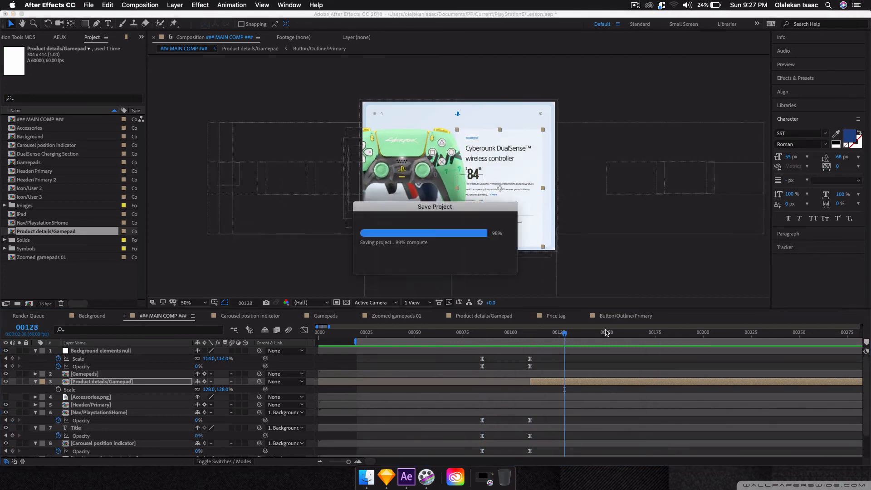
left_click(480, 332)
key("space")
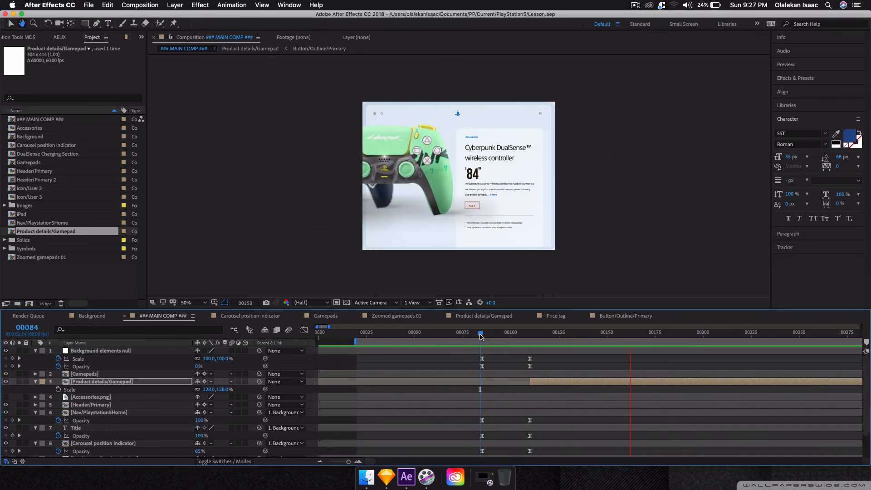
Step: Shift the Product details/Gamepad layer to begin at frame 130 and preview the transition from frame 82
left_click_drag(480, 335, 569, 343)
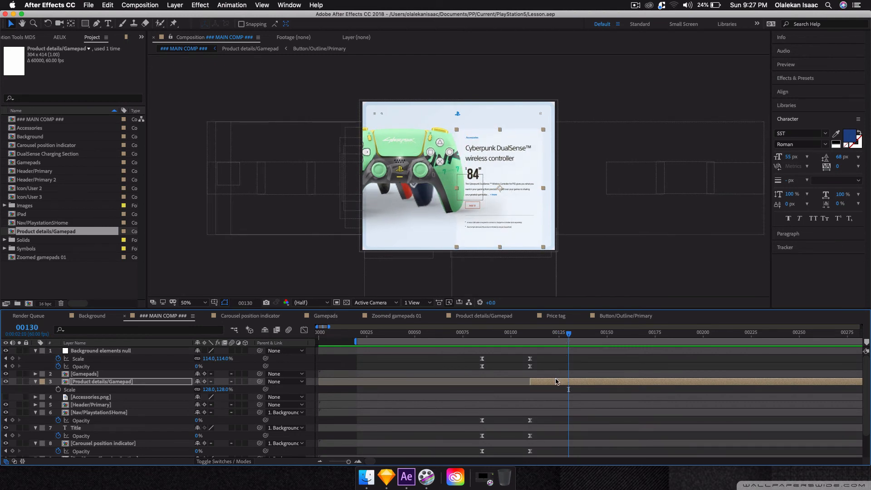
left_click_drag(556, 381, 596, 377)
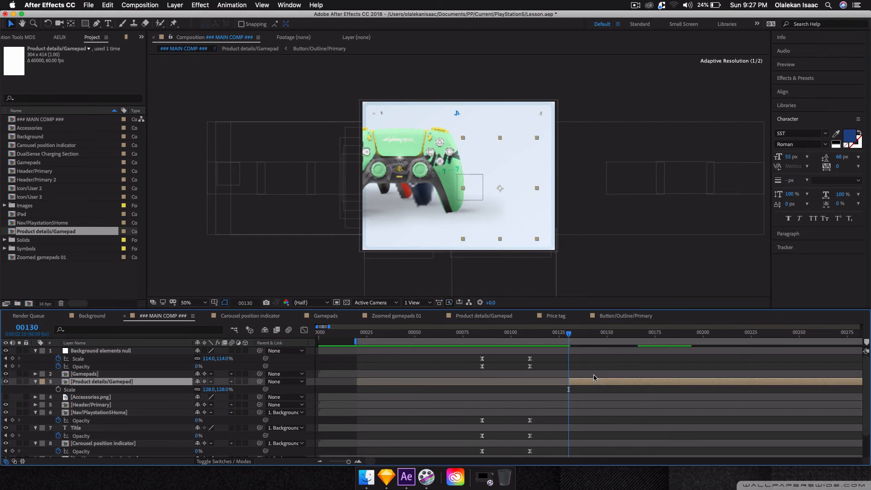
left_click(476, 334)
key("space")
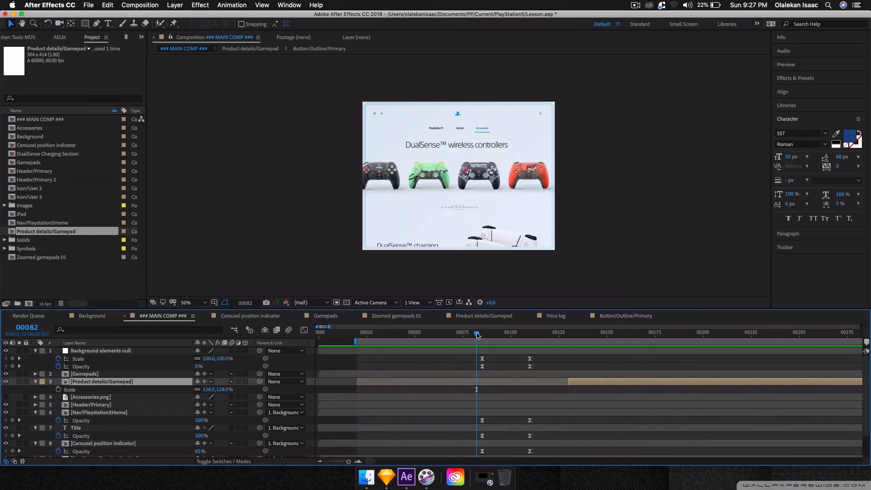
key("space")
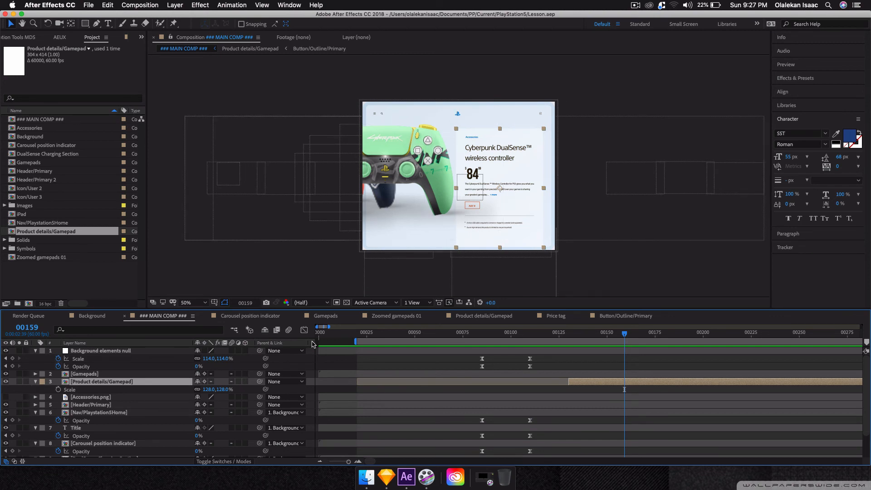
Step: Add composition marker 1 at frame 130 and delete the Product details/Gamepad layer from the main composition
left_click(279, 391)
left_click(132, 383)
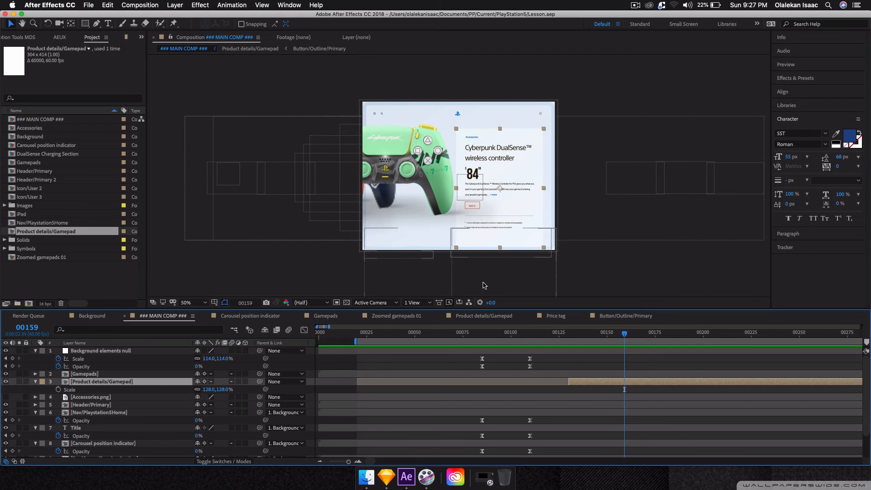
left_click_drag(566, 336, 568, 336)
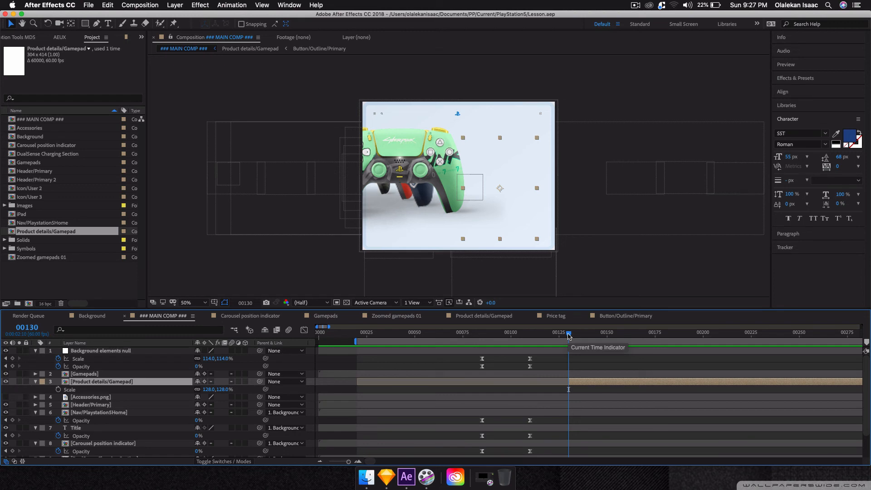
key("shift+1")
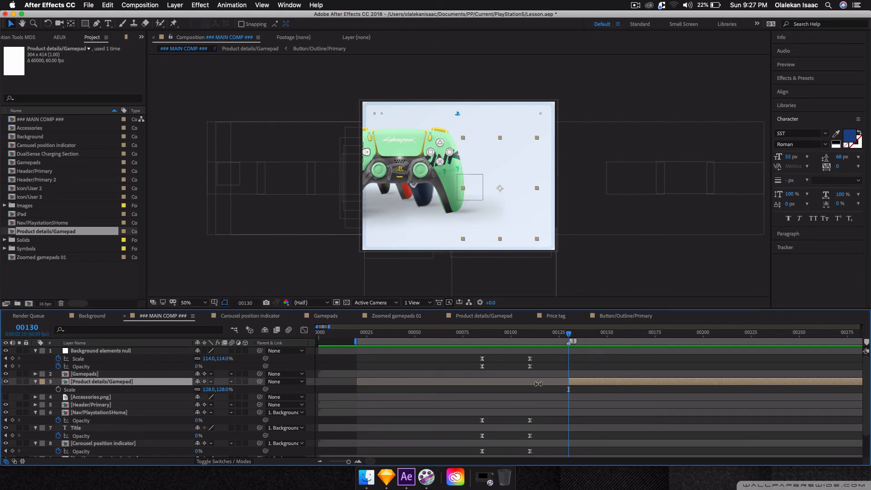
key("Delete")
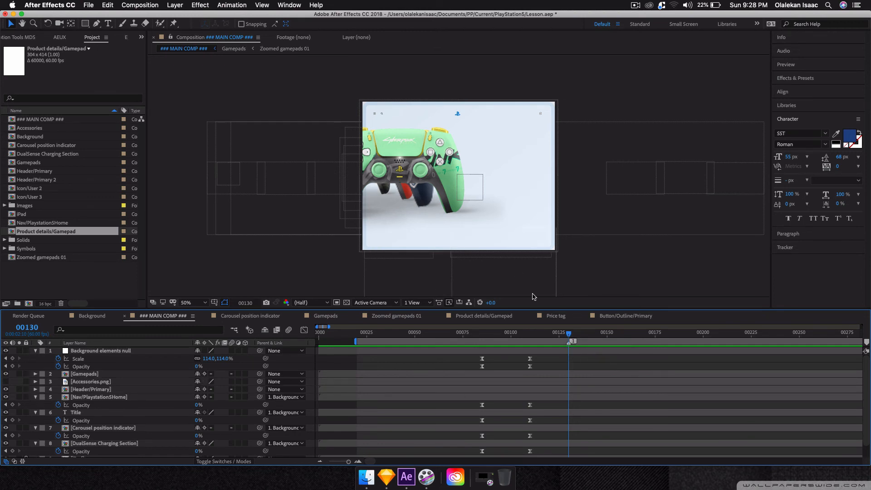
Step: Preview the Product details/Gamepad composition, go to its frame 145, and open Essential Graphics
left_click(507, 316)
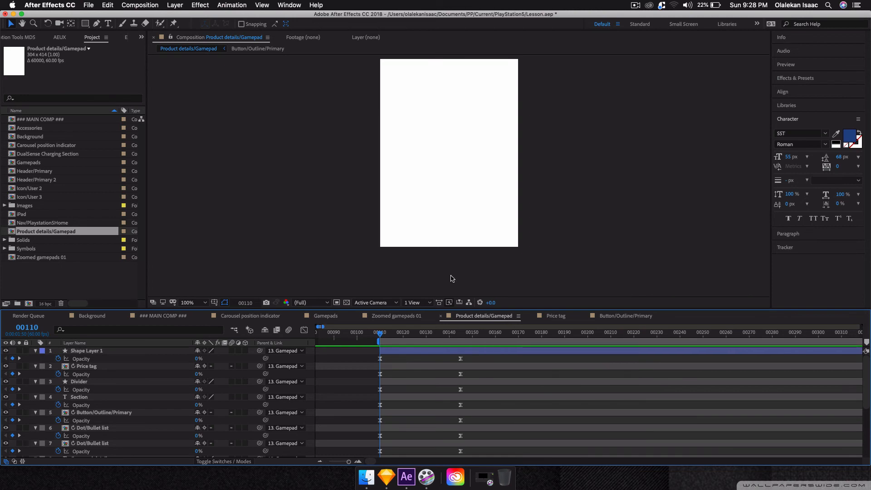
key("space")
left_click(219, 4)
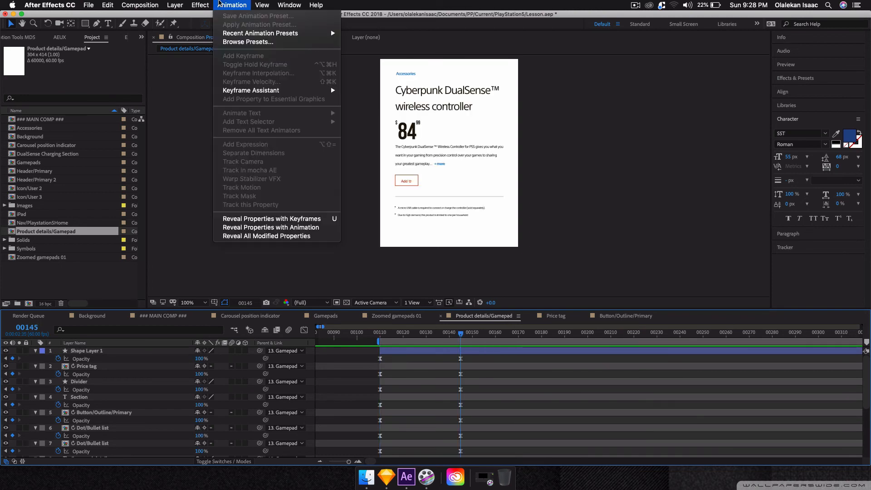
mouse_move(290, 5)
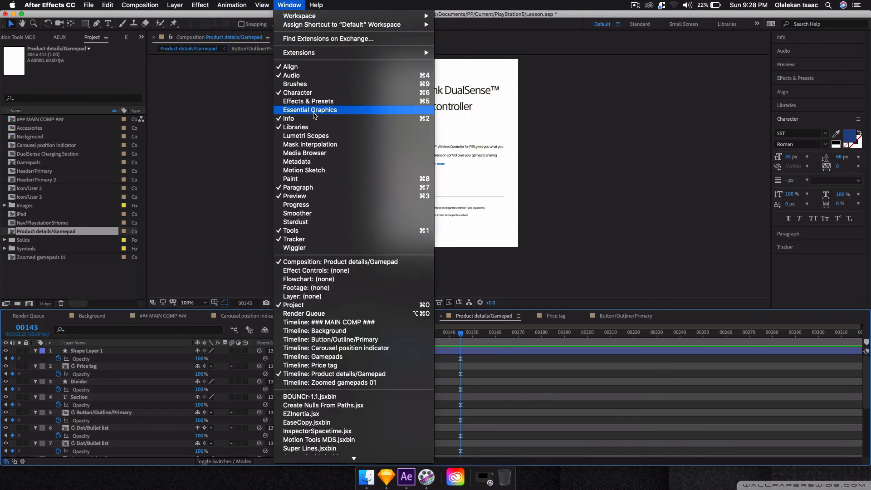
left_click(313, 109)
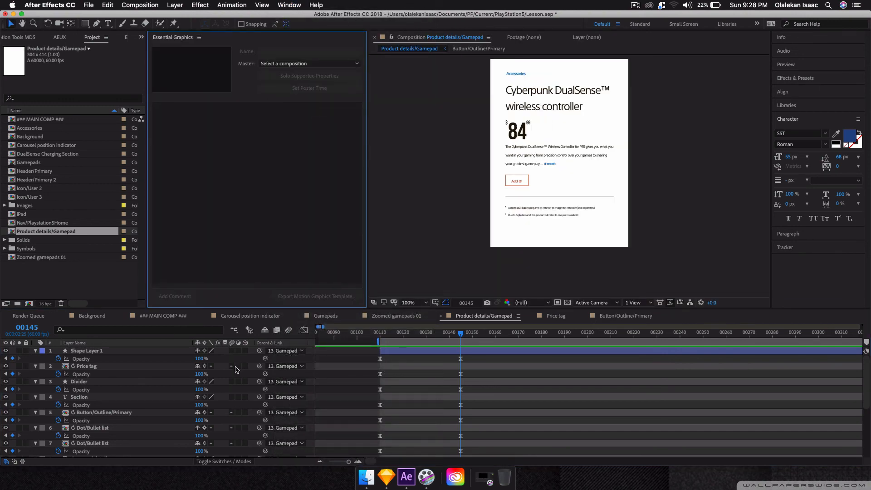
Step: Set Product details/Gamepad as the master composition in Essential Graphics
left_click(266, 63)
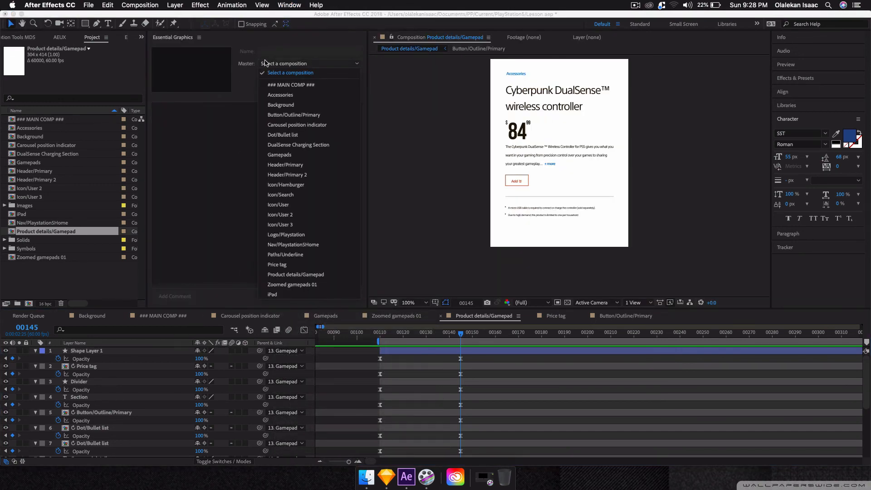
left_click(289, 274)
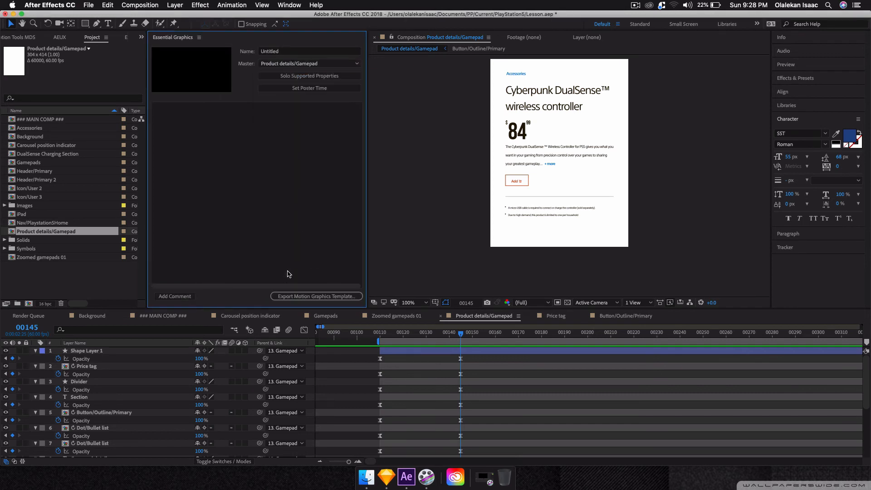
Step: Create a project folder named Comps
left_click(88, 280)
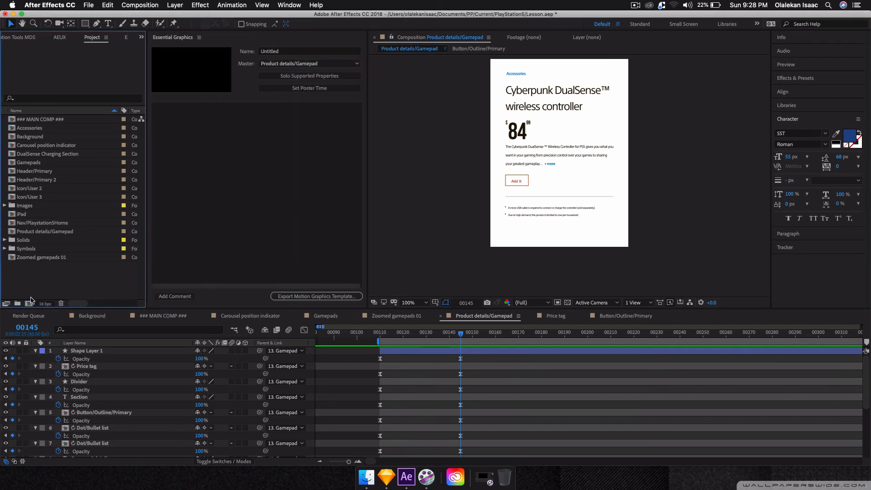
left_click(17, 303)
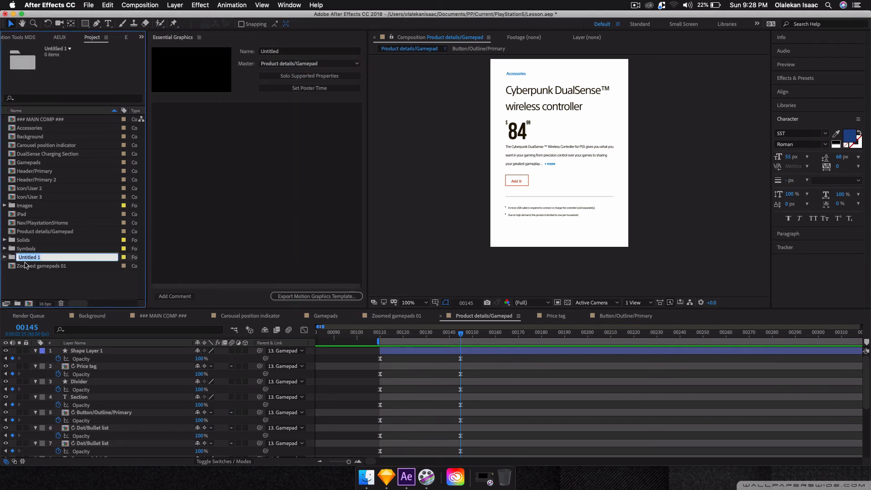
type("Comp")
key("Return")
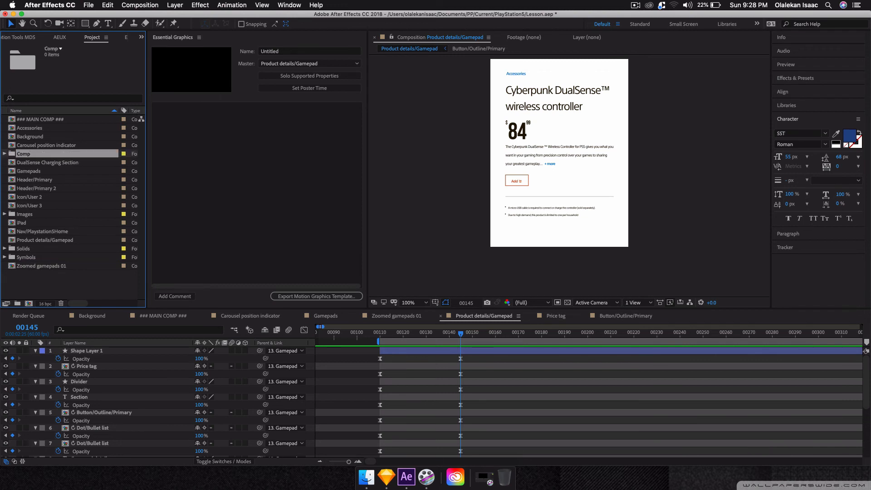
key("Return")
left_click(38, 152)
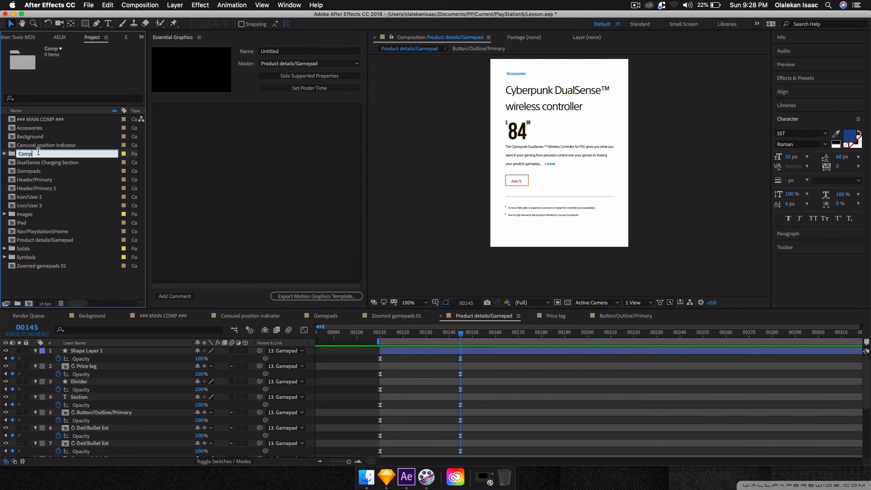
type("s")
key("Return")
Step: Move all loose compositions, from ### MAIN COMP ### to Zoomed gamepads 01, into the Comps folder
left_click(26, 143)
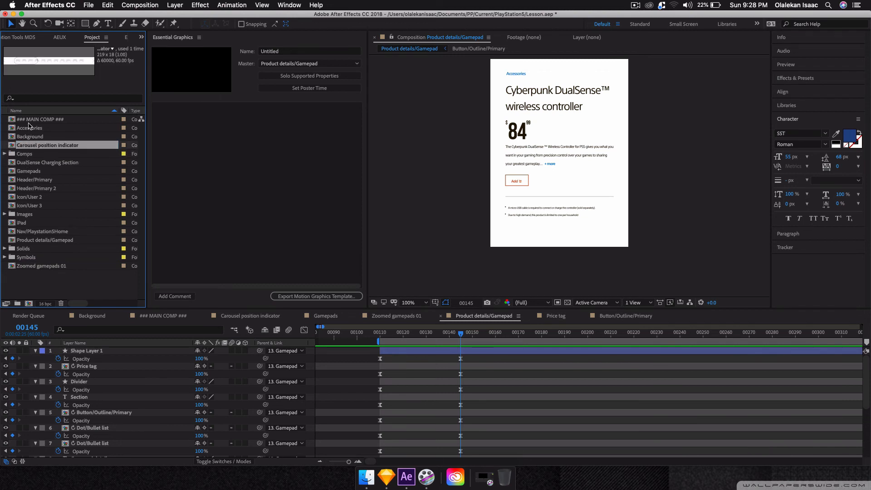
left_click(30, 119, "shift")
mouse_move(30, 119)
left_mouse_down()
mouse_move(28, 154)
mouse_move(25, 122)
left_mouse_up()
left_click(32, 129)
left_click(25, 171, "shift")
left_click(22, 138)
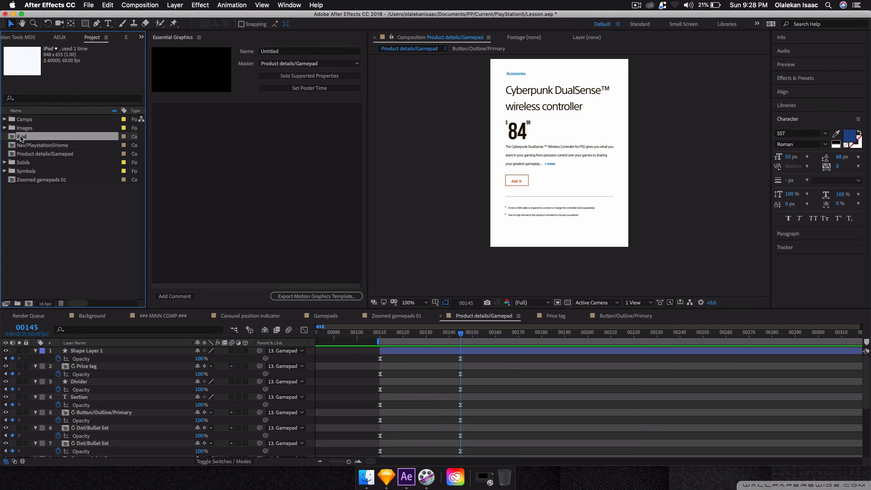
left_click(21, 161, "shift")
left_click(23, 162, "super")
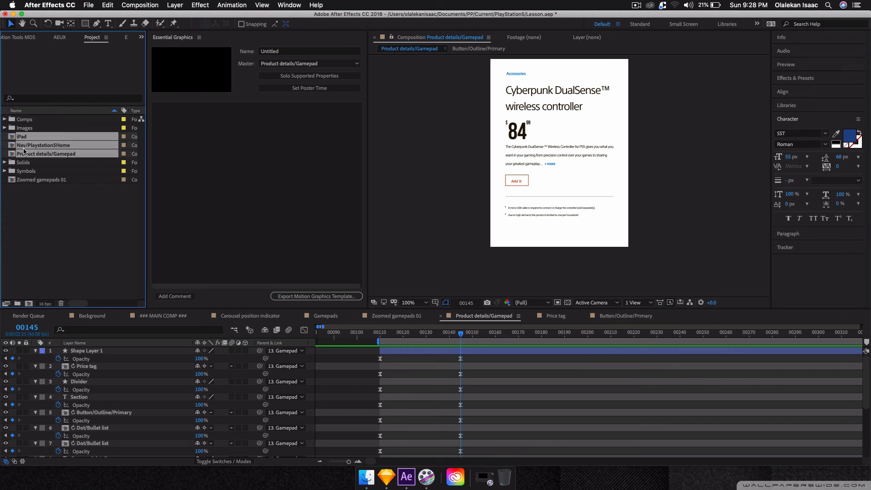
left_click_drag(24, 151, 24, 119)
left_click_drag(23, 154, 24, 122)
Step: Examine the contents of the Comps, Images, Solids and Symbols project folders
left_click(5, 120)
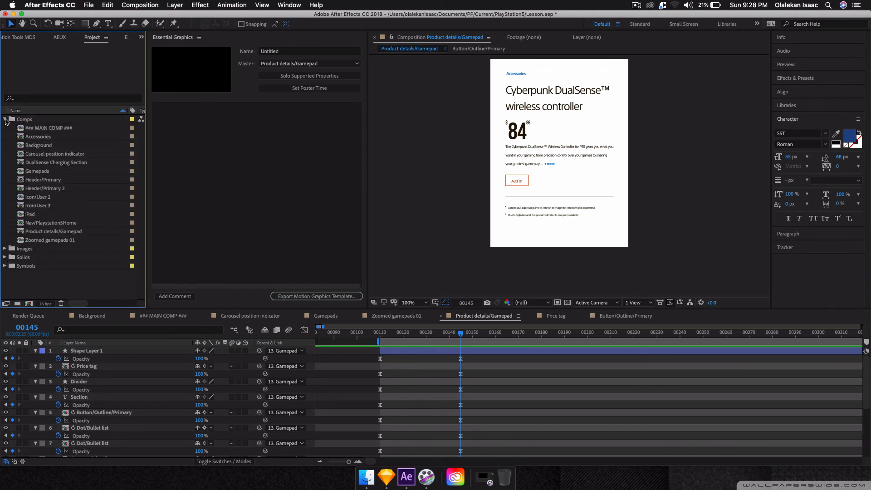
left_click(5, 120)
left_click(5, 128)
left_click(5, 128)
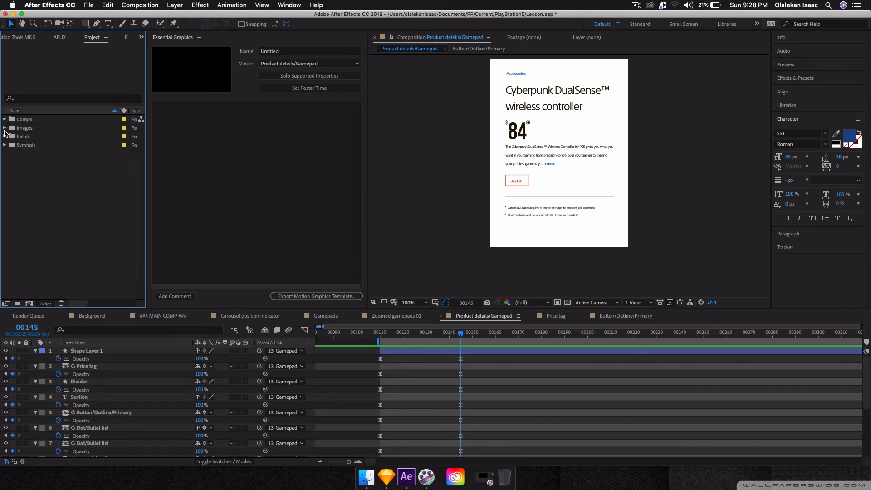
left_click(4, 136)
left_click(5, 137)
left_click(5, 144)
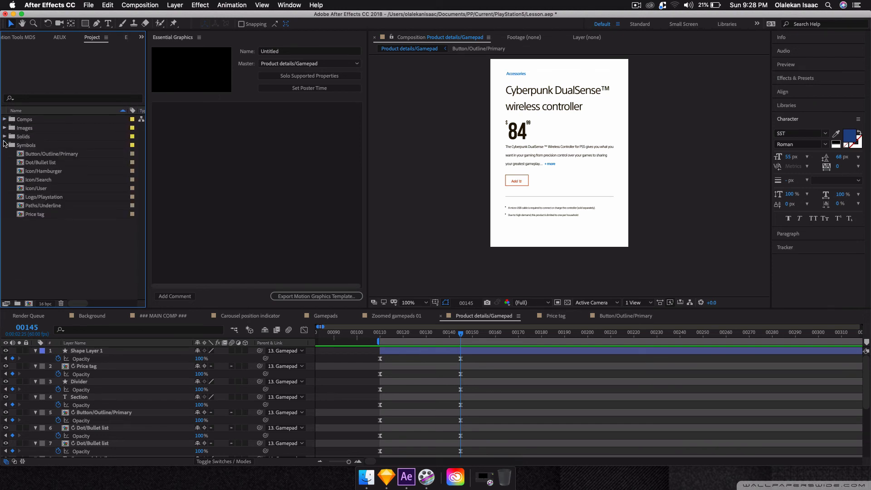
left_click(5, 145)
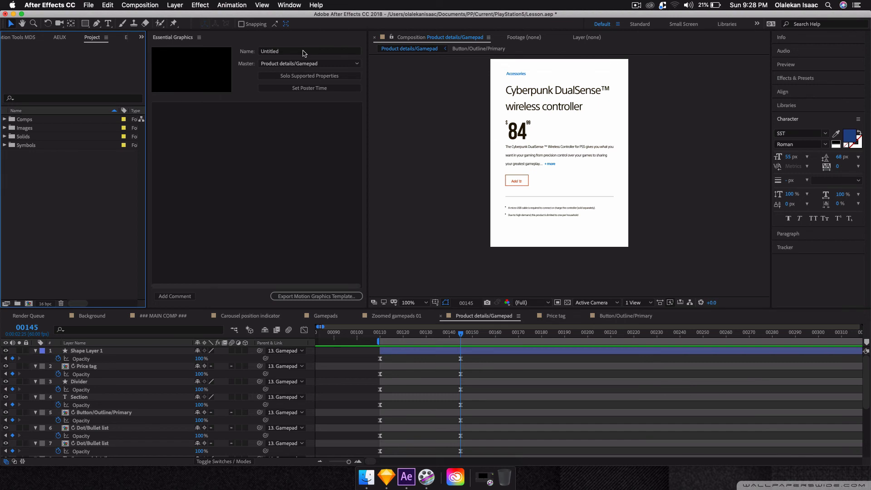
Step: Copy the Dollarsign, Cents and Price layers from the Price tag composition into Product details/Gamepad
left_click(304, 372)
key("u")
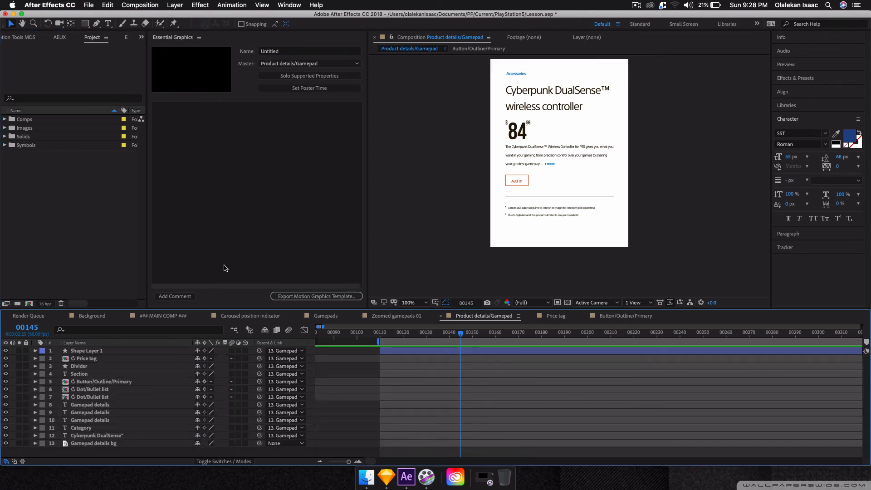
left_click(516, 137)
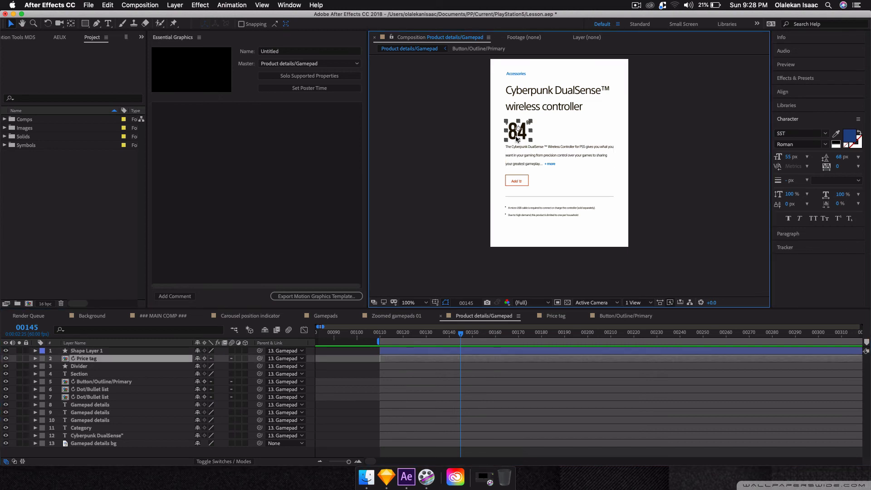
double_click(73, 362)
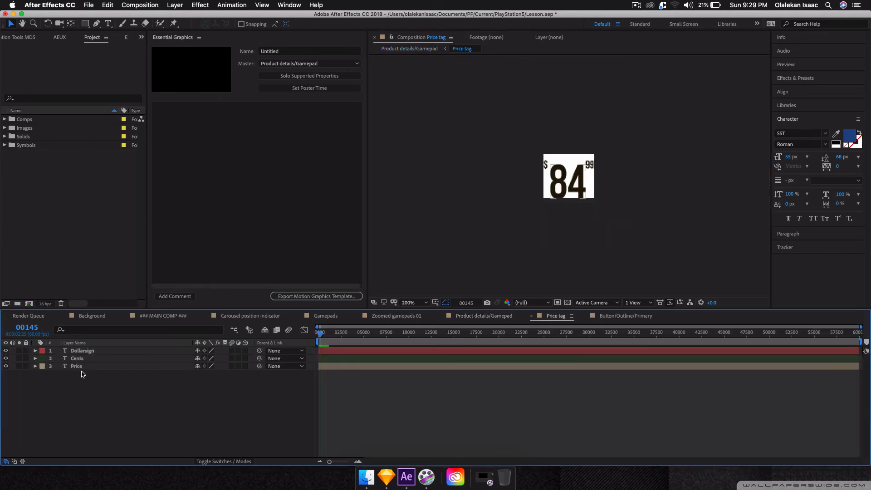
left_click_drag(93, 392, 108, 348)
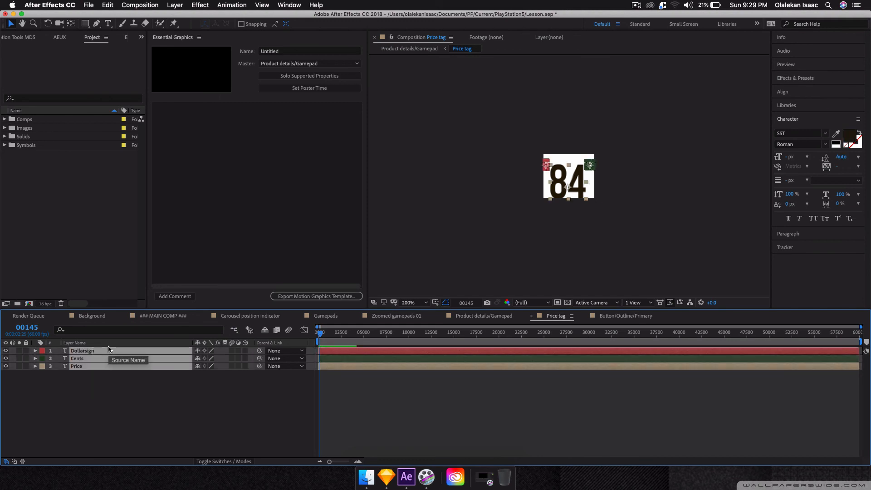
left_click(485, 314)
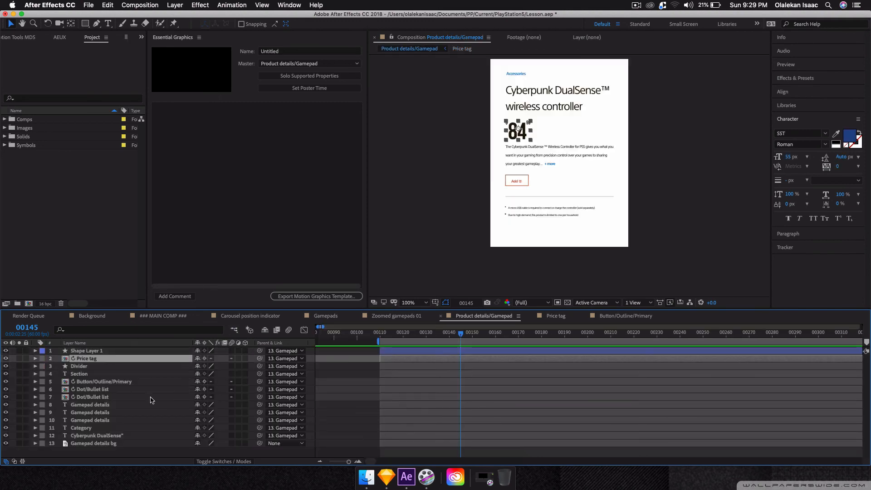
key("cmd+v")
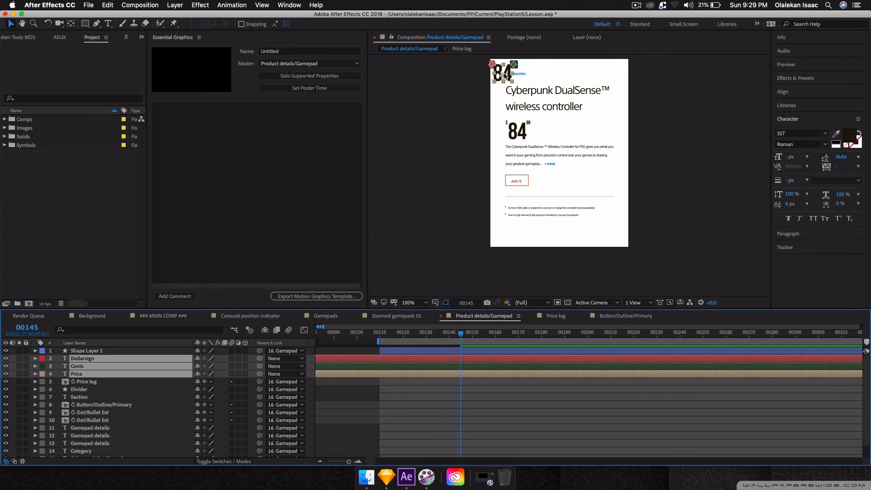
Step: Align the pasted price layers exactly over the original price, and delete the nested Price tag layer
left_click_drag(505, 75, 632, 204)
key("period")
key("period")
key("space")
left_click_drag(537, 141, 582, 217)
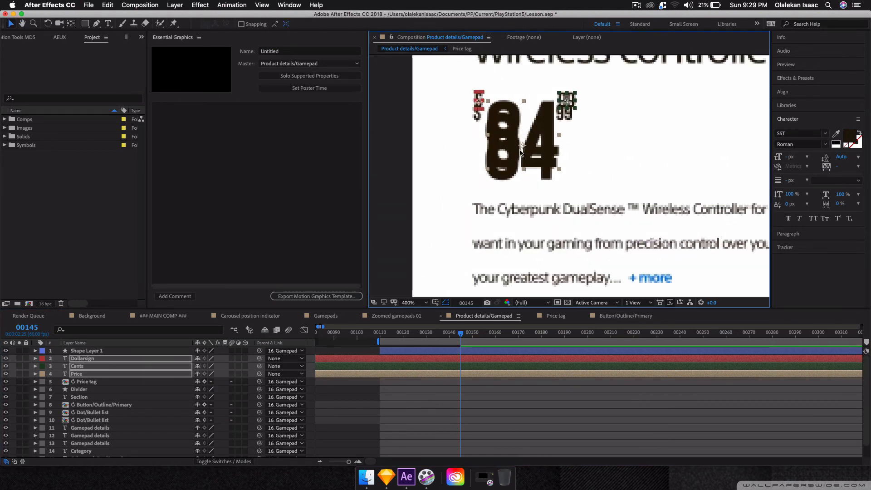
left_click_drag(523, 146, 524, 158)
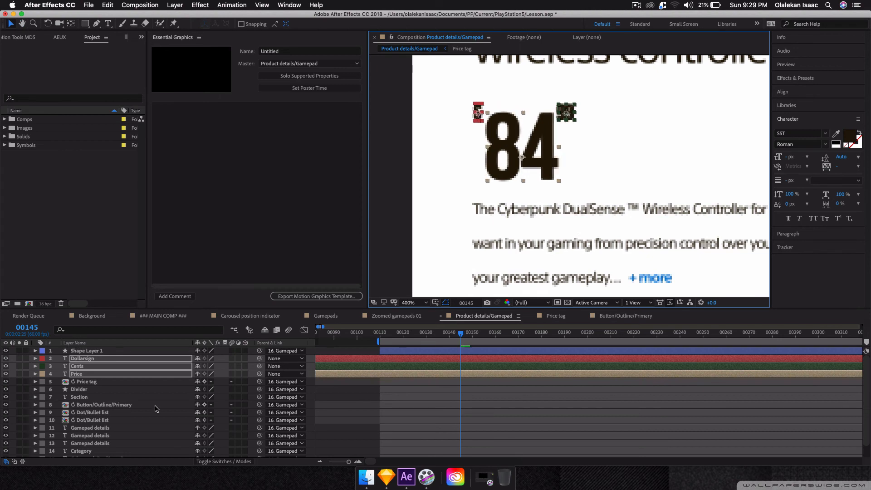
left_click(93, 382)
key("Delete")
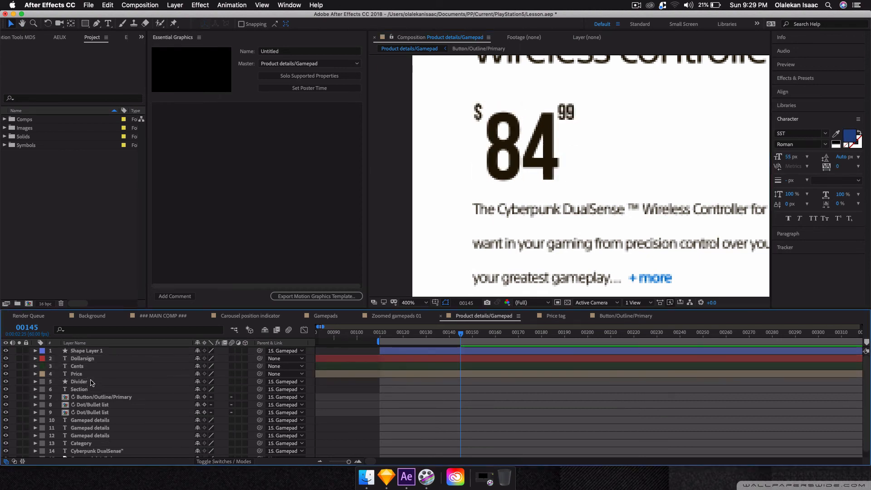
Step: Add the Price layer's Source Text to Essential Graphics and name the property Price
left_click(85, 375)
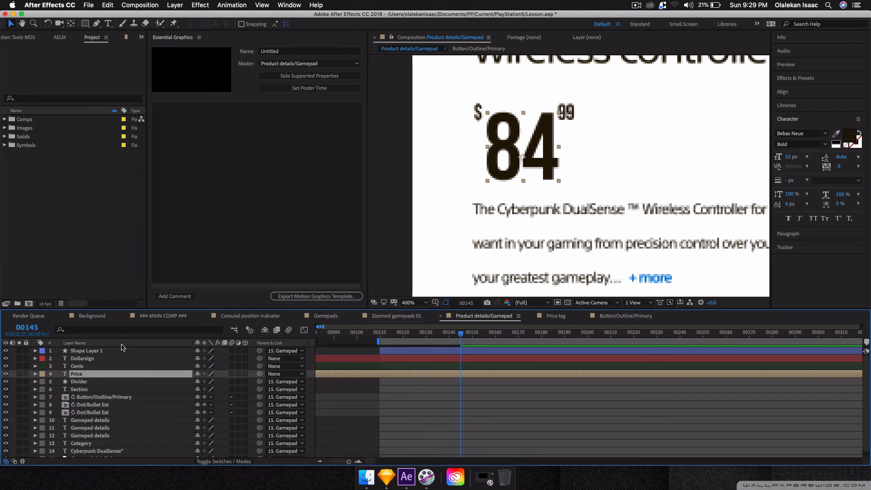
key("u")
key("u")
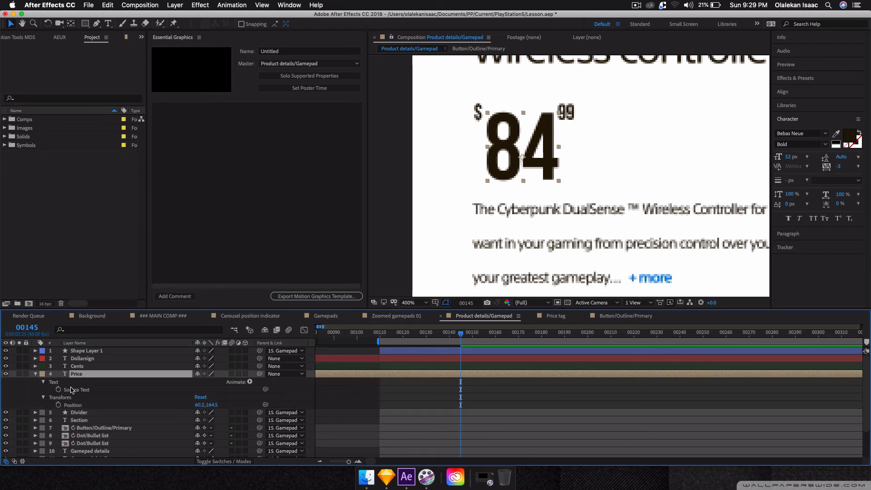
left_click_drag(71, 390, 192, 259)
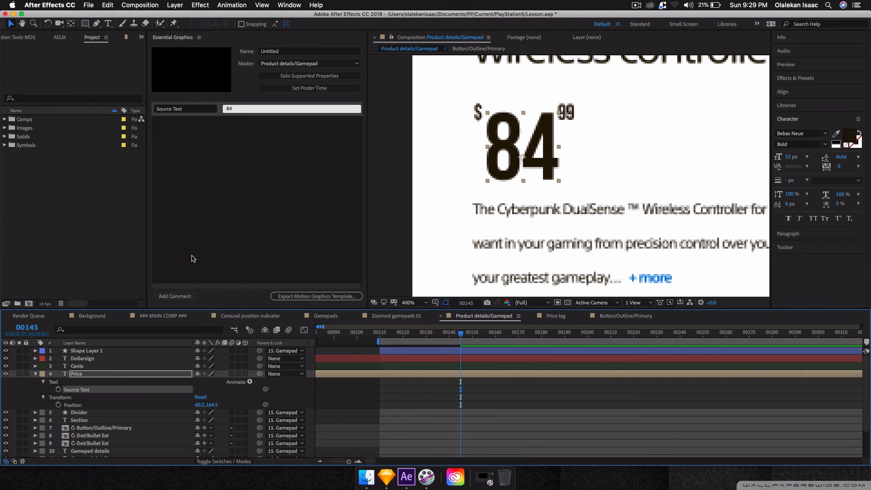
left_click(183, 111)
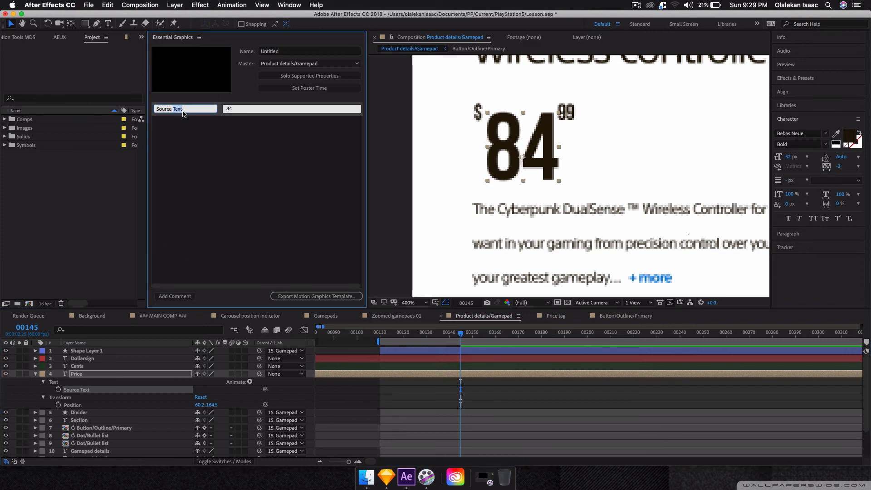
type("Price")
key("Return")
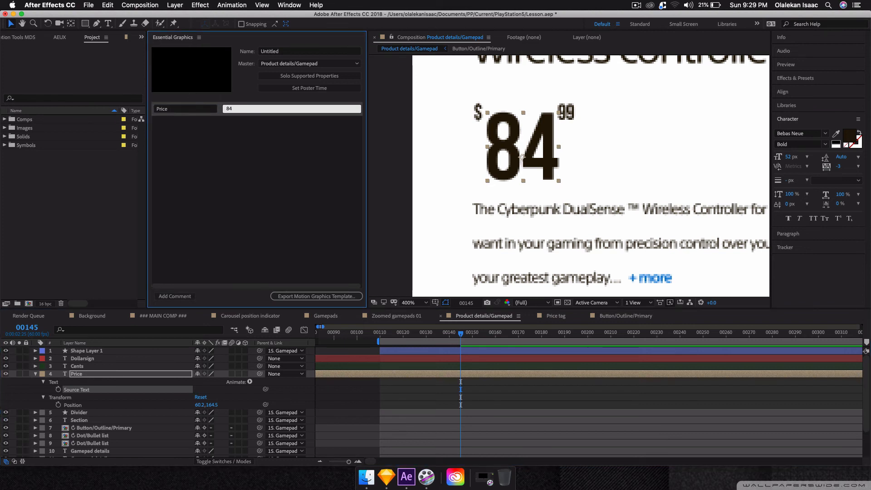
Step: Add the Cyberpunk DualSense heading's Source Text to Essential Graphics and name the property Title
key("comma")
left_click(543, 91)
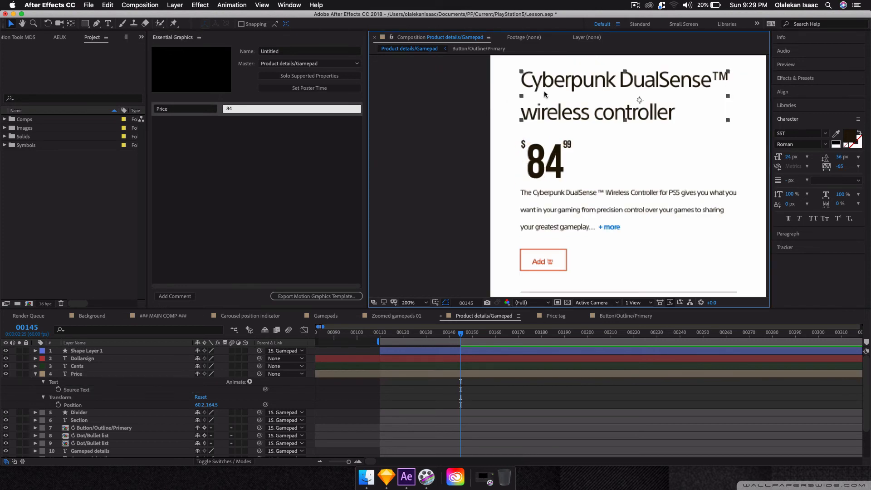
scroll(76, 426, "down", 3)
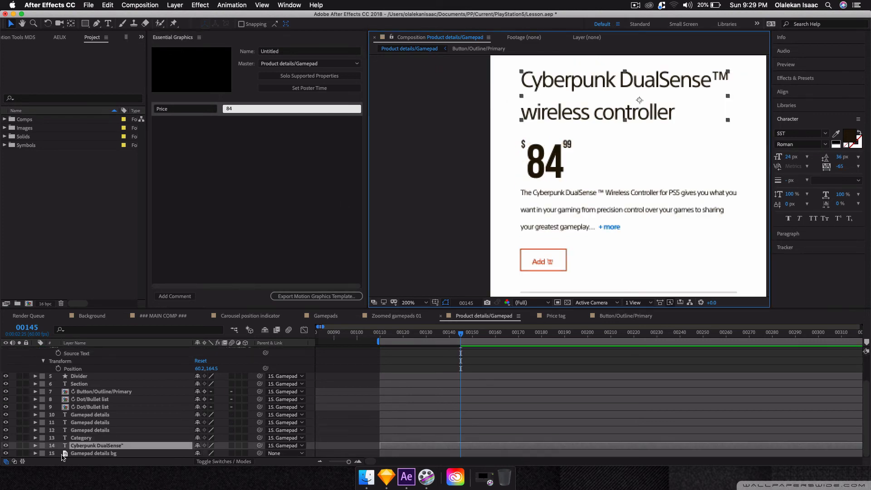
left_click(35, 445)
left_click(43, 438)
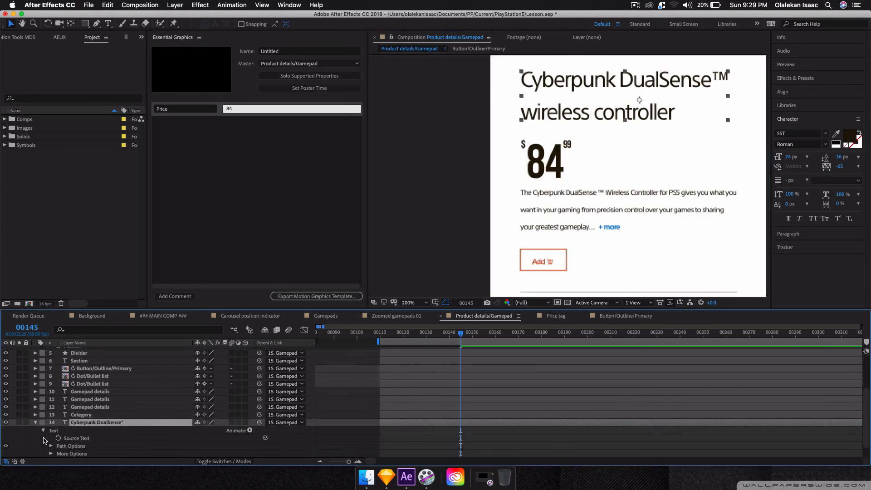
left_click(91, 439)
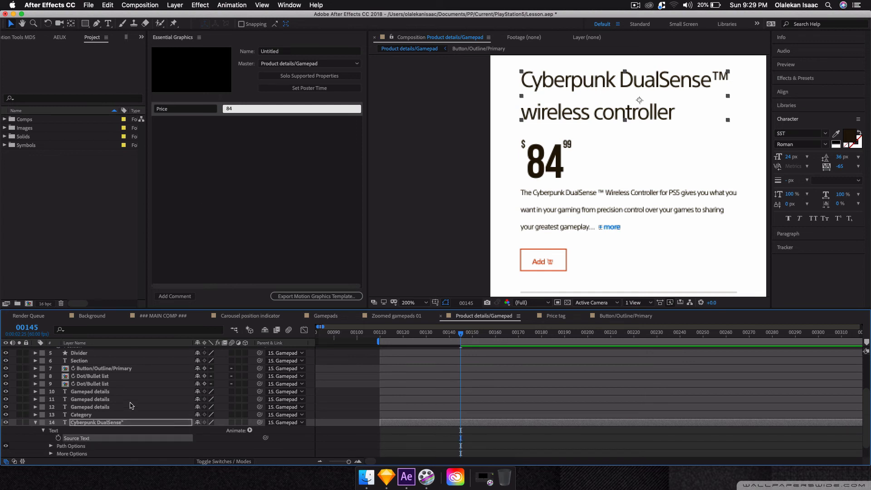
left_click_drag(83, 437, 192, 180)
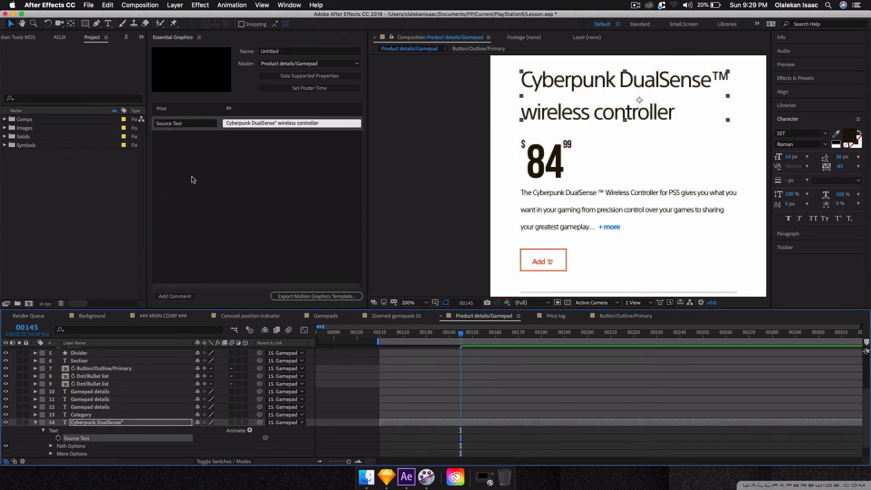
left_click(173, 124)
type("Tit")
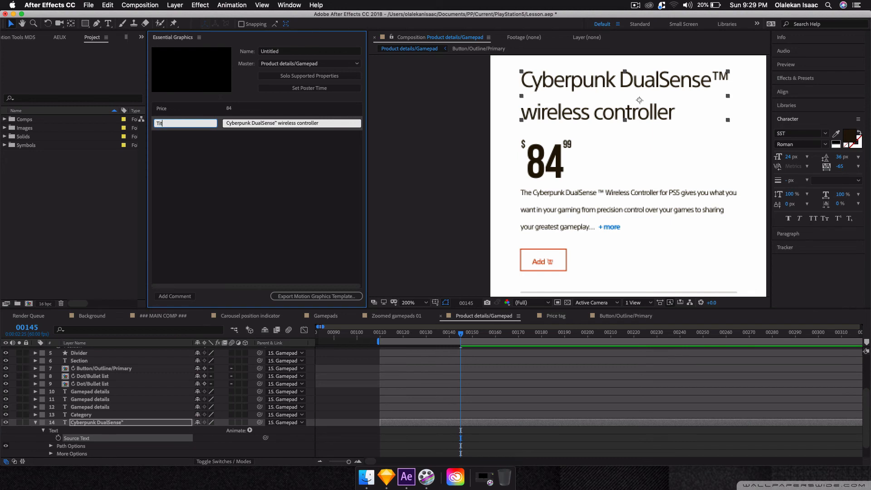
type("le")
key("Return")
Step: Add the product description layer's Source Text to Essential Graphics and name the property Details
scroll(548, 145, "down", 1)
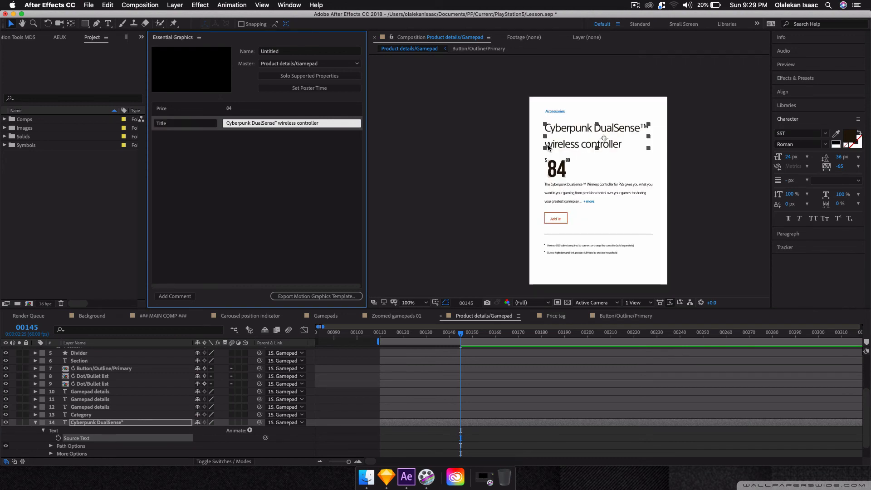
left_click(562, 189)
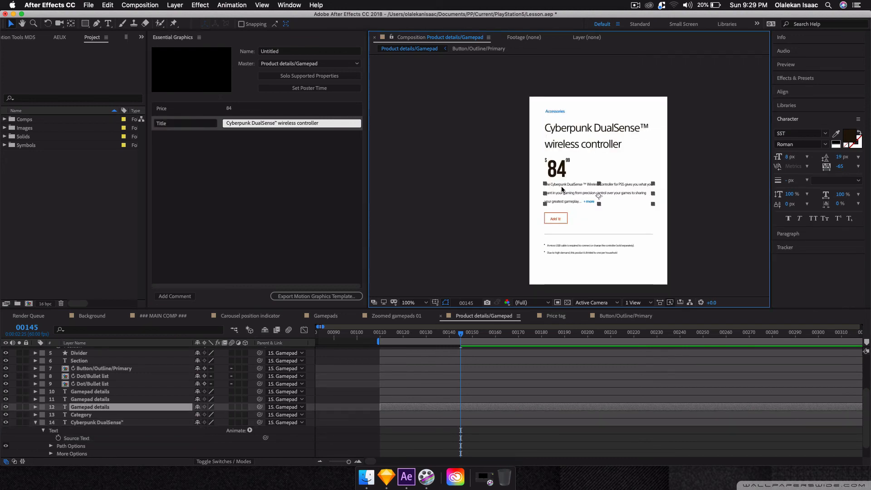
left_click(38, 410)
left_click(37, 410)
left_click(43, 415)
left_click_drag(75, 422, 239, 199)
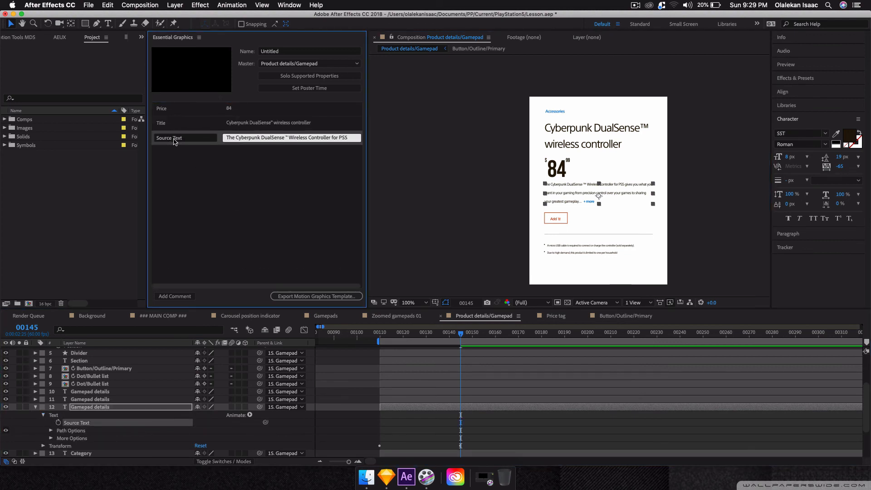
left_click(176, 139)
type("De")
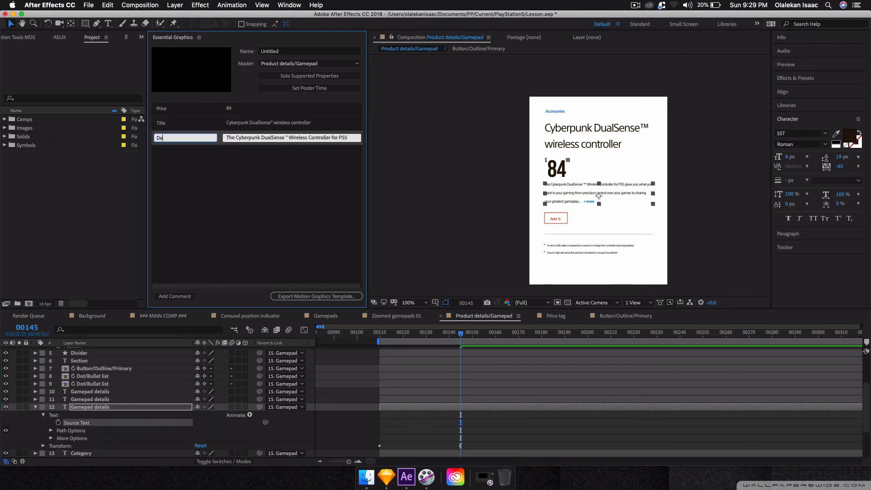
type("tails")
key("Return")
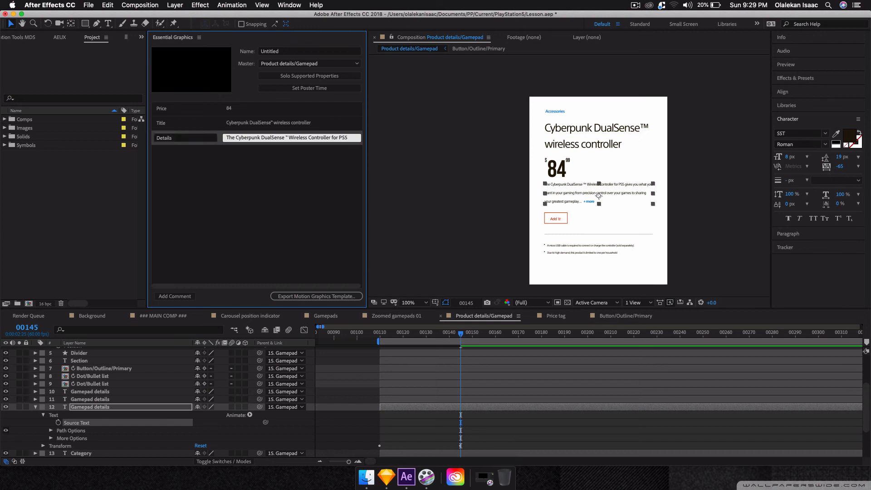
left_click(312, 363)
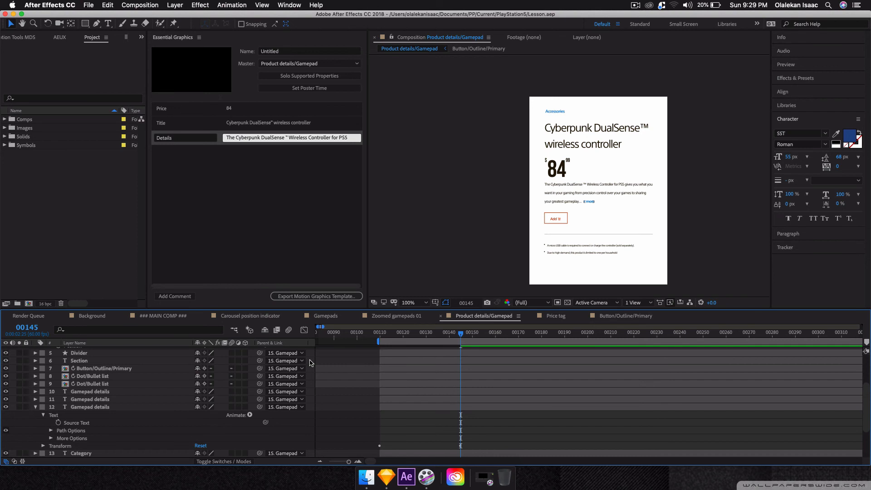
Step: Place the Product details/Gamepad composition above the Gamepads layer in MAIN COMP at frame 130, positioned beside the green controller at lower right
left_click(165, 317)
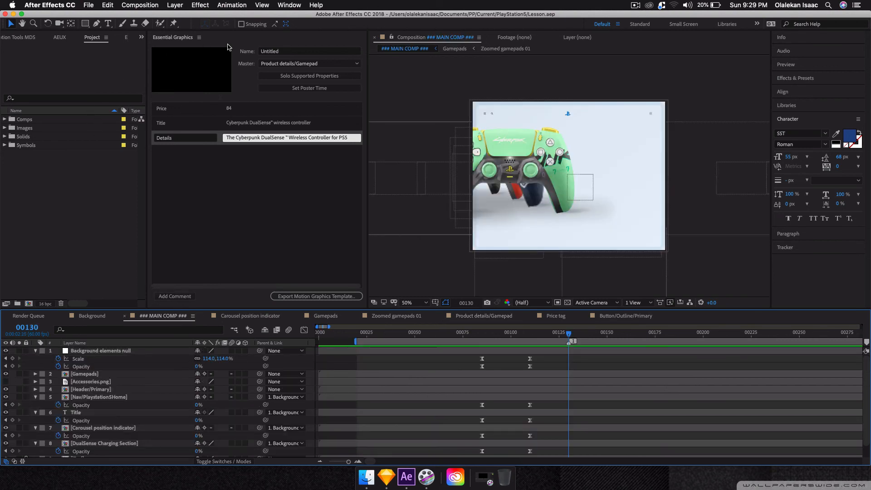
left_click(67, 99)
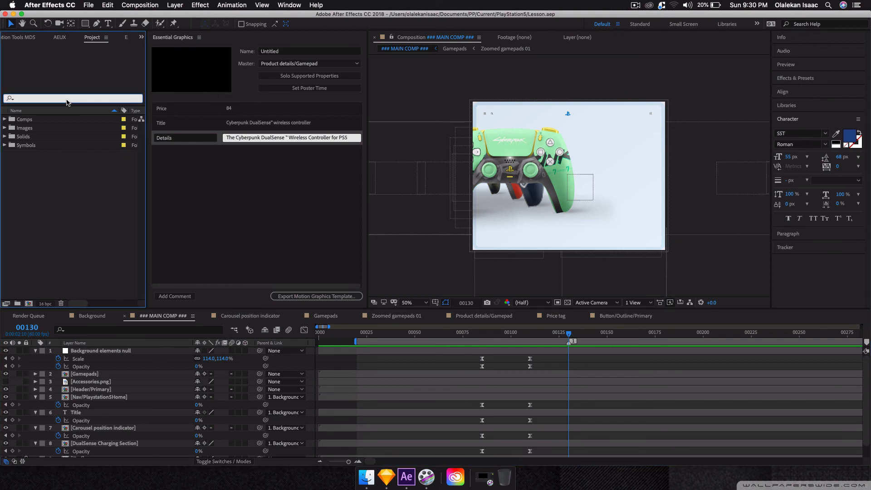
type("gamep")
left_click(65, 137)
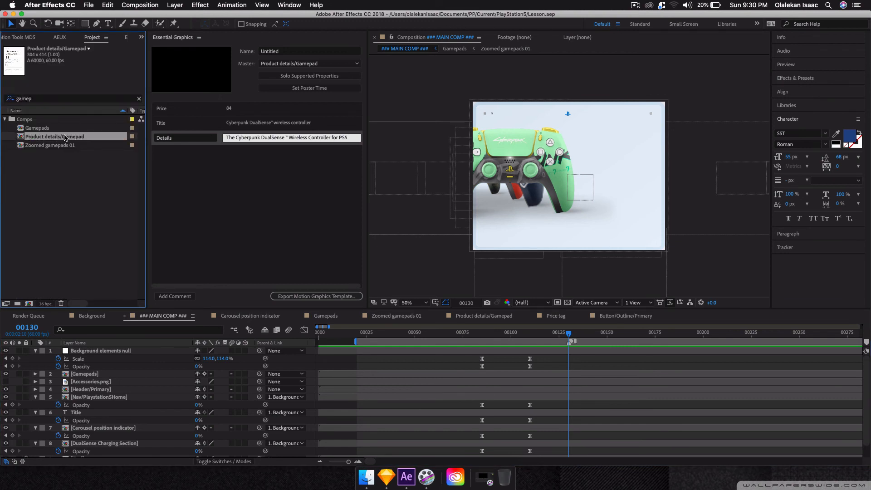
left_click_drag(65, 137, 141, 360)
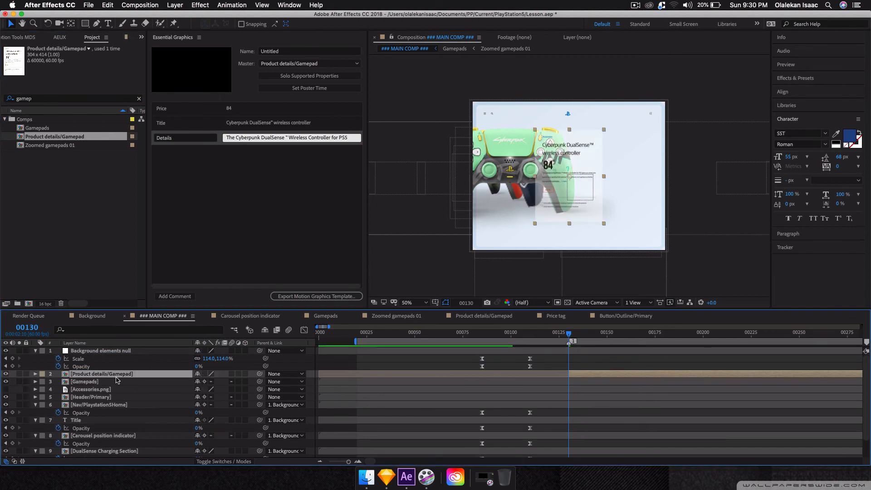
left_click_drag(571, 178, 622, 198)
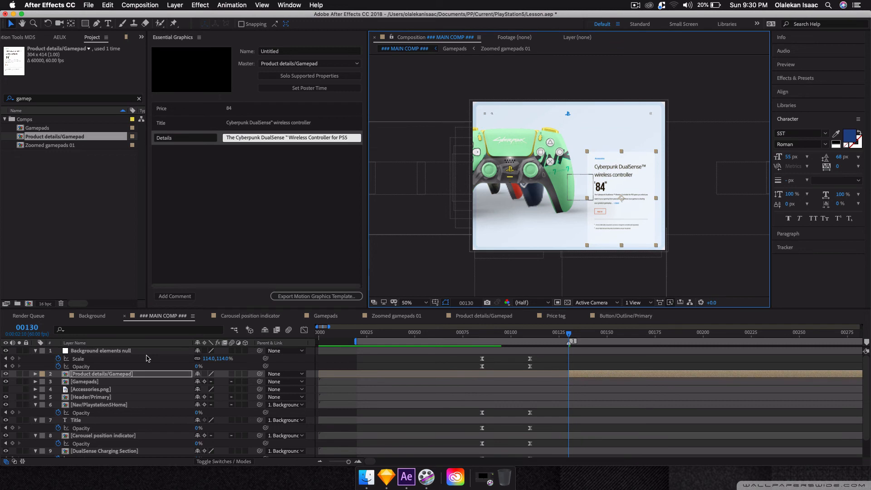
Step: Check the start frame of the Product details/Gamepad animation, and return to frame 130 in MAIN COMP
double_click(108, 374)
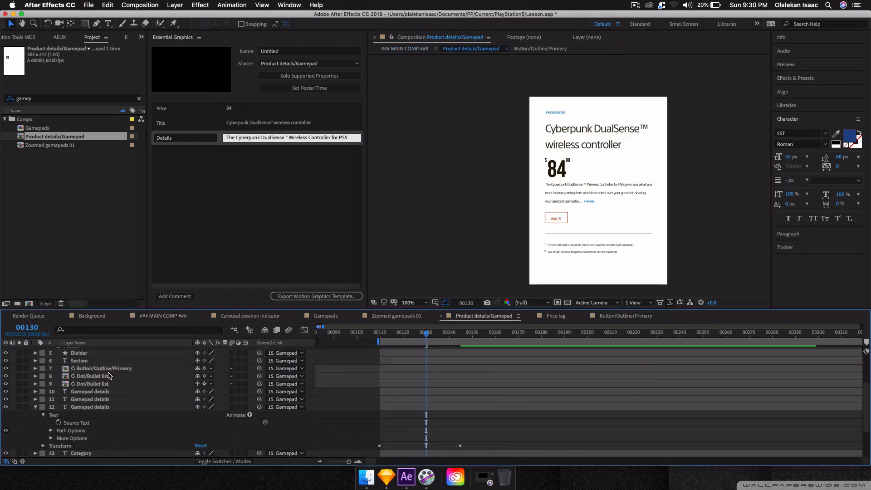
key("j")
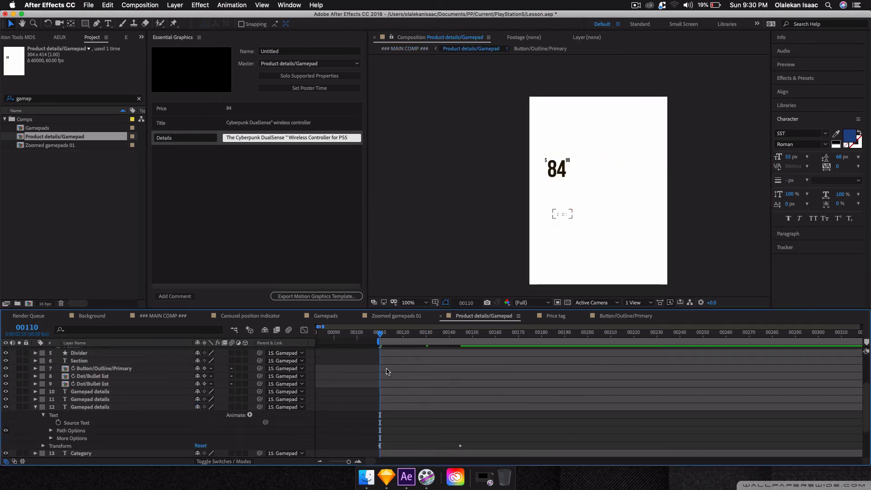
left_click(167, 315)
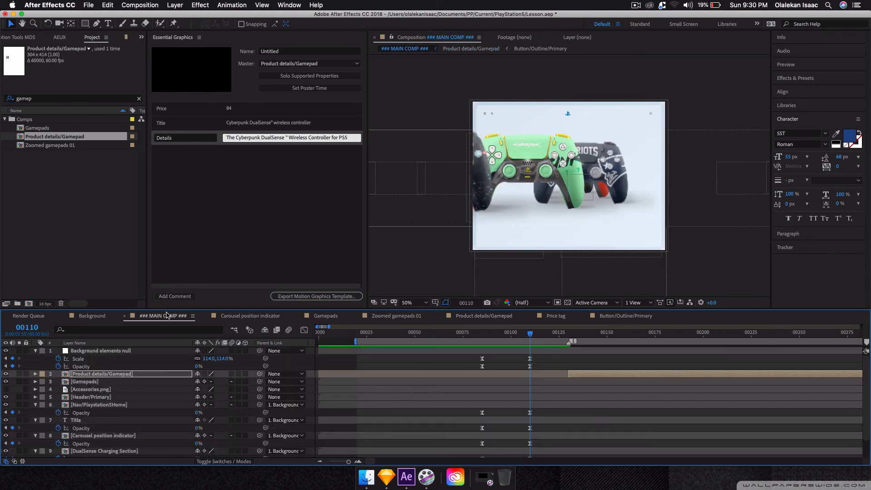
left_click(569, 336)
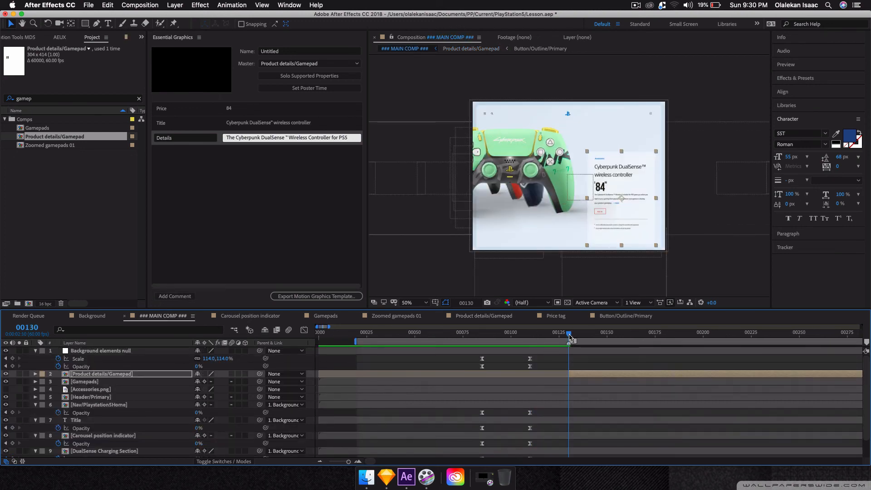
Step: Enable time remapping on the Product details/Gamepad layer and move its first keyframe to frame 130 with a value of 110
right_click(93, 376)
mouse_move(186, 288)
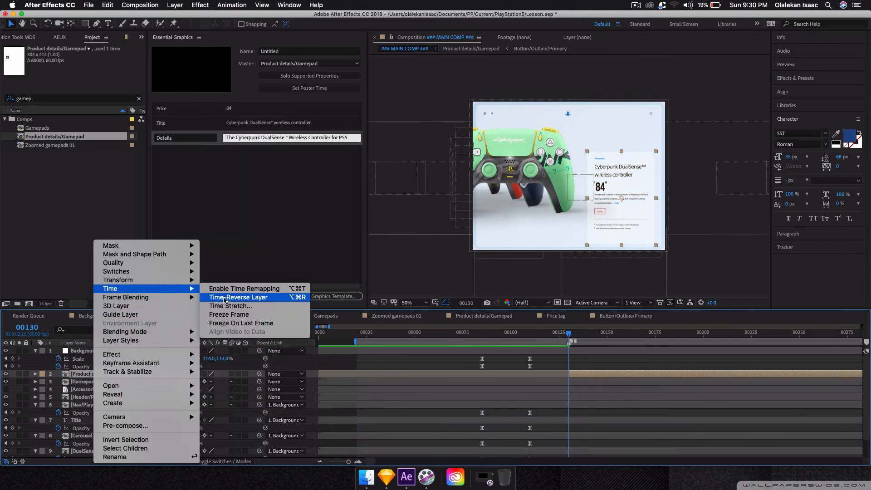
left_click(225, 289)
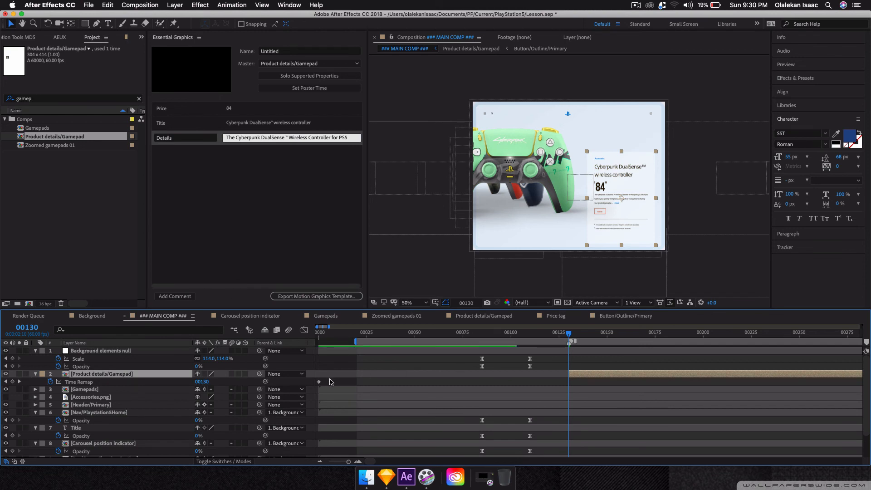
left_click_drag(317, 385, 569, 383)
left_click(202, 381)
type("110")
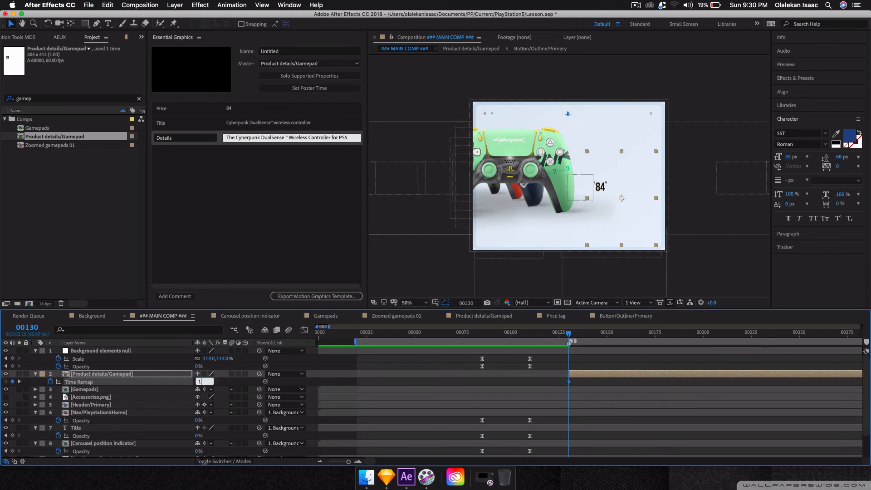
key("Return")
Step: Scrub through the remapped panel animation, and turn on Collapse Transformations for the Product details/Gamepad layer
left_click_drag(570, 337, 591, 334)
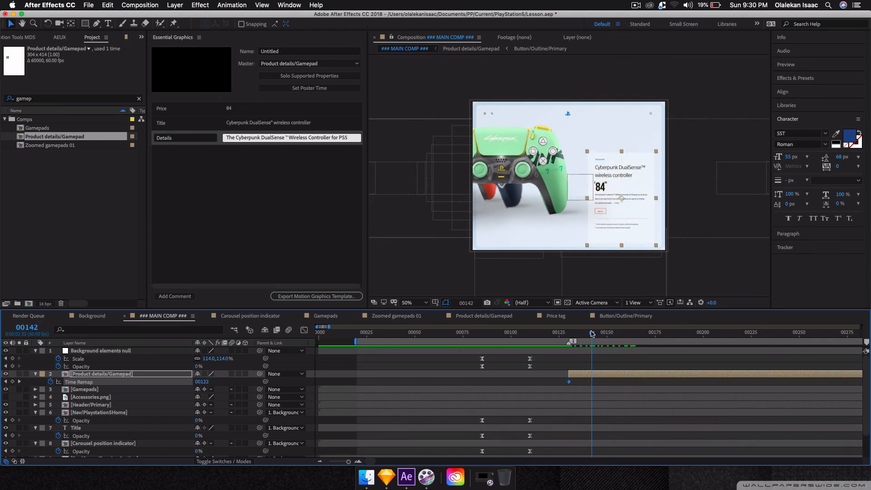
key("j")
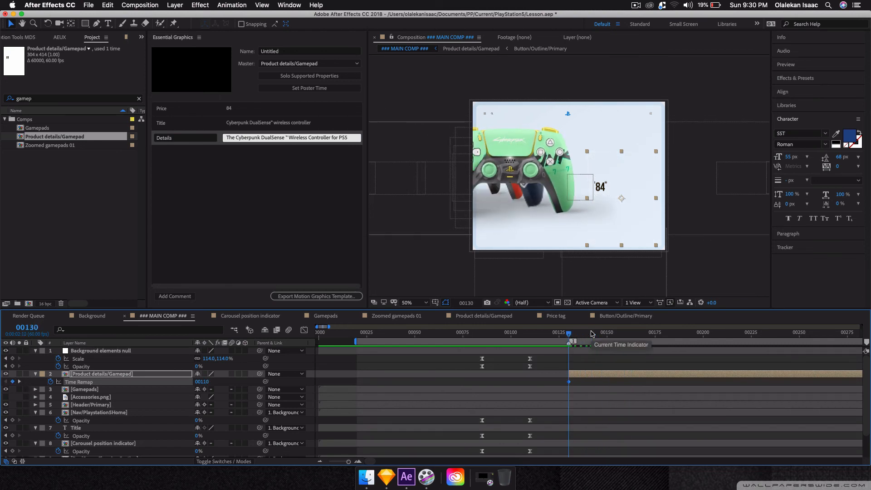
left_click(222, 382)
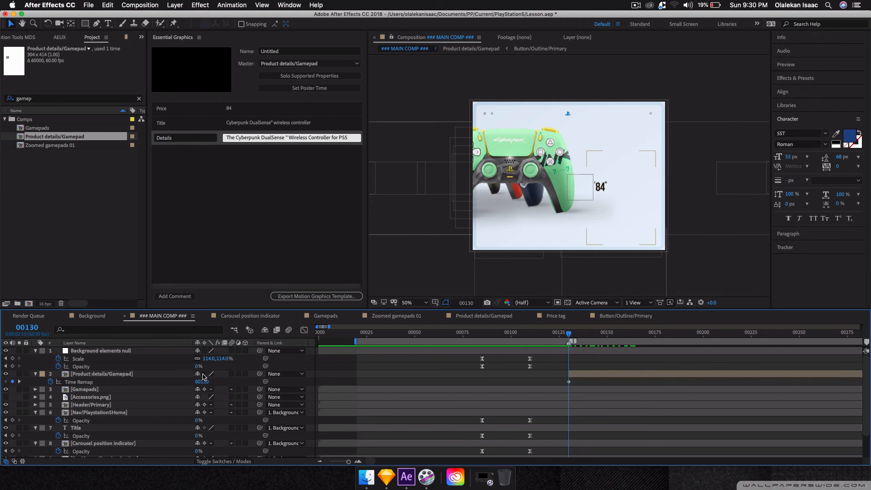
left_click(203, 374)
Step: Copy the Opacity keyframes of the Section layer inside the Product details/Gamepad composition
double_click(163, 374)
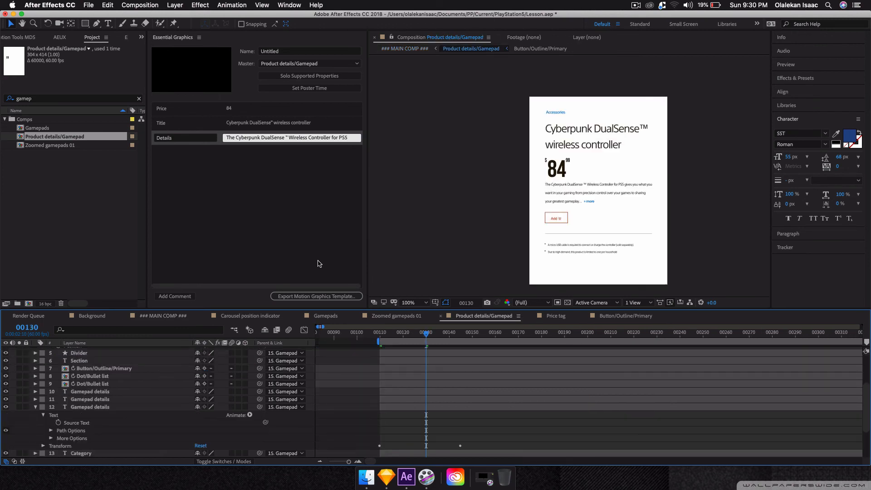
scroll(146, 378, "up", 3)
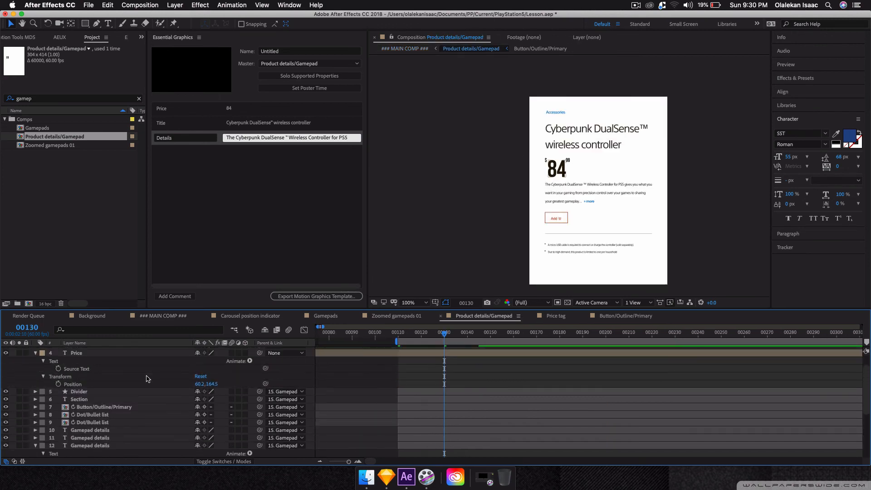
scroll(146, 379, "up", 1)
scroll(100, 363, "up", 1)
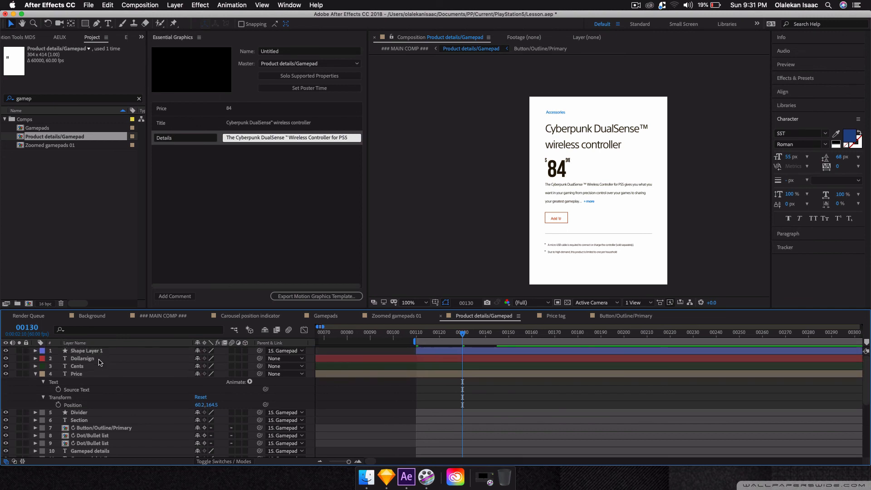
left_click(101, 419)
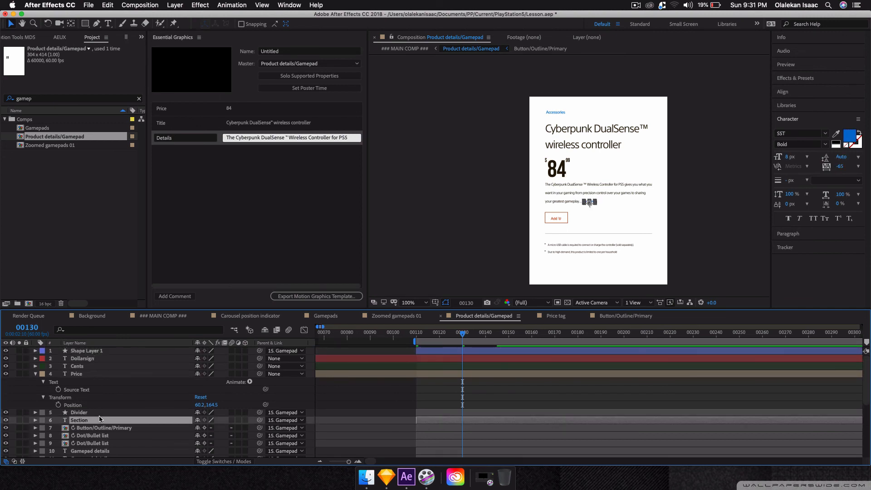
key("t")
left_click(96, 428)
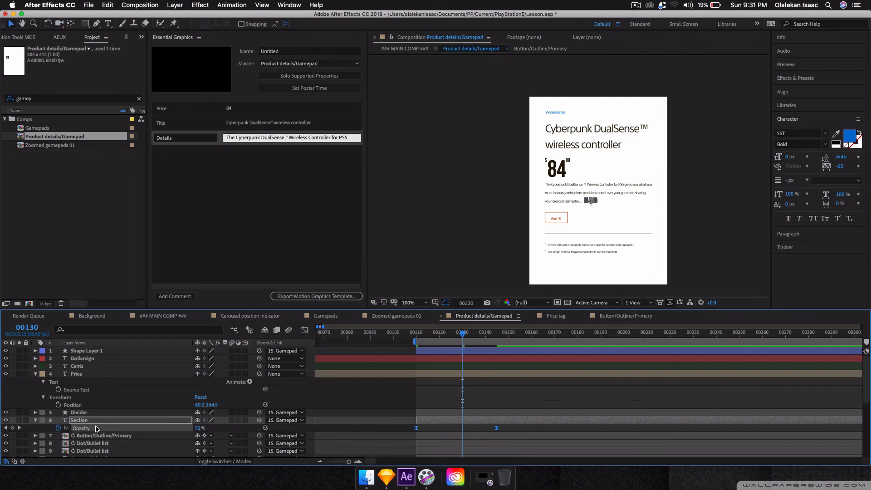
Step: Paste the Opacity keyframes onto the Dollarsign, Cents and Price layers at frame 110, and set their label colour to None
key("j")
left_click(77, 374)
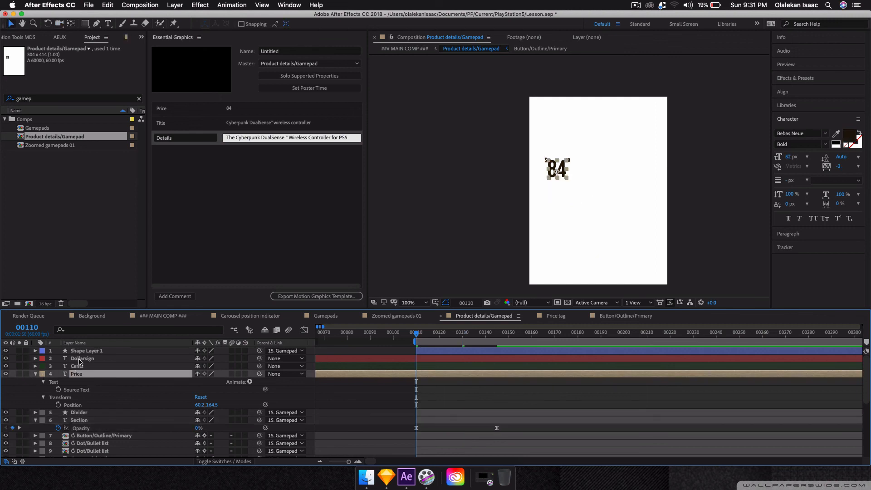
left_click(79, 360, "shift")
key("t")
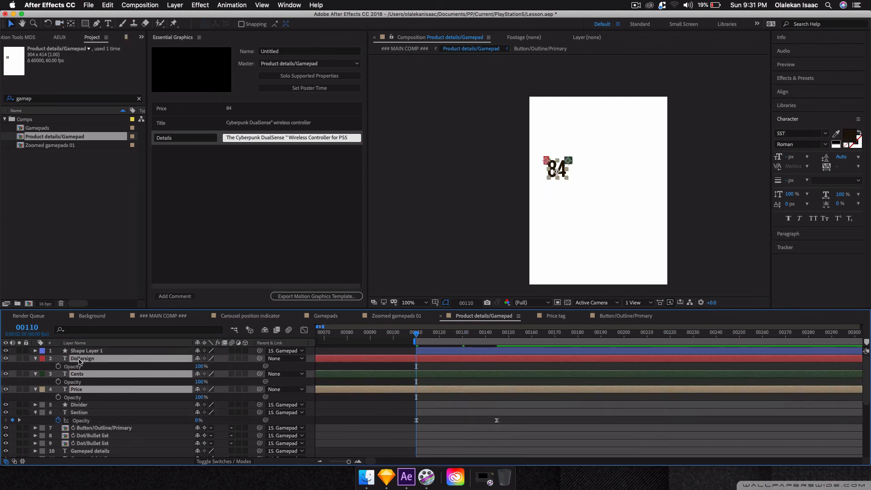
key("cmd+v")
left_click(42, 358)
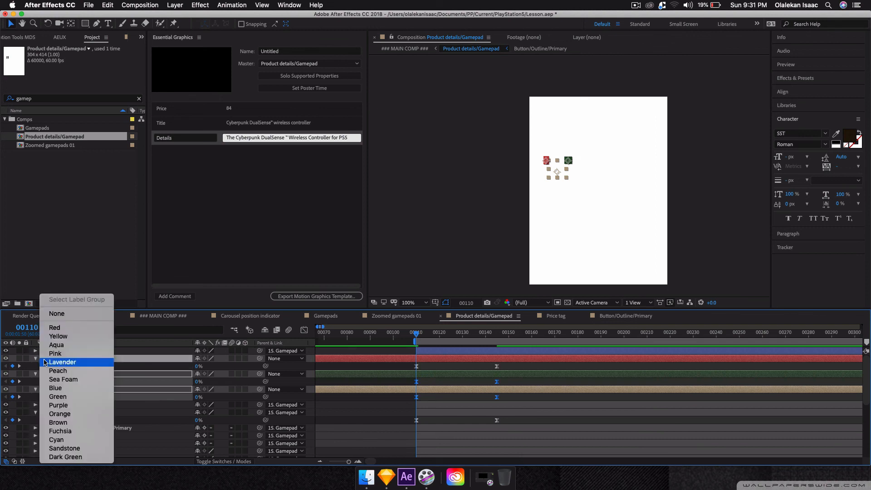
left_click(64, 313)
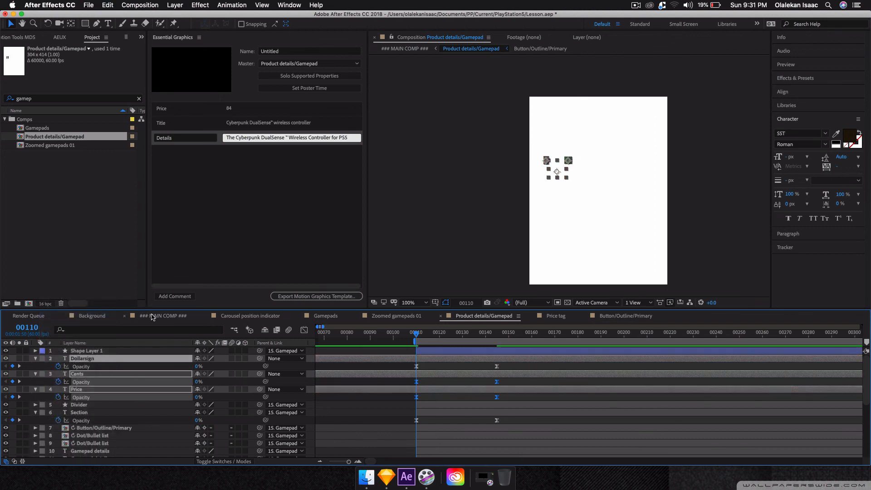
Step: Play back MAIN COMP to preview the product details panel fading in
left_click(152, 316)
key("space")
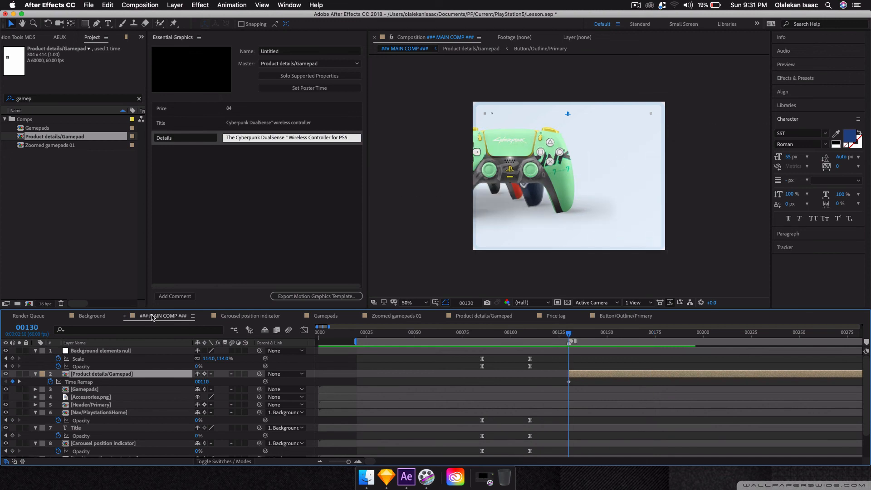
key("space")
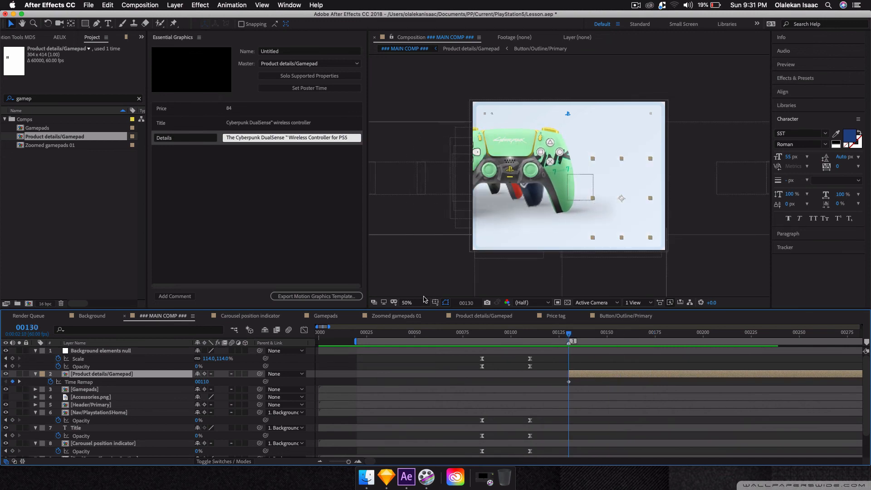
Step: Parent the Dollarsign, Cents and Price layers to layer 15, Gamepad, at frame 145 in Product details/Gamepad
left_click(486, 316)
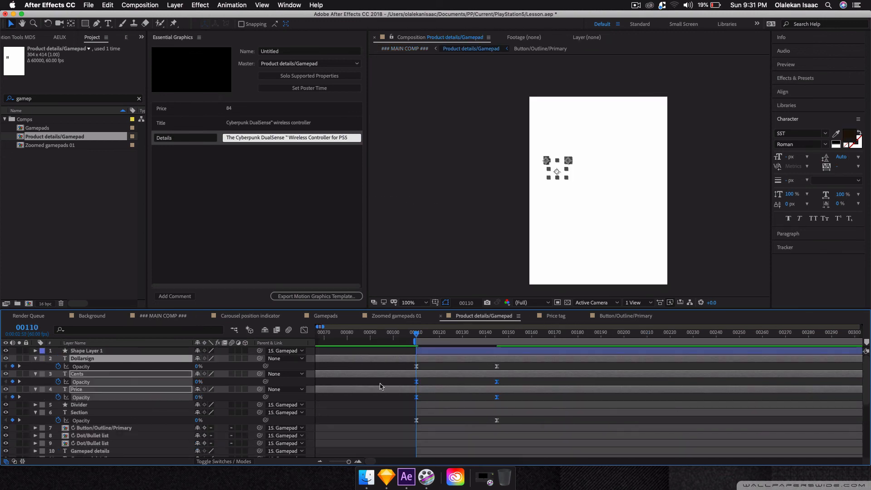
key("k")
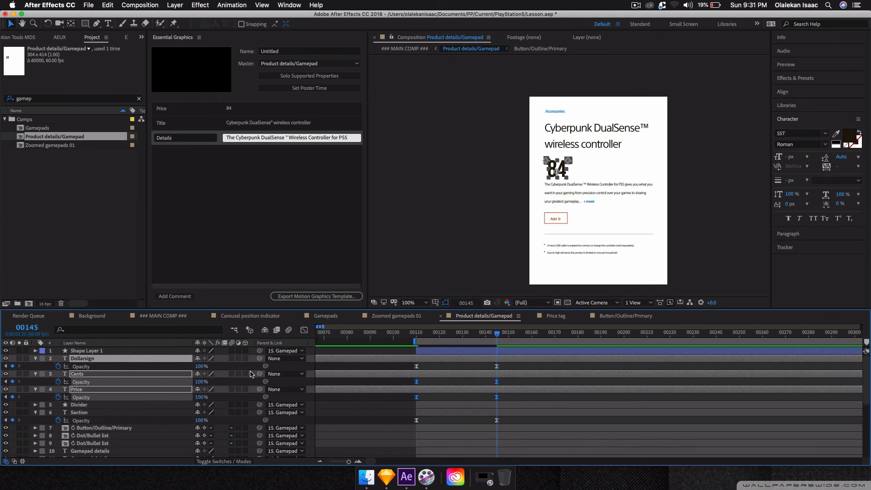
left_click(283, 358)
left_click(295, 457)
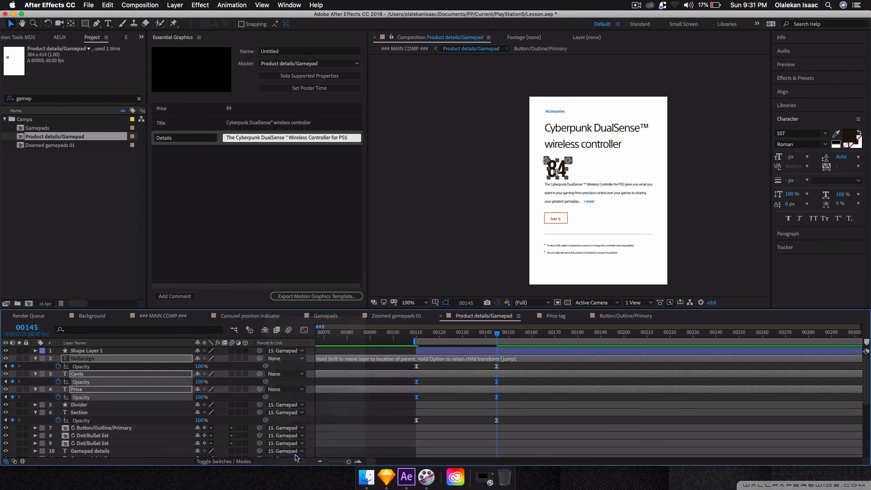
Step: Scale the Product details/Gamepad layer in MAIN COMP to 129% and shift it slightly up and to the left
left_click(163, 316)
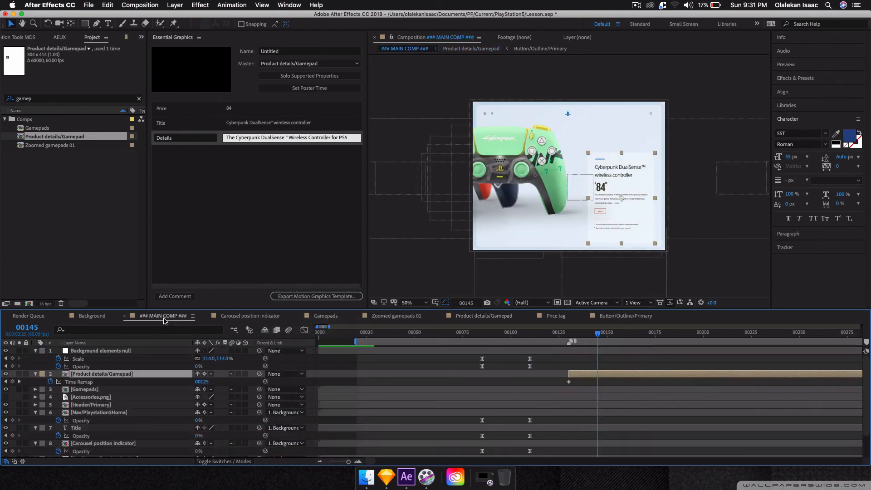
key("space")
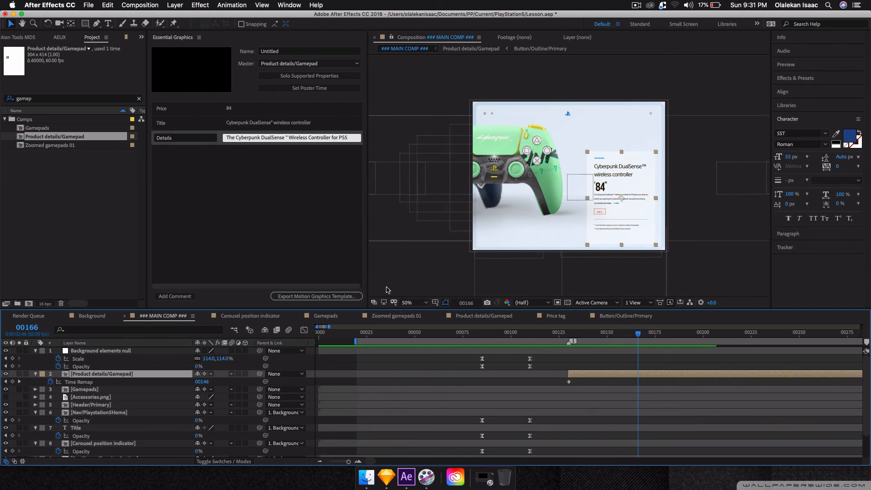
key("s")
left_click_drag(208, 382, 223, 382)
mouse_move(615, 185)
left_mouse_down()
mouse_move(597, 179)
mouse_move(617, 178)
mouse_move(607, 178)
left_mouse_up()
left_click(209, 381)
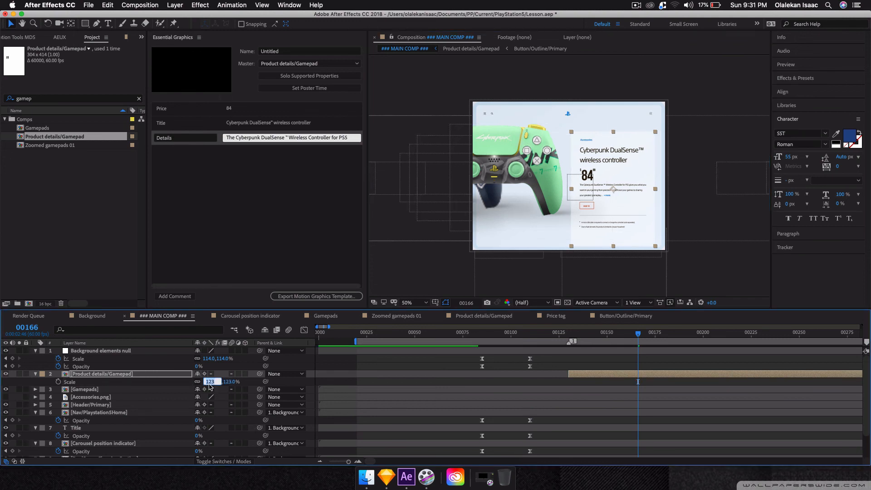
key("Up")
key("Up")
key("Up")
key("Up")
key("Up")
key("Up")
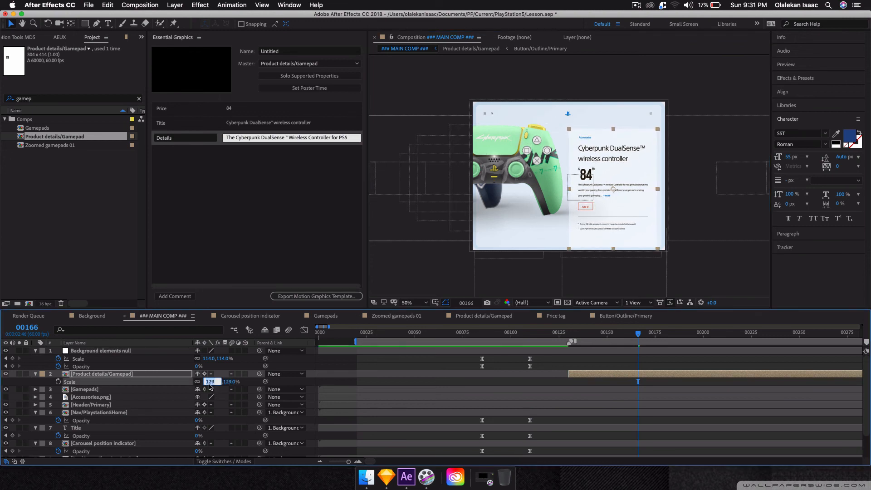
left_click(713, 263)
Step: Nudge the Product details/Gamepad layer 4 px down and 6 px left in the enlarged MAIN COMP view
left_click_drag(620, 187, 620, 186)
key("grave")
key("slash")
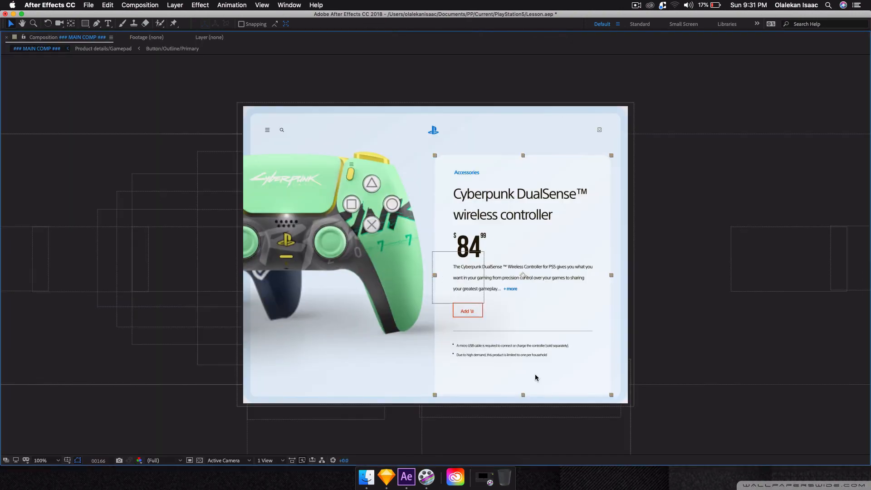
key("Down")
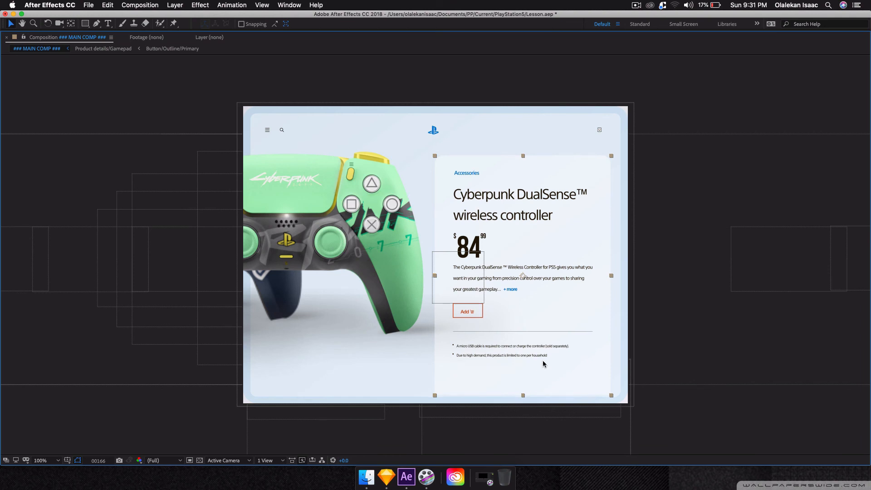
key("Down")
key("Down")
key("Down")
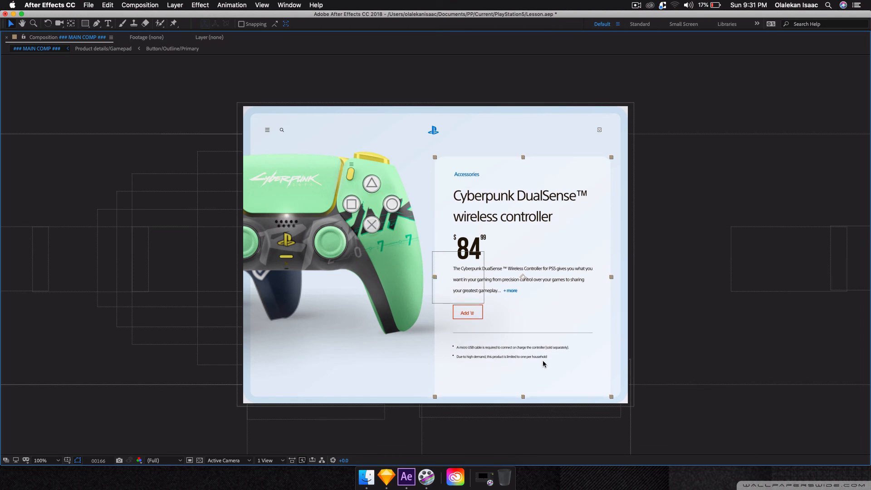
key("Left")
key("Left")
key("Left")
key("Left")
key("Left")
key("Left")
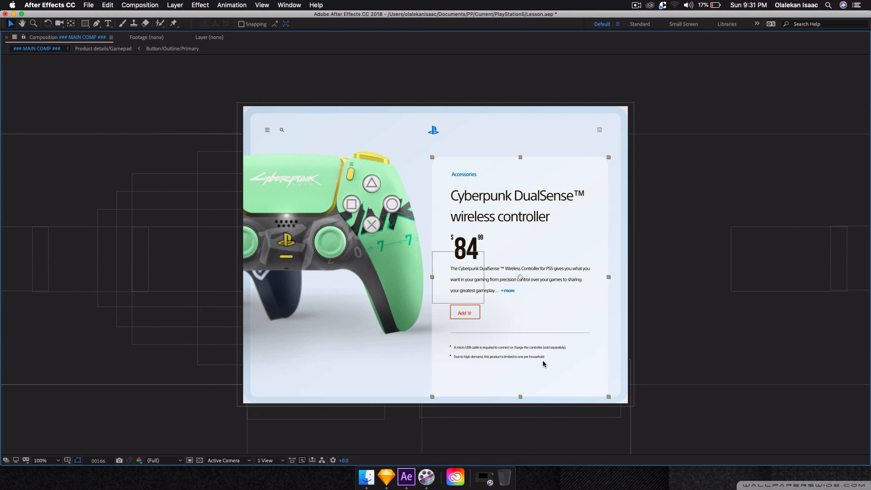
key("grave")
Step: Move the Add label and cart icon slightly up together inside the Button/Outline/Primary composition nested in Product details/Gamepad
key("comma")
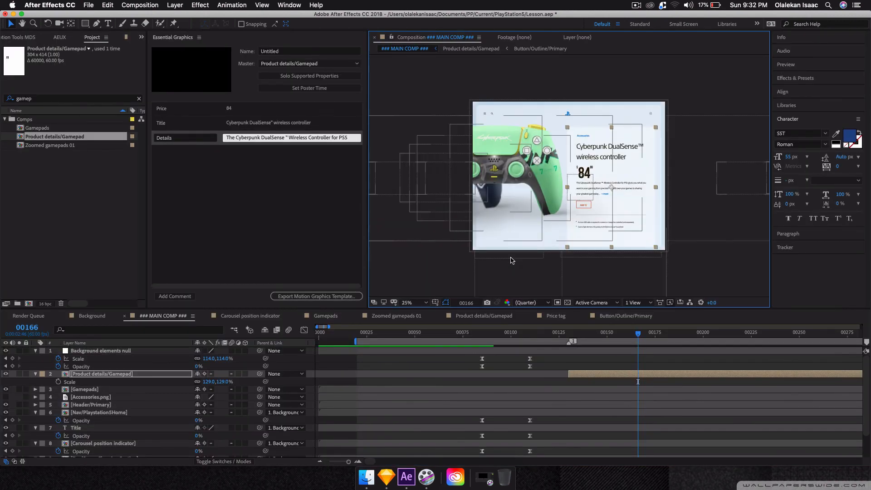
key("period")
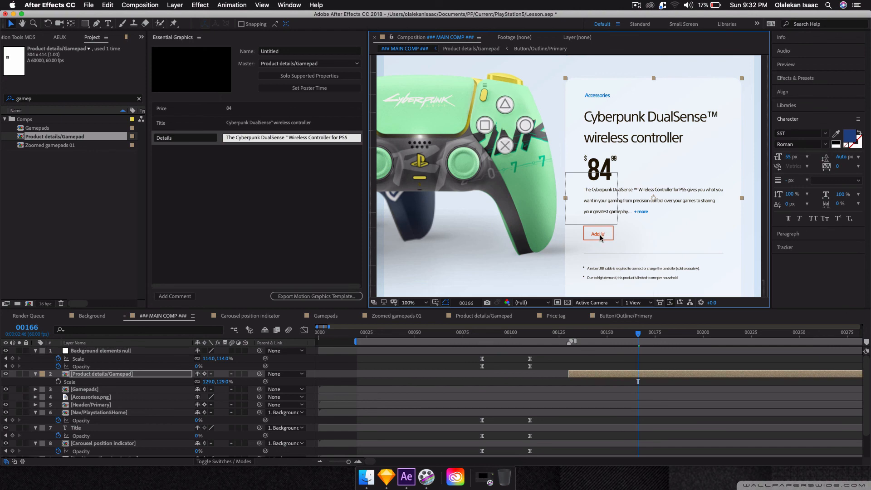
left_click(86, 374)
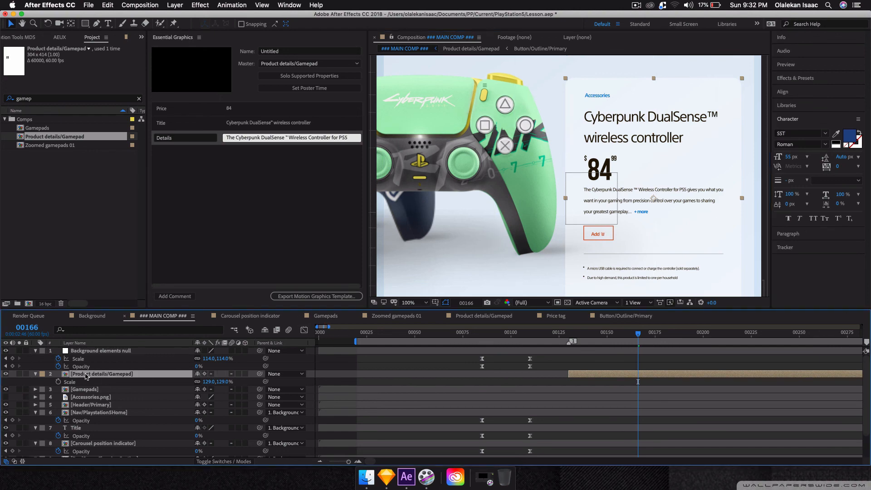
double_click(86, 375)
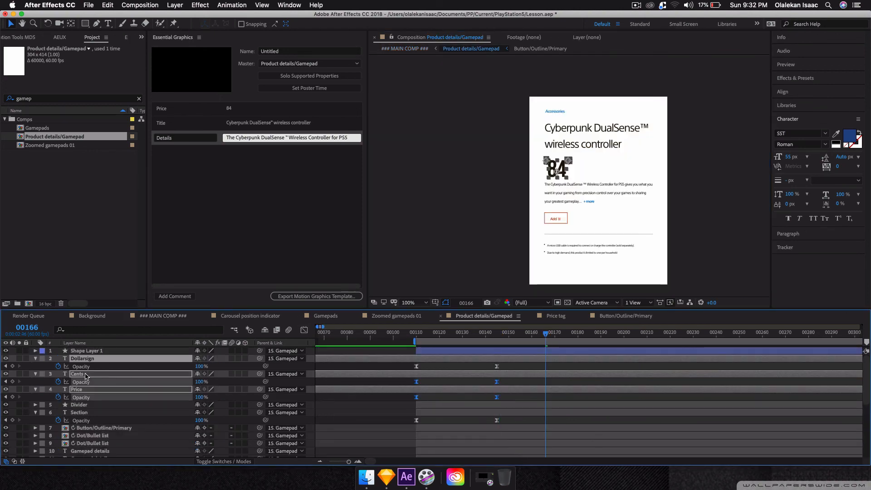
left_click(556, 219)
double_click(557, 221)
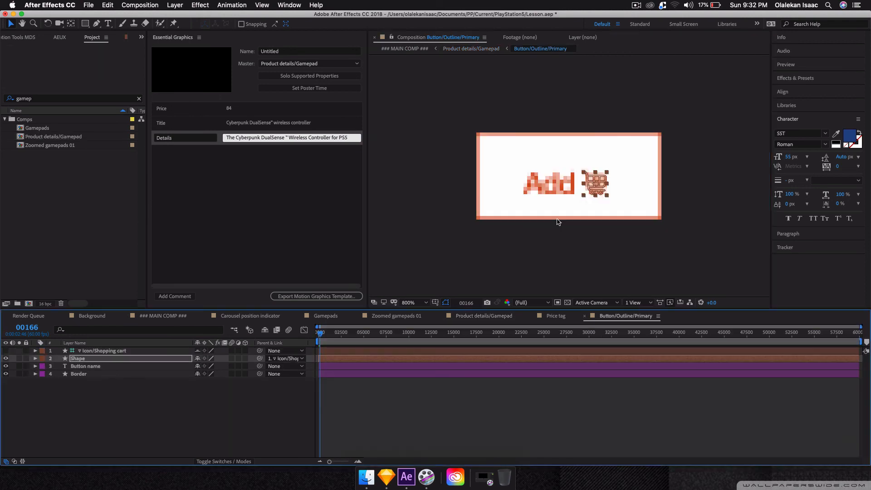
left_click(560, 179, "shift")
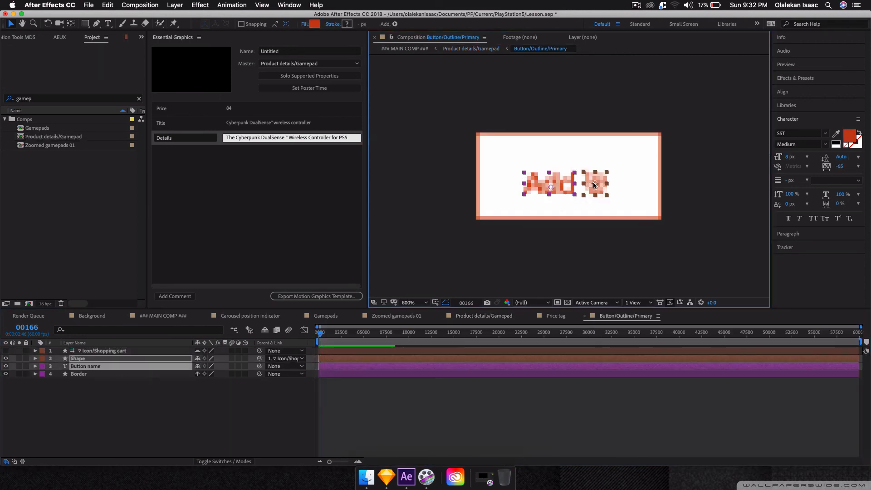
left_click_drag(592, 182, 593, 175)
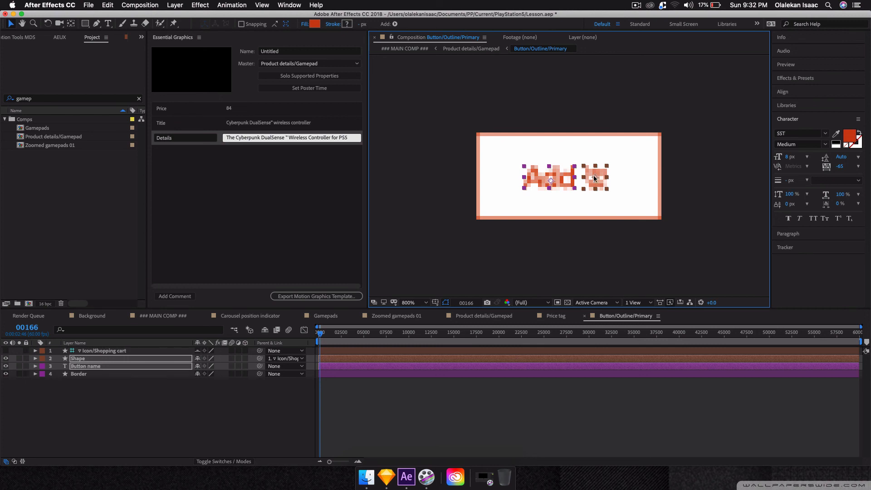
Step: Return to MAIN COMP and play it back to check the enlarged product details panel
left_click(104, 317)
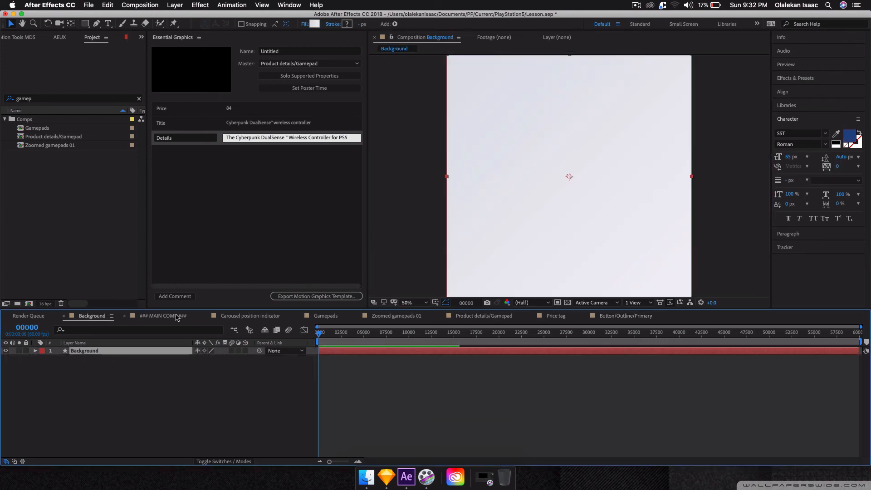
left_click(174, 315)
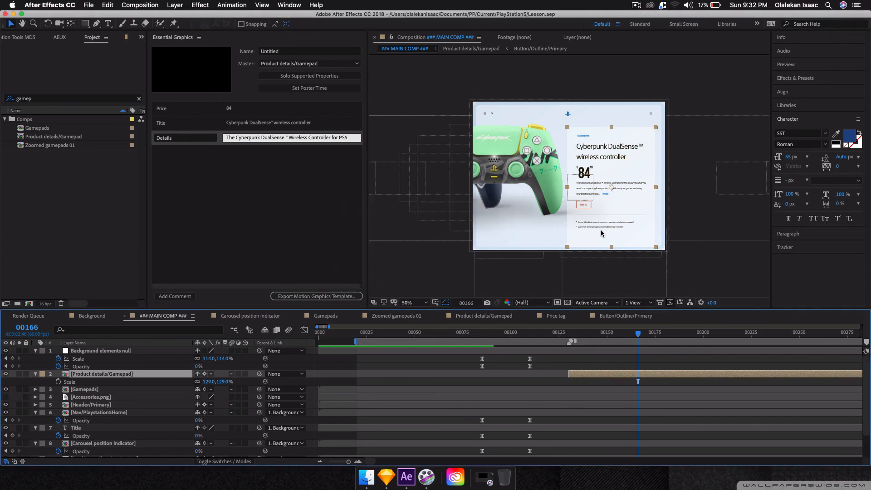
key("space")
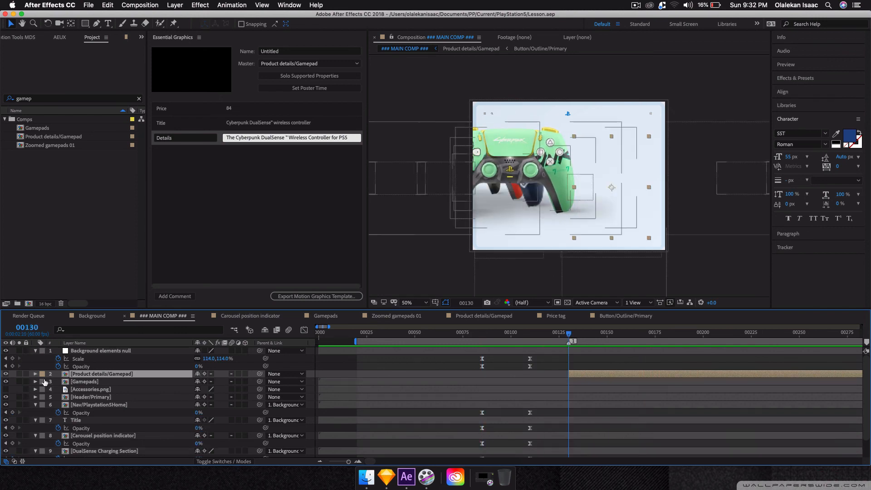
Step: Set the Product details/Gamepad layer's label colour to None and preview MAIN COMP from frame 130
left_click(42, 375)
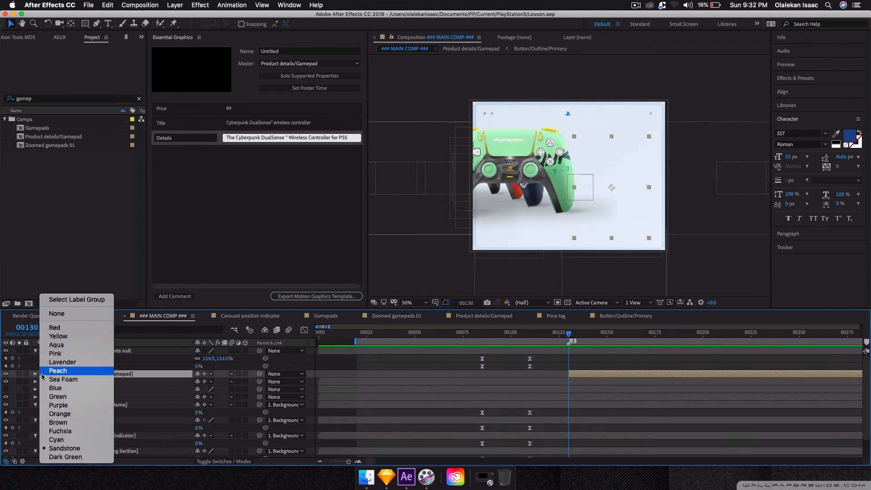
left_click(57, 314)
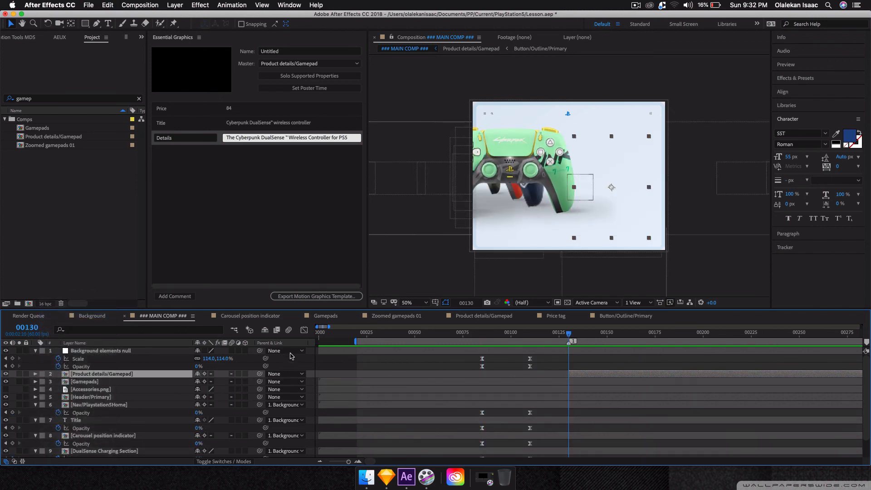
left_click(292, 366)
key("space")
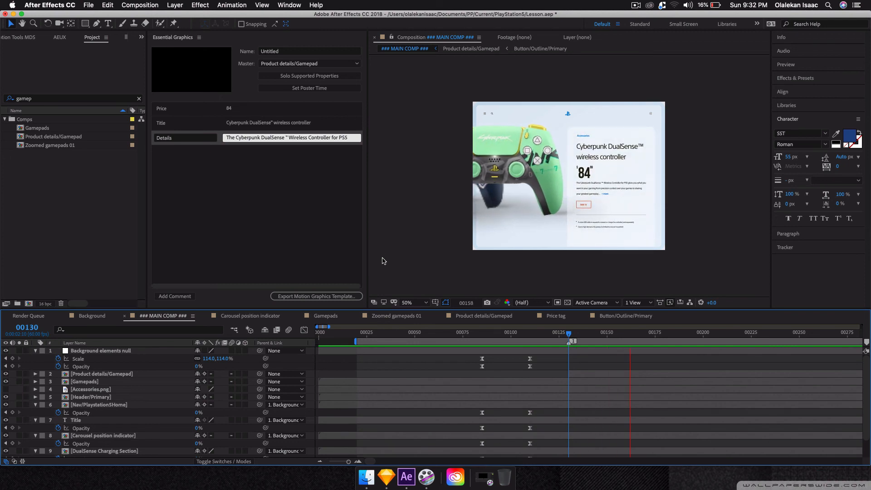
Step: Set the Price master property of the Product details/Gamepad layer to 54
left_click(35, 373)
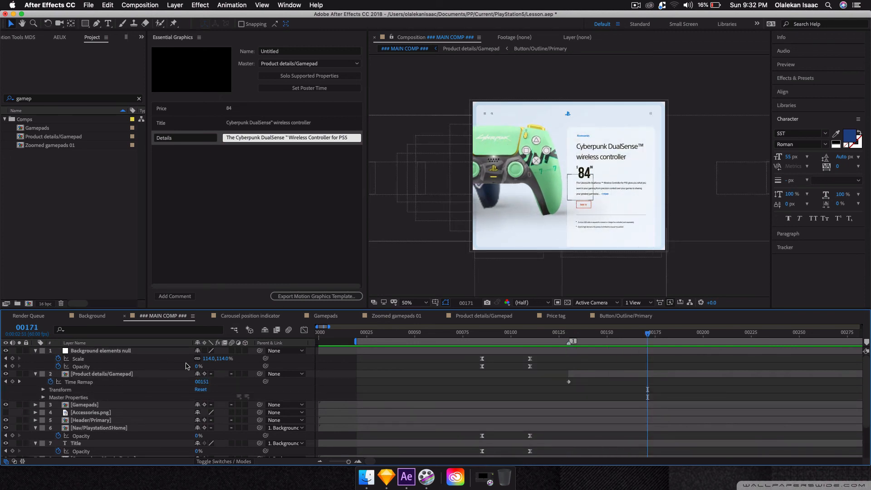
left_click(44, 397)
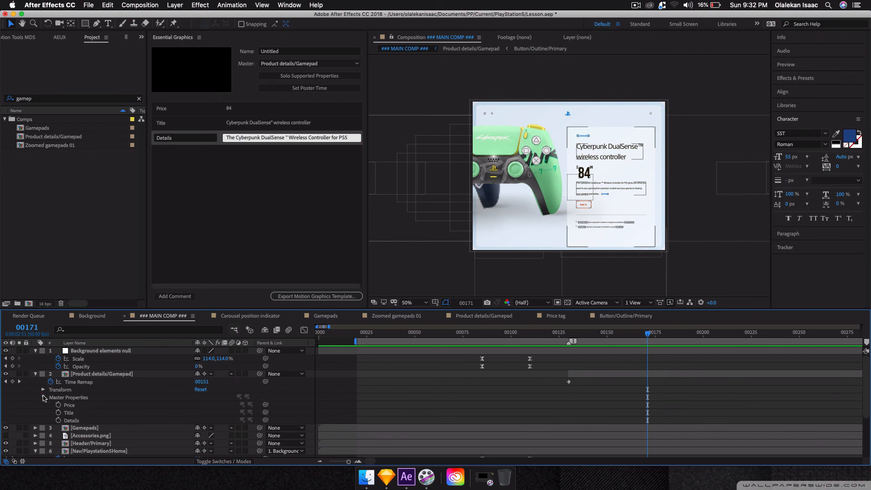
left_click(44, 398)
left_click(44, 397)
left_click(84, 406)
right_click(84, 406)
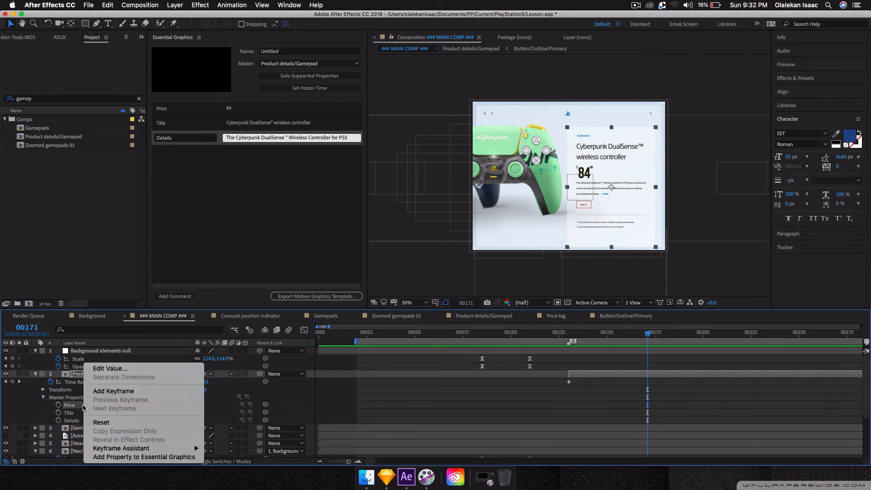
left_click(111, 369)
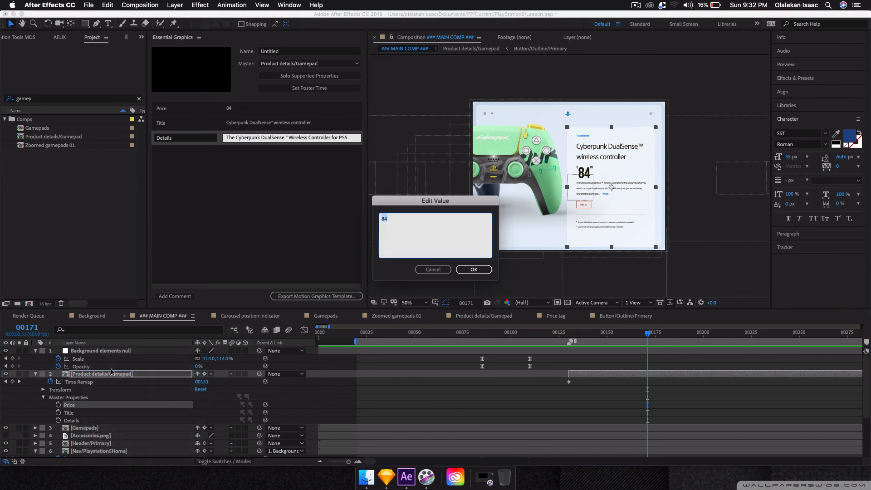
type("5")
left_click(472, 271)
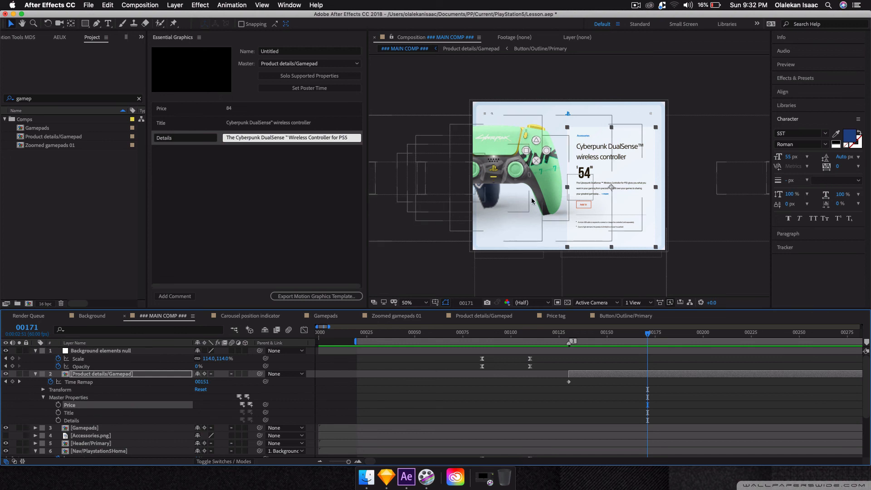
Step: Try replacing Cyberpunk with Batman in the Title master property of the Product details/Gamepad layer
left_click(74, 412)
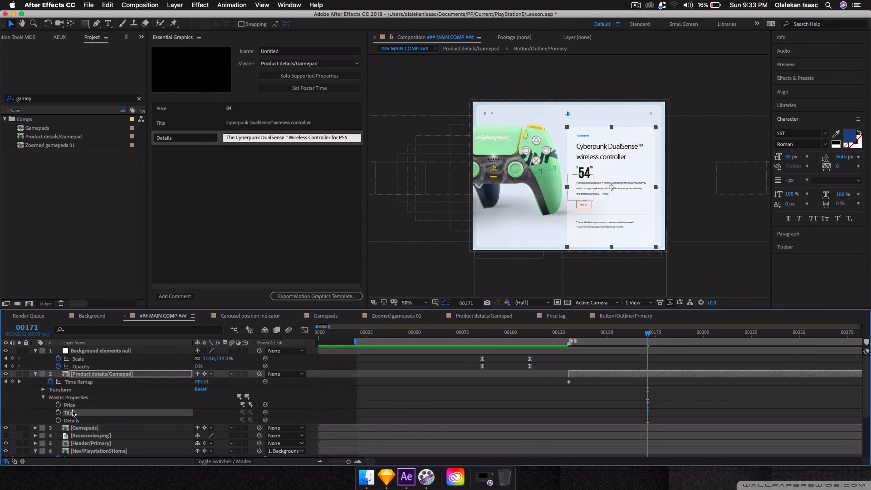
right_click(73, 412)
left_click(91, 368)
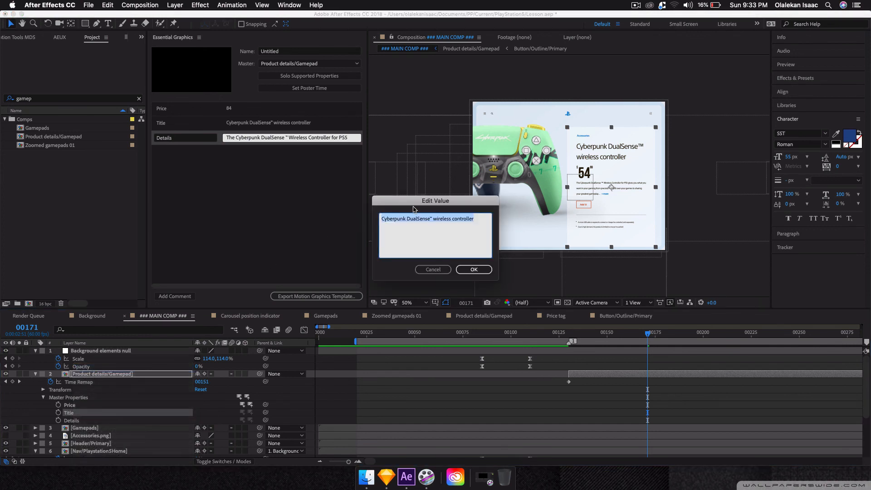
double_click(393, 220)
type("Batman")
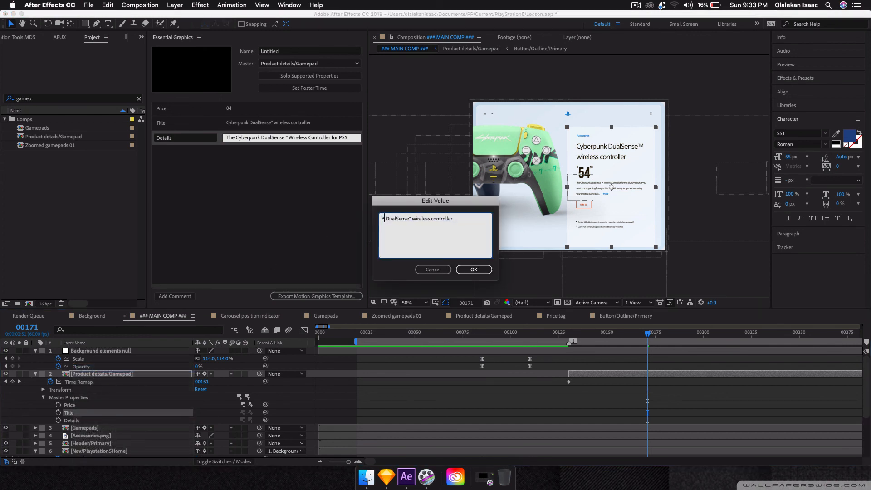
left_click(487, 269)
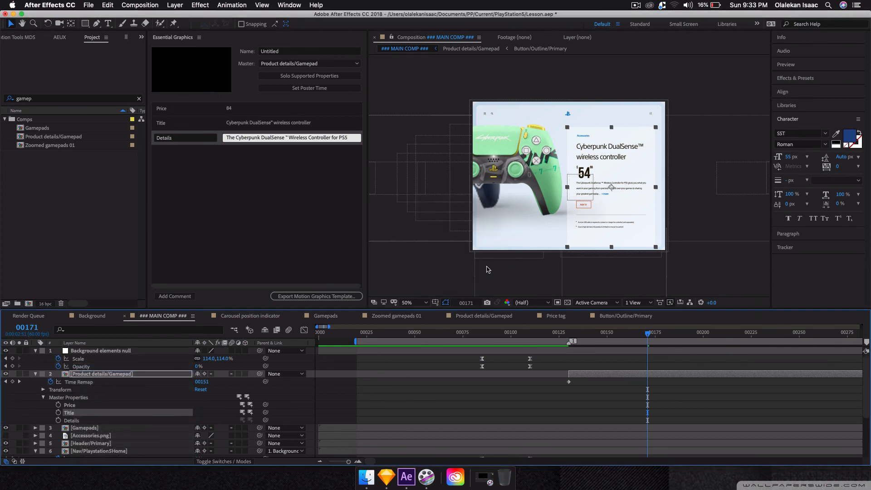
key("super+z")
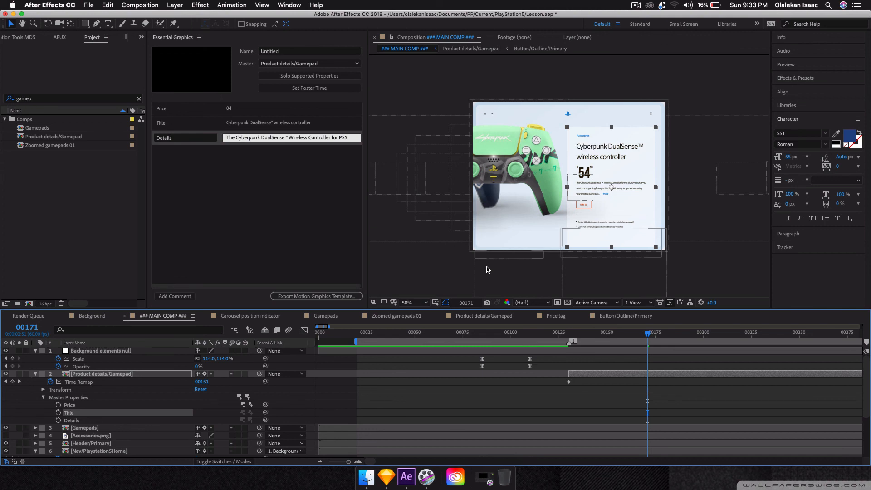
Step: Scrub MAIN COMP to frame 161, return to the Time Remap keyframe at frame 130, and play back the panel animation
left_click(240, 387)
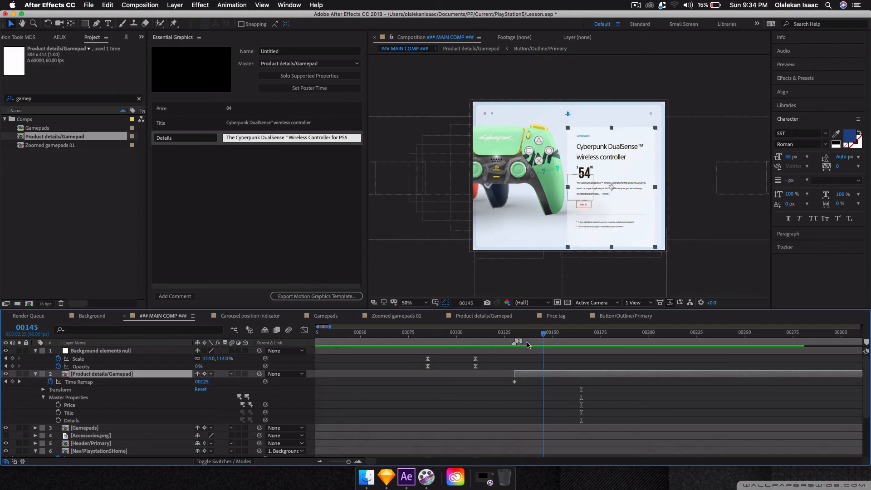
left_click_drag(529, 345, 574, 342)
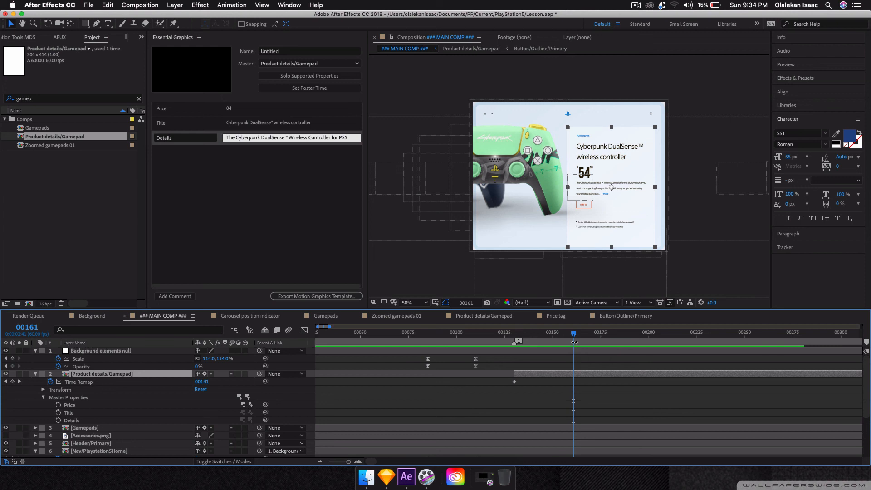
key("j")
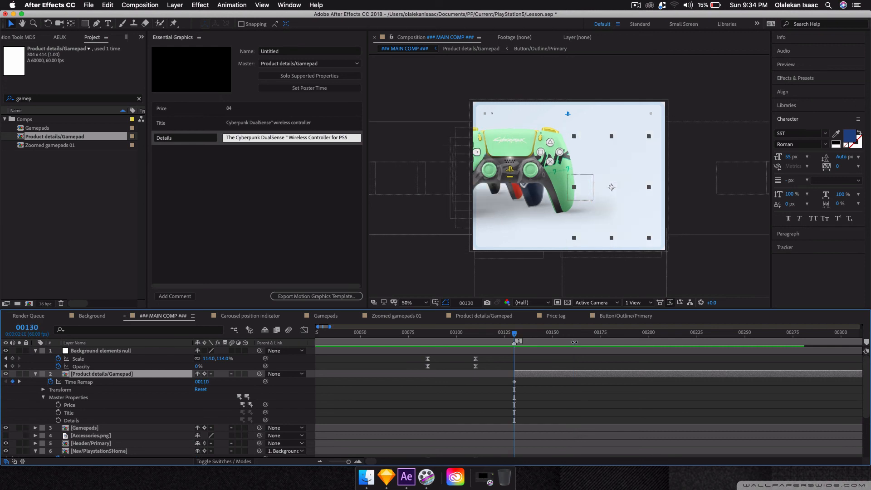
key("space")
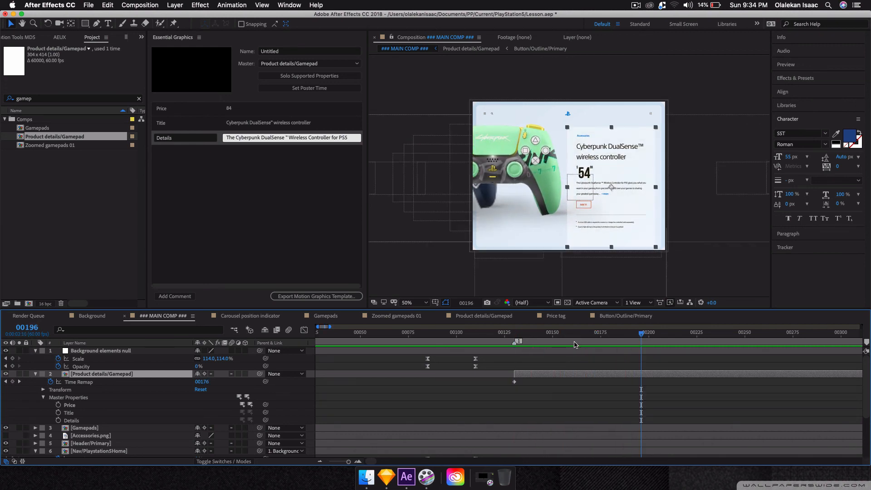
Step: Replay the product details panel's entrance in MAIN COMP, scrub it to frame 163, and return to the Time Remap keyframe at frame 130
key("1")
key("space")
key("space")
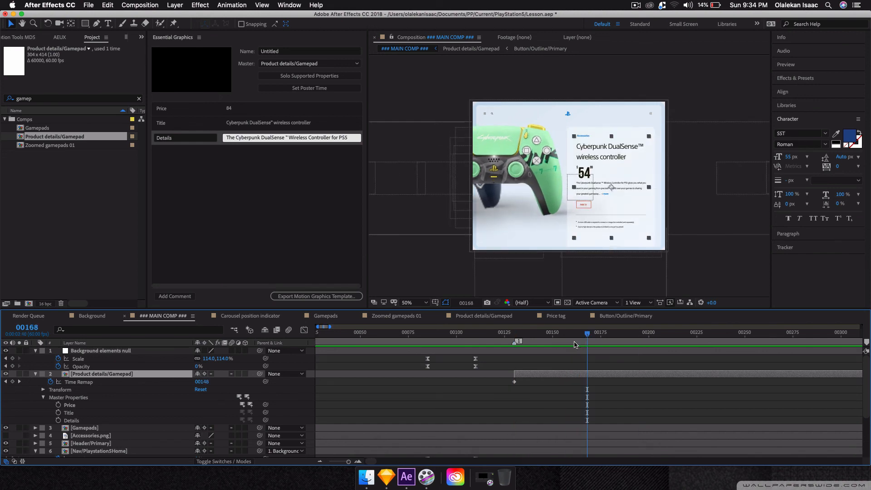
key("1")
key("space")
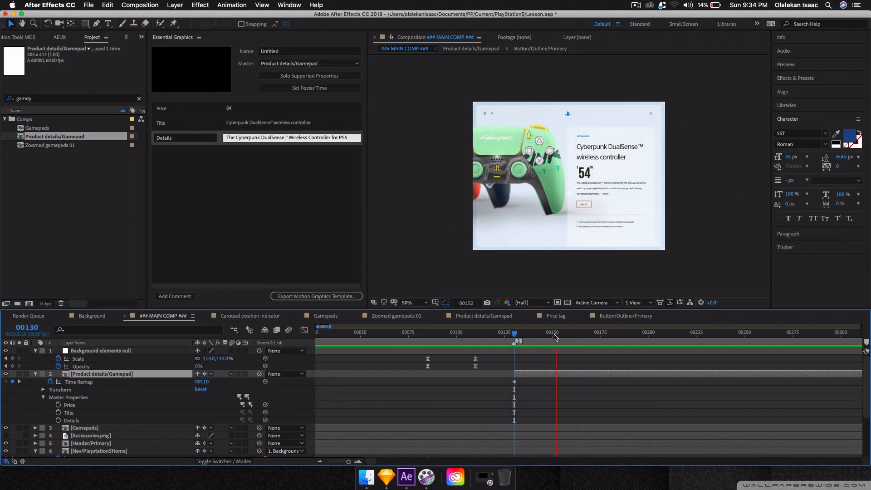
left_click_drag(517, 333, 577, 334)
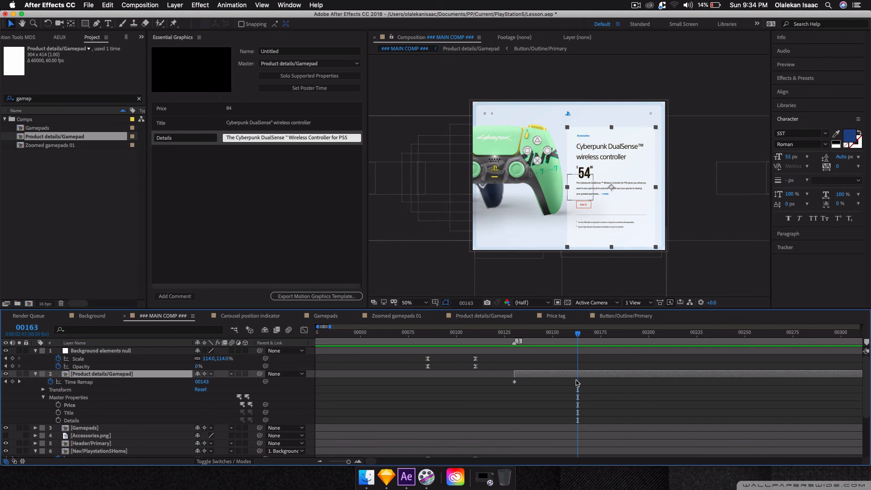
key("j")
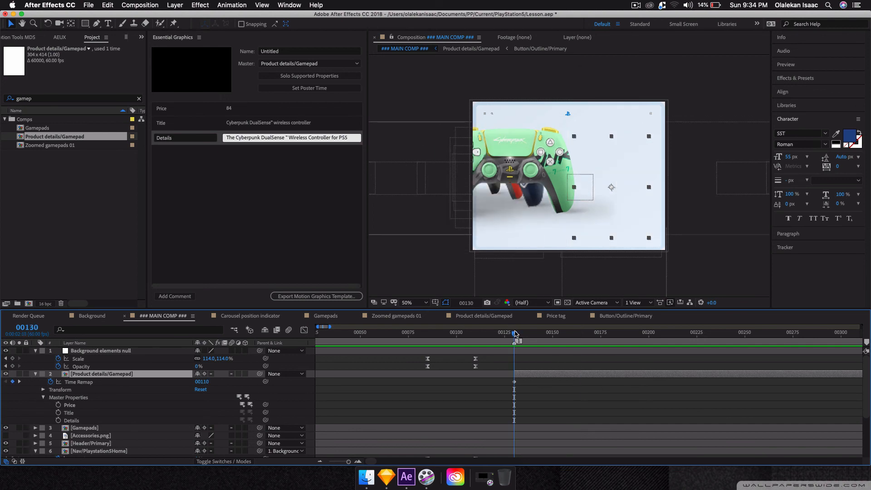
Step: Set MAIN COMP's work area to run from about frame 20 to frame 181, and preview the zoom into the gamepad
left_click_drag(515, 333, 612, 335)
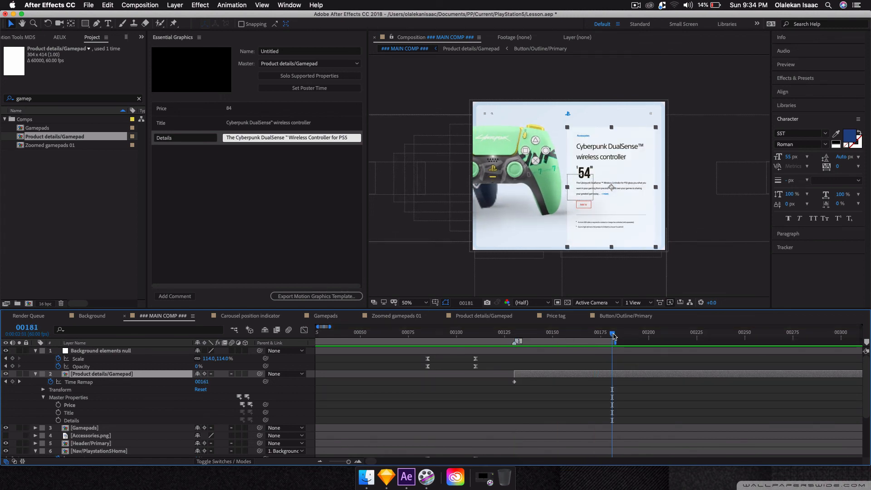
key("space")
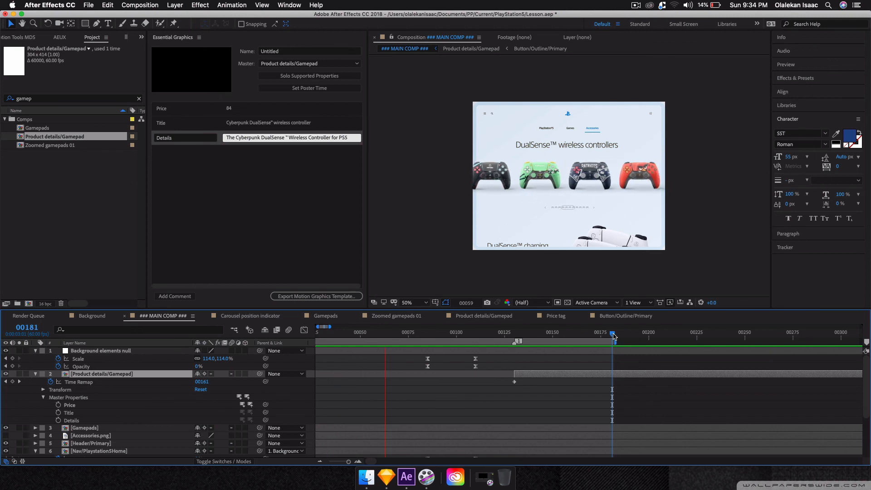
key("space")
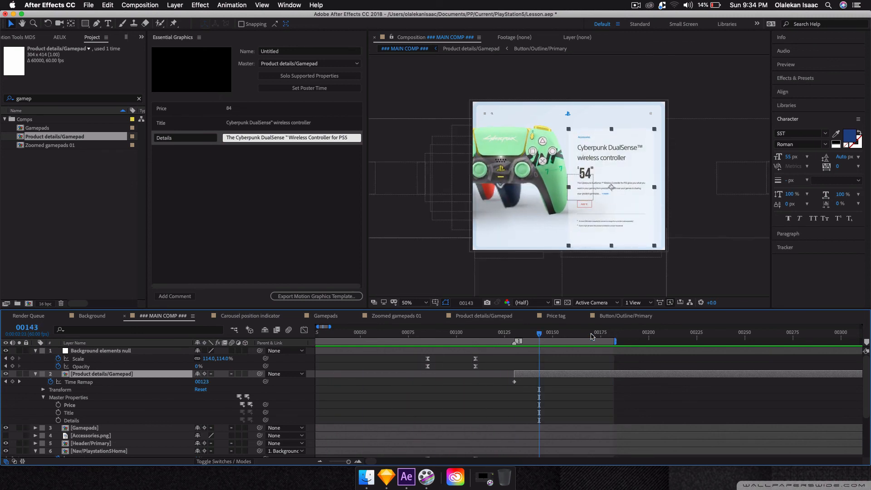
left_click_drag(392, 339, 457, 332)
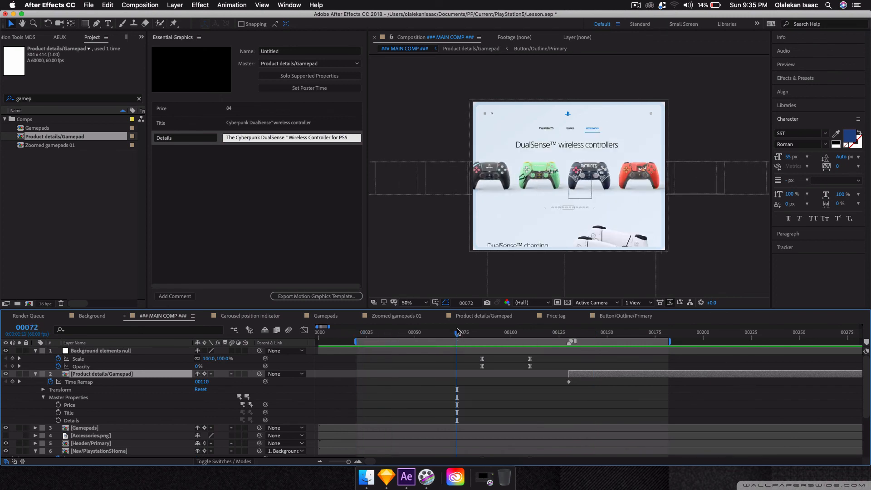
key("space")
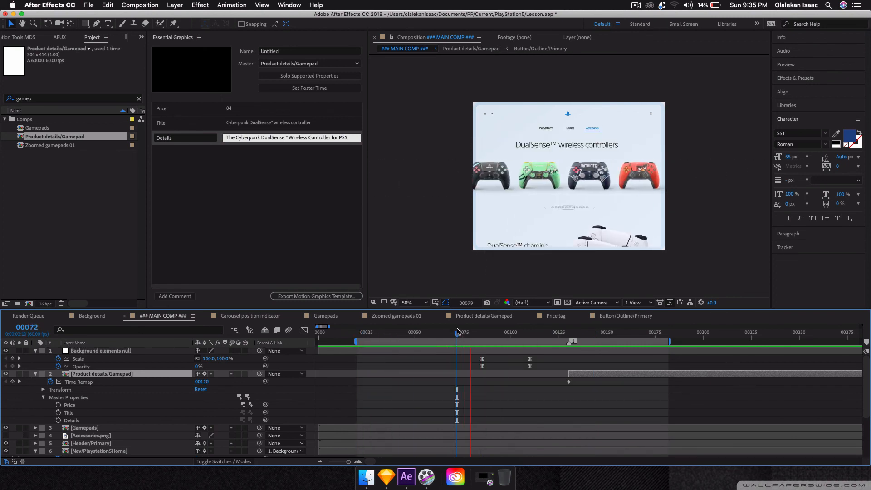
key("space")
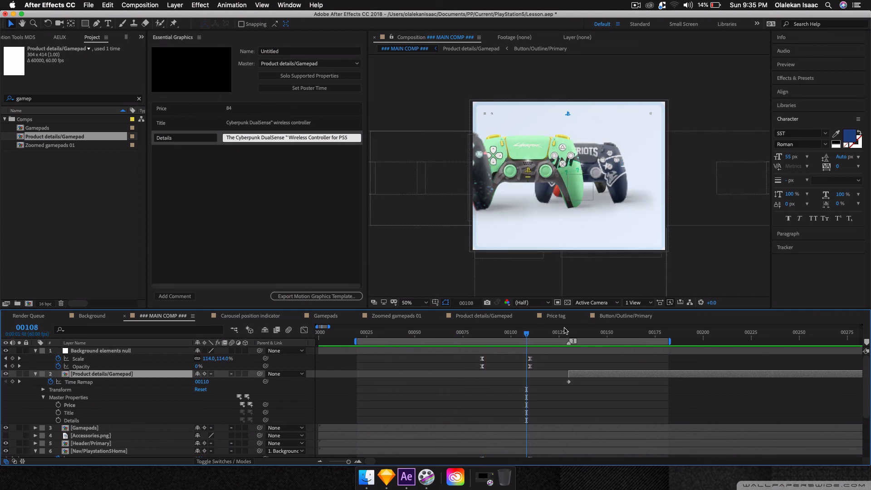
left_click(564, 331)
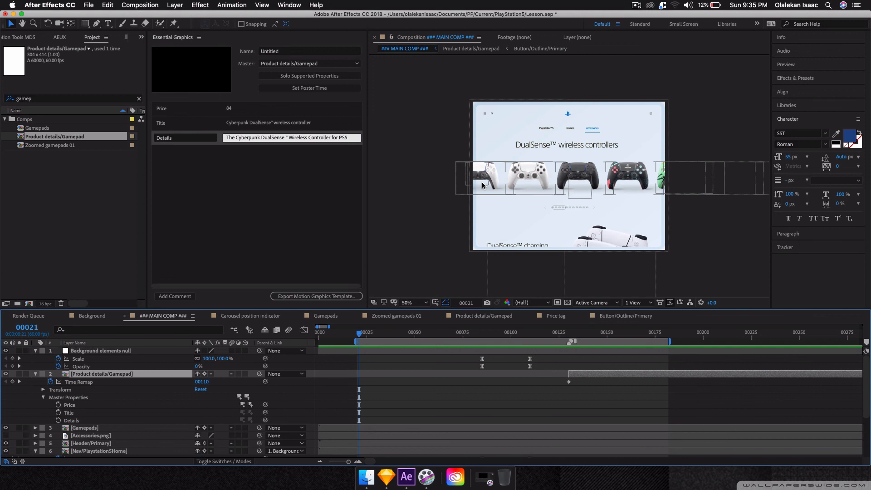
Step: Compare the accessories carousel and zoomed gamepad views by stepping between the Background elements null keyframes at frames 85 and 110
key("k")
key("k")
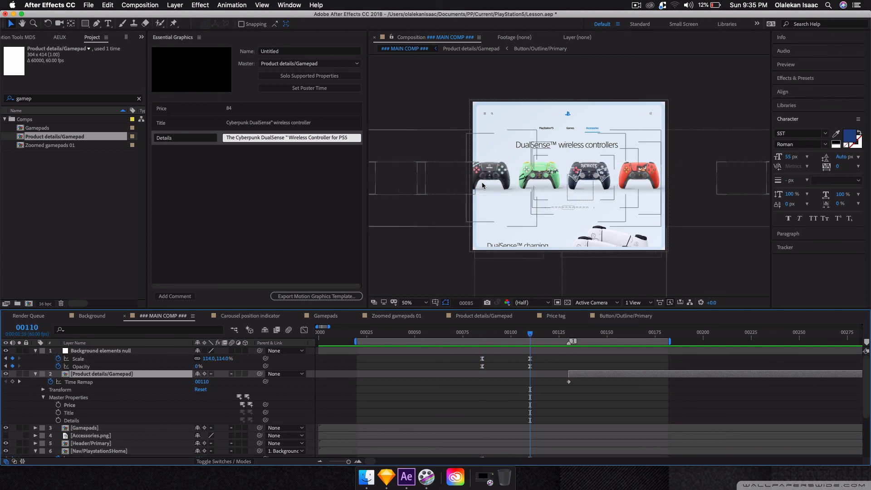
key("j")
key("j")
key("k")
key("k")
key("j")
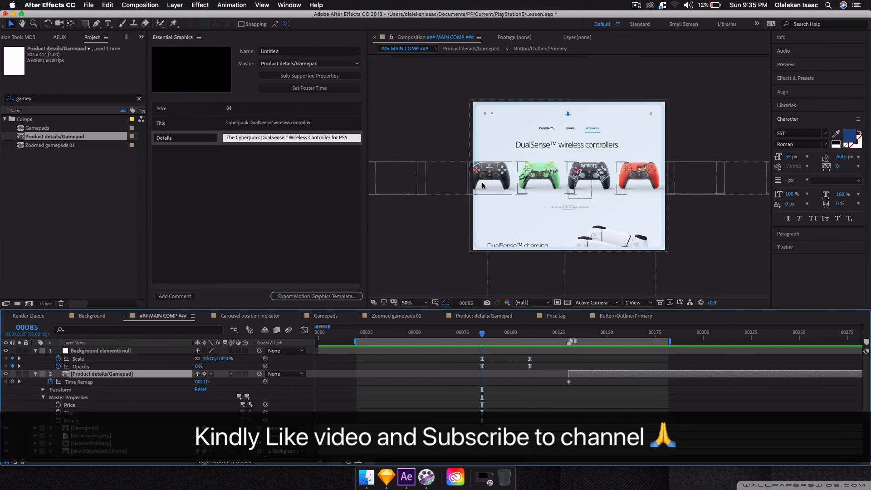
key("k")
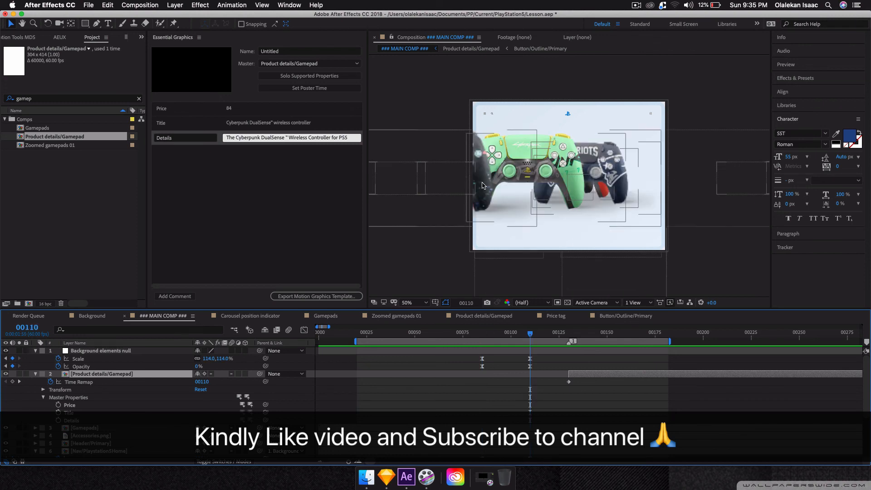
key("j")
key("k")
key("j")
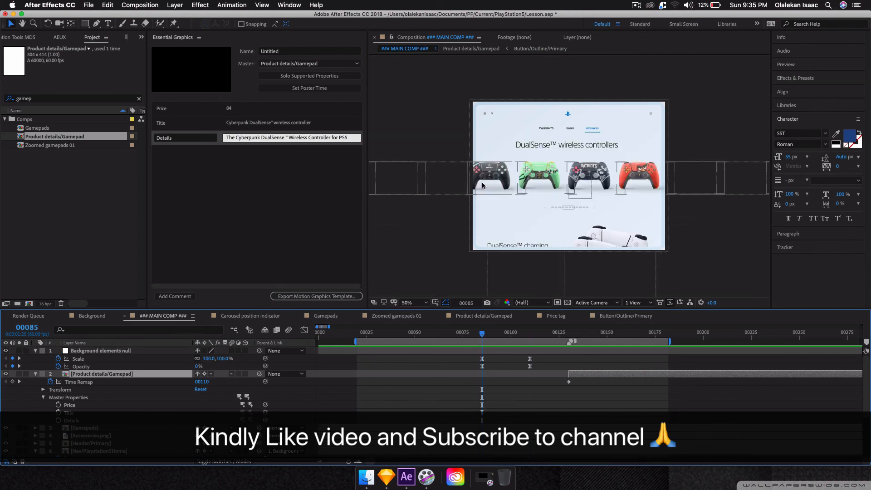